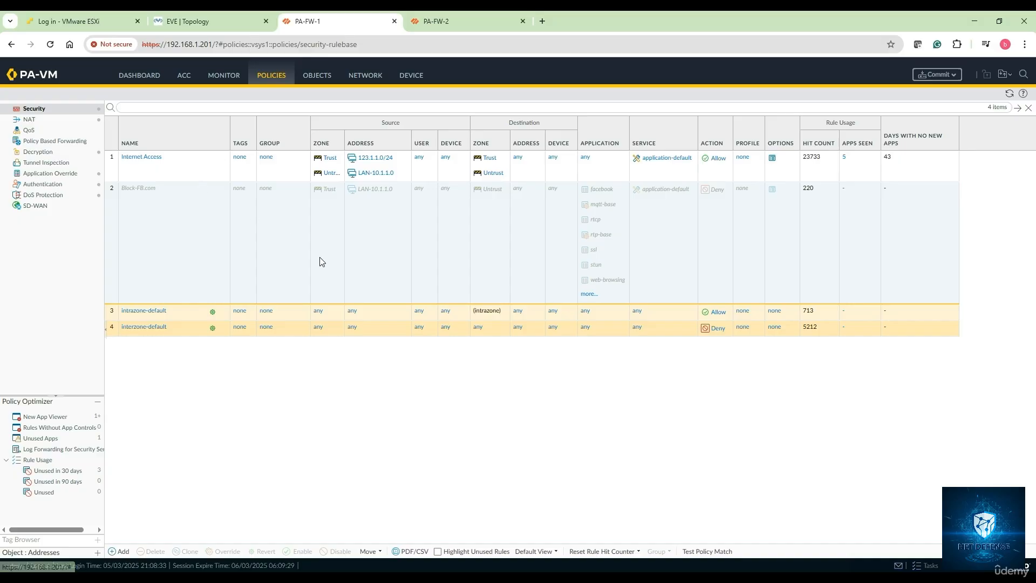
Step: Add a security policy rule named Allow-All with Trust, Untrust and VPN-Zone as its source zones
{"action": "left_click", "coordinate": [120, 551]}
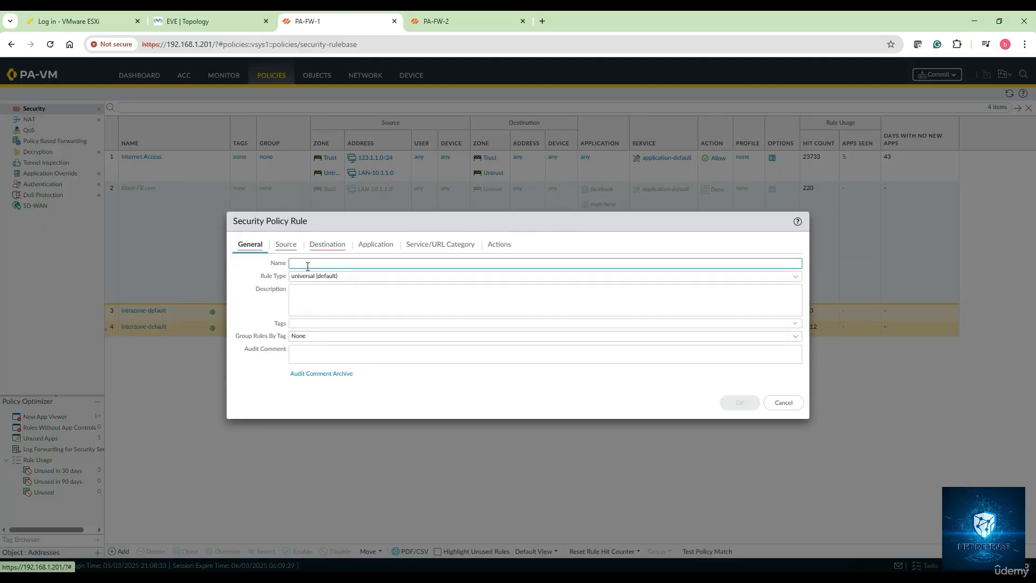
{"action": "left_click", "coordinate": [308, 264]}
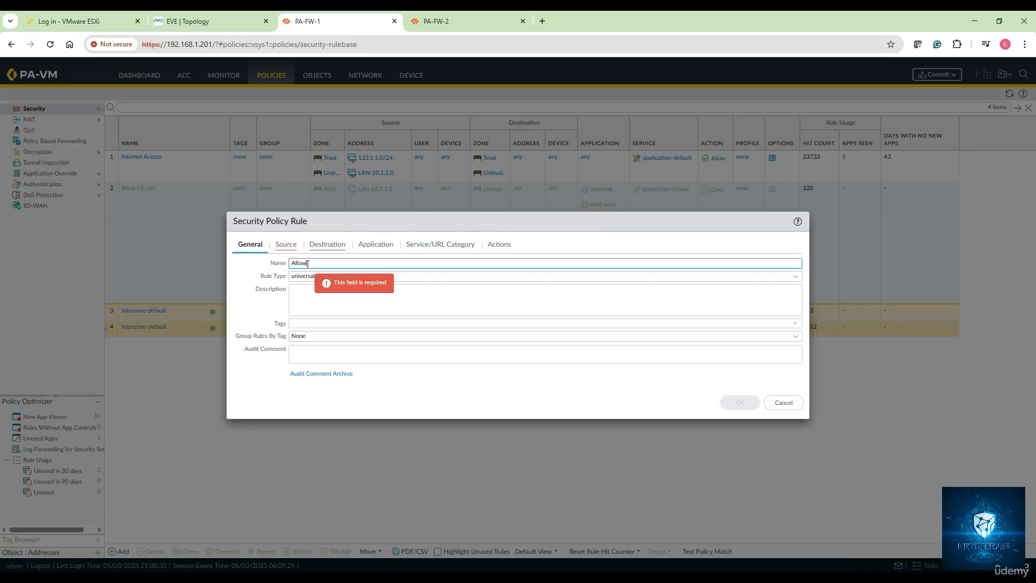
{"action": "left_click", "coordinate": [286, 245]}
{"action": "left_click", "coordinate": [249, 380]}
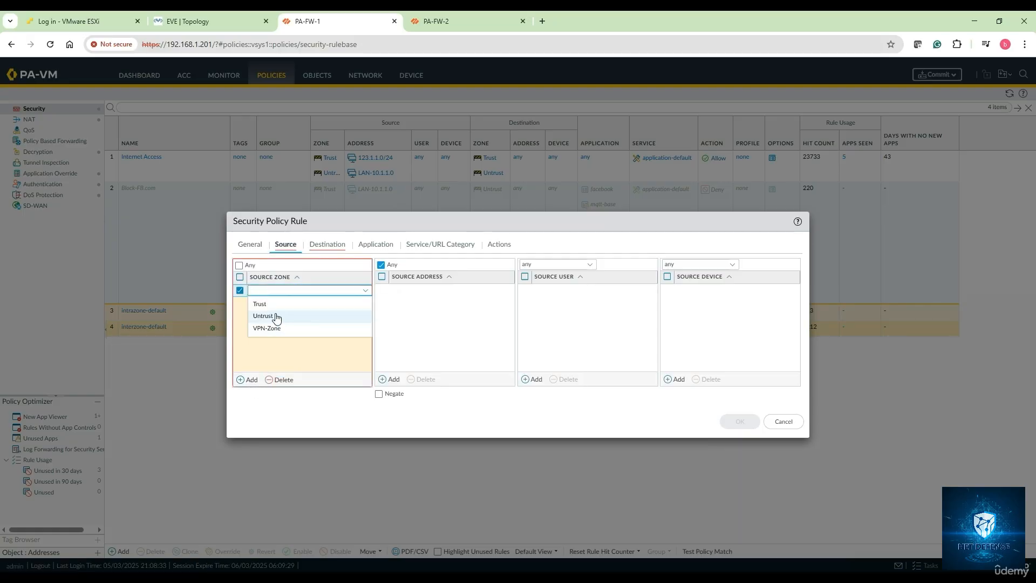
{"action": "left_click", "coordinate": [262, 304]}
{"action": "left_click", "coordinate": [250, 380]}
{"action": "left_click", "coordinate": [271, 333]}
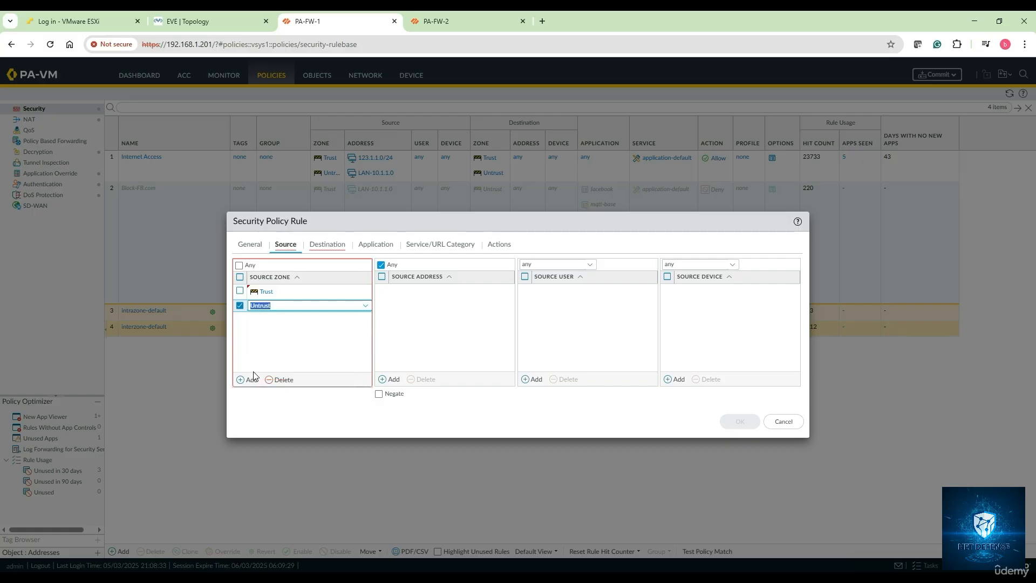
{"action": "left_click", "coordinate": [249, 379]}
{"action": "left_click", "coordinate": [272, 358]}
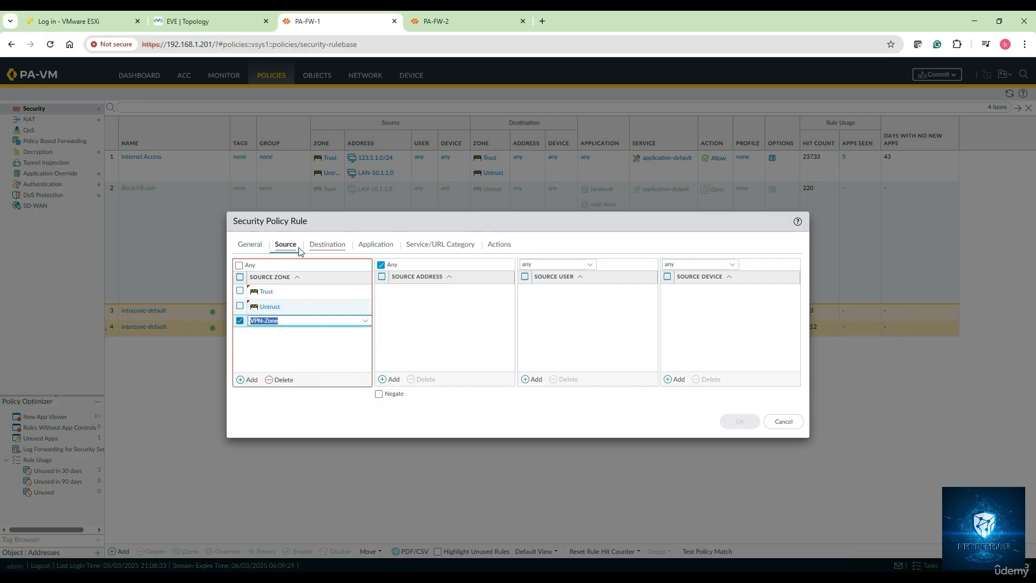
Step: Add Trust, Untrust and VPN-Zone as the Allow-All rule's destination zones and save the rule with the remaining settings at their defaults
{"action": "left_click", "coordinate": [327, 246]}
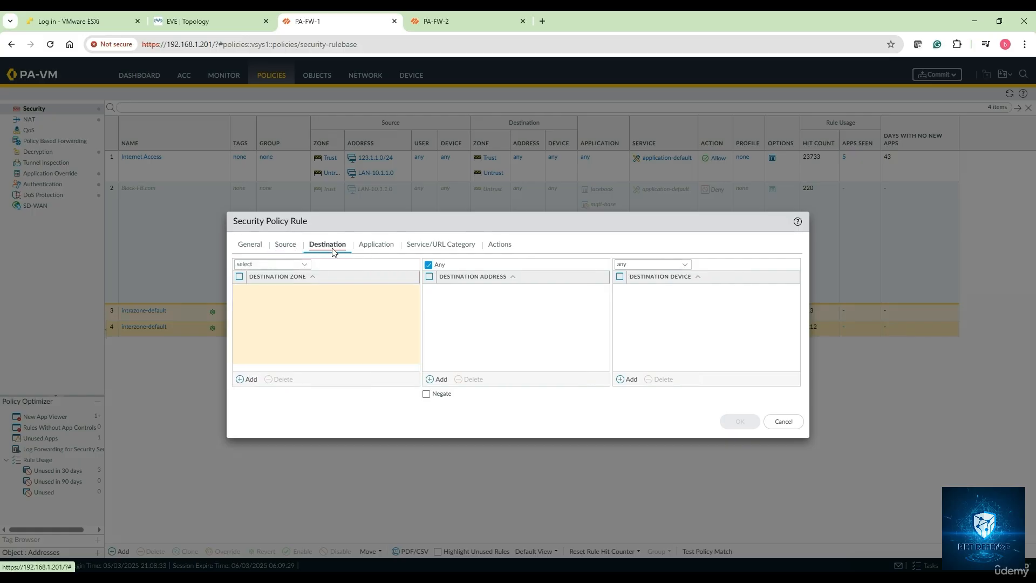
{"action": "left_click", "coordinate": [248, 380]}
{"action": "left_click", "coordinate": [260, 304]}
{"action": "left_click", "coordinate": [248, 379]}
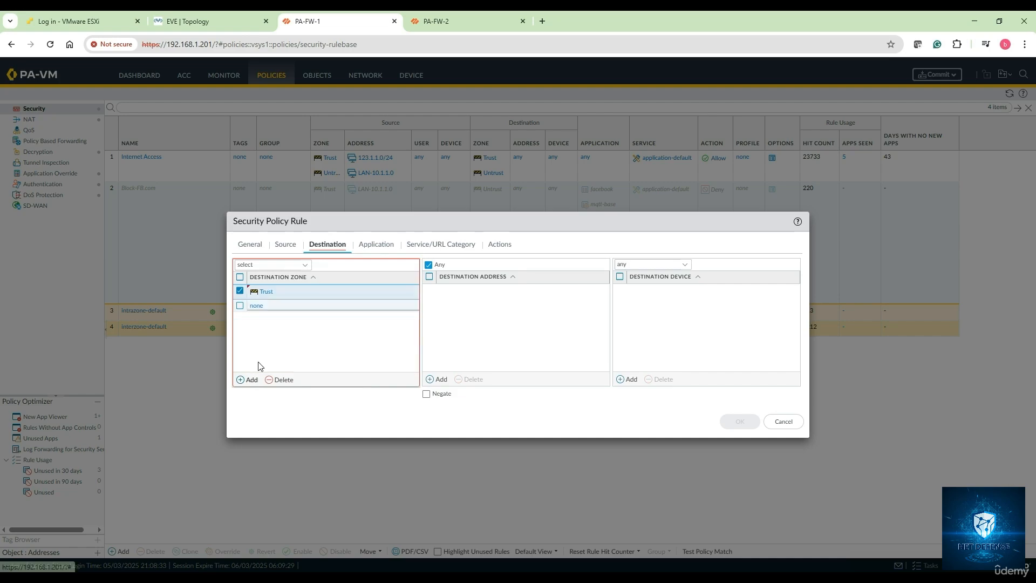
{"action": "left_click", "coordinate": [265, 330]}
{"action": "left_click", "coordinate": [253, 380]}
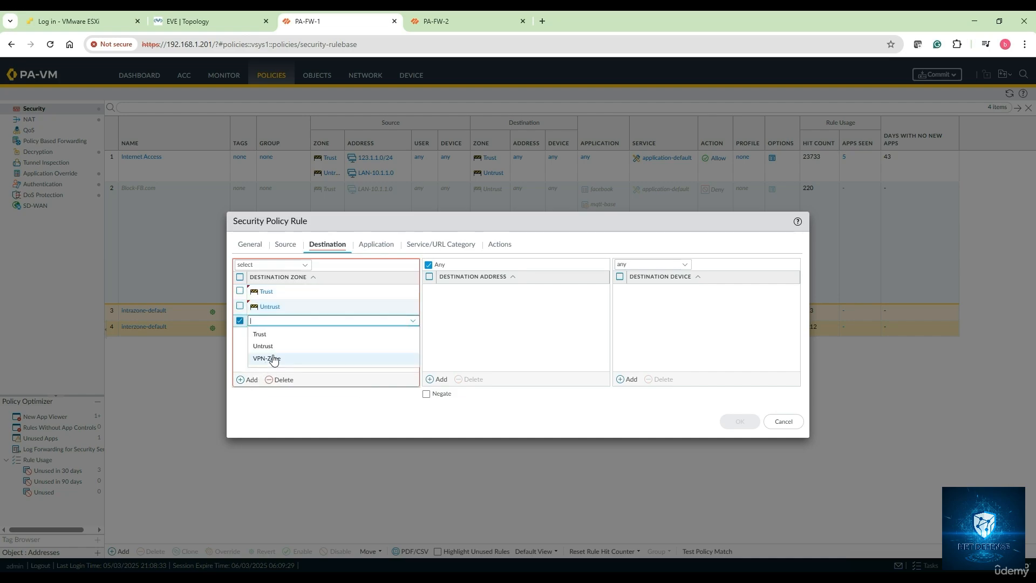
{"action": "left_click", "coordinate": [271, 358]}
{"action": "left_click", "coordinate": [377, 244]}
{"action": "left_click", "coordinate": [430, 246]}
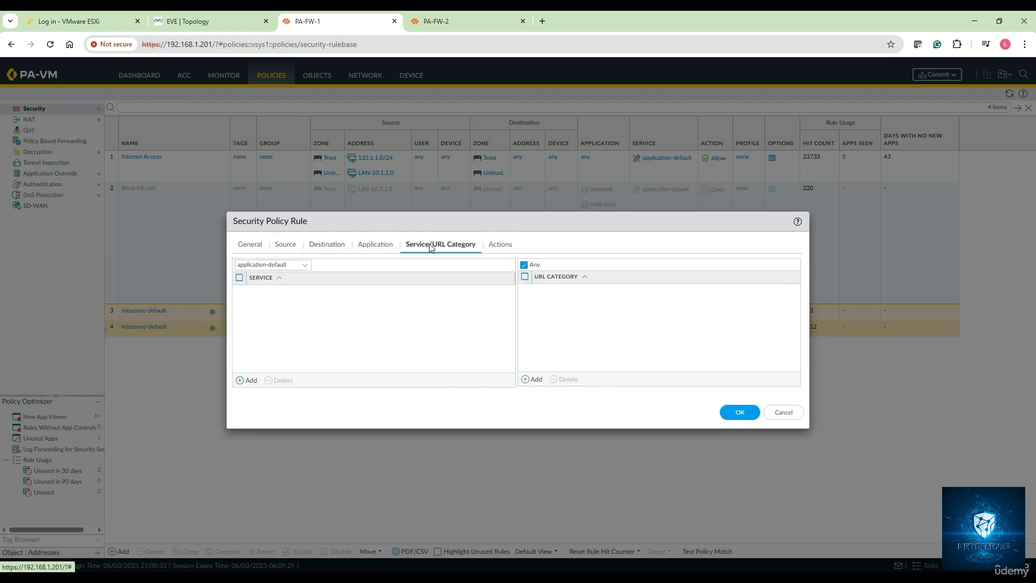
{"action": "left_click", "coordinate": [498, 246]}
{"action": "left_click", "coordinate": [738, 391]}
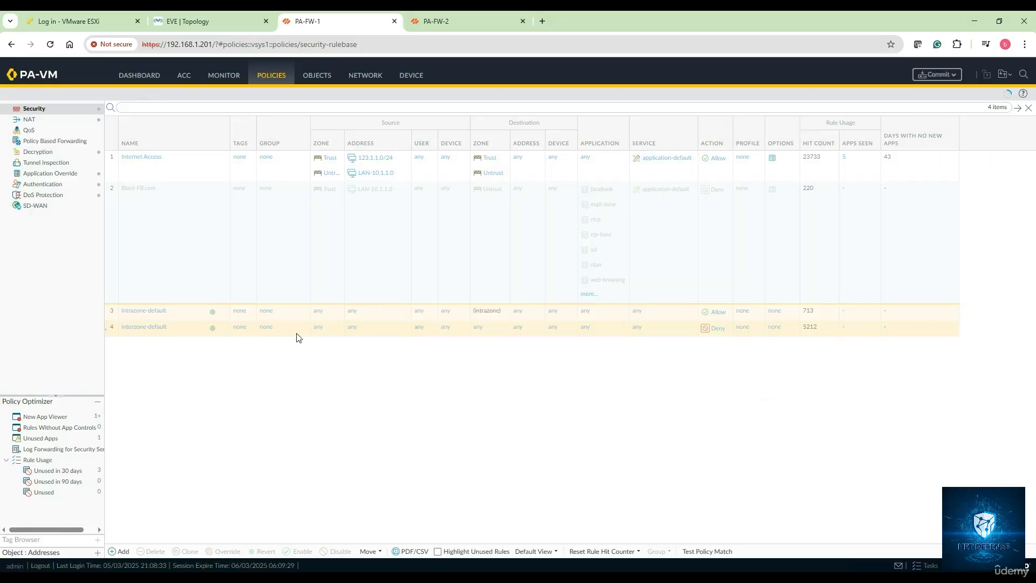
Step: Move the Allow-All rule to the top of the security policy list
{"action": "left_click", "coordinate": [210, 333]}
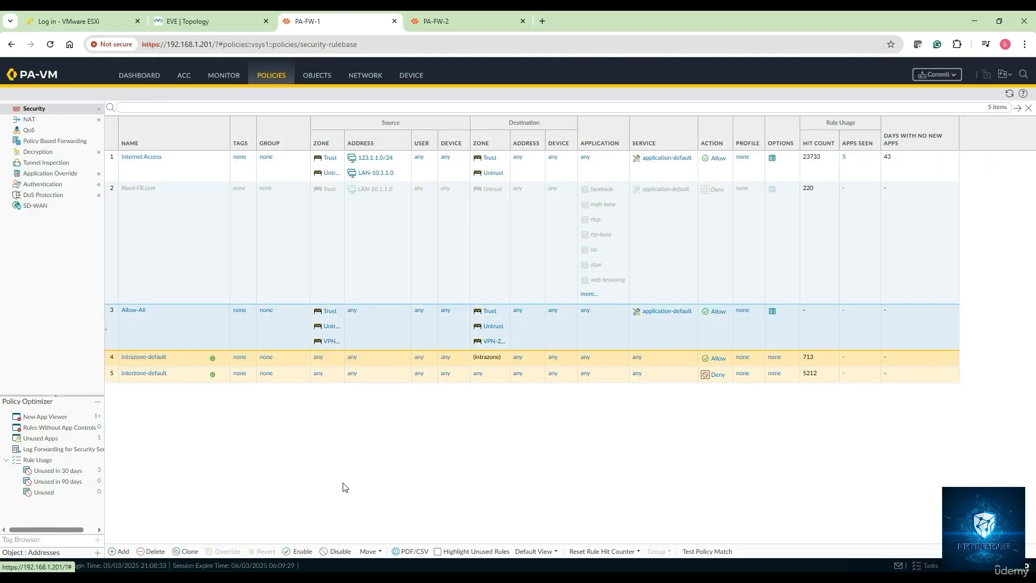
{"action": "left_click", "coordinate": [370, 551]}
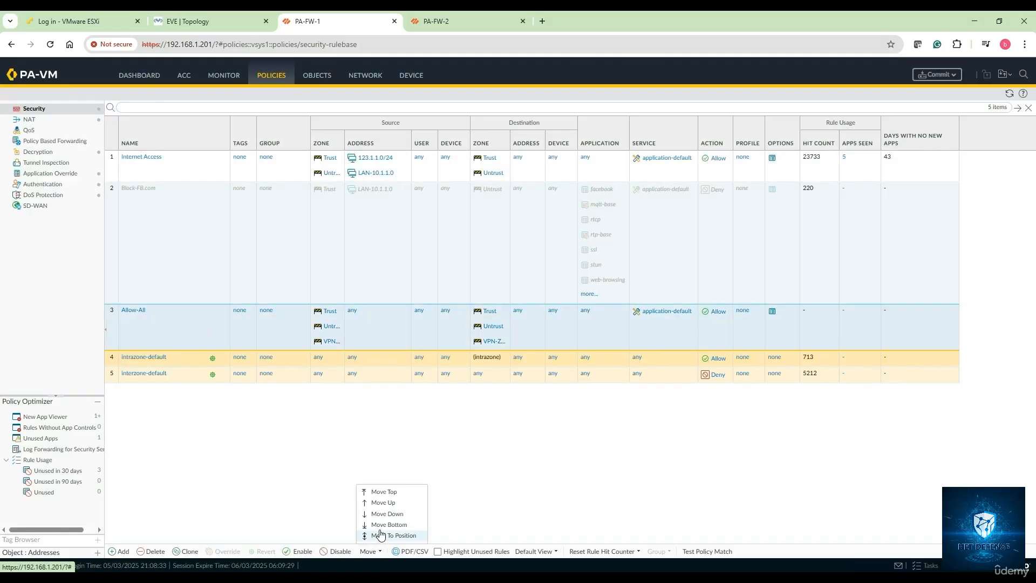
{"action": "left_click", "coordinate": [383, 492]}
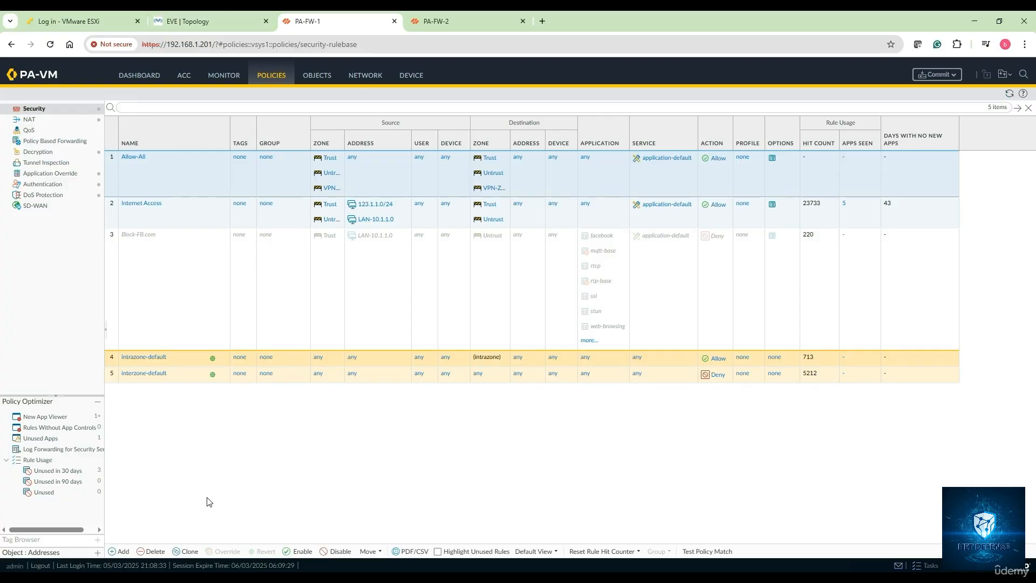
Step: Following step 3 of the Notepad notes on SNAT, enable the Internet-Access-NAT rule and disable DNAT Policy-1 in PA-FW-1's NAT policies
{"action": "left_click", "coordinate": [249, 577]}
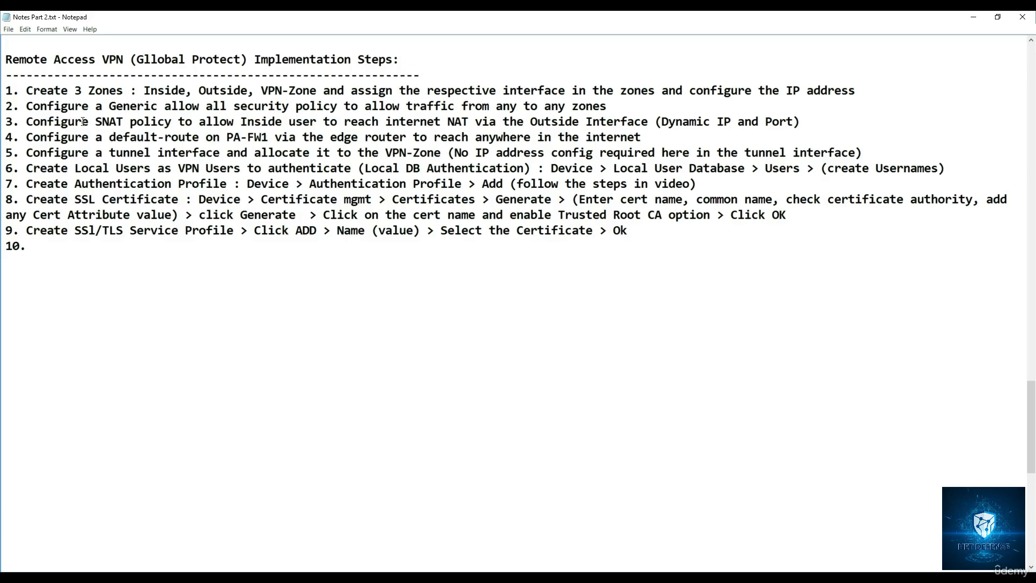
{"action": "left_click_drag", "start_coordinate": [88, 123], "coordinate": [130, 122]}
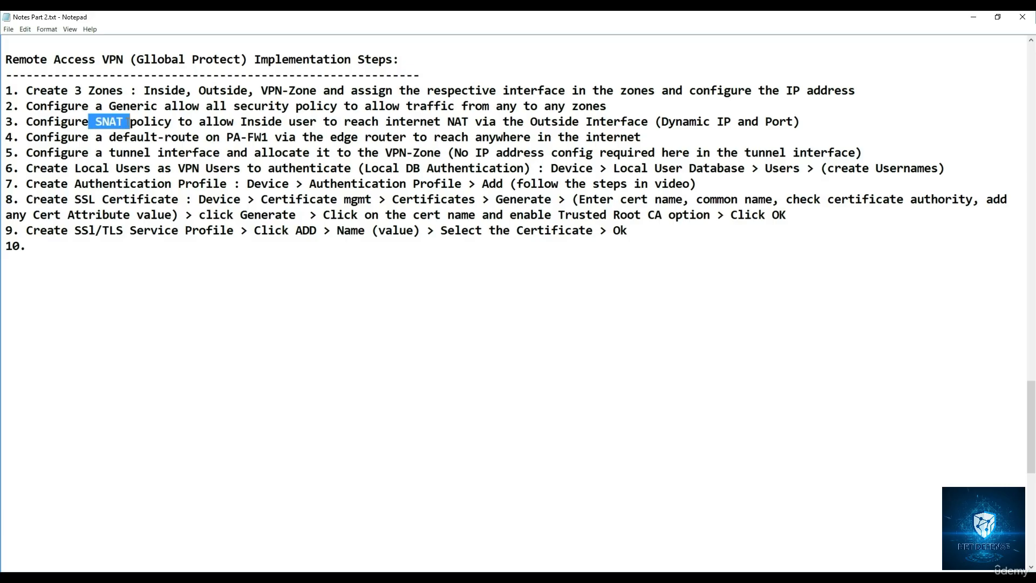
{"action": "left_click_drag", "start_coordinate": [199, 122], "coordinate": [650, 123]}
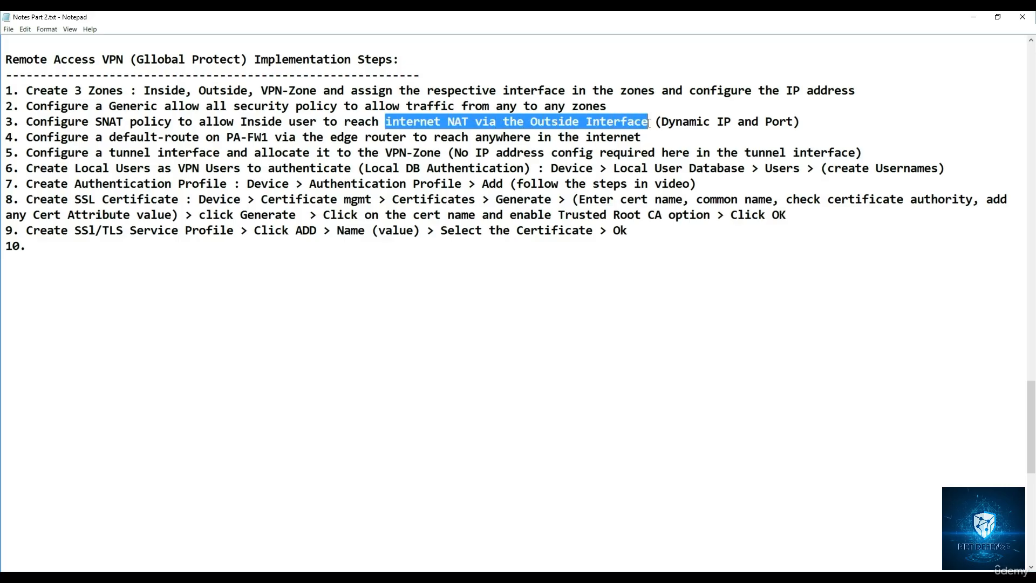
{"action": "left_click", "coordinate": [974, 18]}
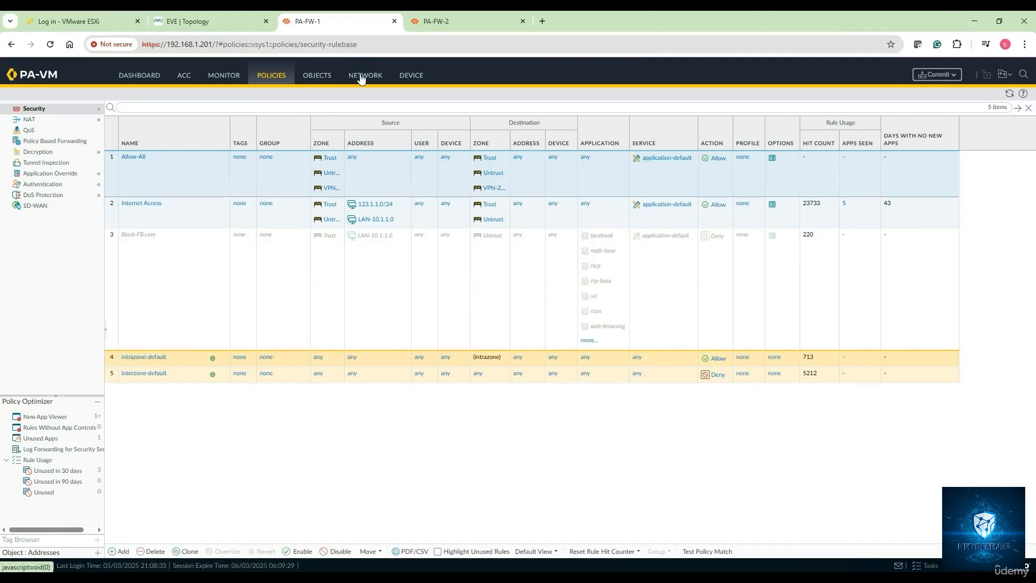
{"action": "left_click", "coordinate": [29, 119]}
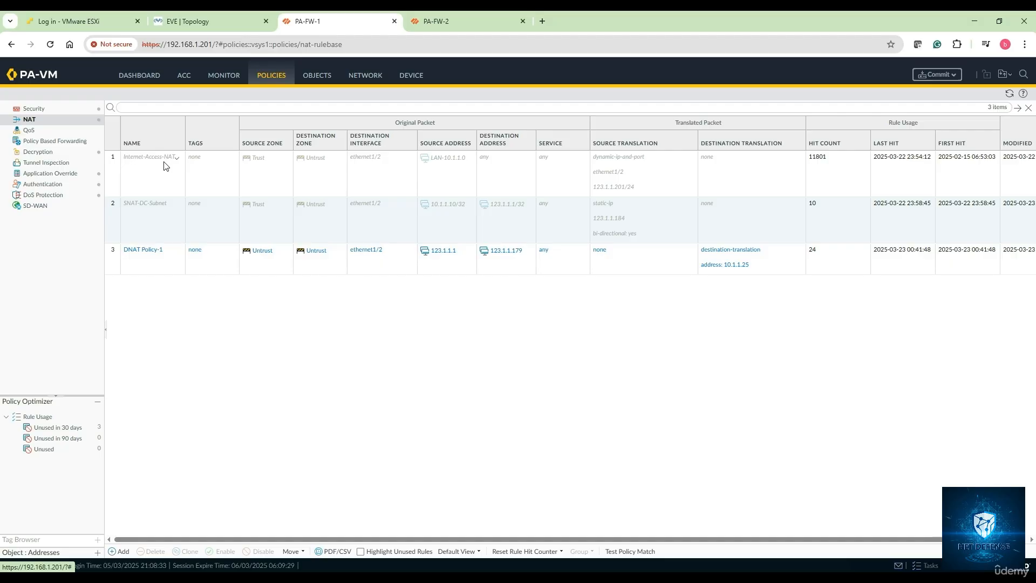
{"action": "left_click", "coordinate": [146, 172]}
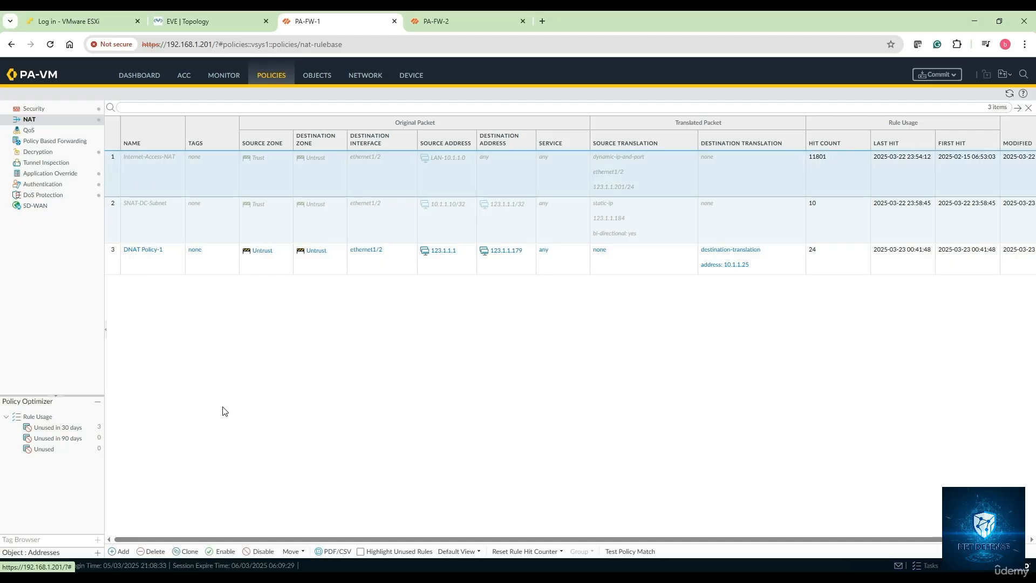
{"action": "left_click", "coordinate": [222, 551]}
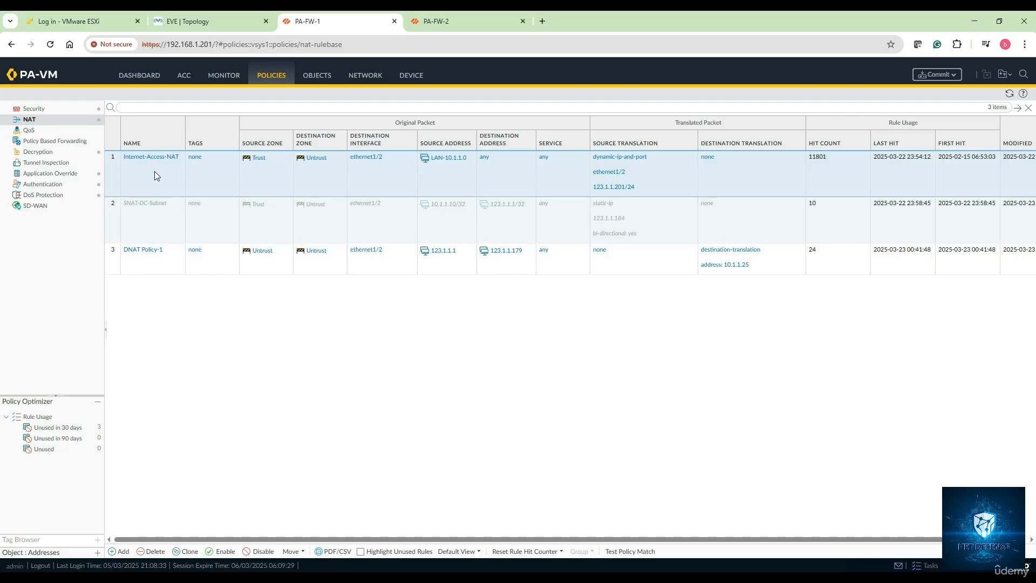
{"action": "left_click", "coordinate": [158, 265]}
{"action": "left_click", "coordinate": [263, 551]}
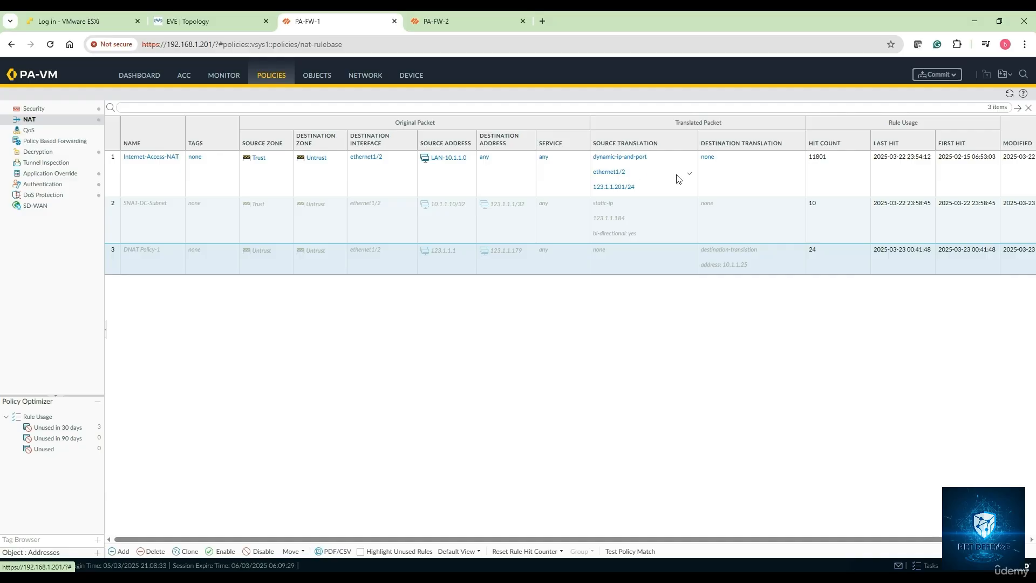
Step: Review step 4 of the Notepad notes on the default route via the edge router, and view the EVE topology
{"action": "left_click", "coordinate": [216, 21]}
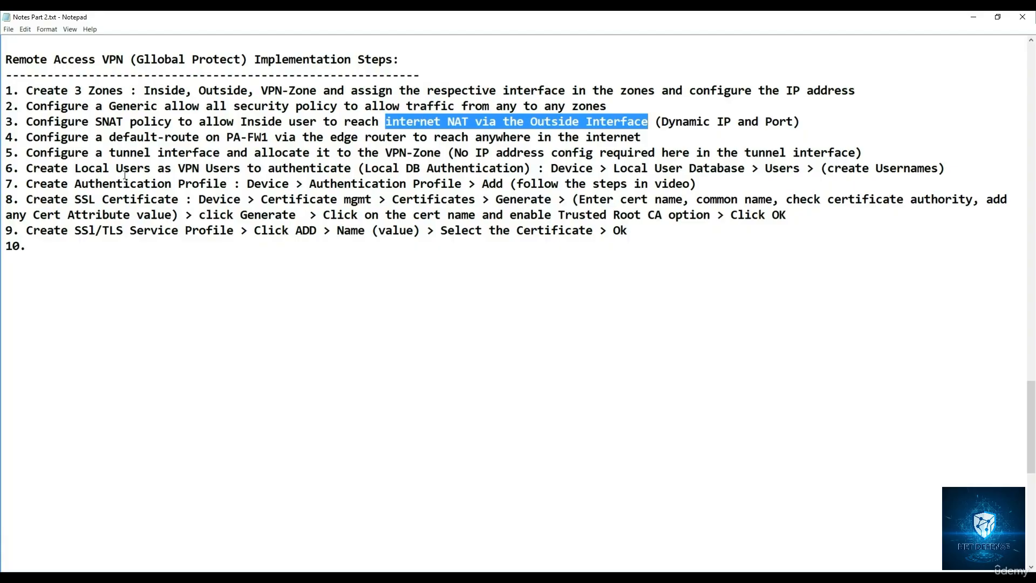
{"action": "left_click_drag", "start_coordinate": [45, 135], "coordinate": [269, 137]}
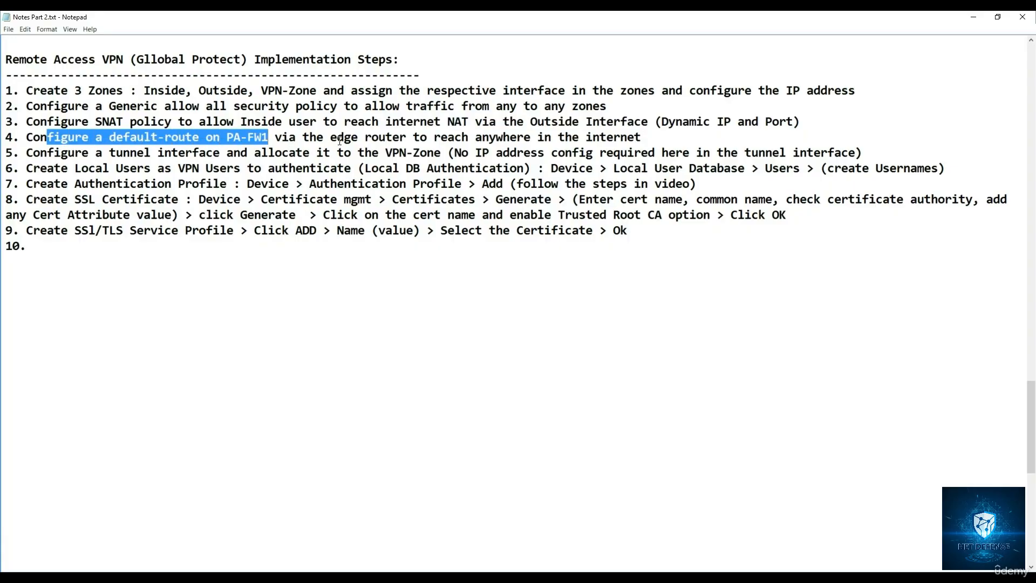
{"action": "left_click_drag", "start_coordinate": [340, 139], "coordinate": [650, 138]}
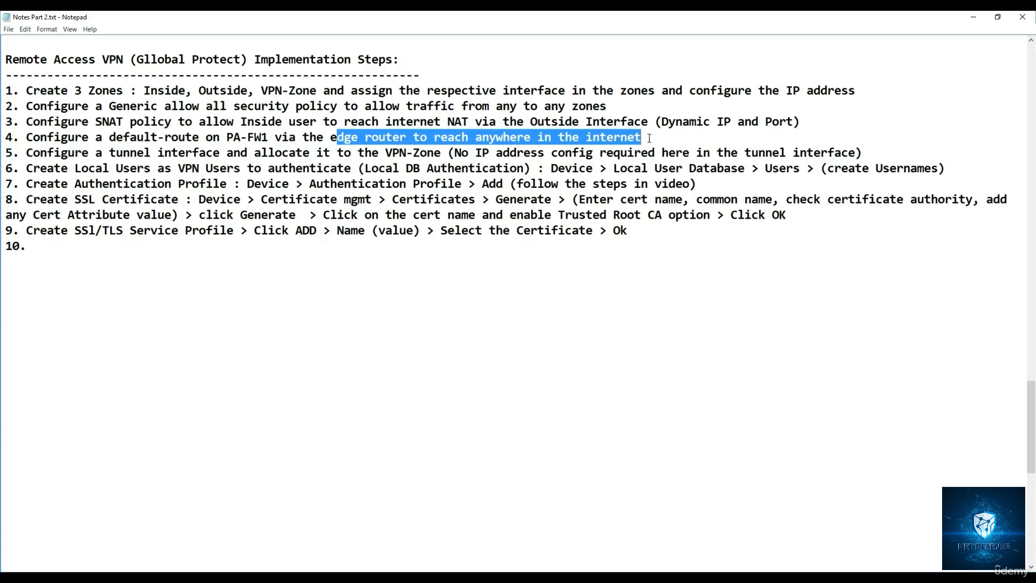
{"action": "left_click", "coordinate": [974, 20]}
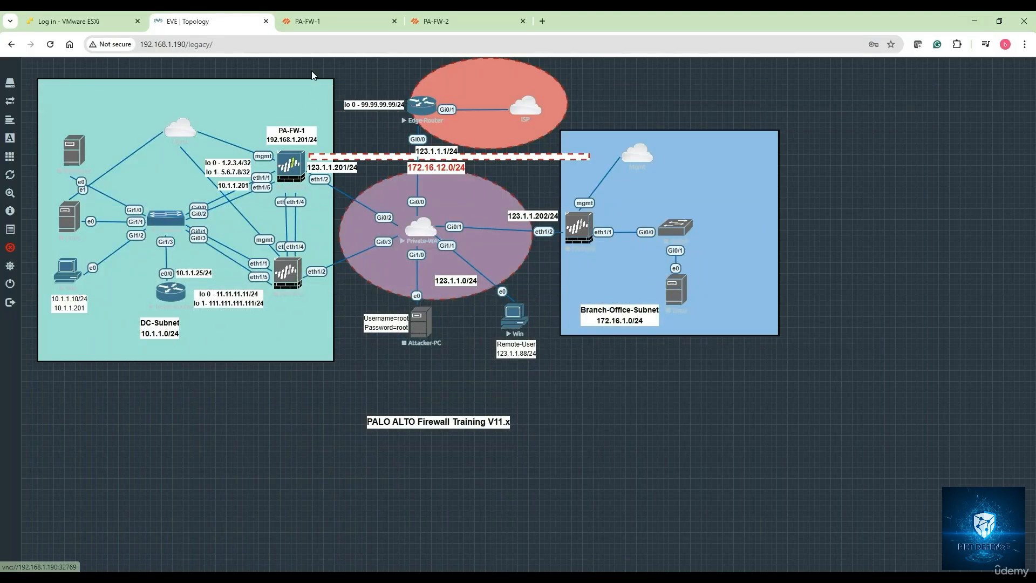
Step: On PA-FW-1, check the Default-Route static route and its next hop in the default virtual router
{"action": "left_click", "coordinate": [324, 24]}
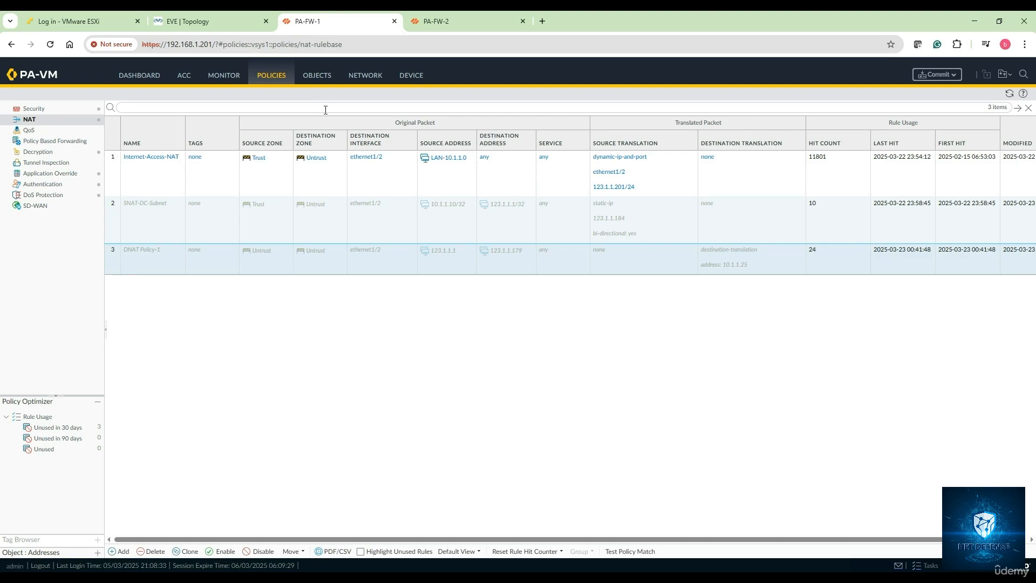
{"action": "left_click", "coordinate": [368, 79]}
{"action": "left_click", "coordinate": [65, 156]}
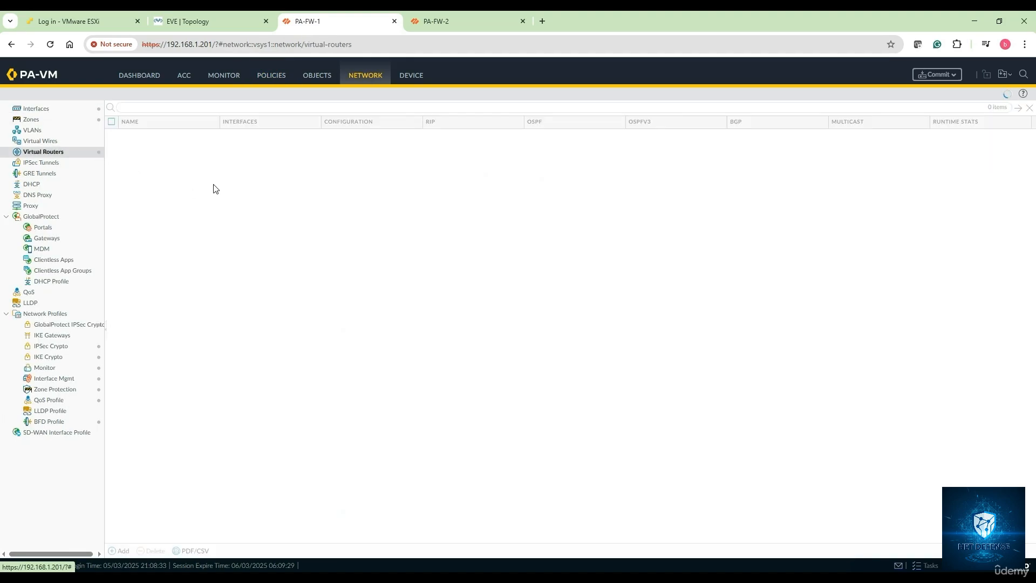
{"action": "left_click", "coordinate": [134, 138]}
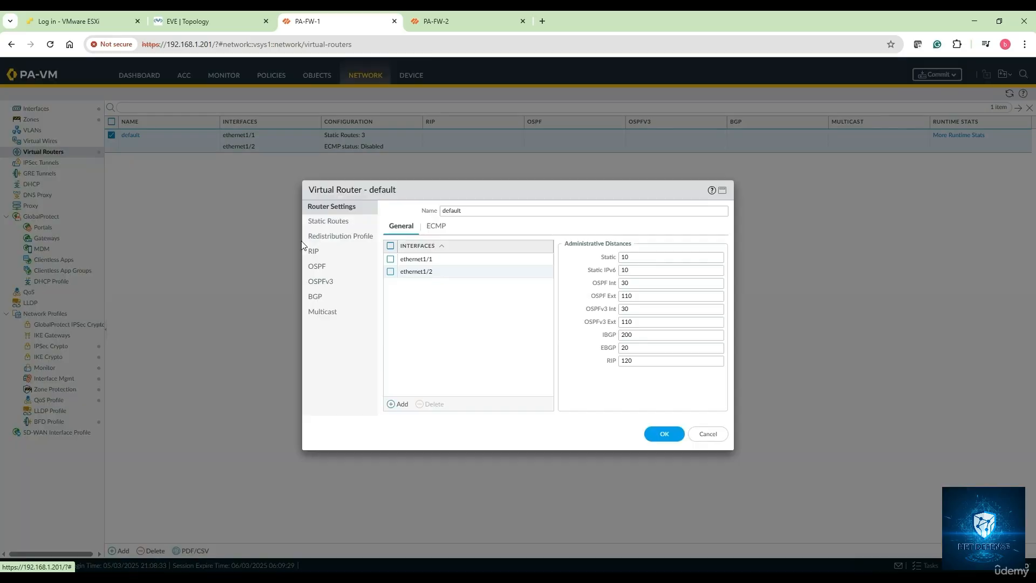
{"action": "left_click", "coordinate": [337, 224]}
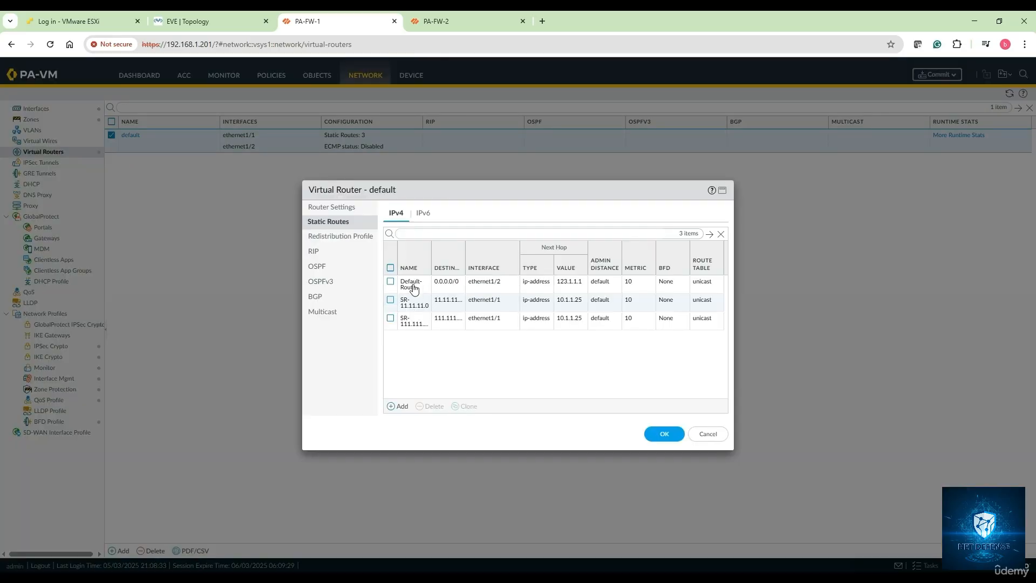
{"action": "left_click", "coordinate": [414, 289]}
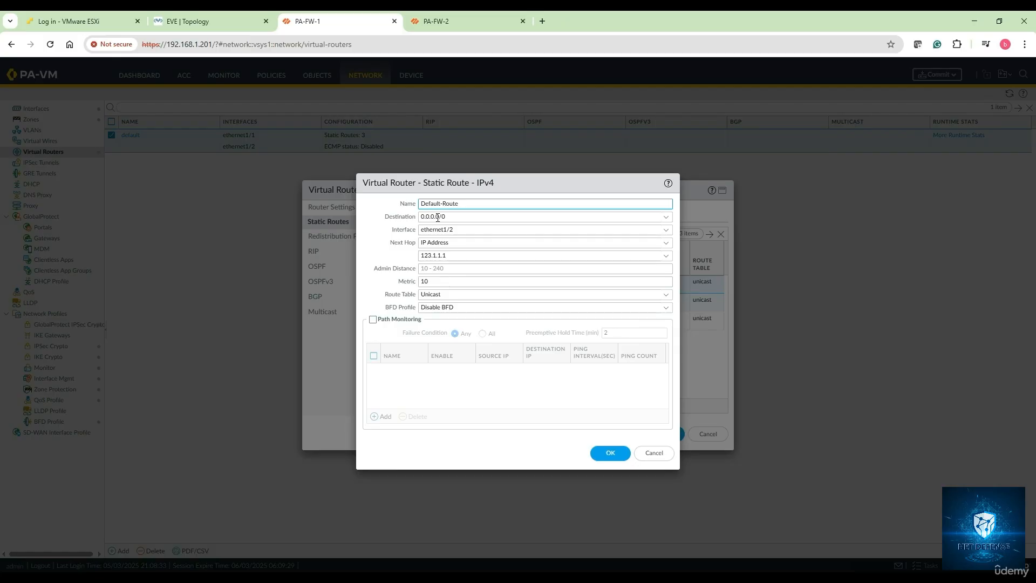
{"action": "left_click", "coordinate": [453, 256]}
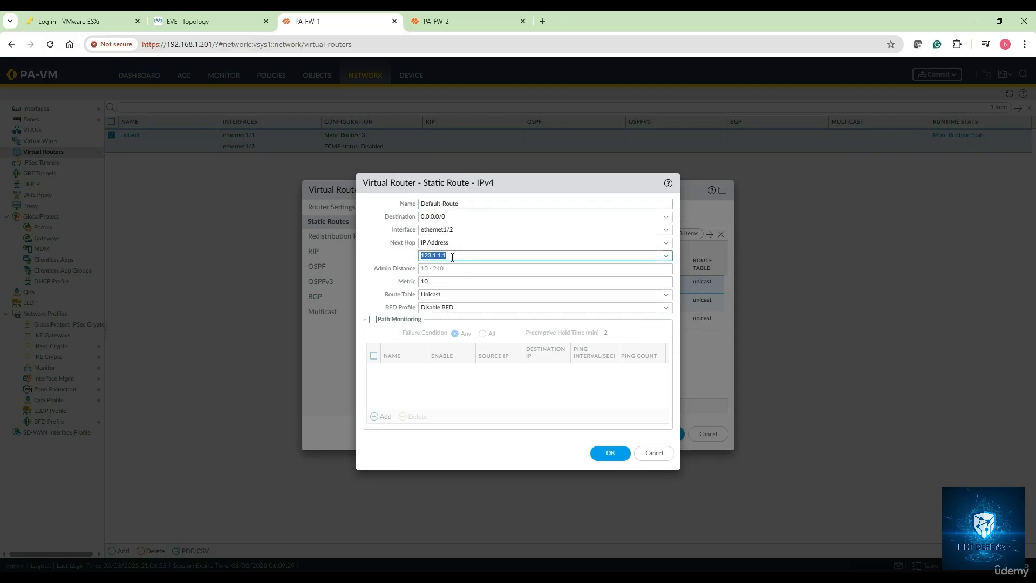
{"action": "left_click", "coordinate": [619, 454]}
{"action": "left_click", "coordinate": [645, 433]}
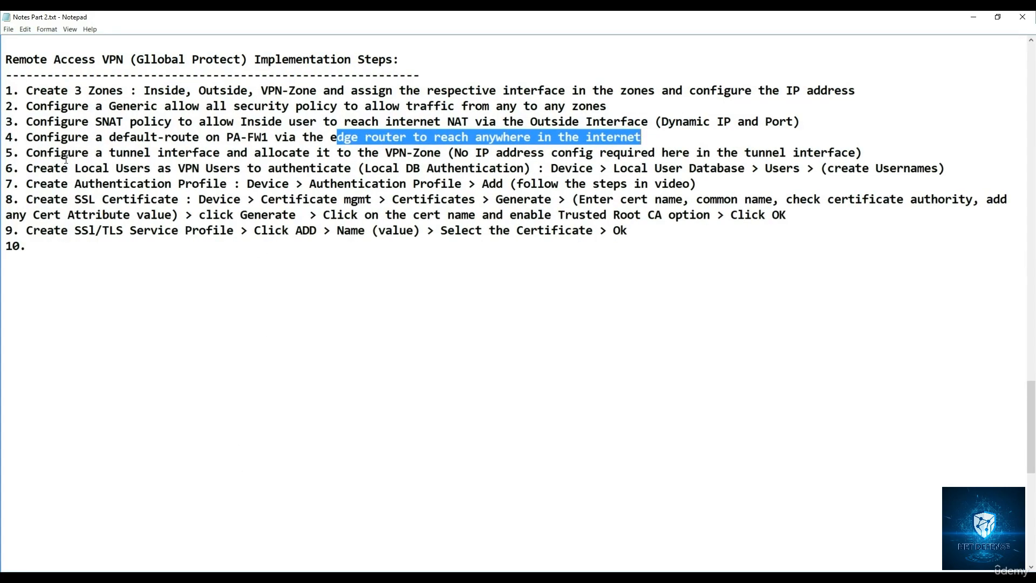
Step: Following step 5 of the Notepad notes, start a new tunnel interface on PA-FW-1 numbered 11 with the comment RA Tunnel
{"action": "left_click_drag", "start_coordinate": [65, 154], "coordinate": [857, 153]}
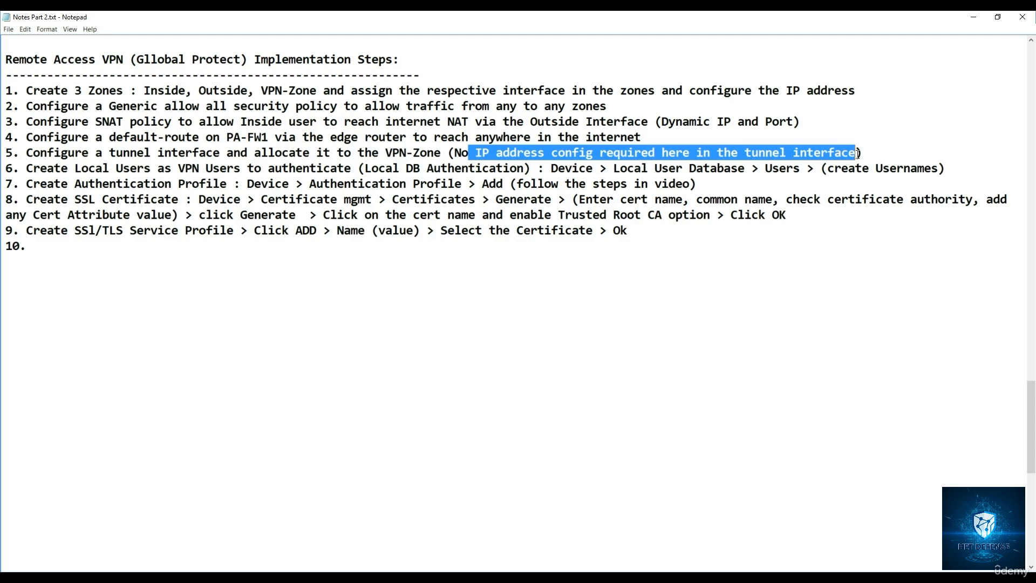
{"action": "left_click", "coordinate": [976, 18]}
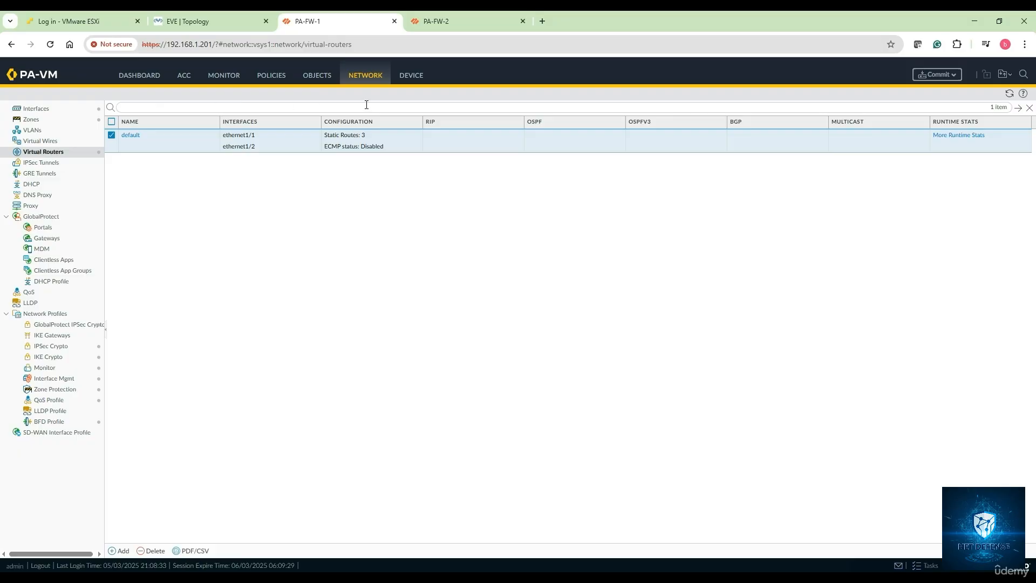
{"action": "left_click", "coordinate": [60, 108]}
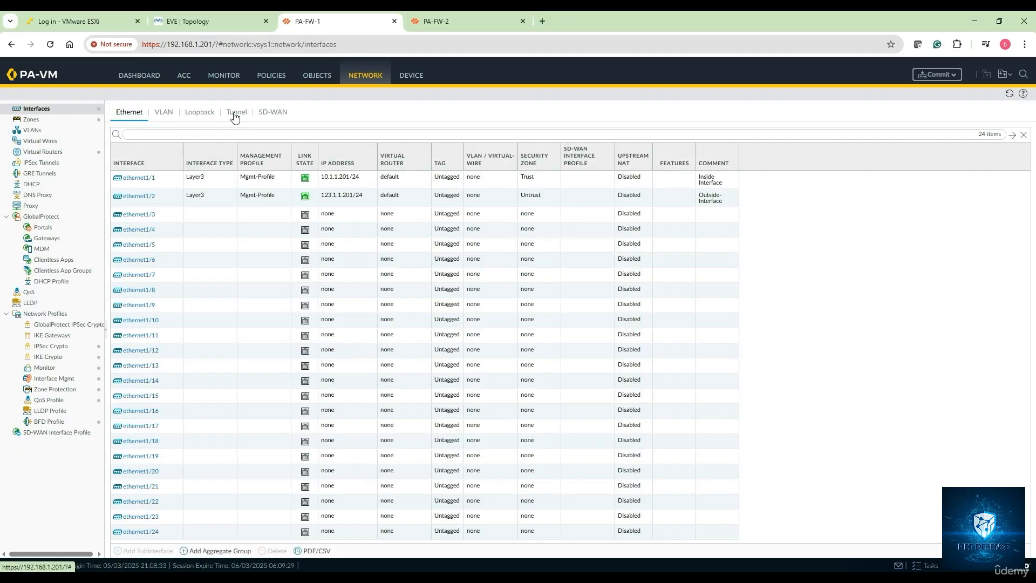
{"action": "left_click", "coordinate": [235, 116]}
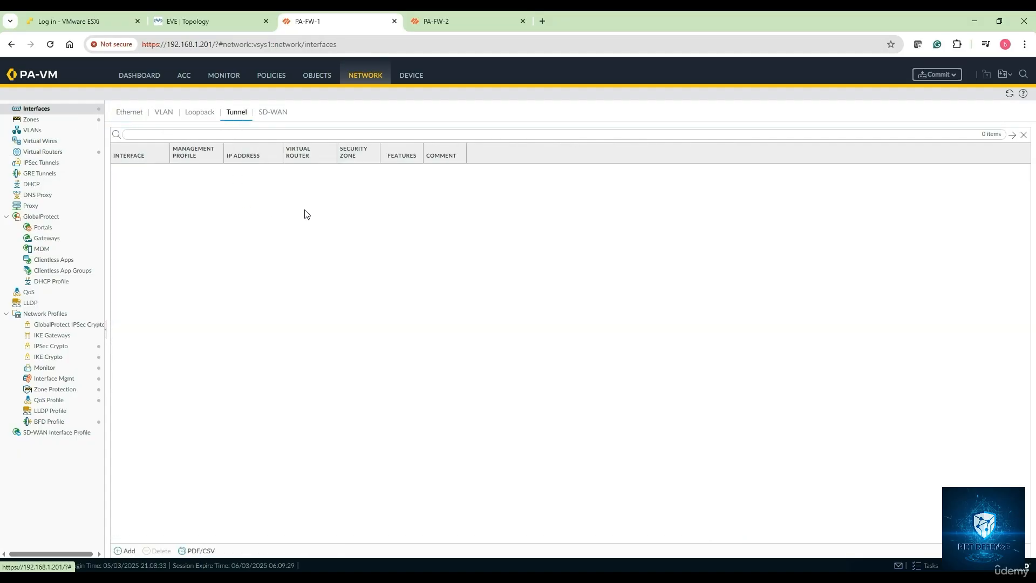
{"action": "left_click", "coordinate": [125, 551]}
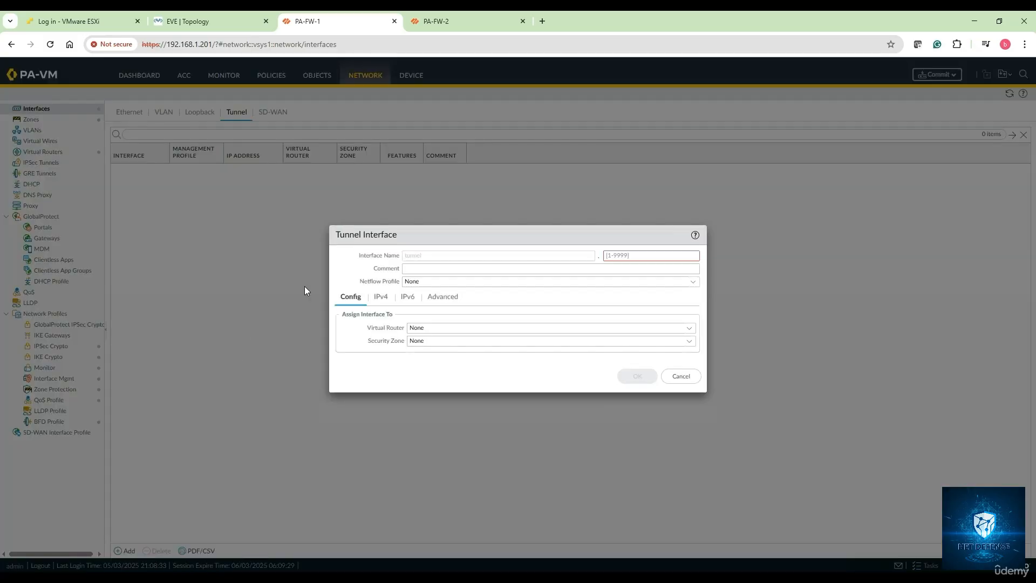
{"action": "left_click", "coordinate": [629, 261]}
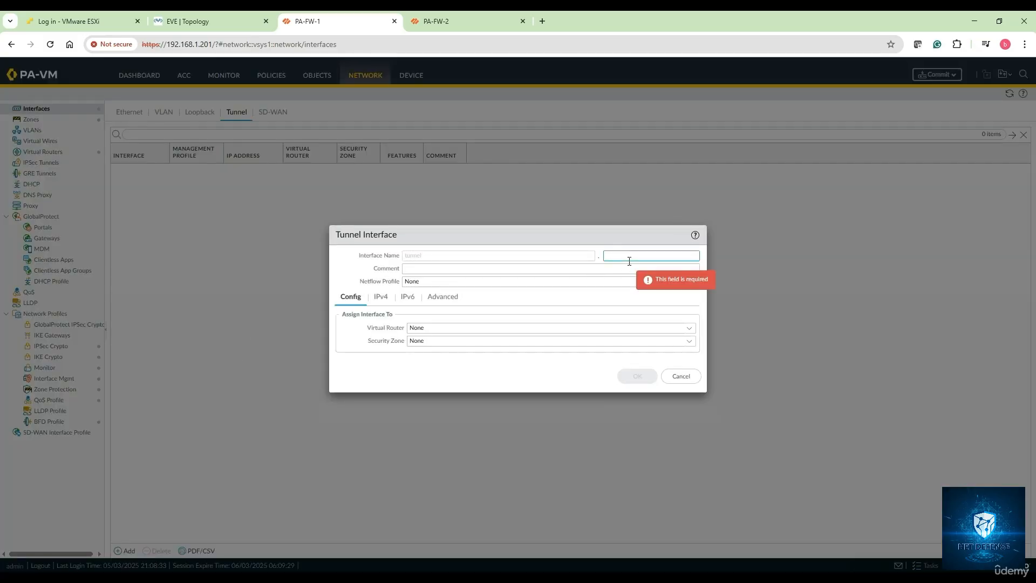
{"action": "type", "text": "11"}
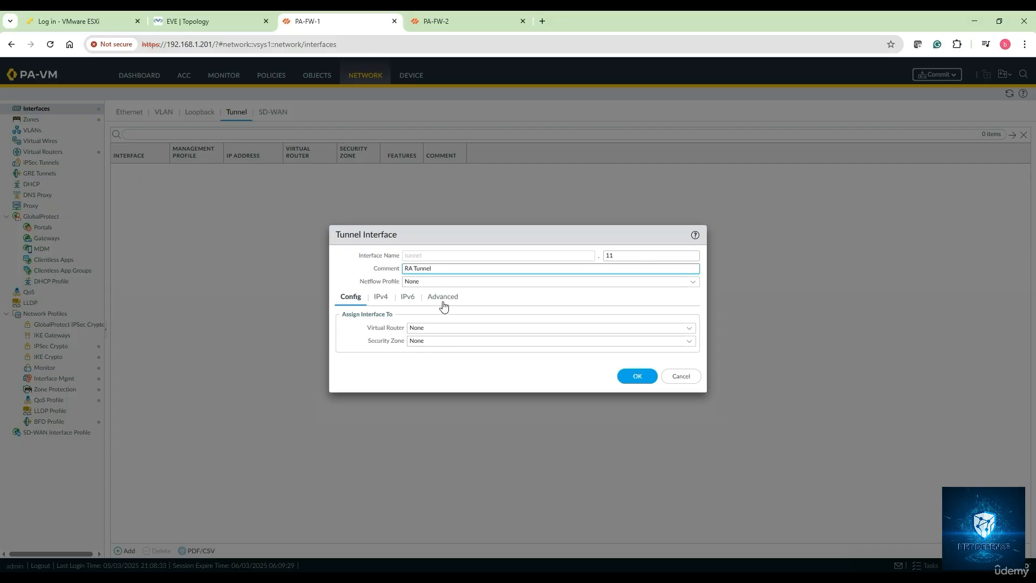
Step: Assign the tunnel interface to the default virtual router and the VPN-Zone security zone
{"action": "left_click", "coordinate": [690, 328]}
{"action": "left_click", "coordinate": [459, 350]}
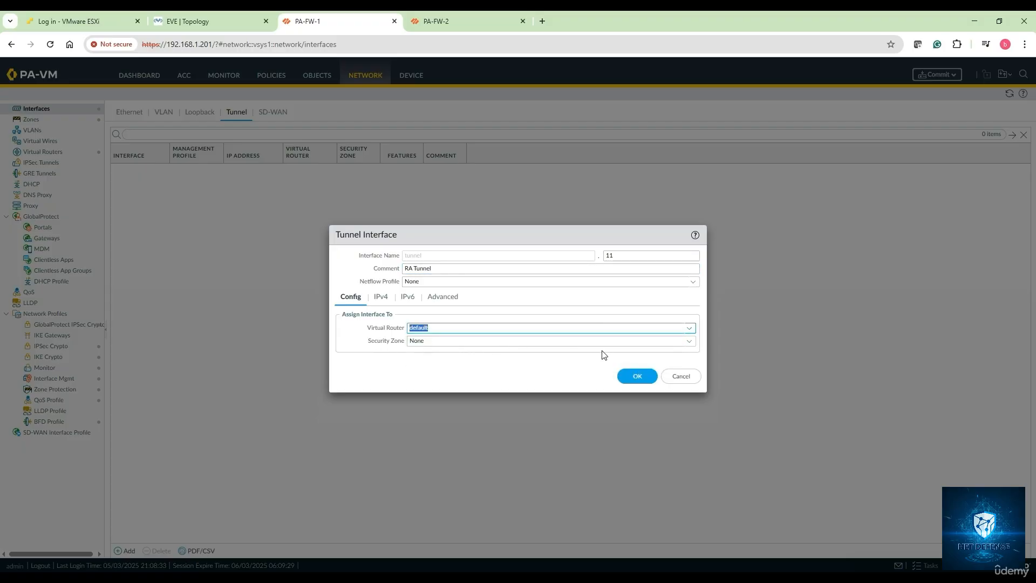
{"action": "left_click", "coordinate": [689, 341]}
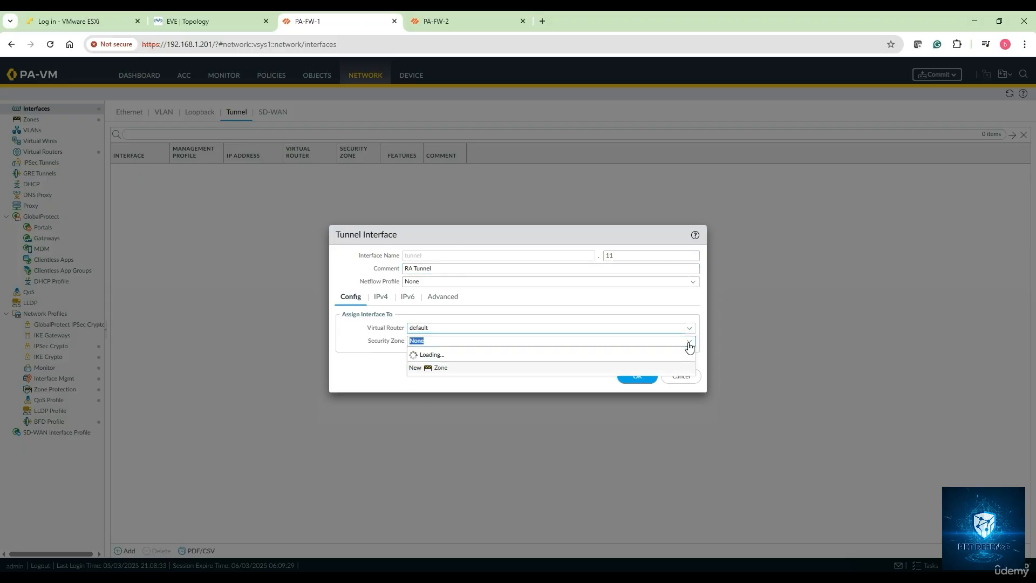
{"action": "left_click", "coordinate": [452, 390]}
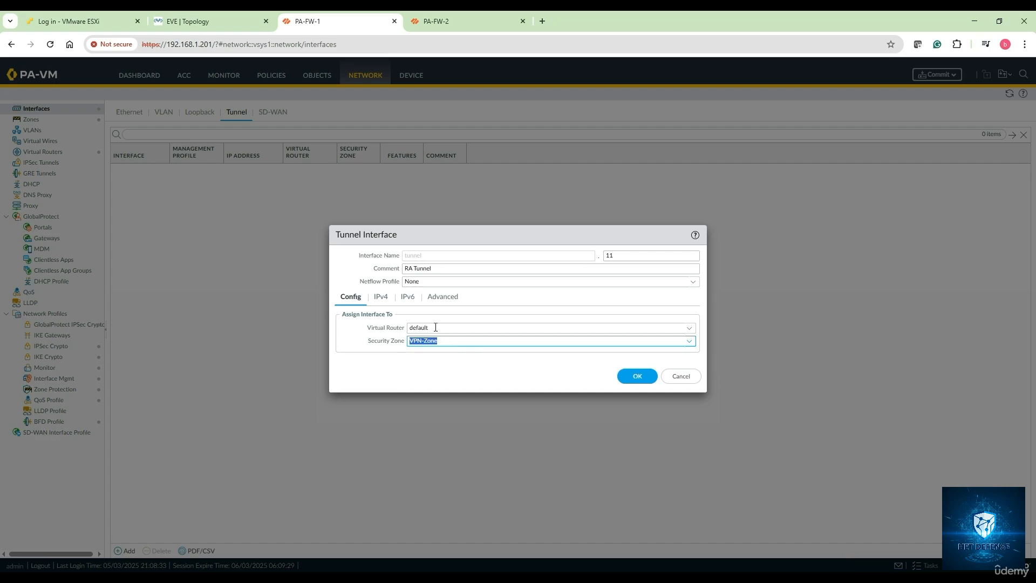
Step: Try to attach Mgmt-Profile to the tunnel interface as its management profile
{"action": "left_click", "coordinate": [383, 299]}
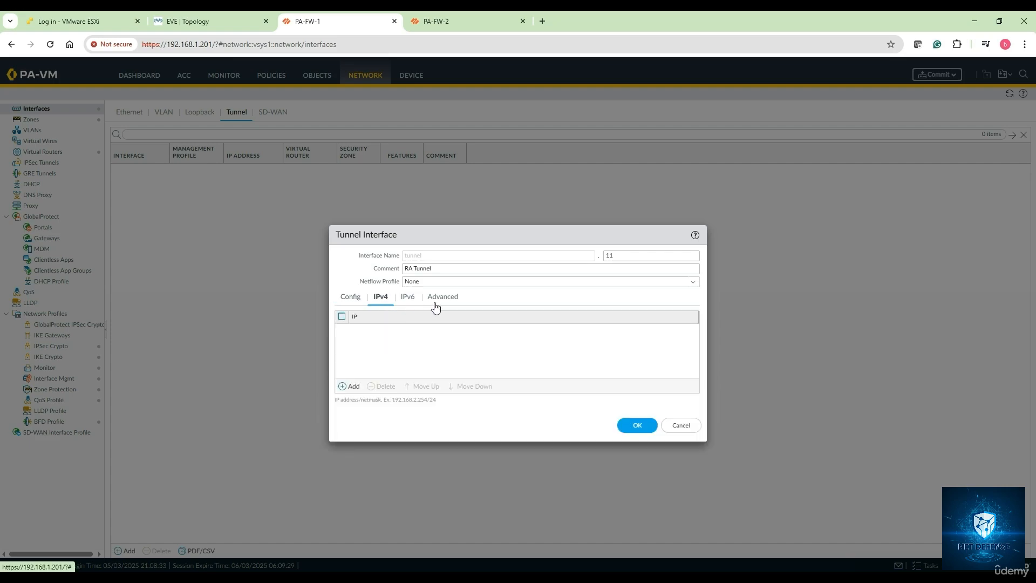
{"action": "left_click", "coordinate": [436, 302]}
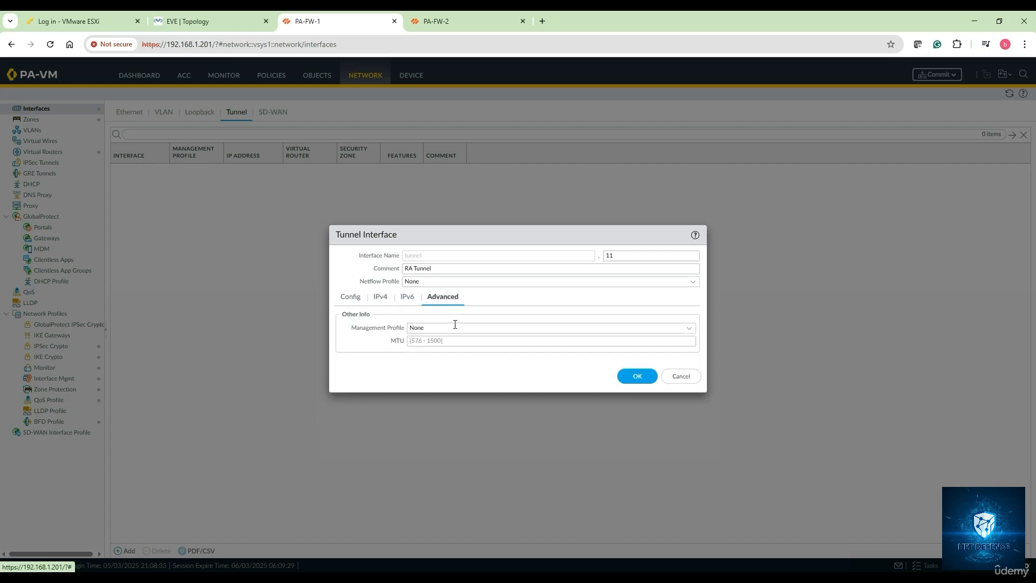
{"action": "left_click", "coordinate": [686, 329]}
{"action": "left_click", "coordinate": [456, 352]}
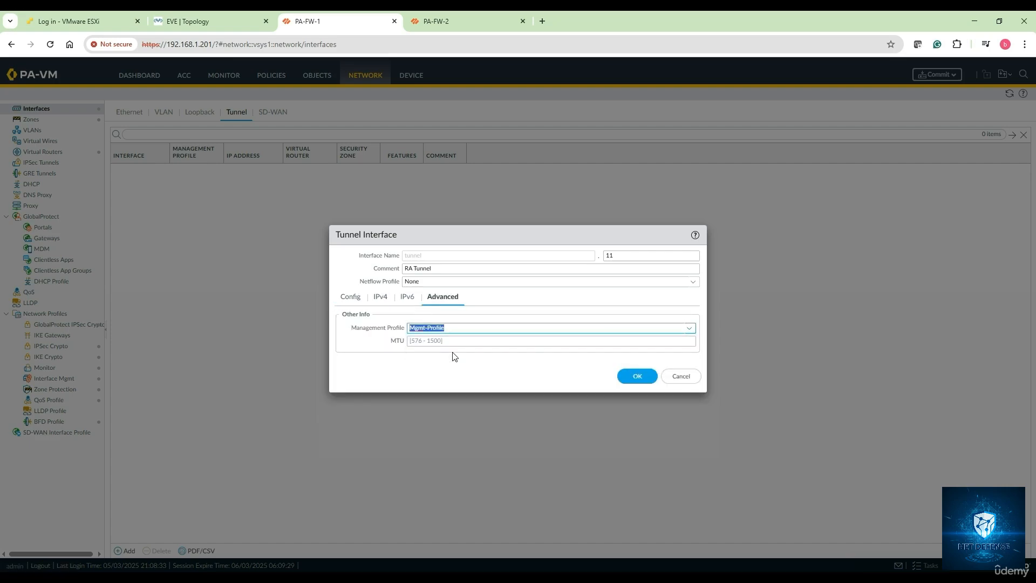
{"action": "left_click", "coordinate": [645, 382]}
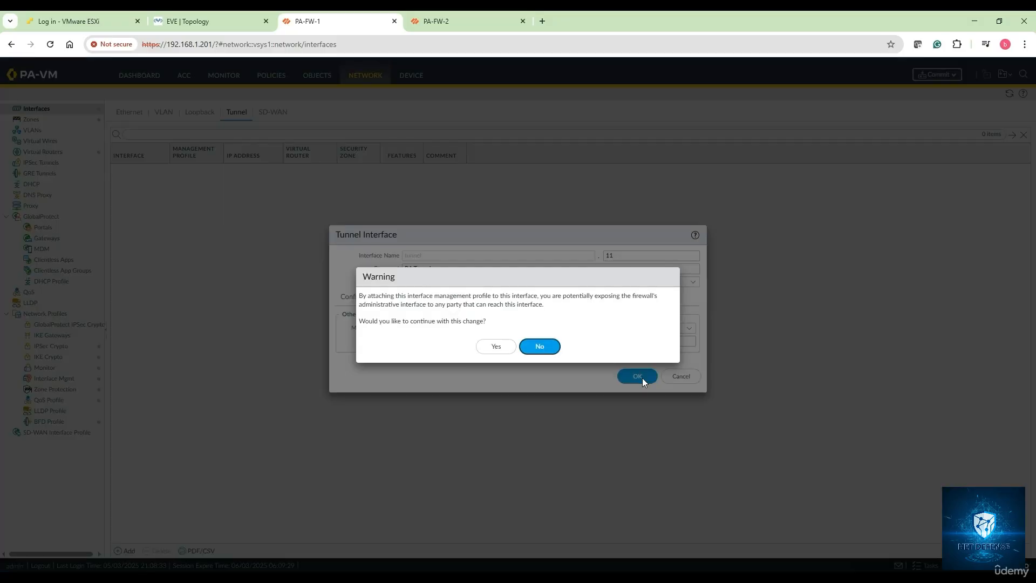
{"action": "left_click", "coordinate": [542, 348]}
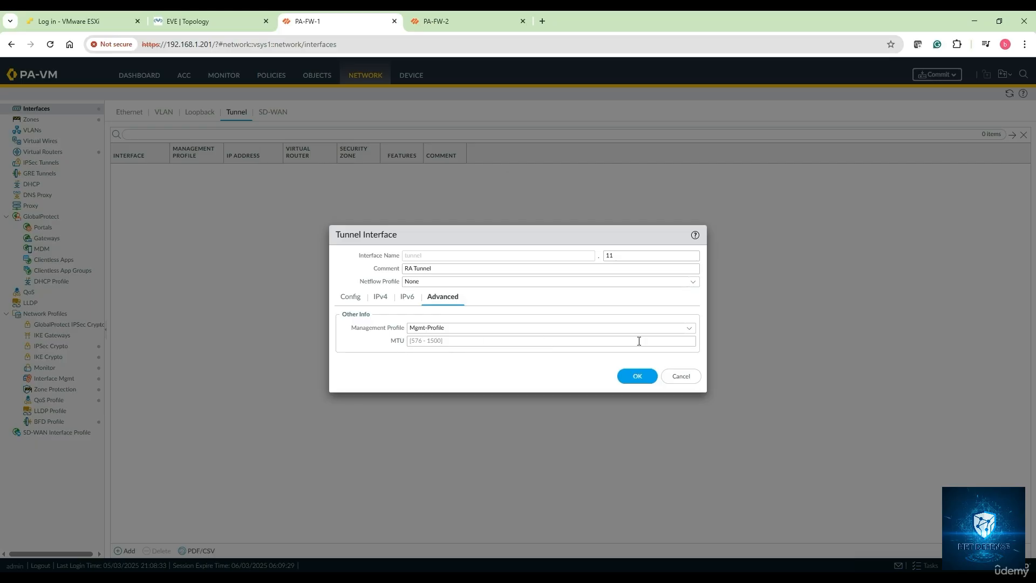
Step: Set the tunnel interface's management profile to None and save the interface
{"action": "left_click", "coordinate": [690, 334]}
{"action": "left_click", "coordinate": [479, 342]}
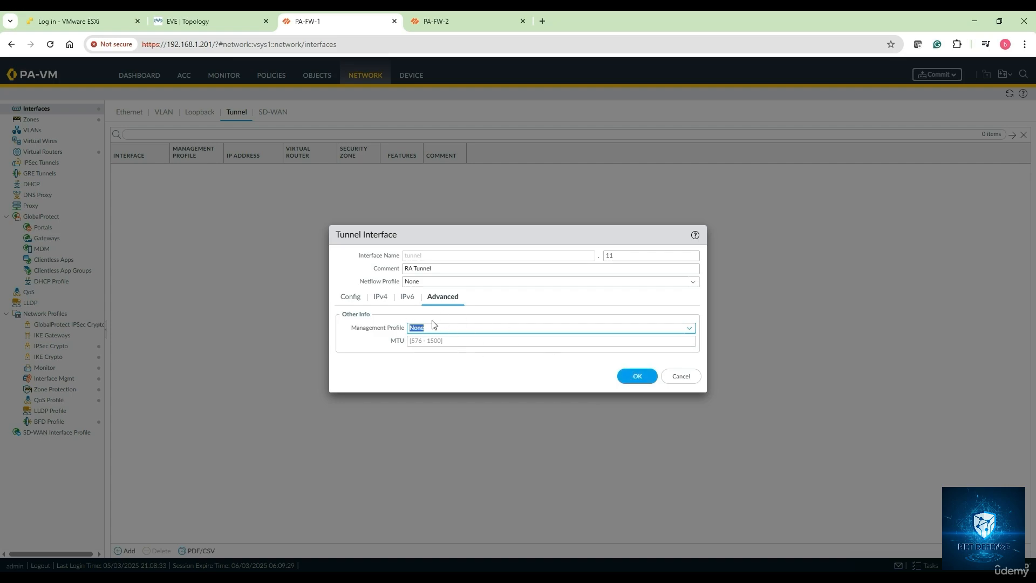
{"action": "left_click", "coordinate": [639, 384]}
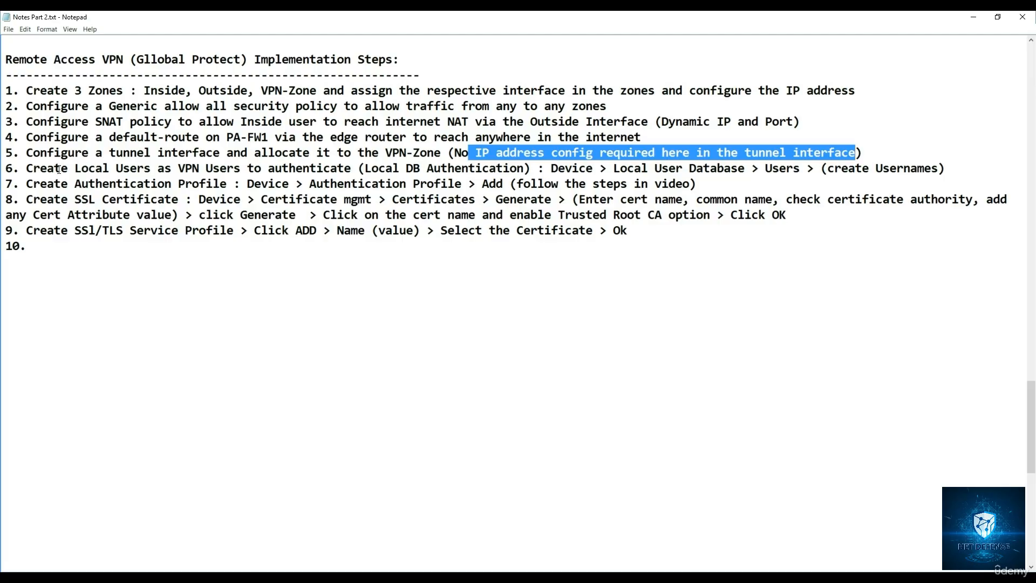
Step: Review step 6 of the Notepad notes on creating local VPN users for local DB authentication
{"action": "left_click", "coordinate": [54, 169]}
{"action": "left_click_drag", "start_coordinate": [21, 168], "coordinate": [362, 169]}
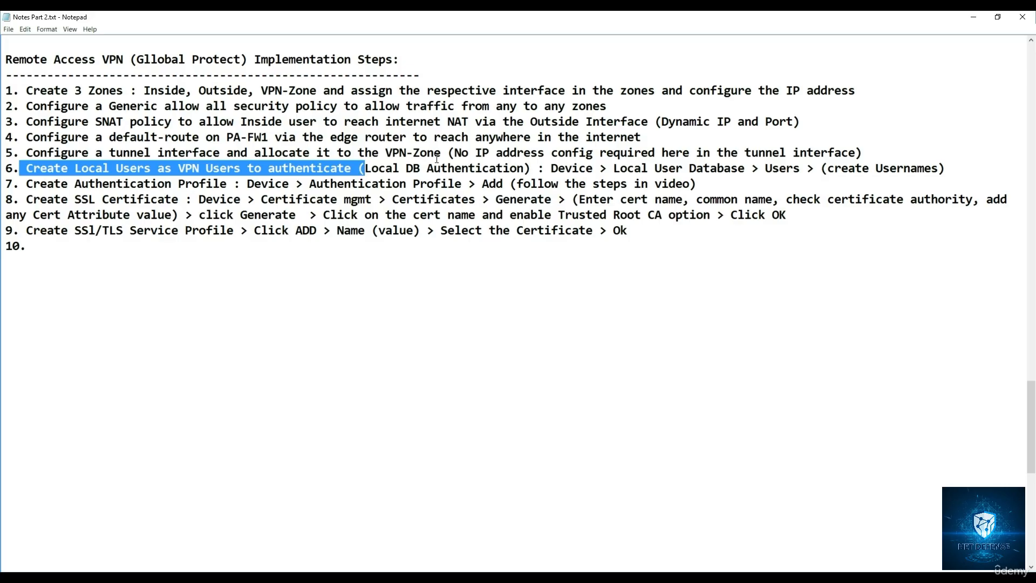
{"action": "left_click_drag", "start_coordinate": [533, 169], "coordinate": [366, 169]}
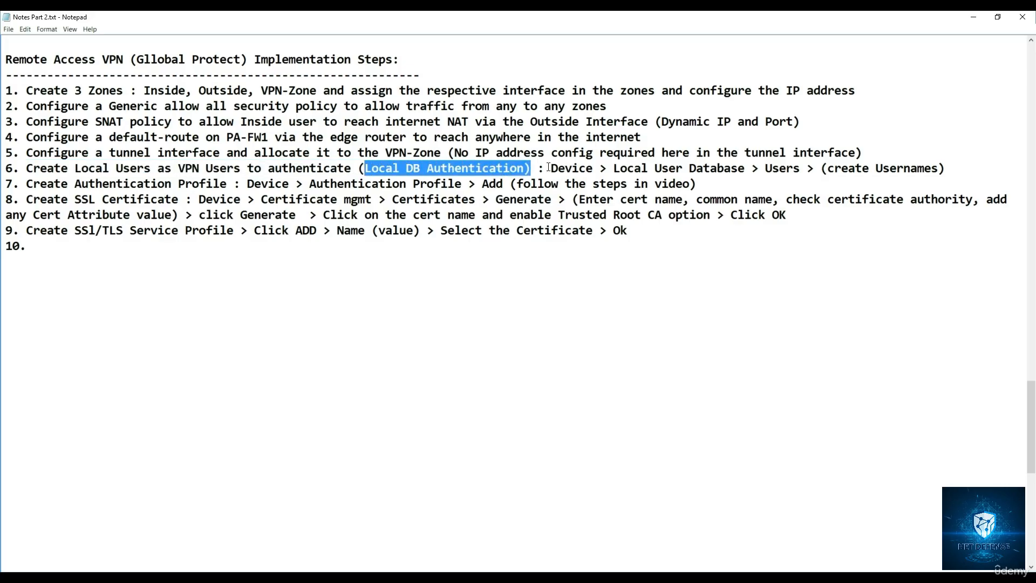
{"action": "left_click_drag", "start_coordinate": [549, 168], "coordinate": [775, 169]}
{"action": "left_click", "coordinate": [620, 169]}
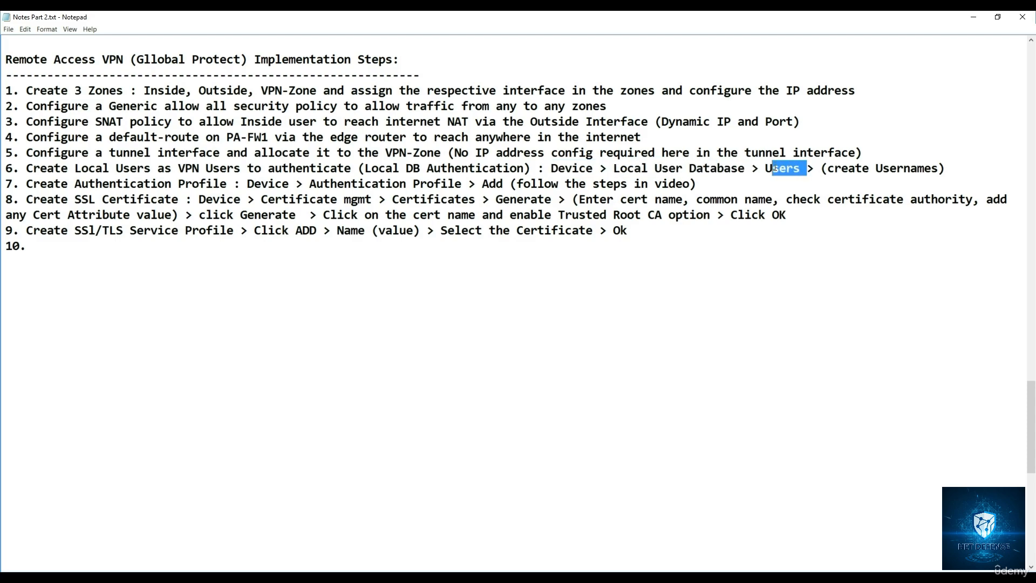
Step: Switch to PA-FW-1 and add an enabled user named ZBN-VPN1 to the local user database, entering and confirming the account password
{"action": "left_click", "coordinate": [180, 576]}
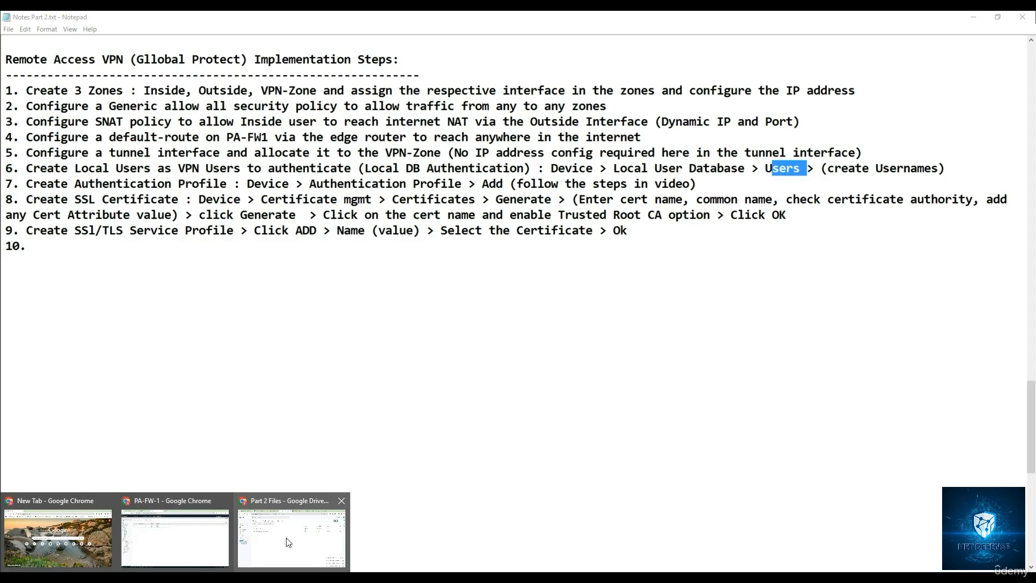
{"action": "left_click", "coordinate": [142, 541]}
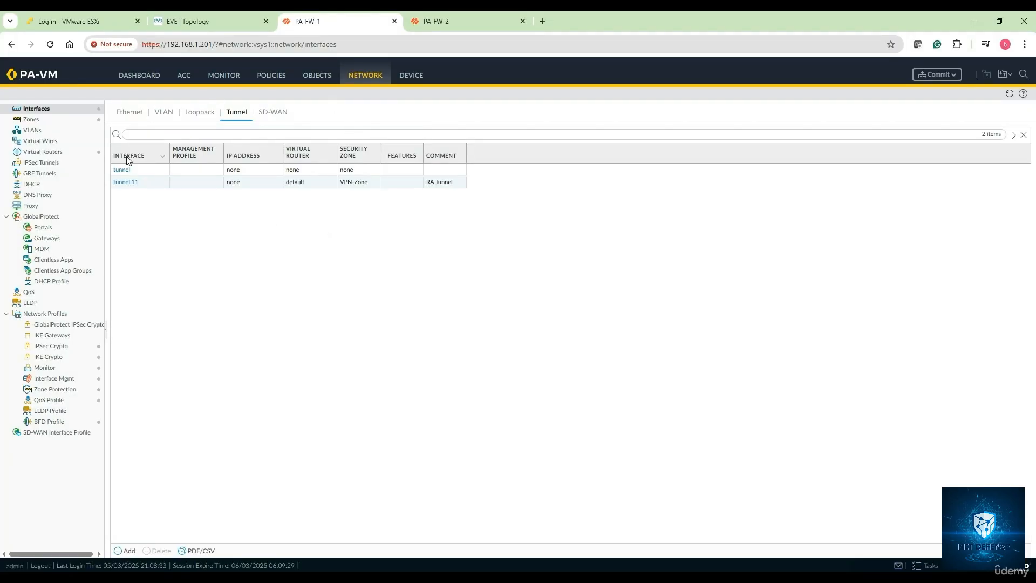
{"action": "left_click", "coordinate": [415, 75]}
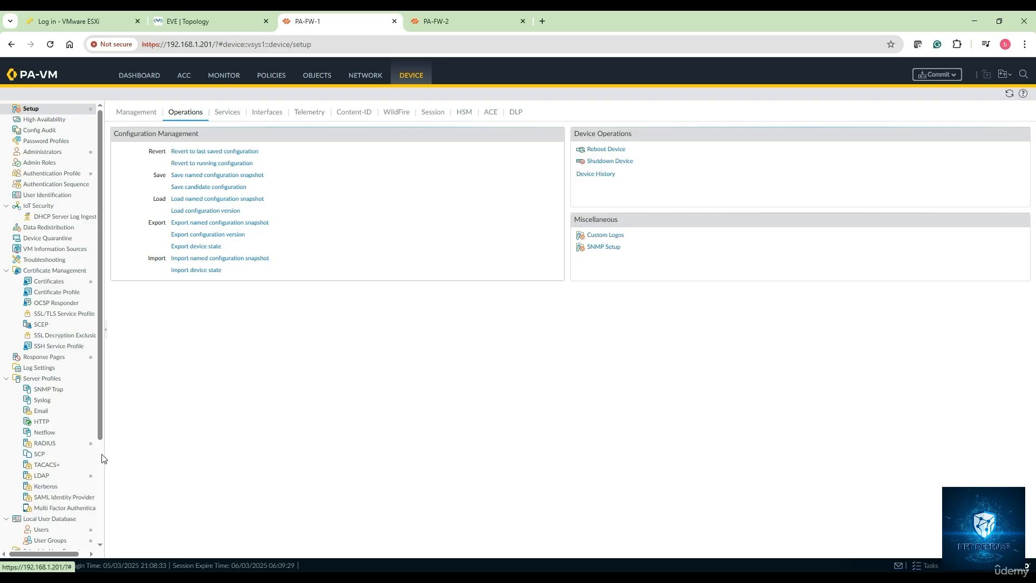
{"action": "scroll", "coordinate": [102, 437], "scroll_direction": "down", "scroll_amount": 2}
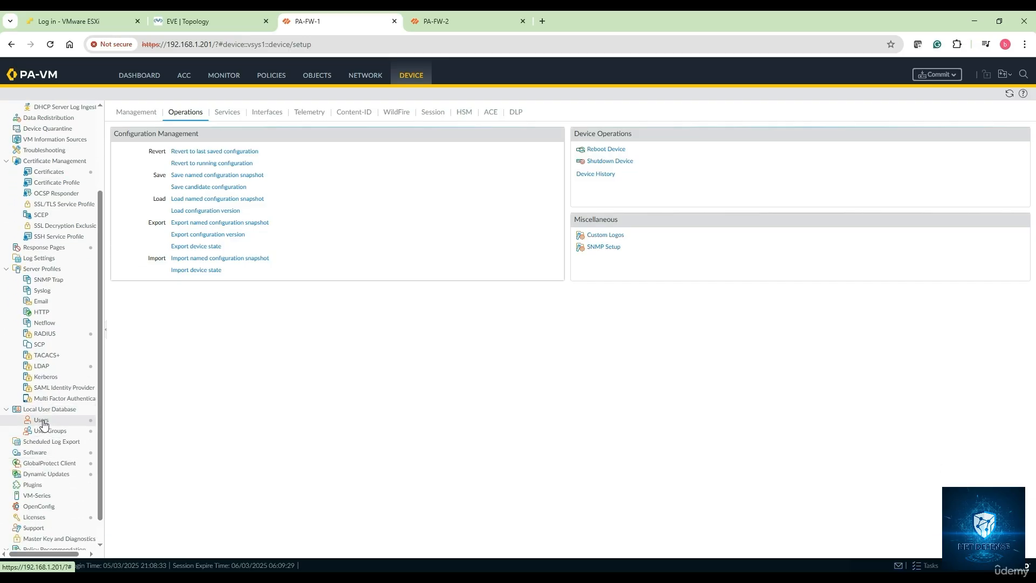
{"action": "left_click", "coordinate": [43, 421]}
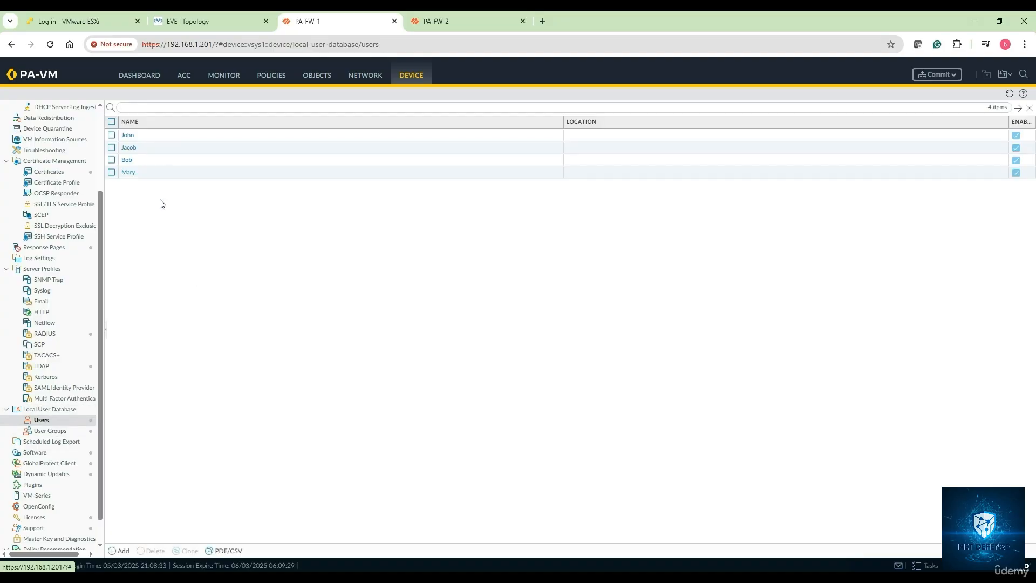
{"action": "left_click", "coordinate": [123, 551]}
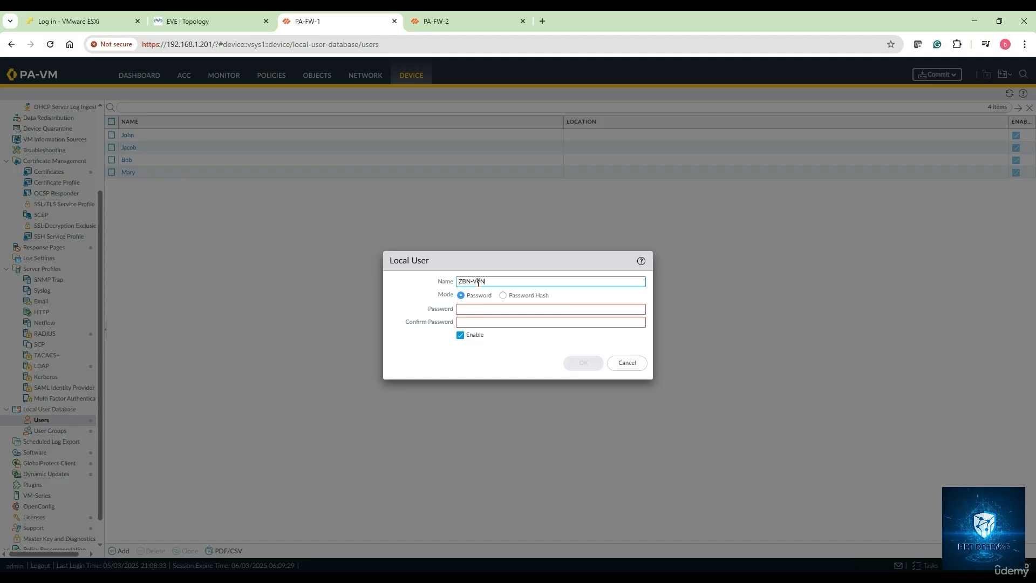
{"action": "left_click", "coordinate": [475, 310]}
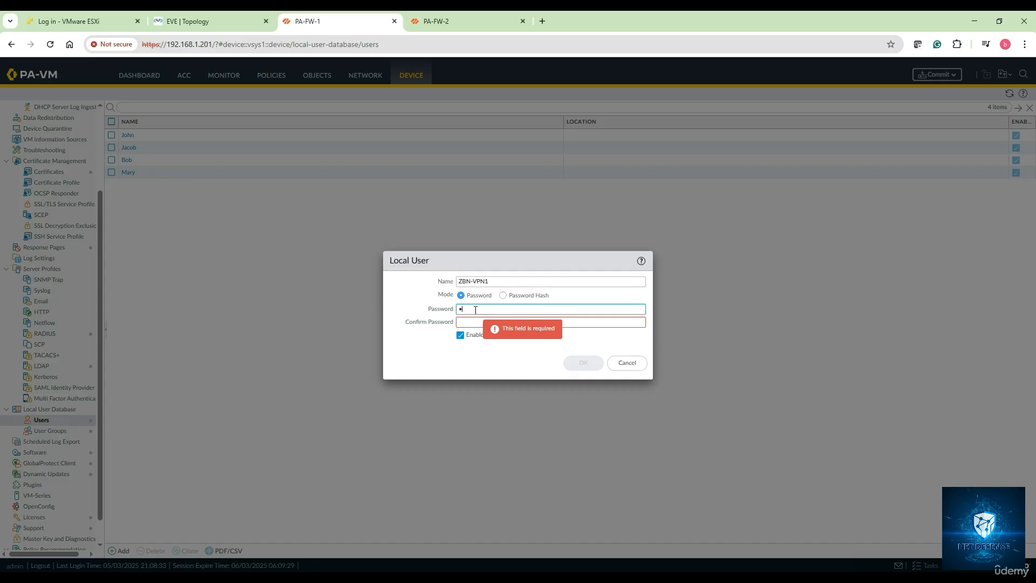
{"action": "type", "text": "•••••"}
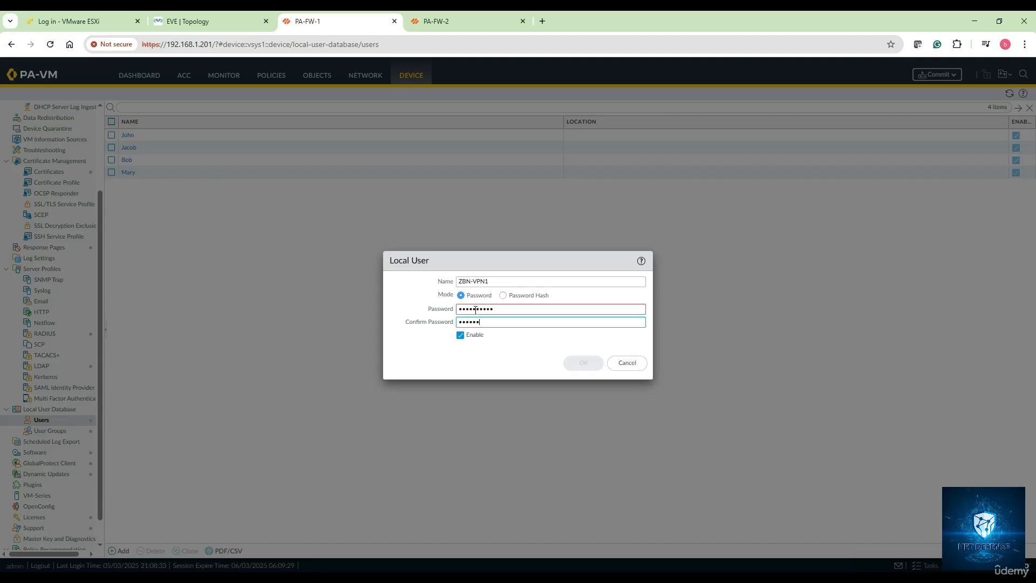
{"action": "type", "text": "•"}
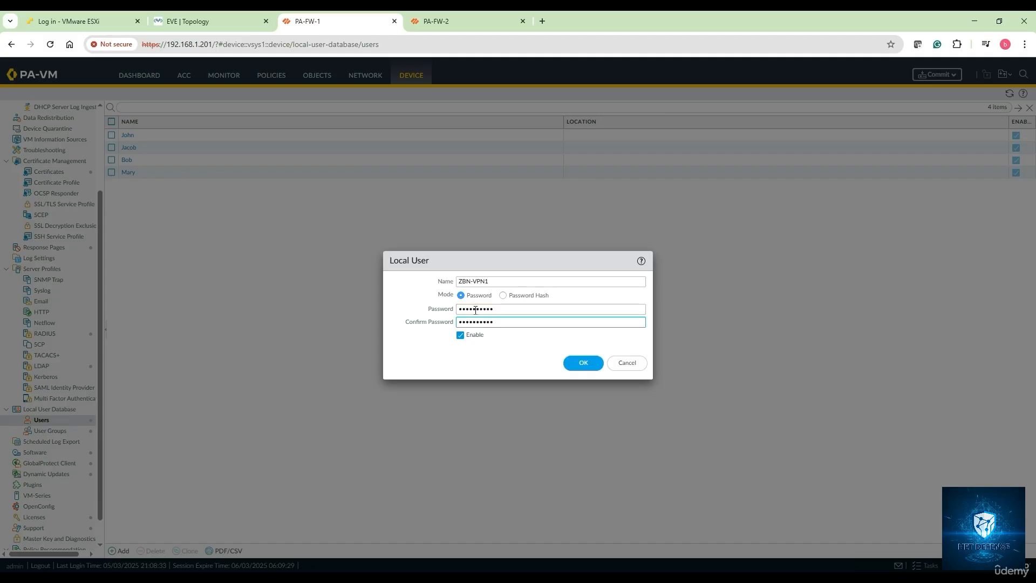
{"action": "triple_click", "coordinate": [493, 282]}
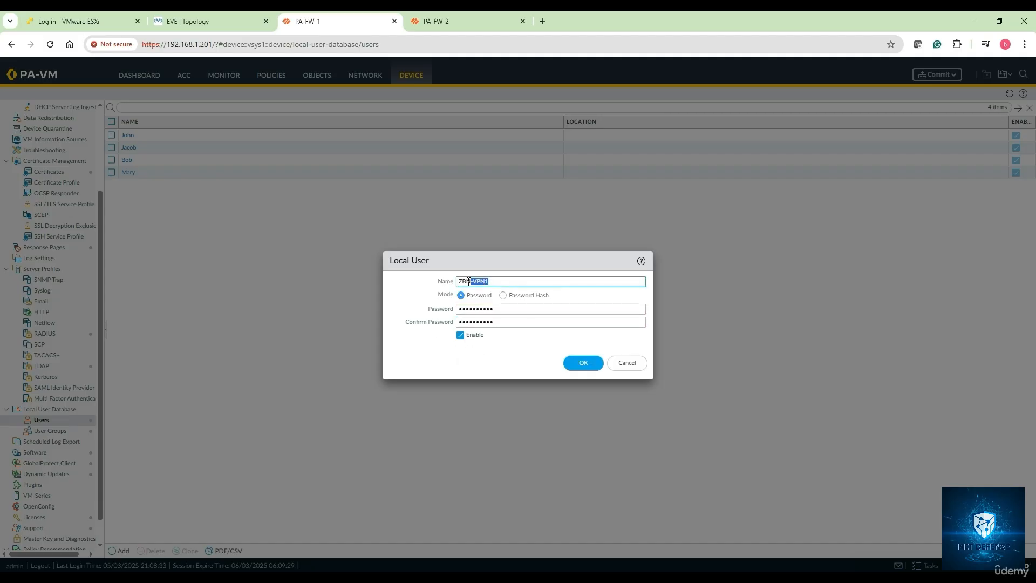
{"action": "left_click", "coordinate": [588, 364]}
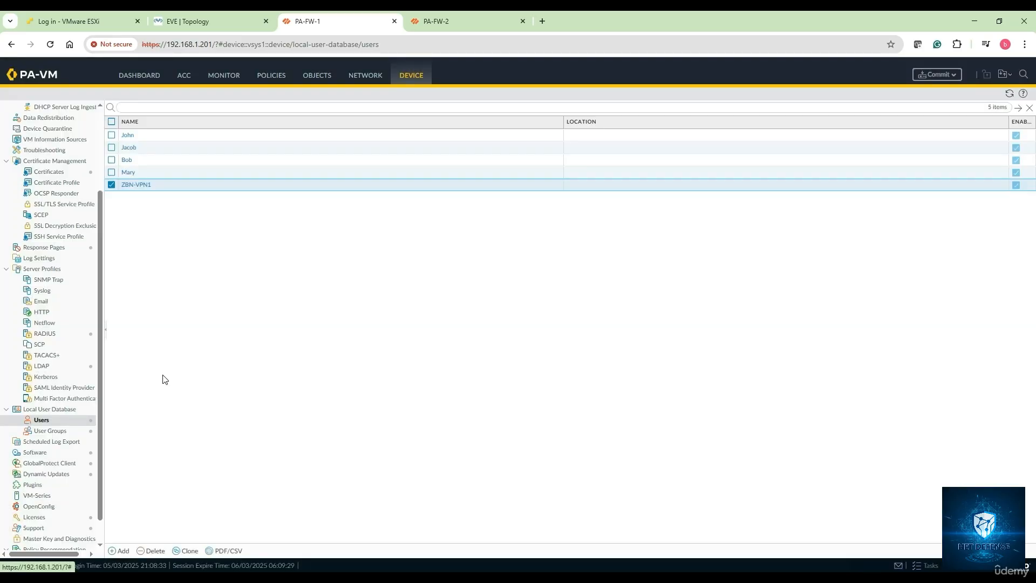
Step: Add an enabled user named ZBN-VPN-2 to the local user database, entering and confirming the account password
{"action": "left_click", "coordinate": [120, 551]}
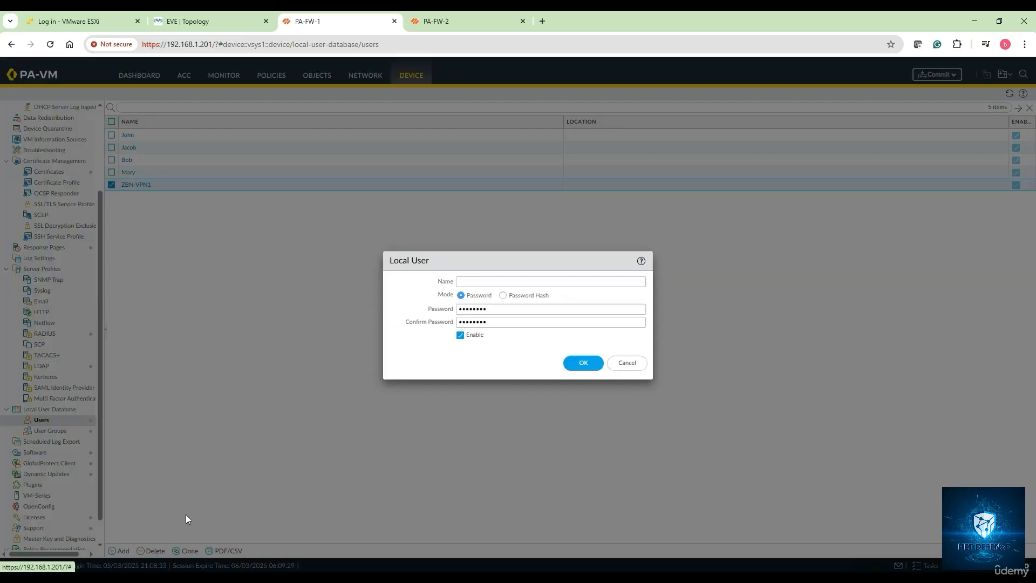
{"action": "left_click", "coordinate": [480, 308]}
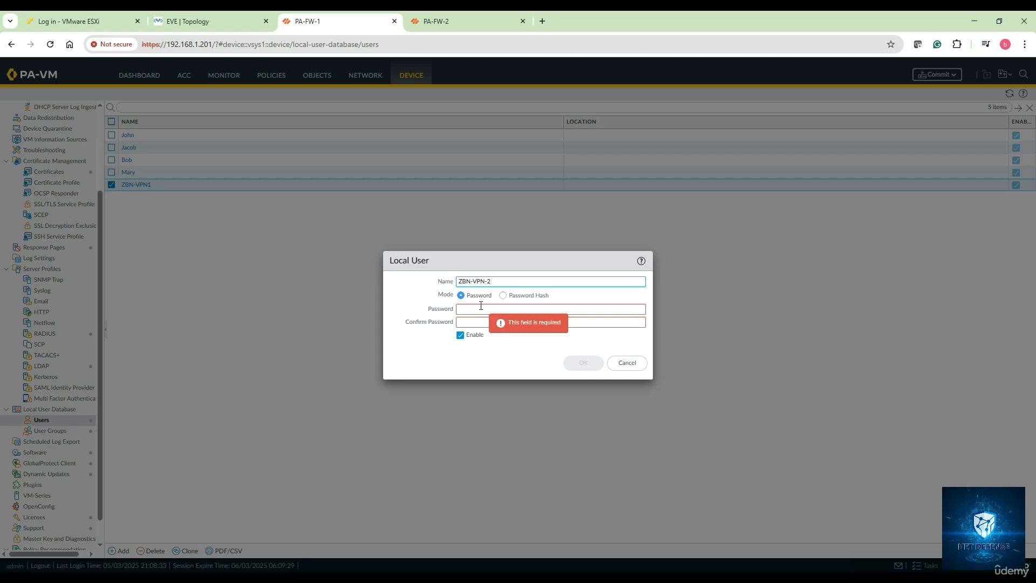
{"action": "type", "text": "•••••"}
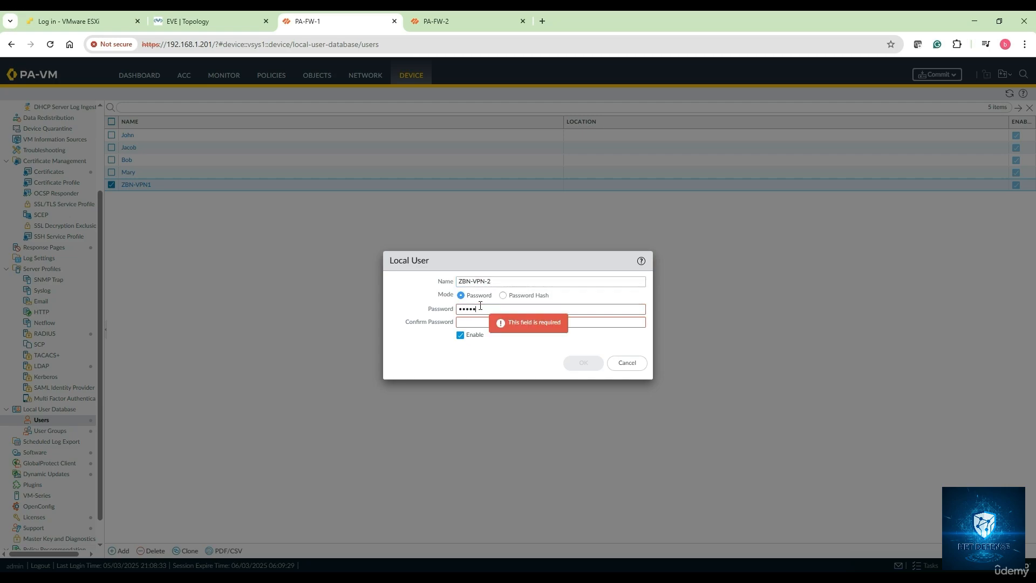
{"action": "type", "text": "•••"}
{"action": "key", "text": "BackSpace"}
{"action": "key", "text": "BackSpace"}
{"action": "key", "text": "BackSpace"}
{"action": "key", "text": "BackSpace"}
{"action": "key", "text": "BackSpace"}
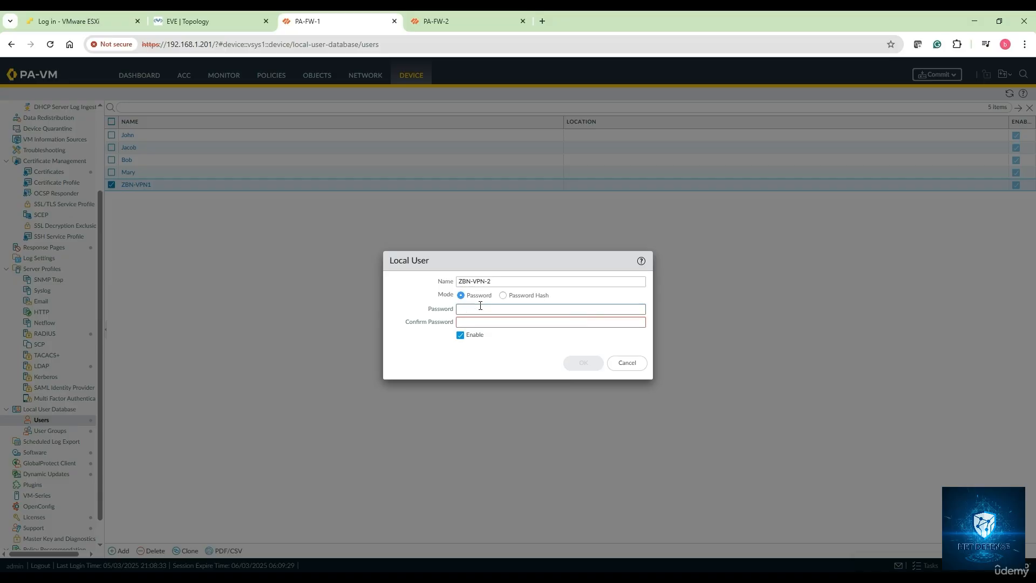
{"action": "type", "text": "•••••"}
{"action": "type", "text": "••••••••••"}
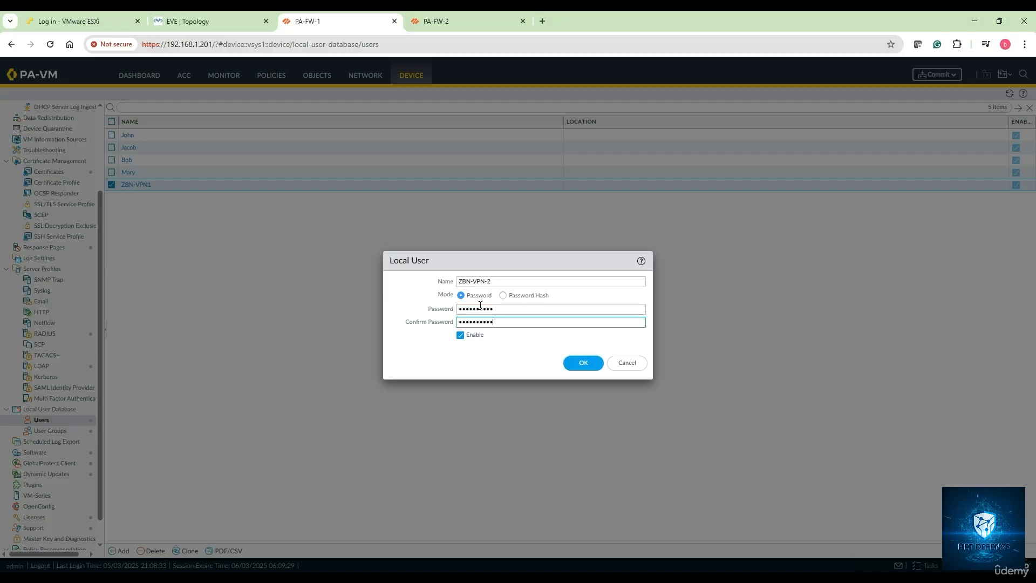
{"action": "left_click", "coordinate": [584, 363]}
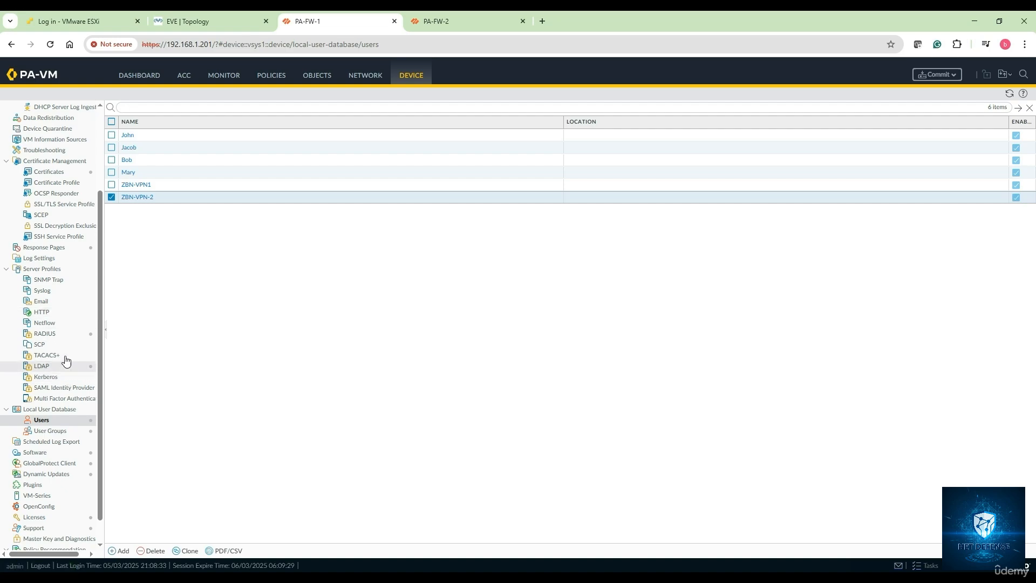
Step: Switch to the Notepad notes and review step 7 on creating an authentication profile for the VPN users
{"action": "left_click", "coordinate": [210, 24]}
{"action": "left_click", "coordinate": [253, 581]}
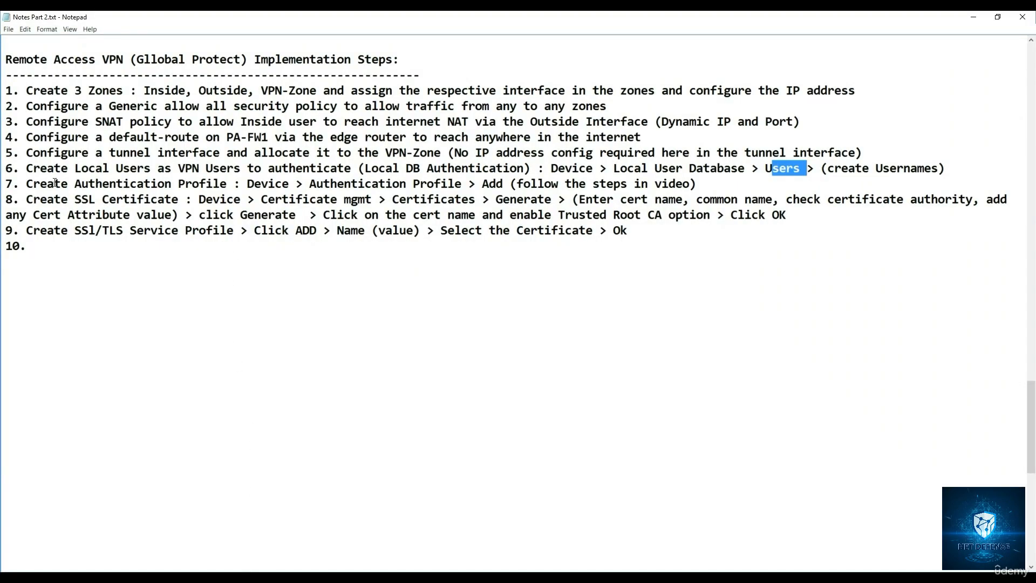
{"action": "left_click_drag", "start_coordinate": [19, 172], "coordinate": [126, 173]}
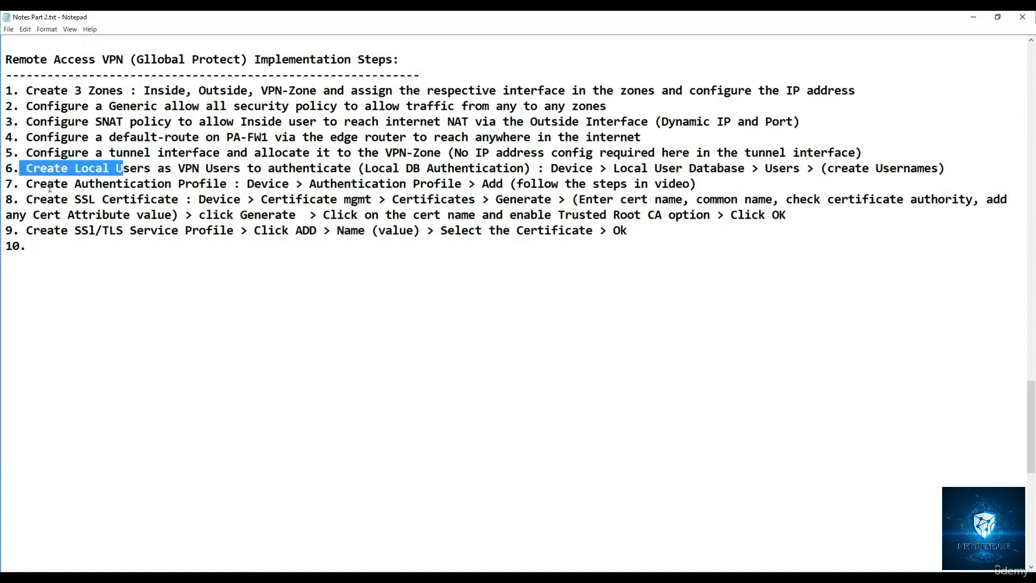
{"action": "left_click_drag", "start_coordinate": [19, 185], "coordinate": [240, 184]}
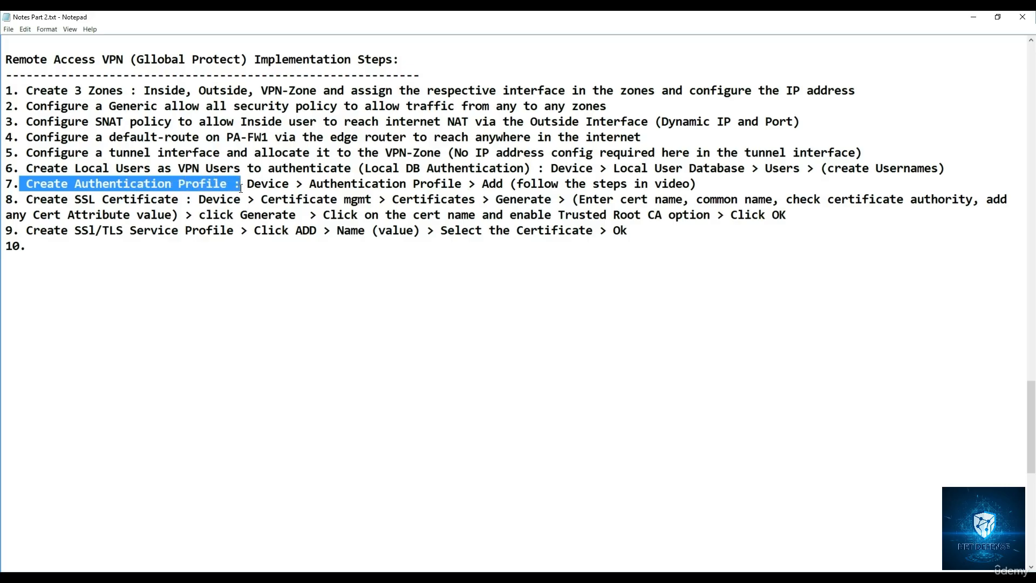
{"action": "left_click_drag", "start_coordinate": [248, 185], "coordinate": [510, 184]}
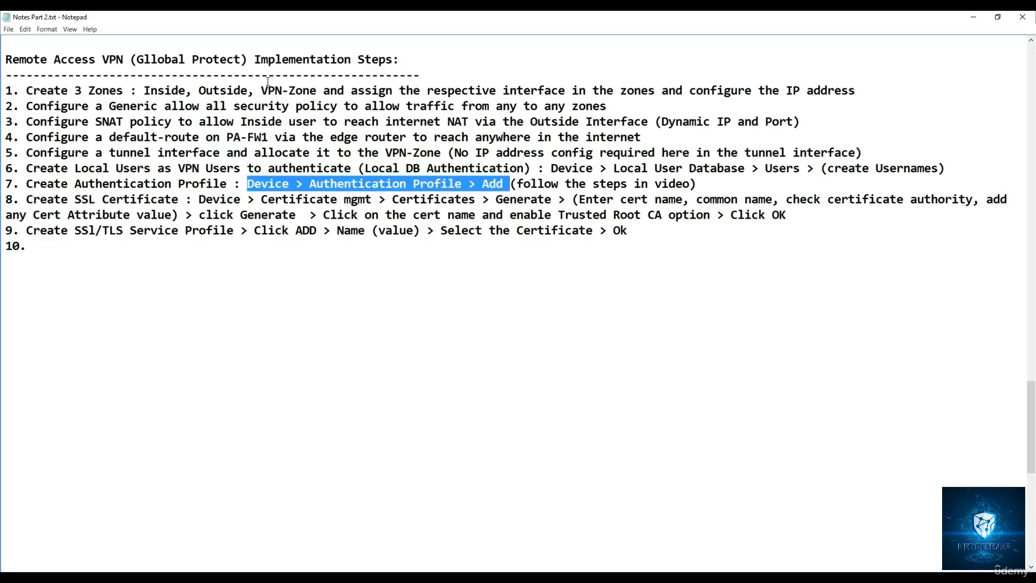
{"action": "left_click", "coordinate": [974, 18]}
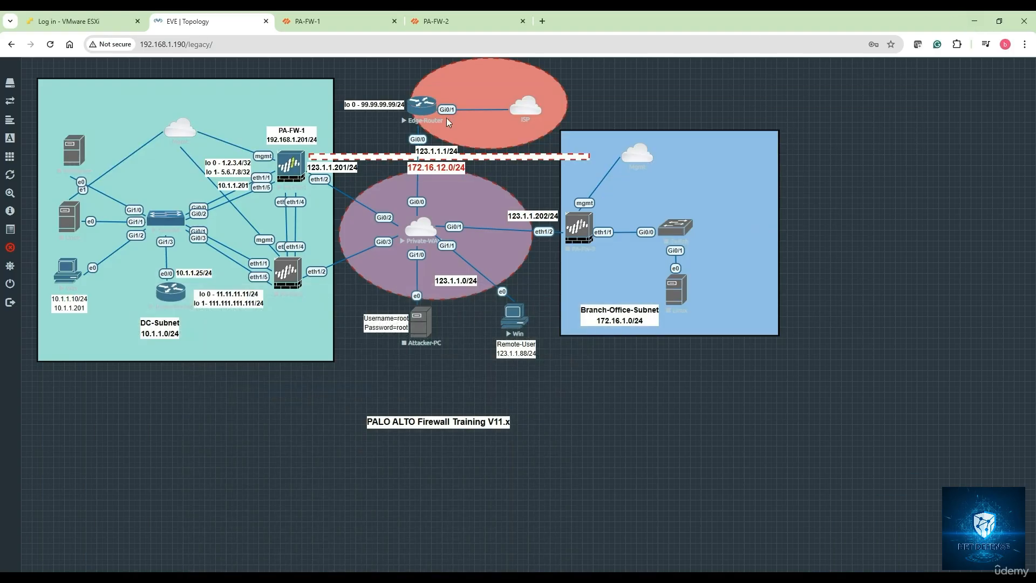
Step: Switch to PA-FW-1 and start a new authentication profile named GP-RAVPN-Auth-Profile with Local Database as its type
{"action": "left_click", "coordinate": [322, 16]}
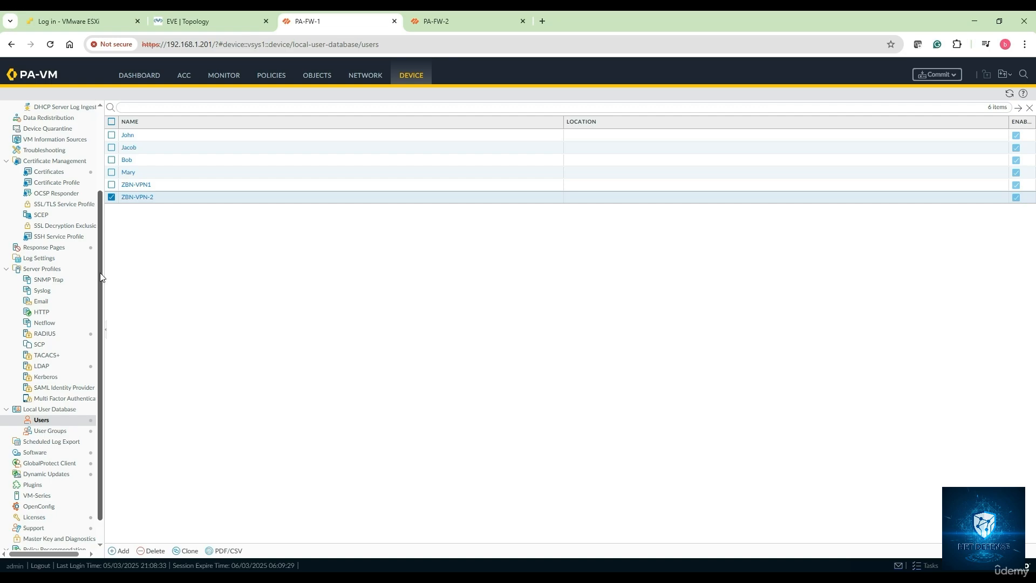
{"action": "left_click_drag", "start_coordinate": [100, 273], "coordinate": [111, 189]}
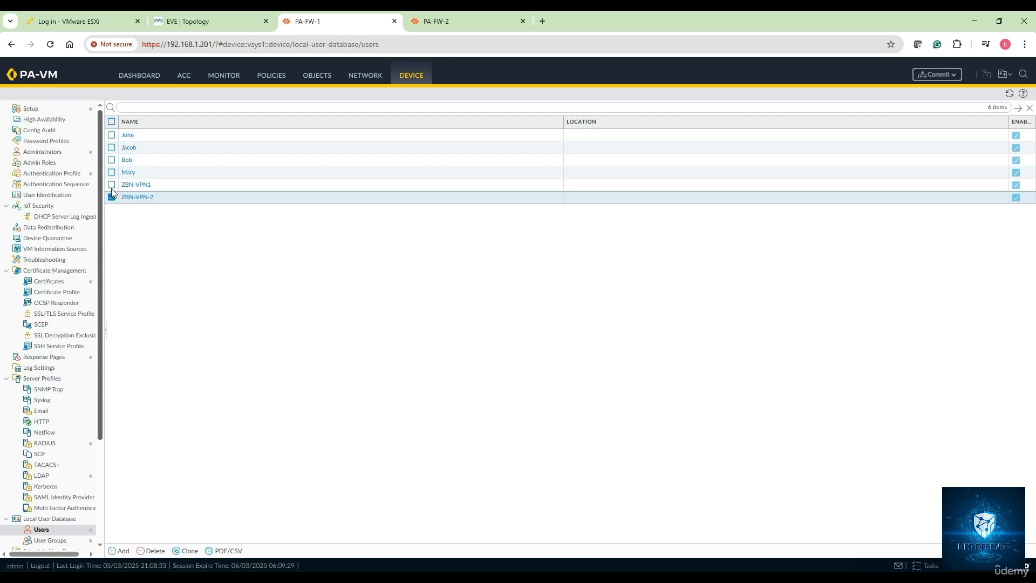
{"action": "left_click", "coordinate": [54, 177]}
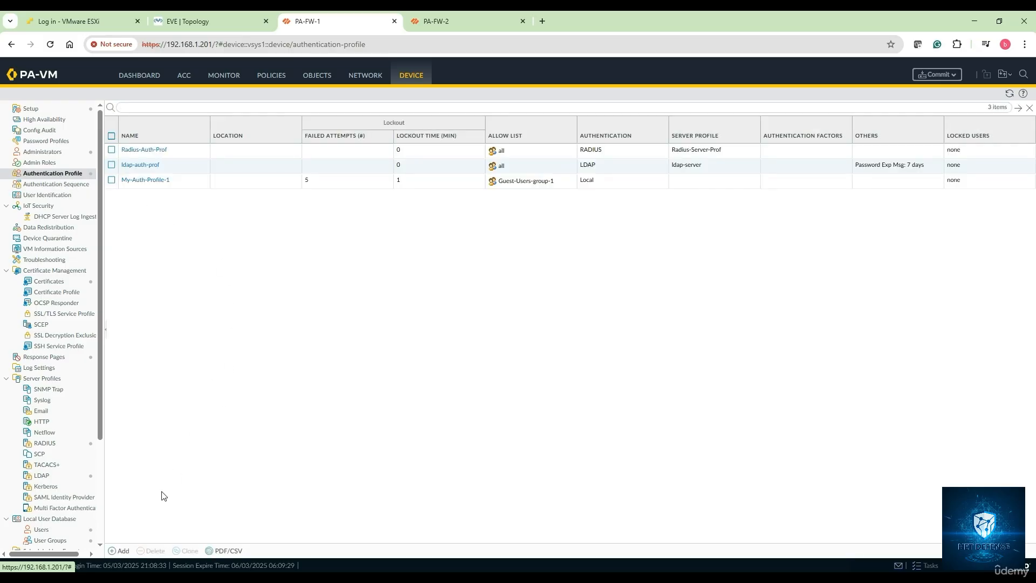
{"action": "left_click", "coordinate": [121, 550]}
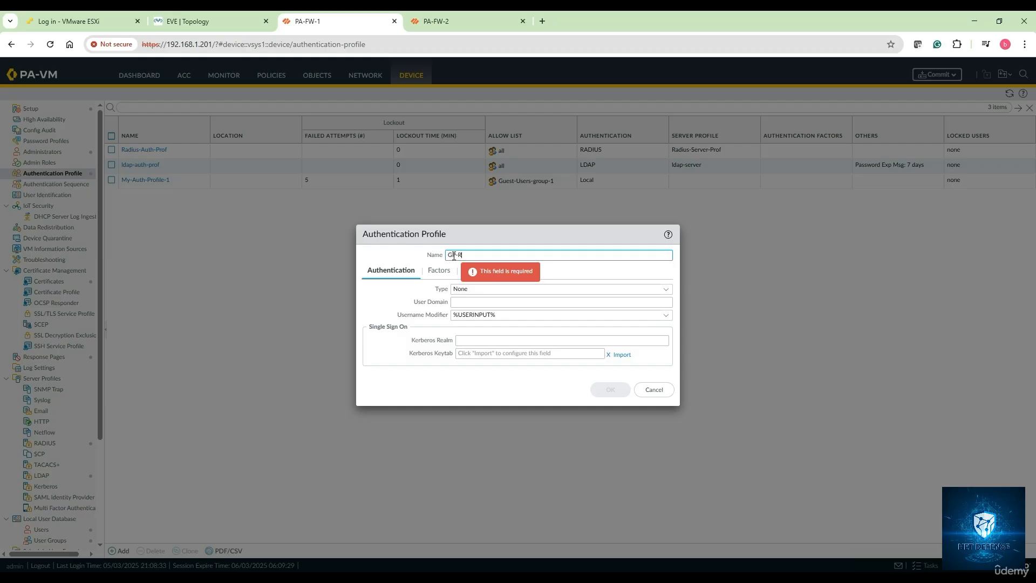
{"action": "type", "text": "GP-RA-"}
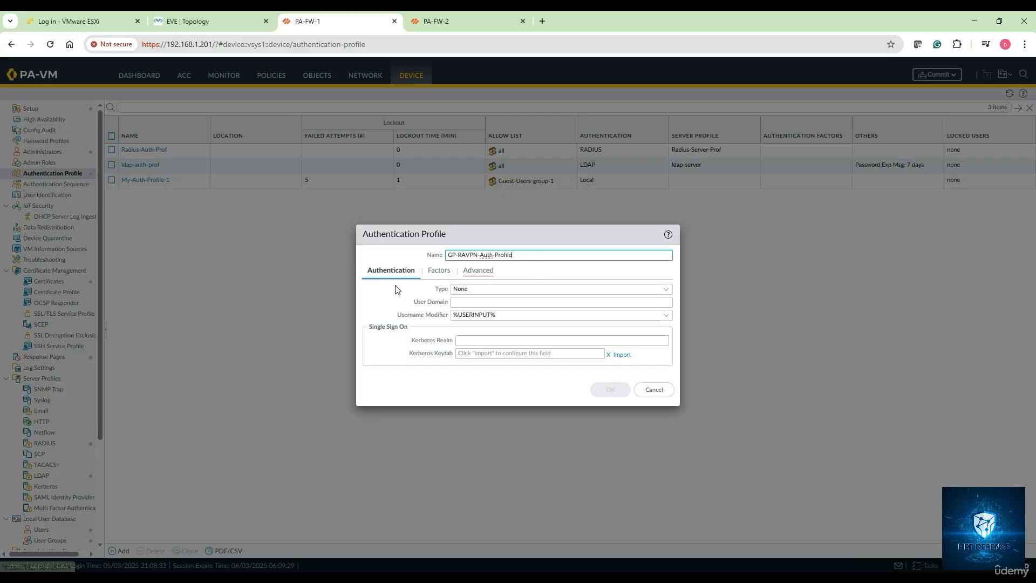
{"action": "left_click", "coordinate": [668, 297]}
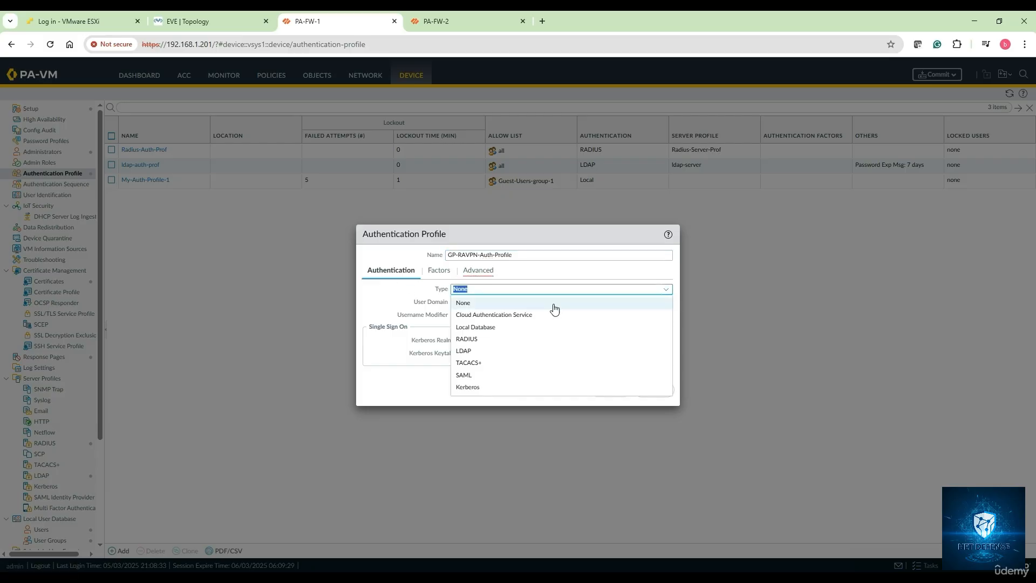
{"action": "left_click", "coordinate": [496, 327]}
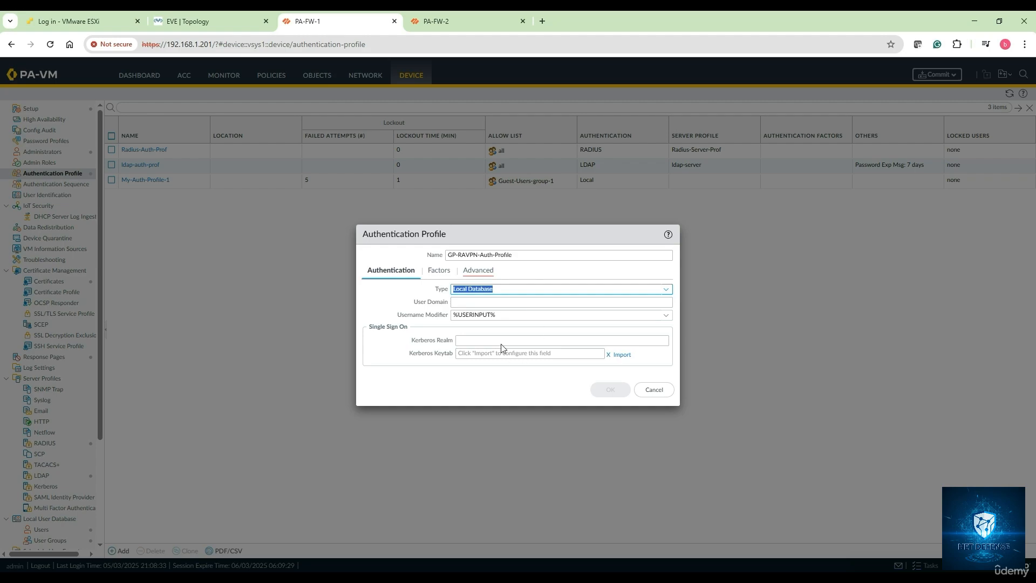
Step: Try to add ZBN-VPN-2 and further individual user entries to the authentication profile's allow list
{"action": "left_click", "coordinate": [476, 272]}
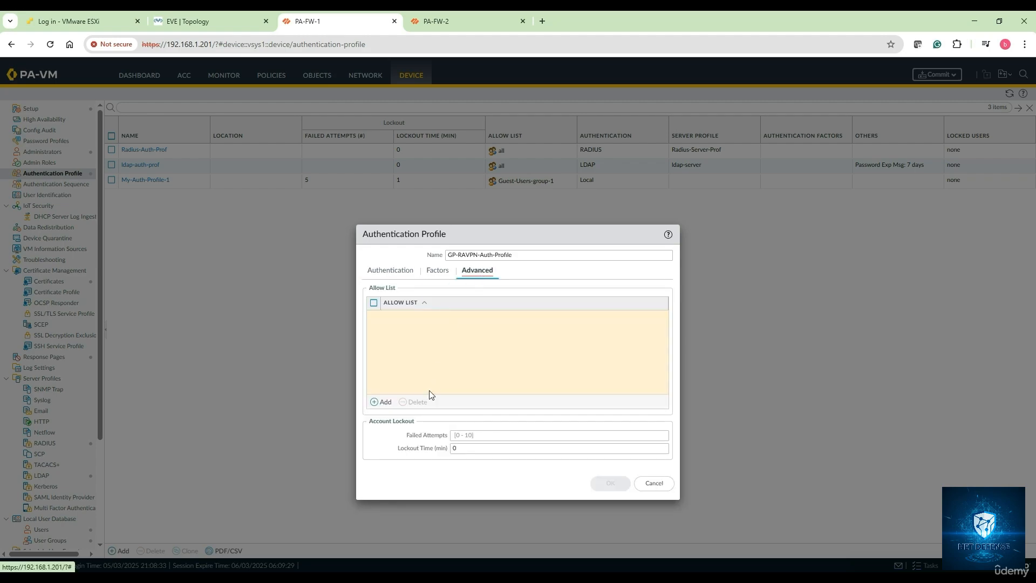
{"action": "left_click", "coordinate": [427, 275]}
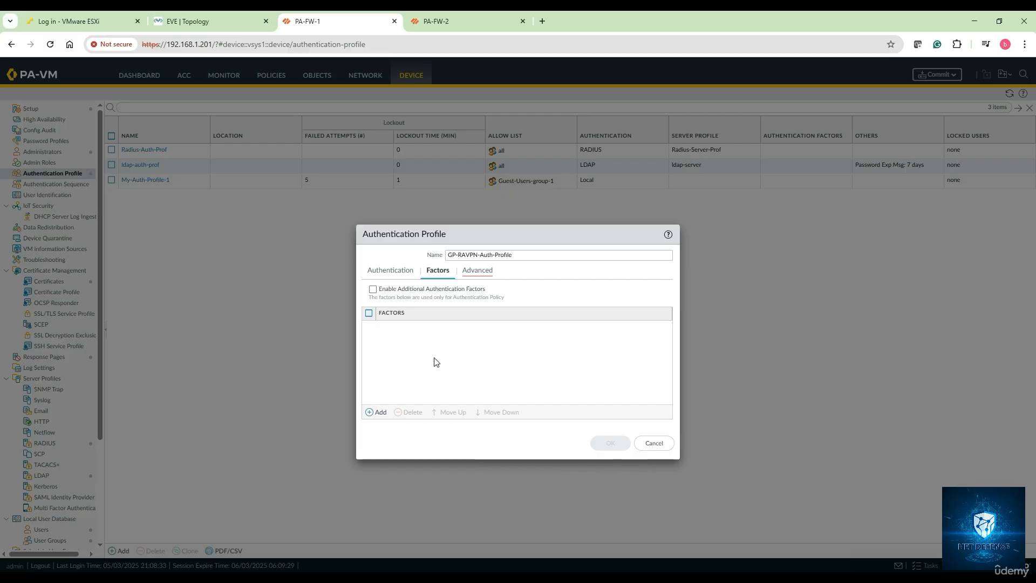
{"action": "left_click", "coordinate": [486, 281]}
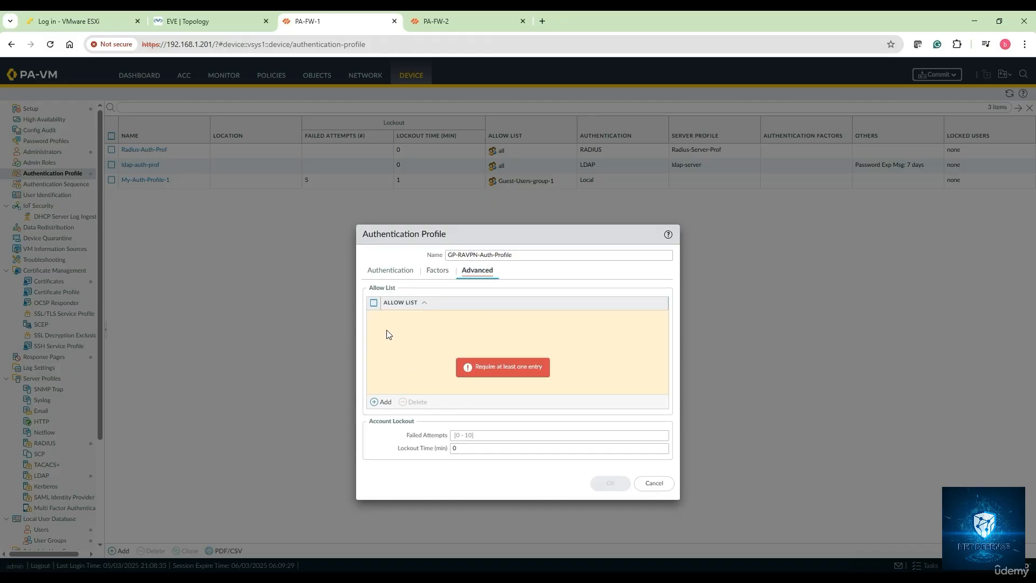
{"action": "left_click", "coordinate": [381, 402]}
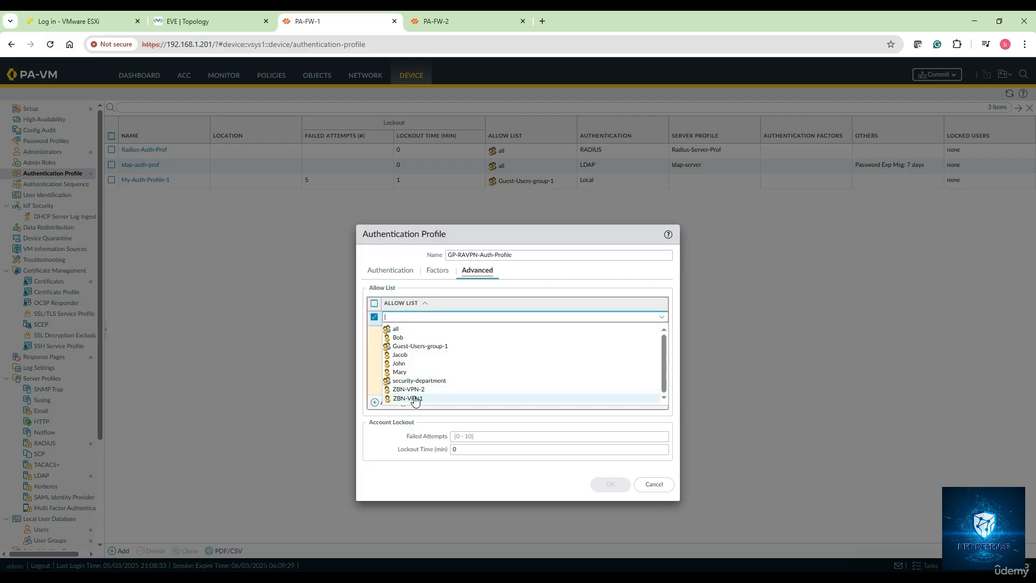
{"action": "left_click", "coordinate": [410, 390]}
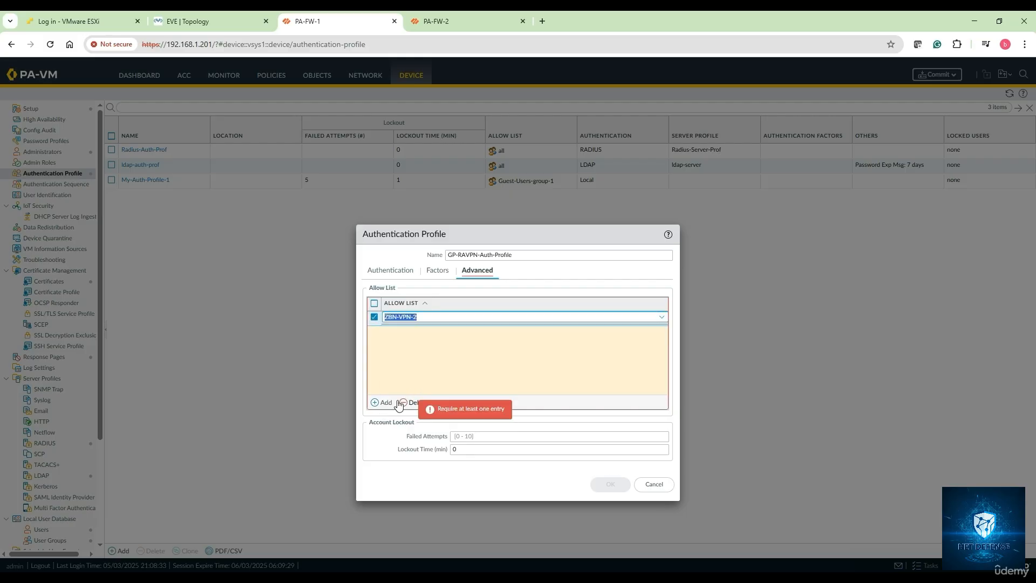
{"action": "left_click", "coordinate": [376, 402]}
{"action": "left_click", "coordinate": [414, 407]}
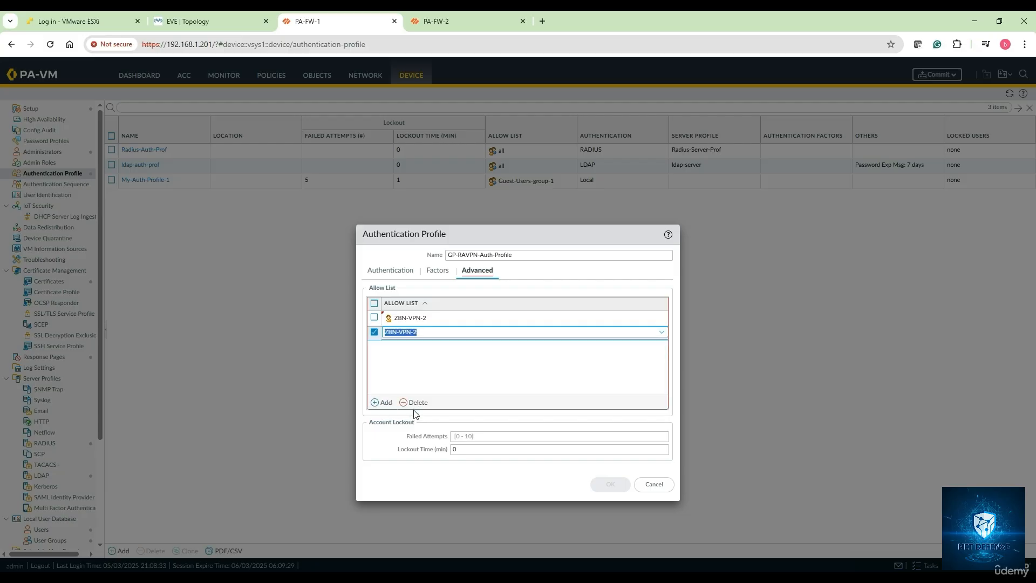
{"action": "left_click", "coordinate": [388, 404]}
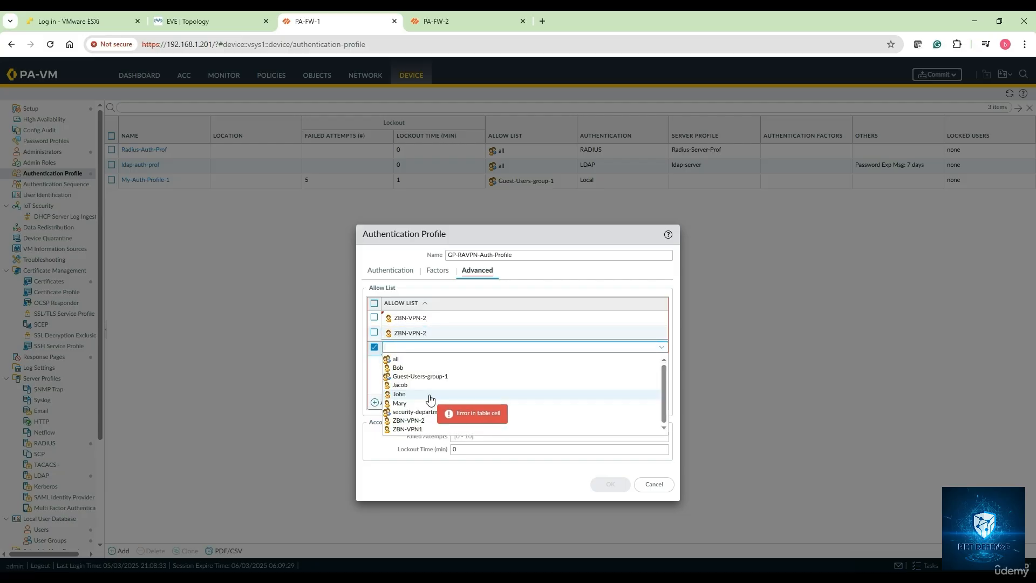
Step: Delete the blank entry and both ZBN-VPN-2 entries from the authentication profile's allow list
{"action": "left_click", "coordinate": [376, 373]}
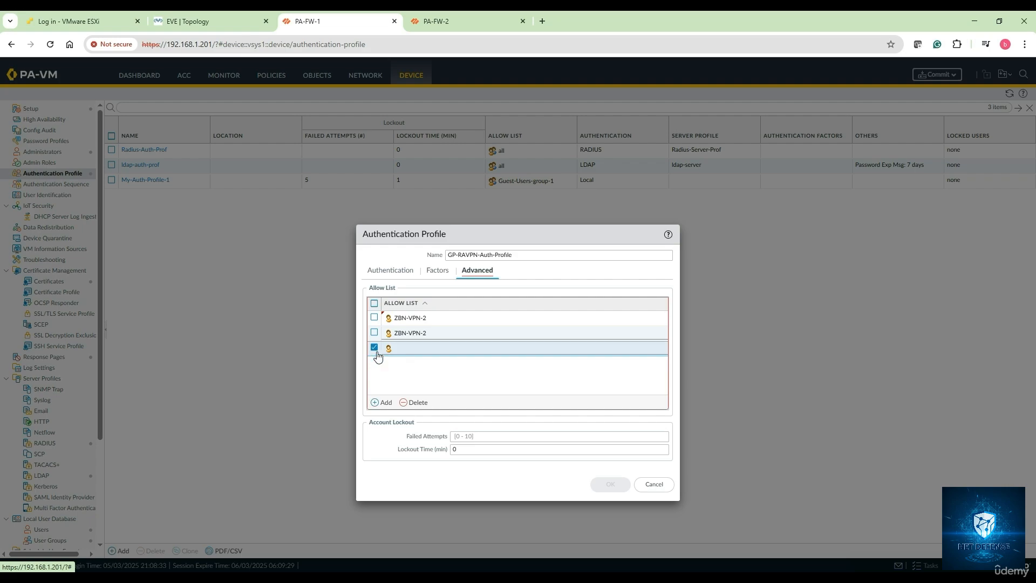
{"action": "left_click", "coordinate": [416, 402]}
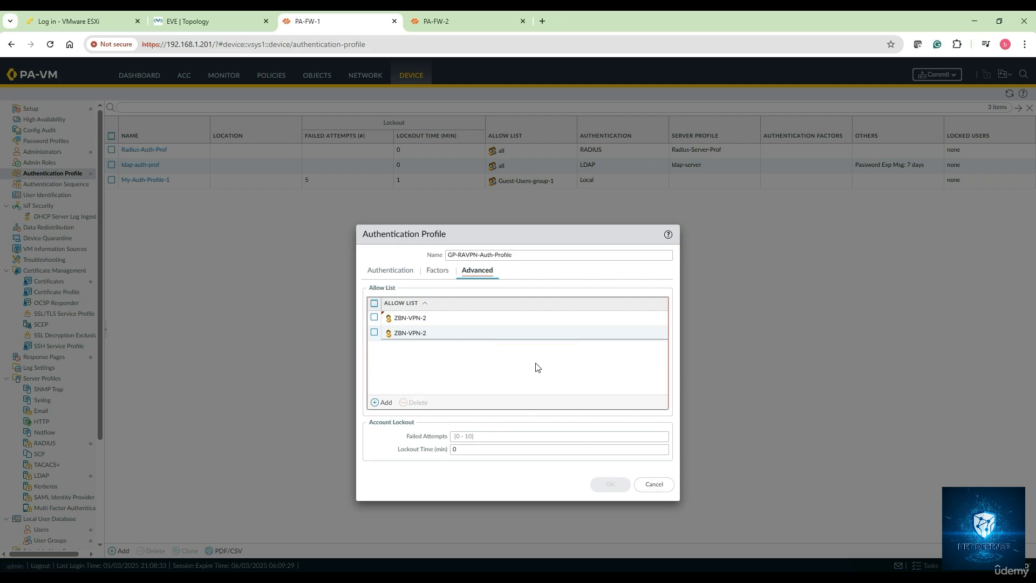
{"action": "left_click", "coordinate": [375, 303]}
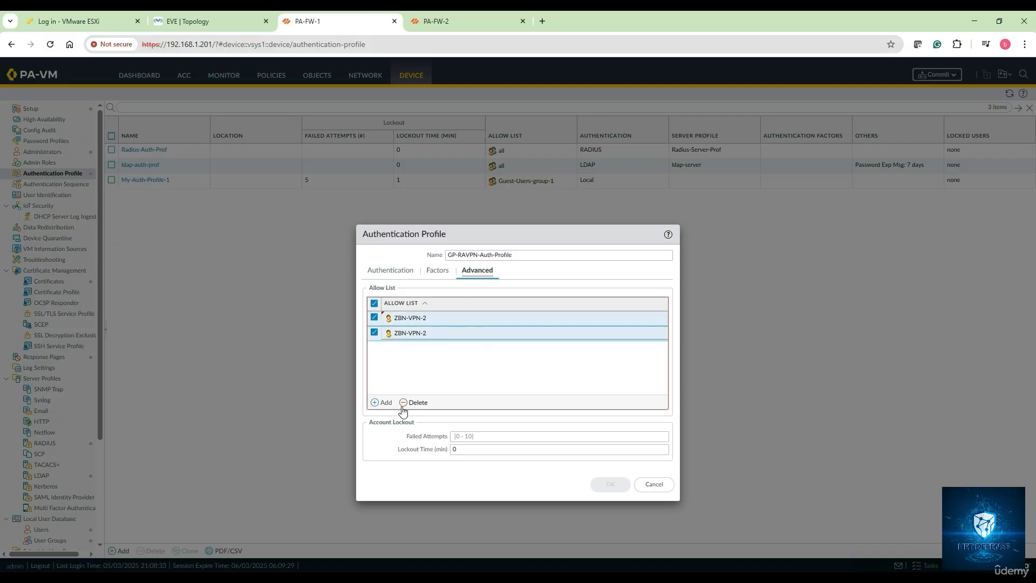
{"action": "left_click", "coordinate": [374, 303]}
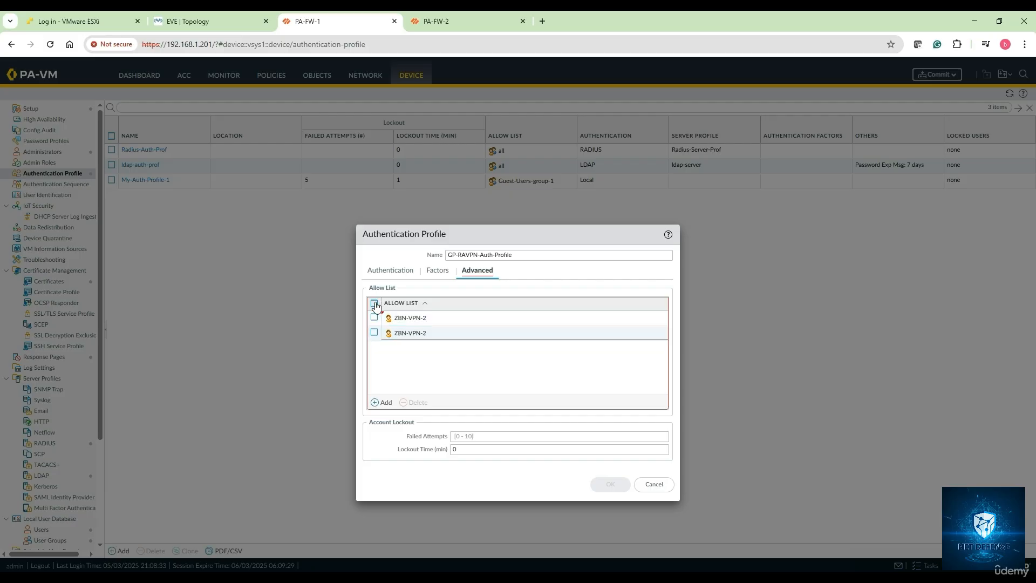
{"action": "left_click", "coordinate": [374, 318]}
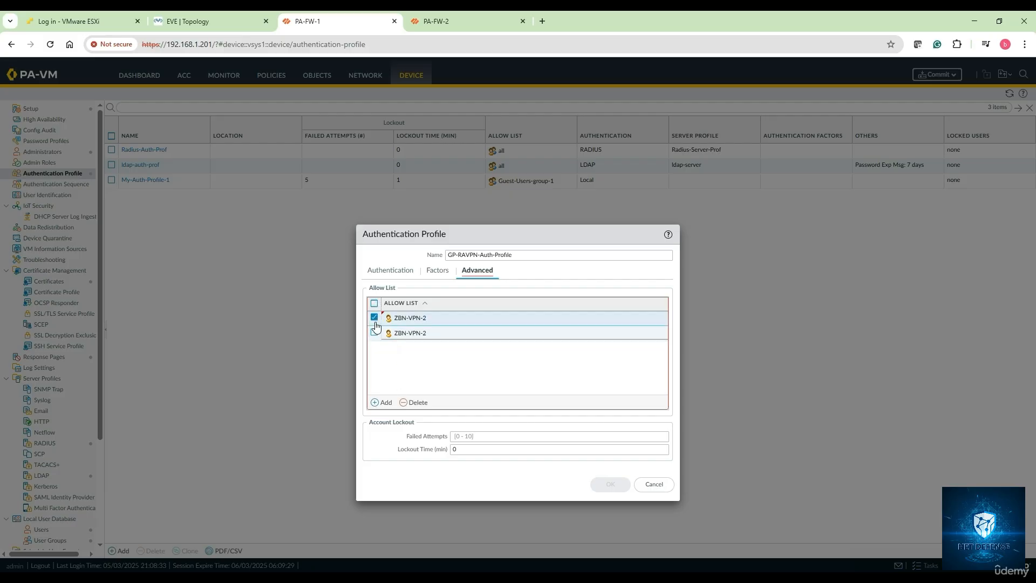
{"action": "left_click", "coordinate": [374, 332]}
{"action": "left_click", "coordinate": [408, 402]}
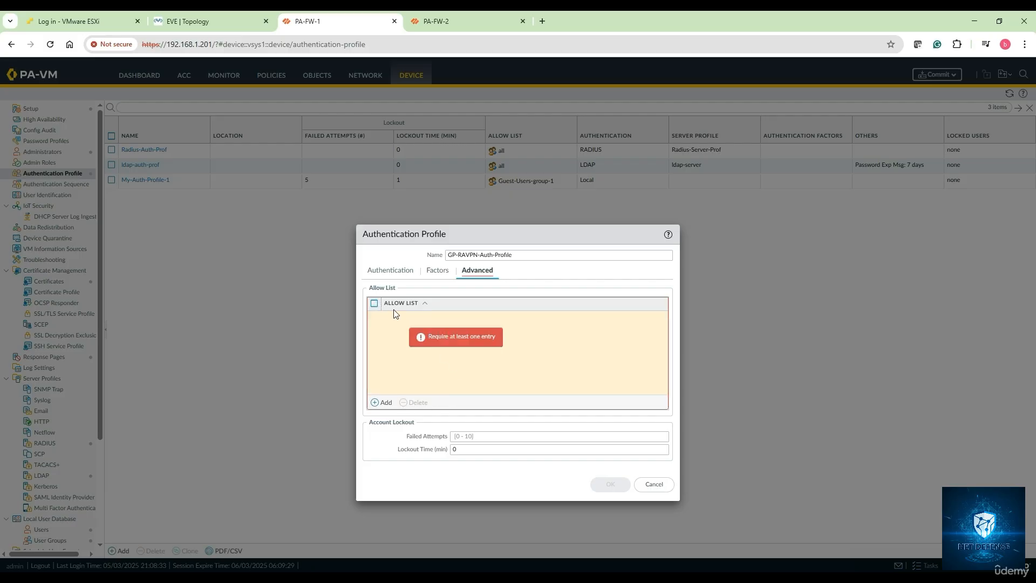
Step: Add all to the allow list of GP-RAVPN-Auth-Profile and leave the entry unselected
{"action": "left_click", "coordinate": [374, 303]}
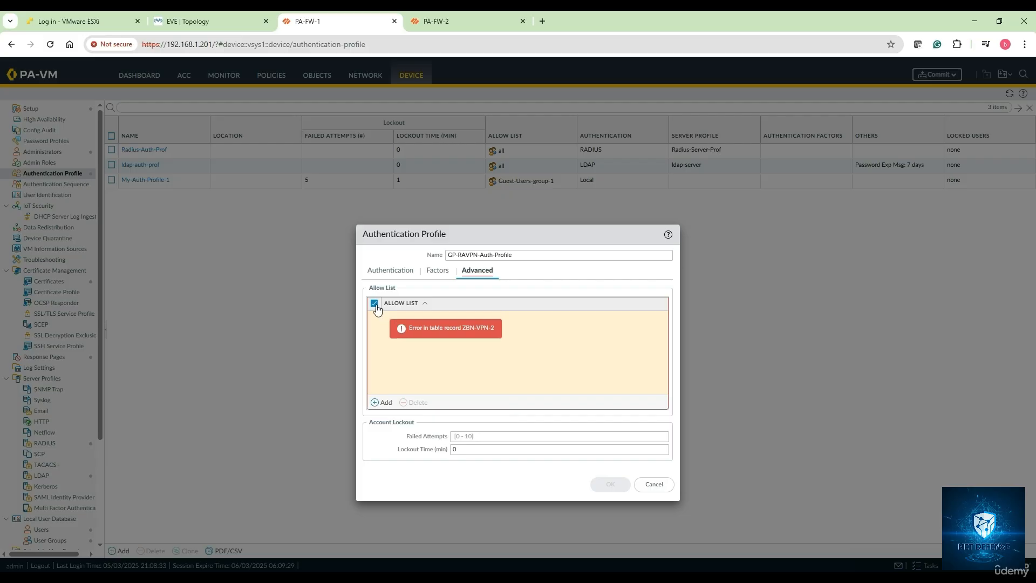
{"action": "left_click", "coordinate": [374, 303]}
{"action": "left_click", "coordinate": [386, 402]}
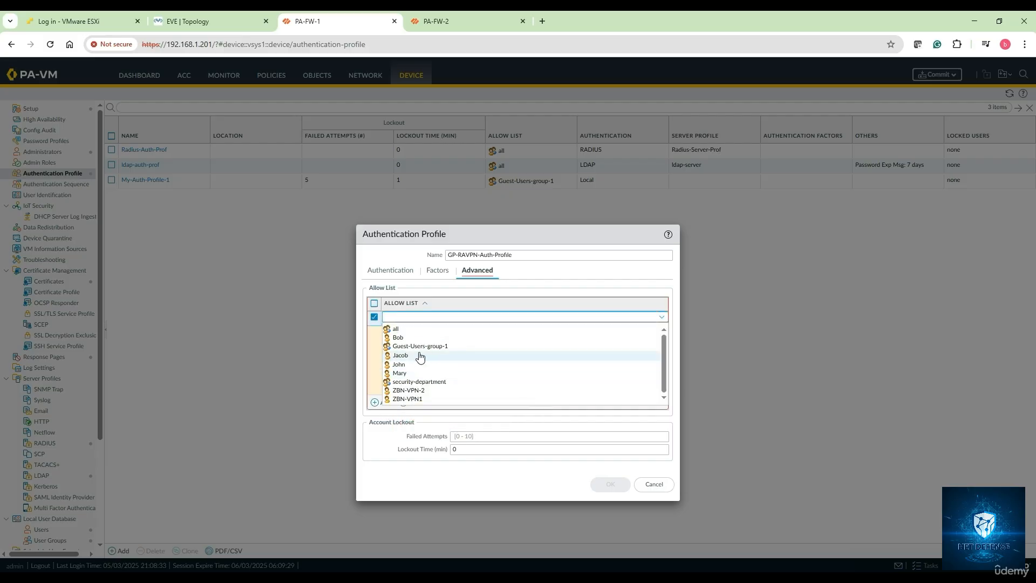
{"action": "left_click", "coordinate": [405, 331]}
{"action": "left_click", "coordinate": [463, 351]}
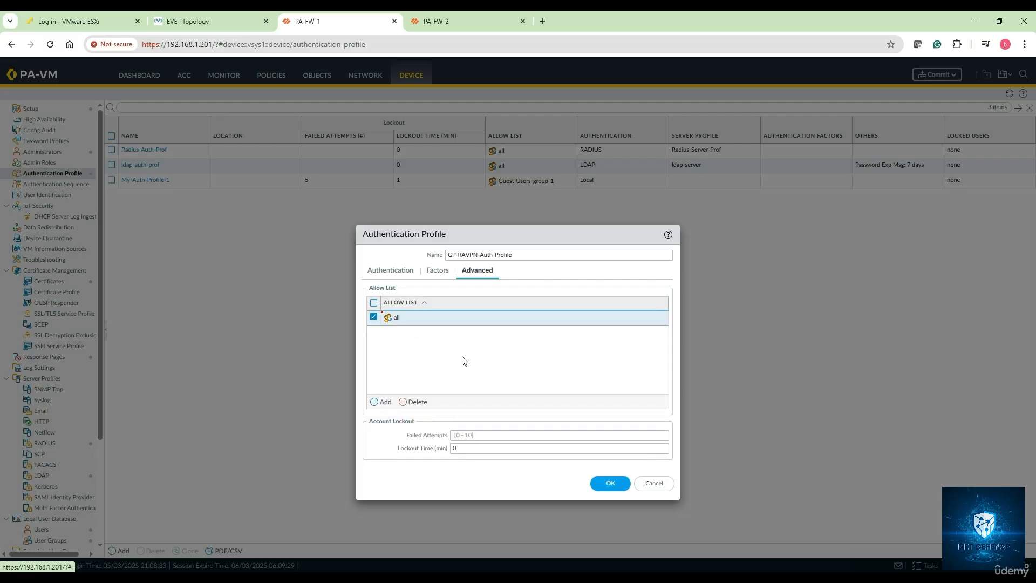
{"action": "left_click", "coordinate": [373, 317]}
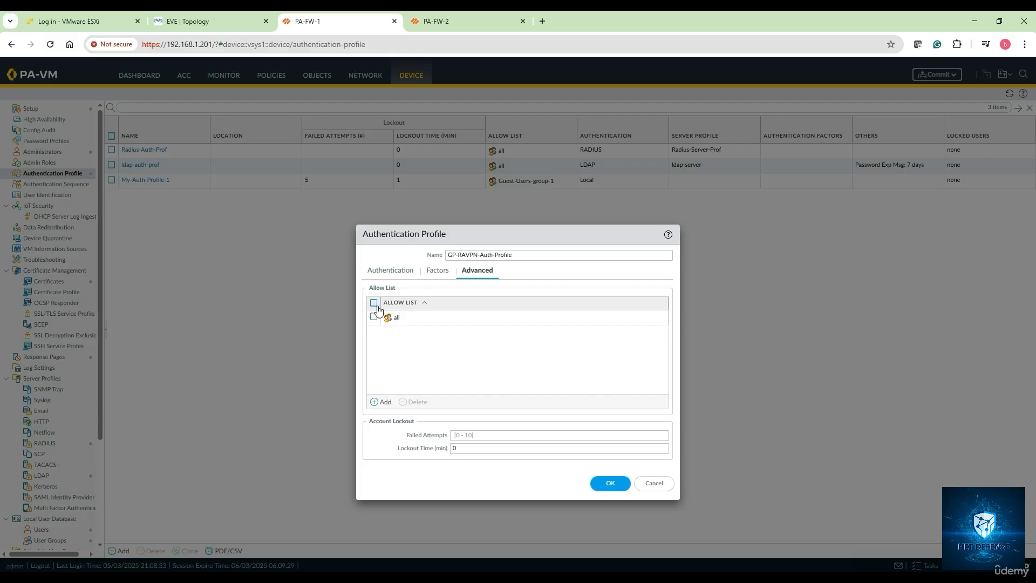
Step: Replace the all entry in the allow list of GP-RAVPN-Auth-Profile with ZBN-VPN-2 and ZBN-VPN1, and save the profile
{"action": "left_click", "coordinate": [373, 317]}
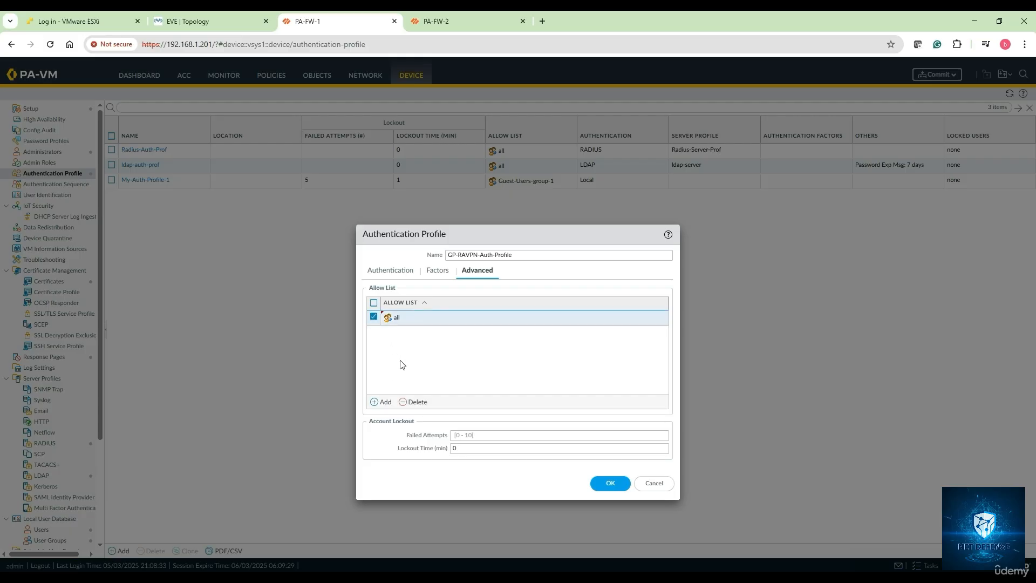
{"action": "left_click", "coordinate": [414, 404]}
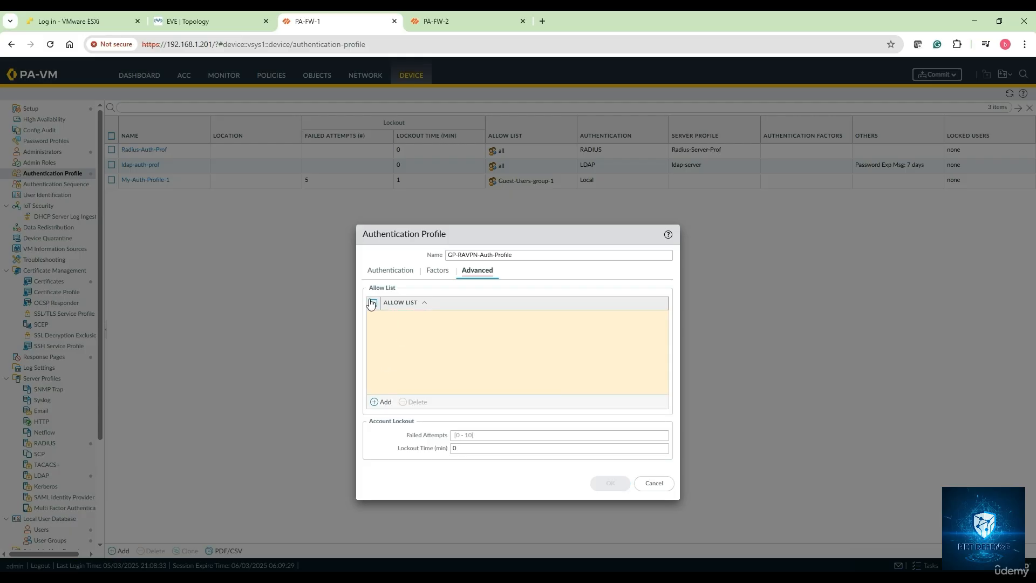
{"action": "left_click", "coordinate": [382, 402]}
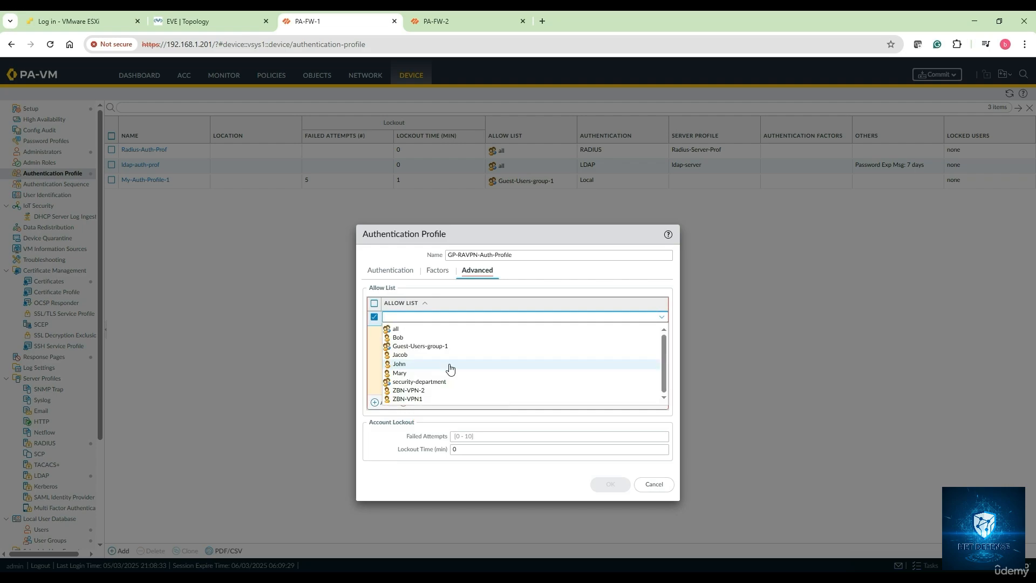
{"action": "left_click", "coordinate": [425, 400]}
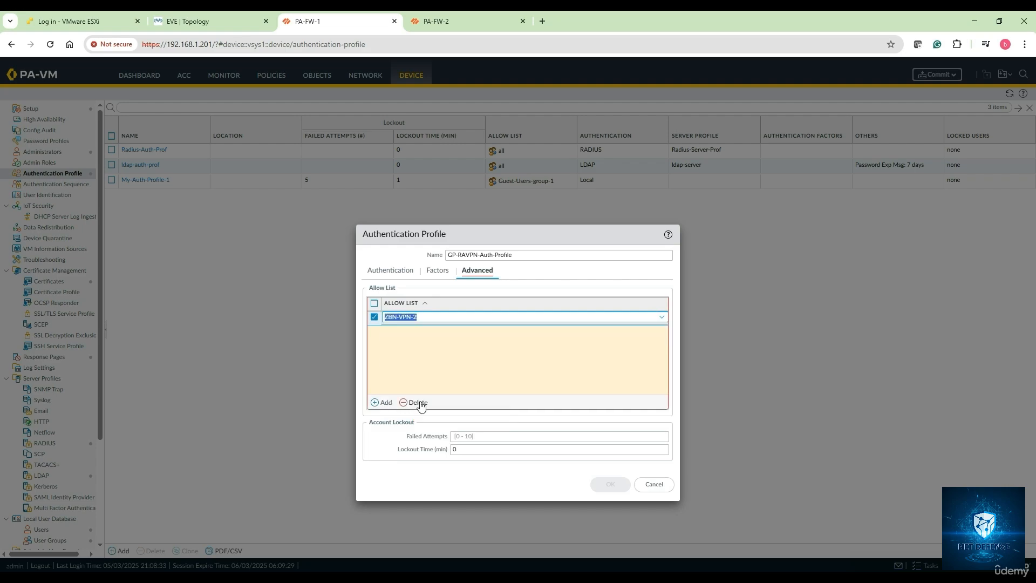
{"action": "left_click", "coordinate": [385, 403]}
{"action": "left_click", "coordinate": [423, 414]}
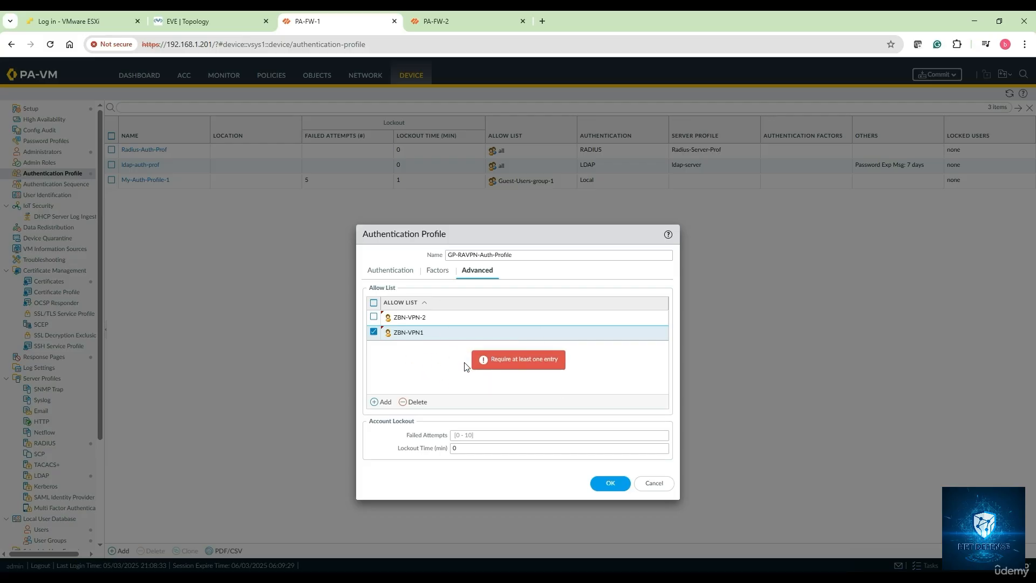
{"action": "left_click", "coordinate": [603, 488]}
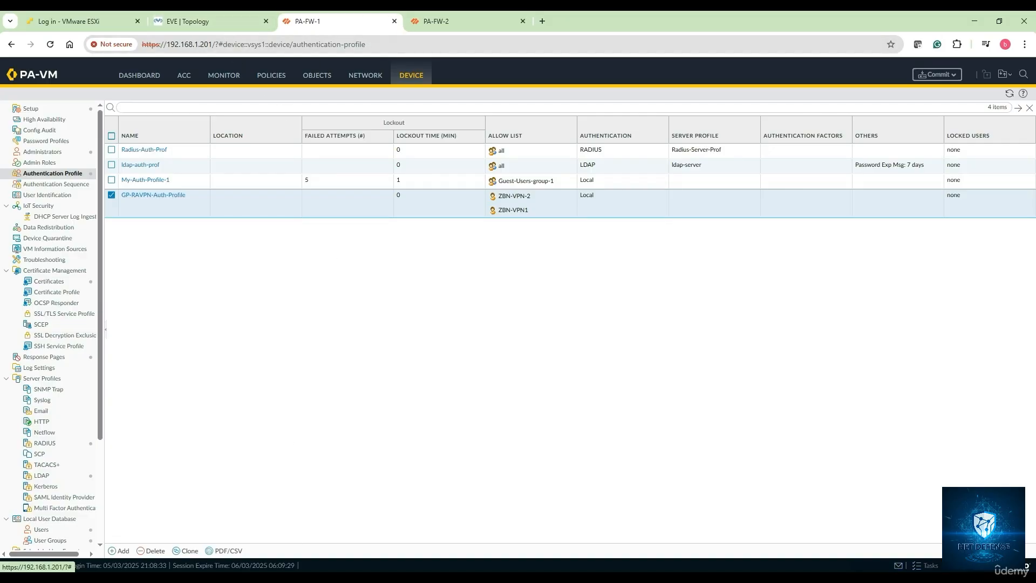
Step: Check the SSL certificate instructions in the Notepad notes, return to PA-FW-1 and start generating certificate GP-RAVPN-CERT with common name 123.1.1.201
{"action": "key", "text": "alt+Tab"}
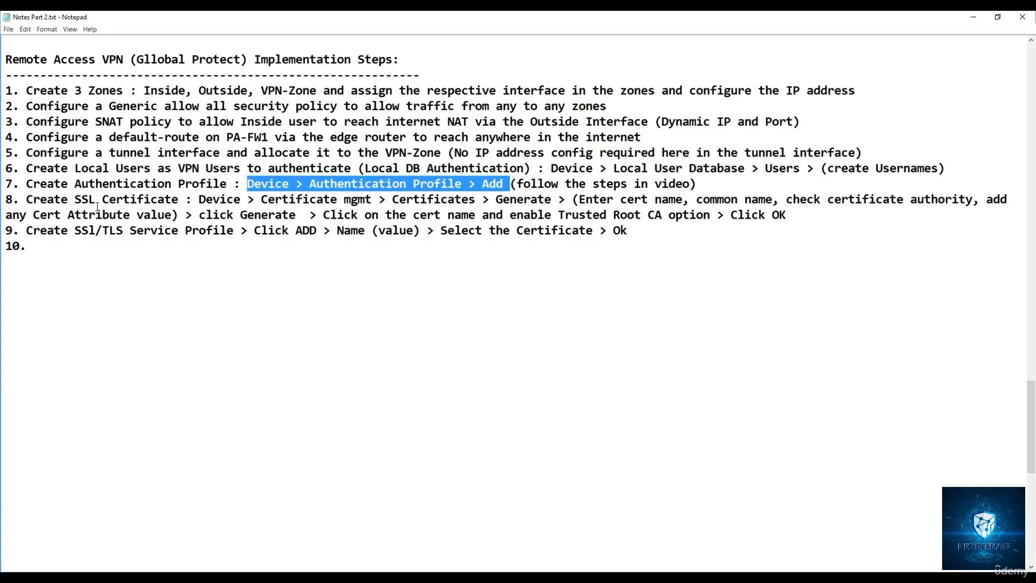
{"action": "left_click_drag", "start_coordinate": [26, 199], "coordinate": [493, 204]}
{"action": "left_click_drag", "start_coordinate": [557, 200], "coordinate": [490, 200]}
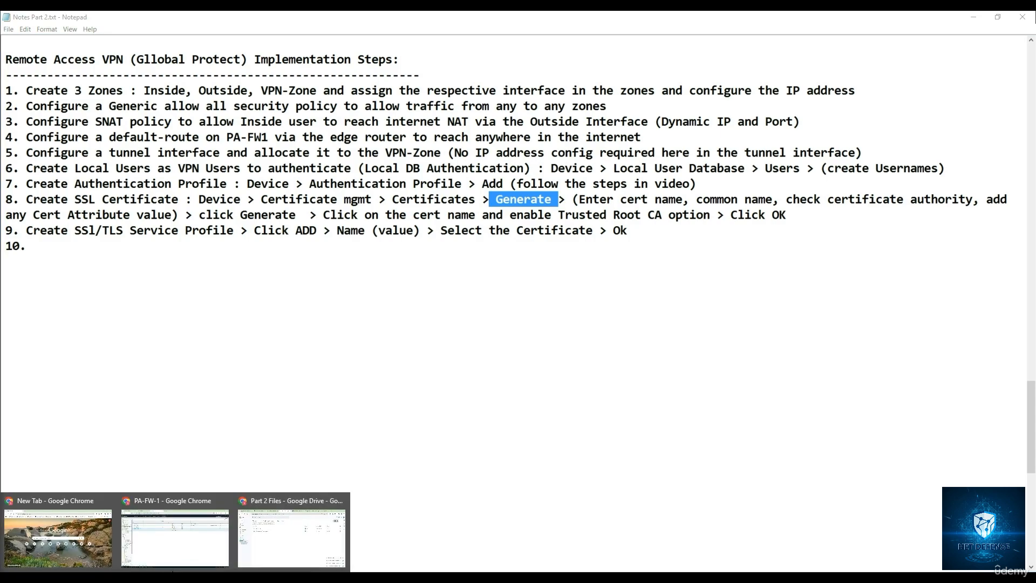
{"action": "left_click", "coordinate": [202, 539]}
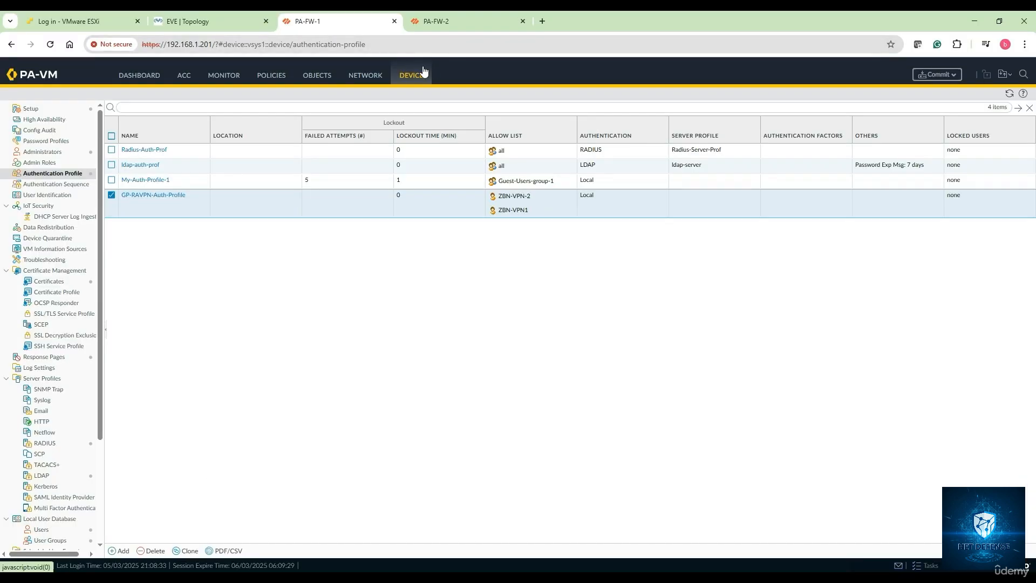
{"action": "left_click", "coordinate": [55, 282]}
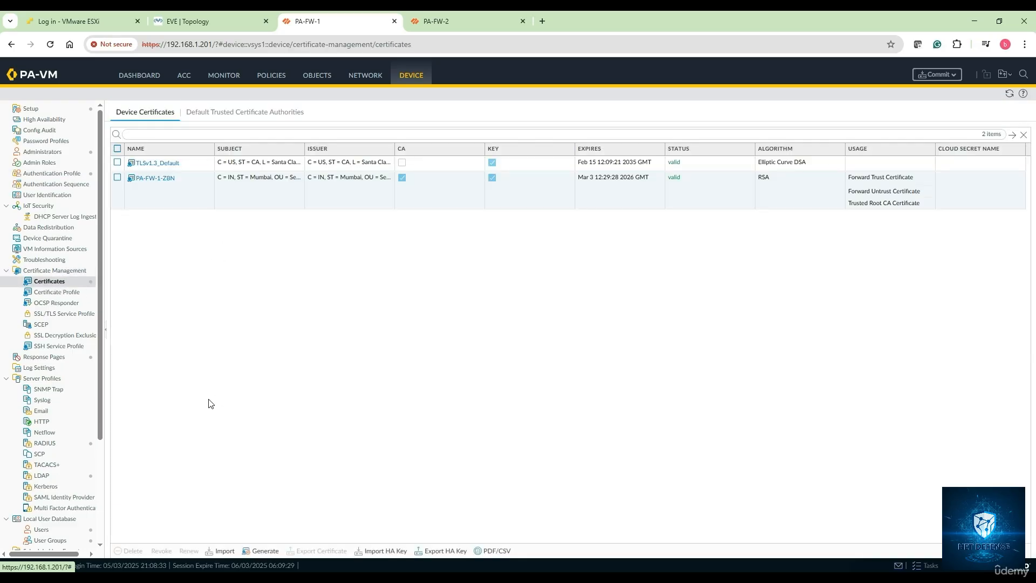
{"action": "left_click", "coordinate": [265, 551]}
{"action": "left_click", "coordinate": [502, 188]}
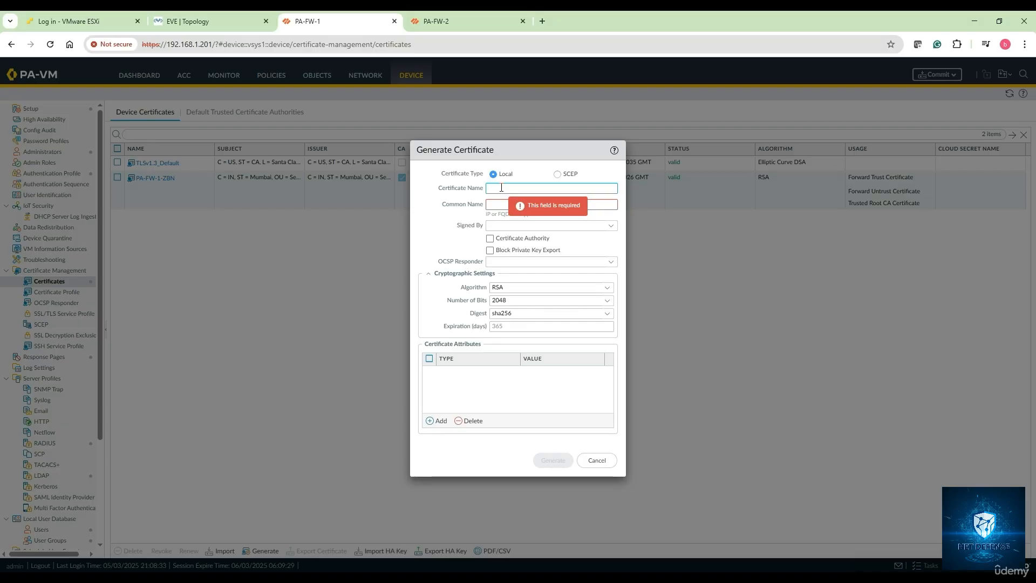
{"action": "type", "text": "GP-RAVPN-CERT"}
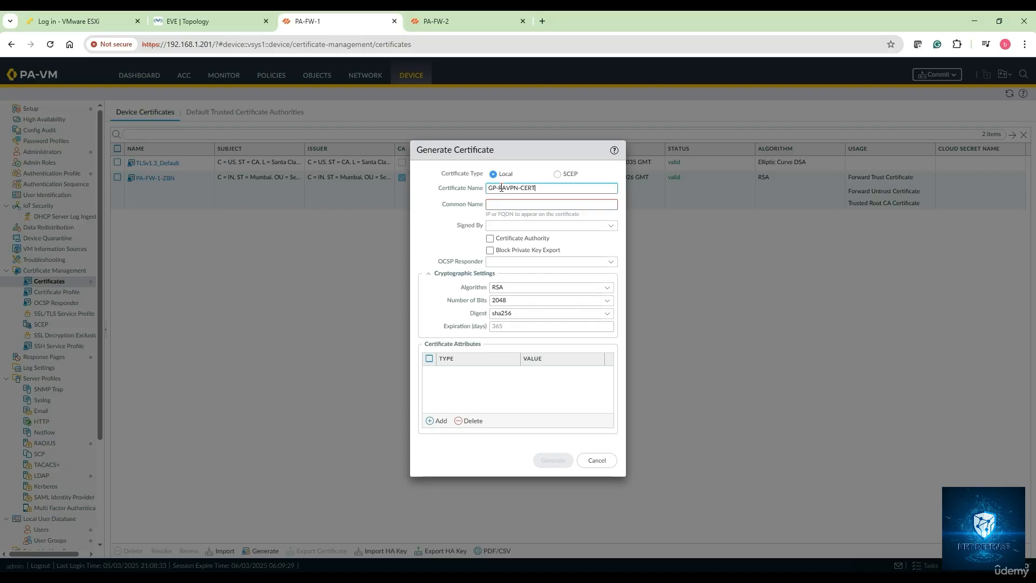
{"action": "left_click", "coordinate": [513, 204]}
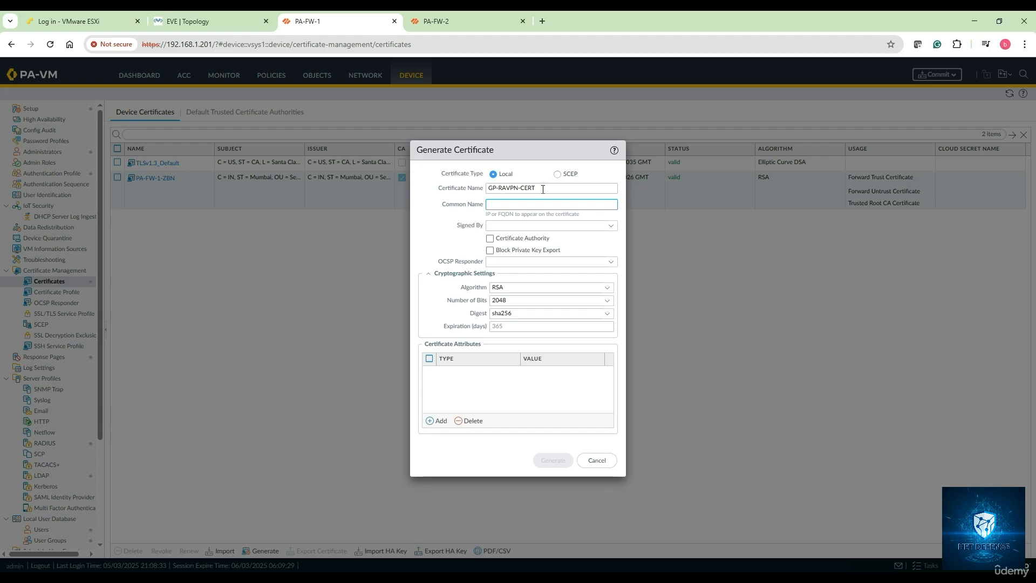
{"action": "type", "text": "123.1.1.201"}
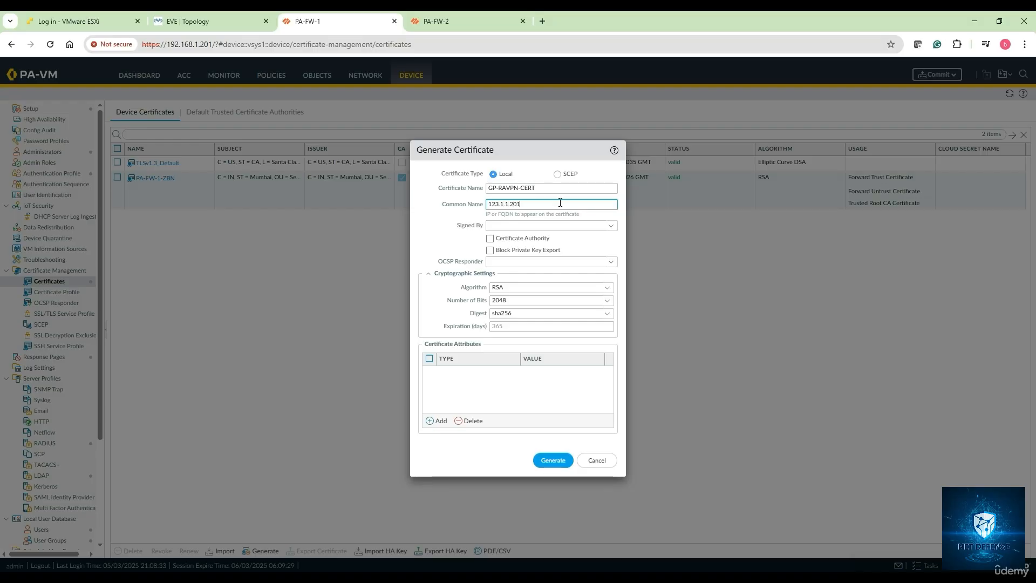
Step: Leave the certificate's signer blank and enable Certificate Authority for GP-RAVPN-CERT
{"action": "left_click", "coordinate": [611, 226]}
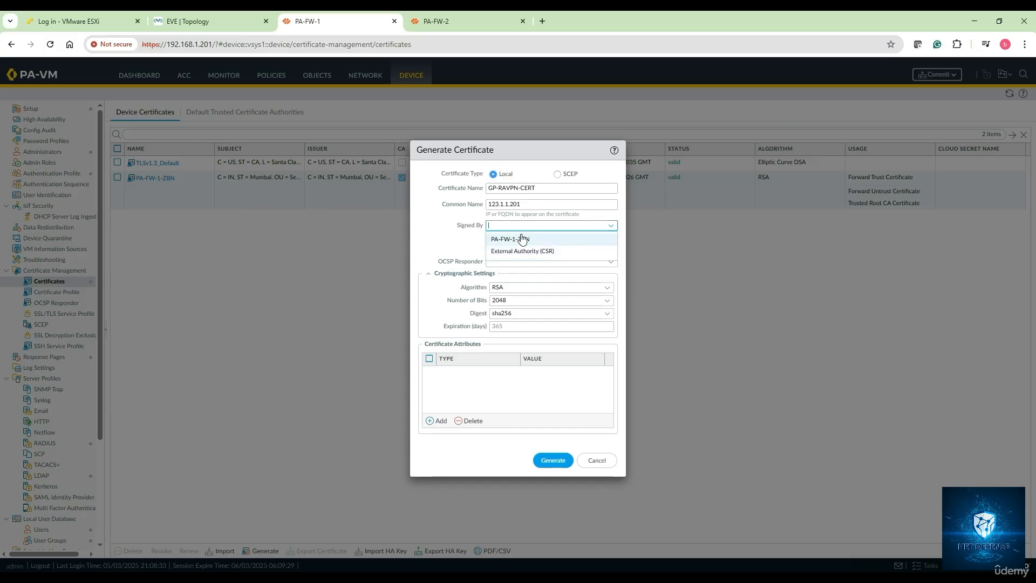
{"action": "left_click", "coordinate": [461, 245]}
{"action": "left_click", "coordinate": [495, 239]}
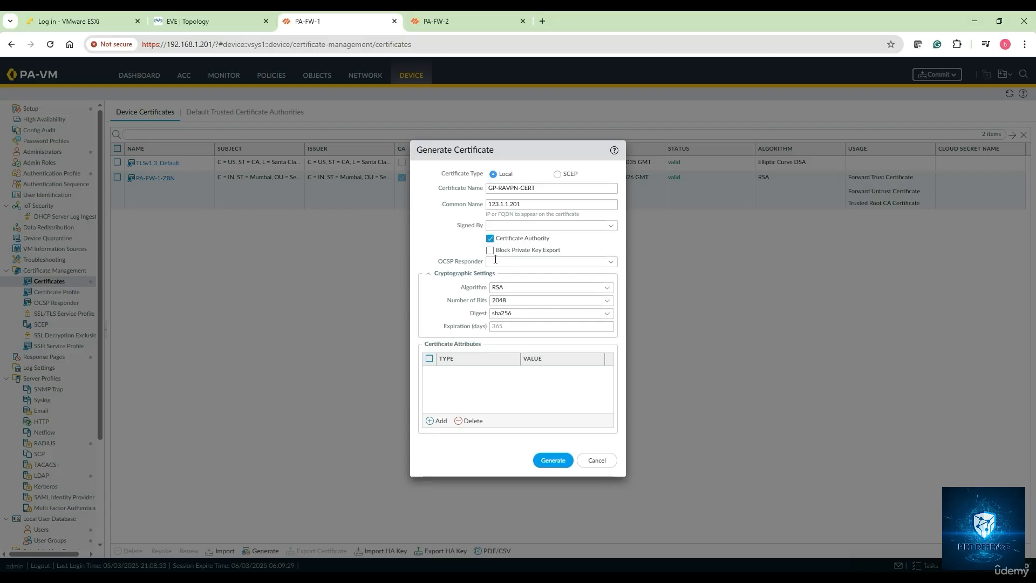
Step: Add a Country attribute with the value IN (India) to the certificate and generate it
{"action": "left_click", "coordinate": [442, 421]}
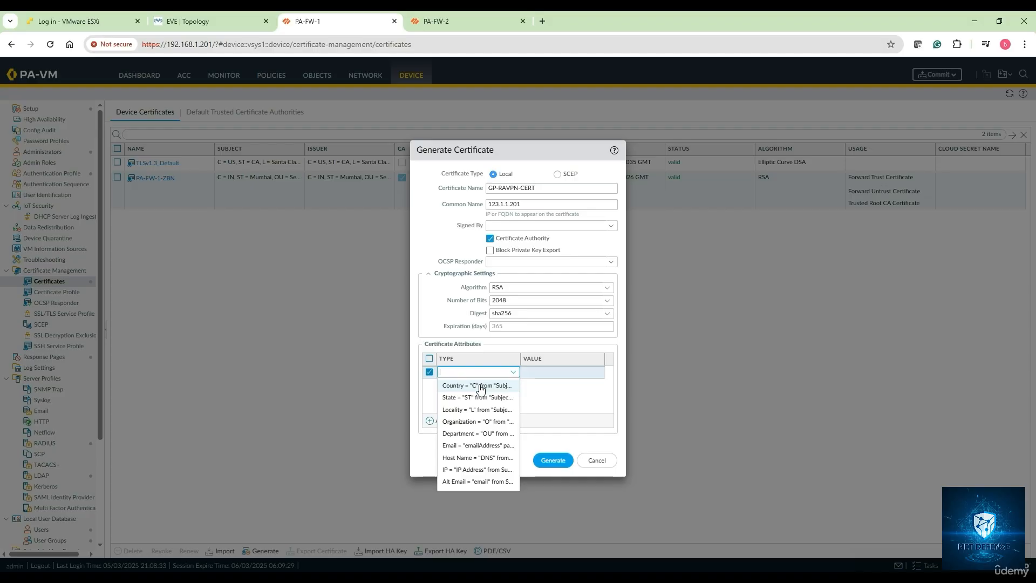
{"action": "left_click", "coordinate": [481, 386]}
{"action": "left_click", "coordinate": [539, 376]}
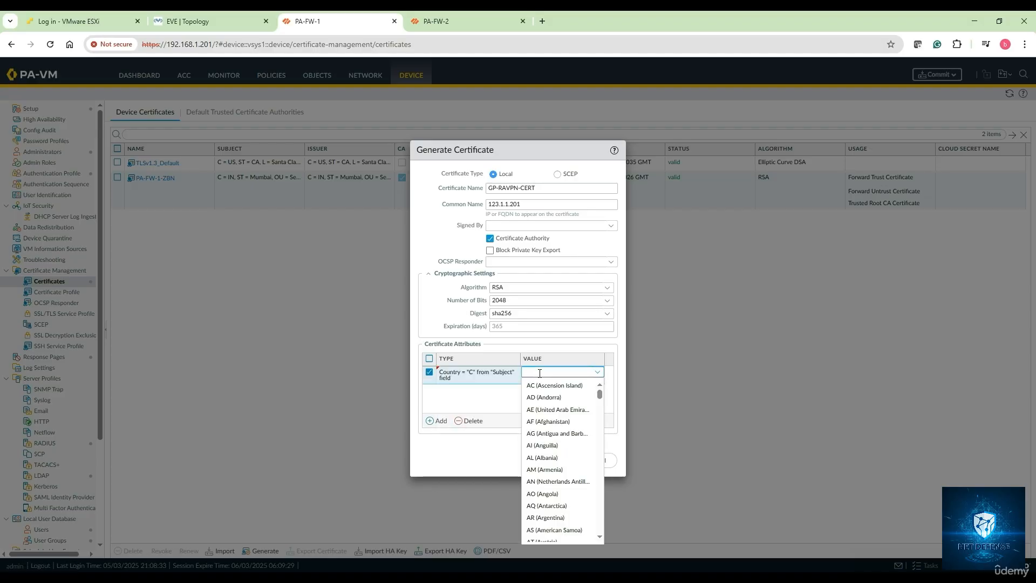
{"action": "type", "text": "India"}
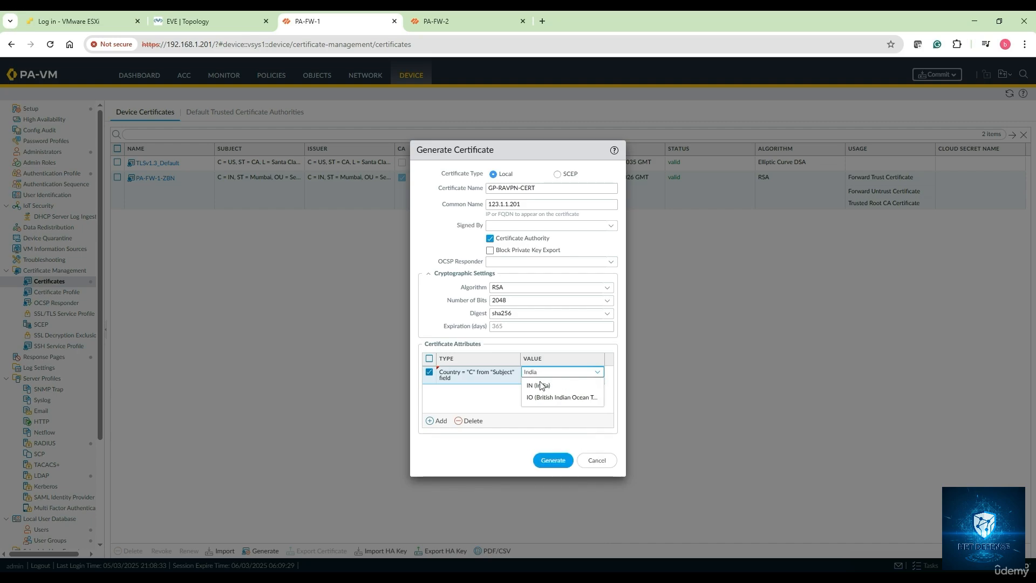
{"action": "left_click", "coordinate": [540, 385]}
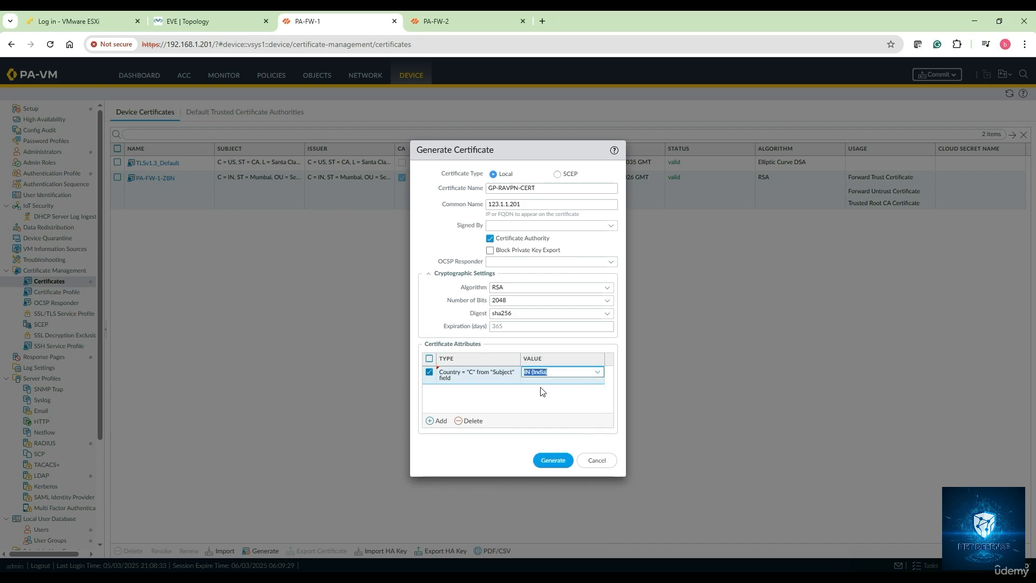
{"action": "left_click", "coordinate": [473, 400]}
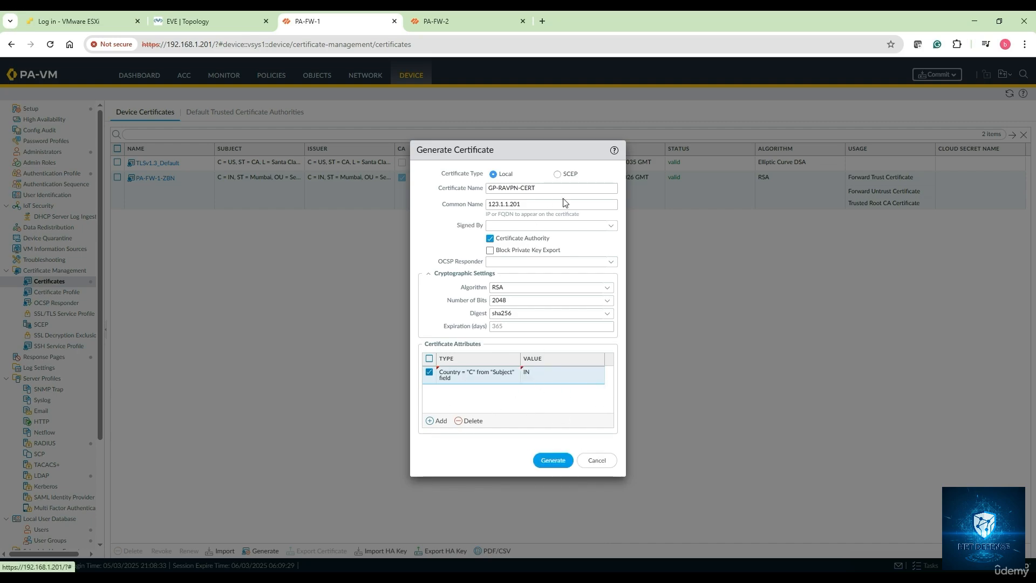
{"action": "left_click", "coordinate": [556, 462]}
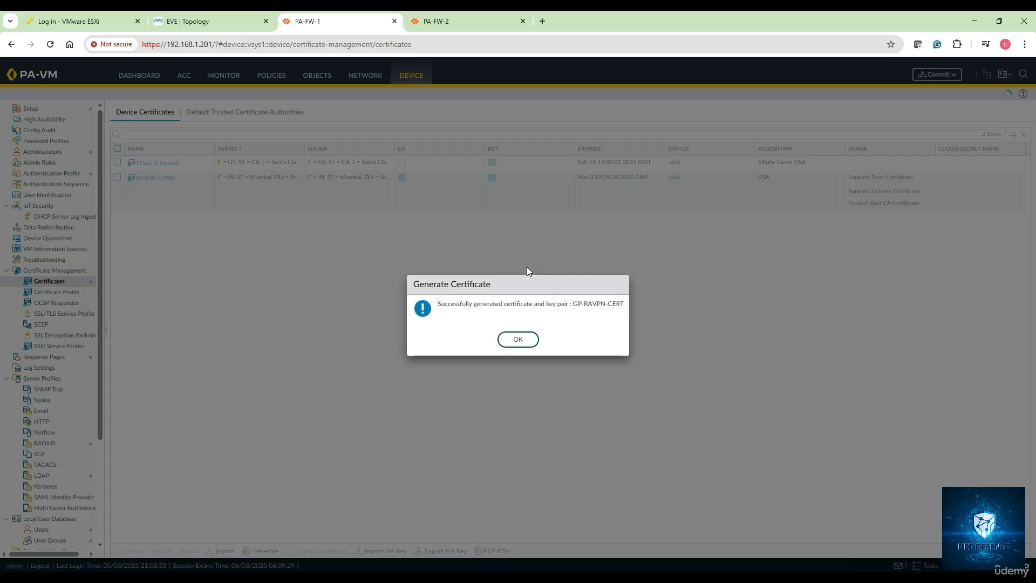
{"action": "left_click", "coordinate": [528, 339]}
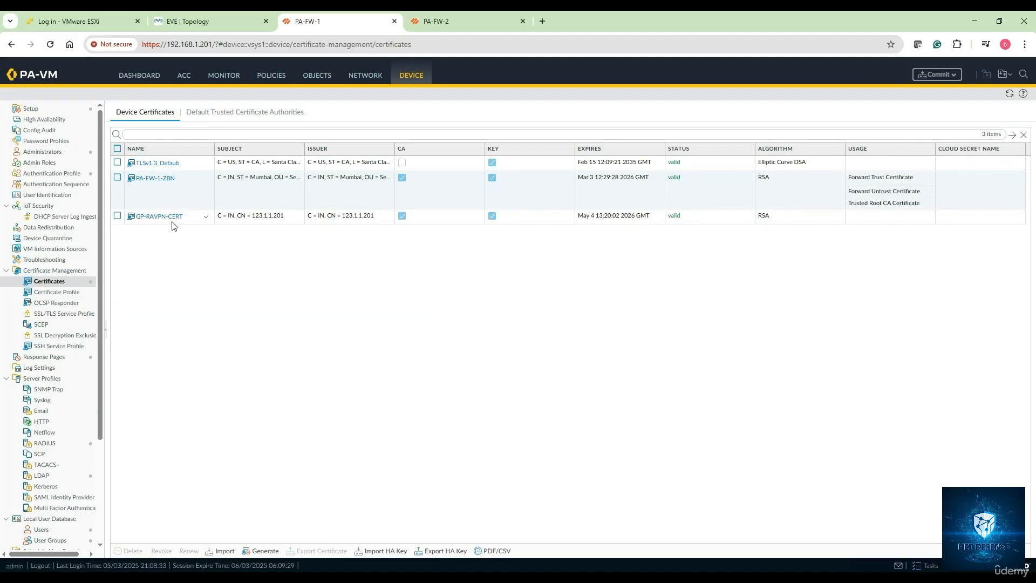
Step: Mark the GP-RAVPN-CERT certificate as a Trusted Root CA and save it
{"action": "left_click", "coordinate": [157, 216]}
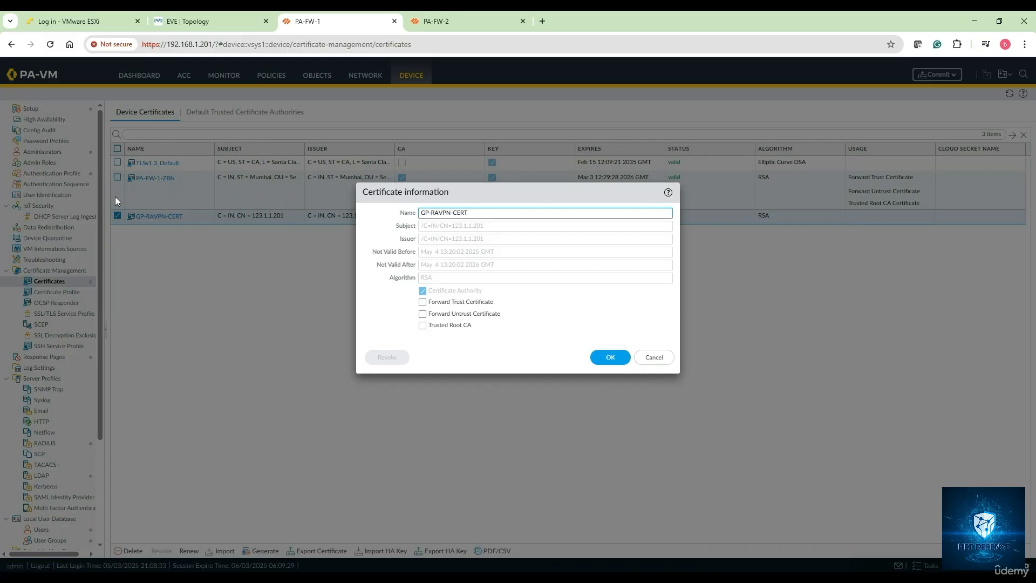
{"action": "left_click", "coordinate": [423, 326]}
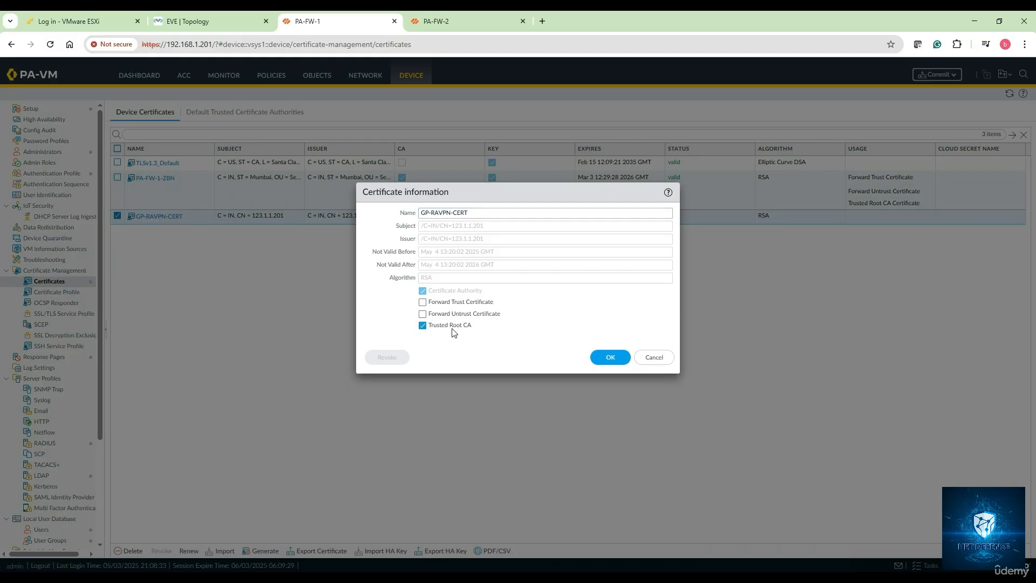
{"action": "left_click", "coordinate": [614, 360]}
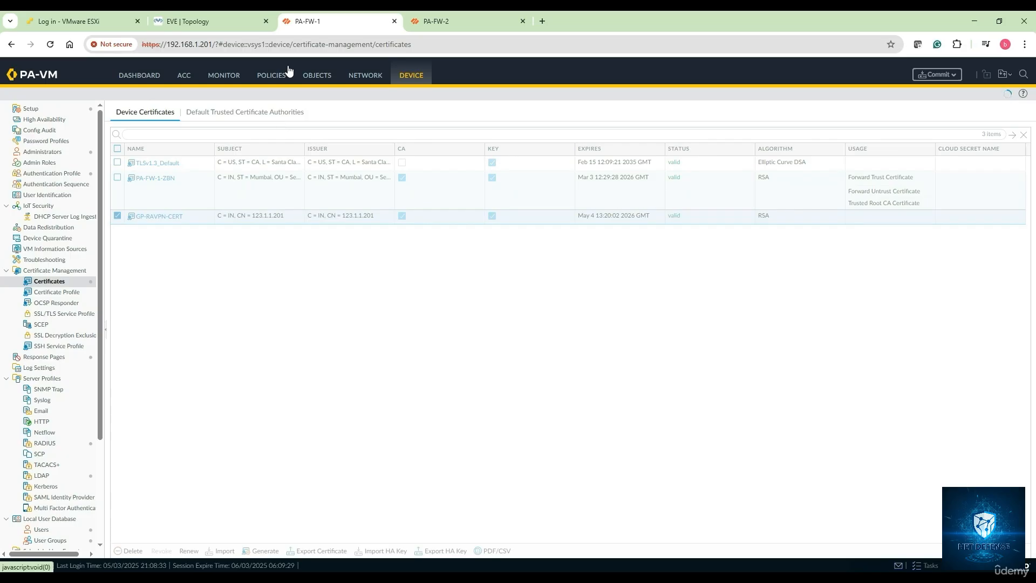
Step: Review the Trusted Root CA and SSL/TLS service profile instructions in the Notepad notes and return to PA-FW-1
{"action": "left_click", "coordinate": [252, 578]}
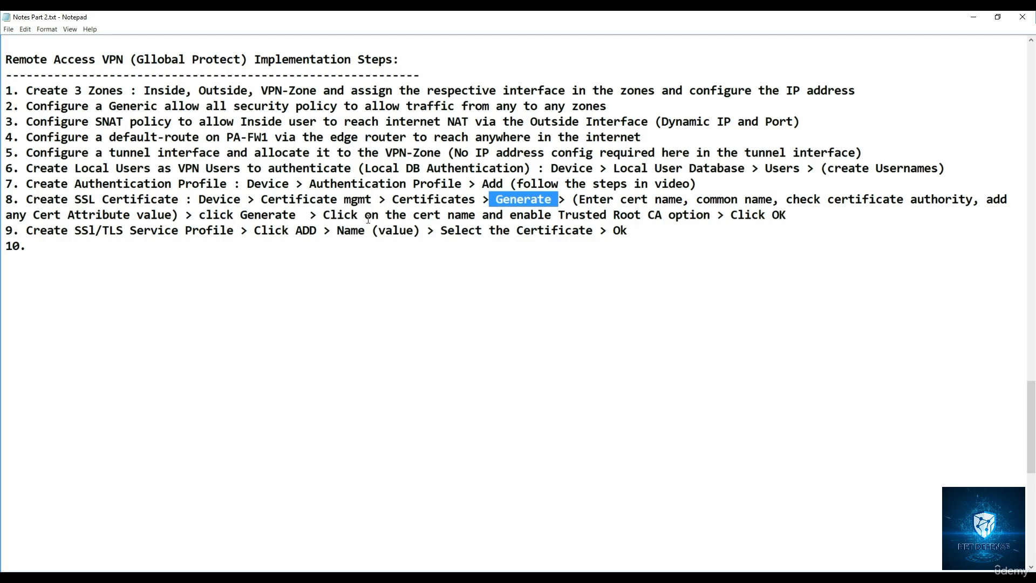
{"action": "left_click_drag", "start_coordinate": [351, 217], "coordinate": [497, 217]}
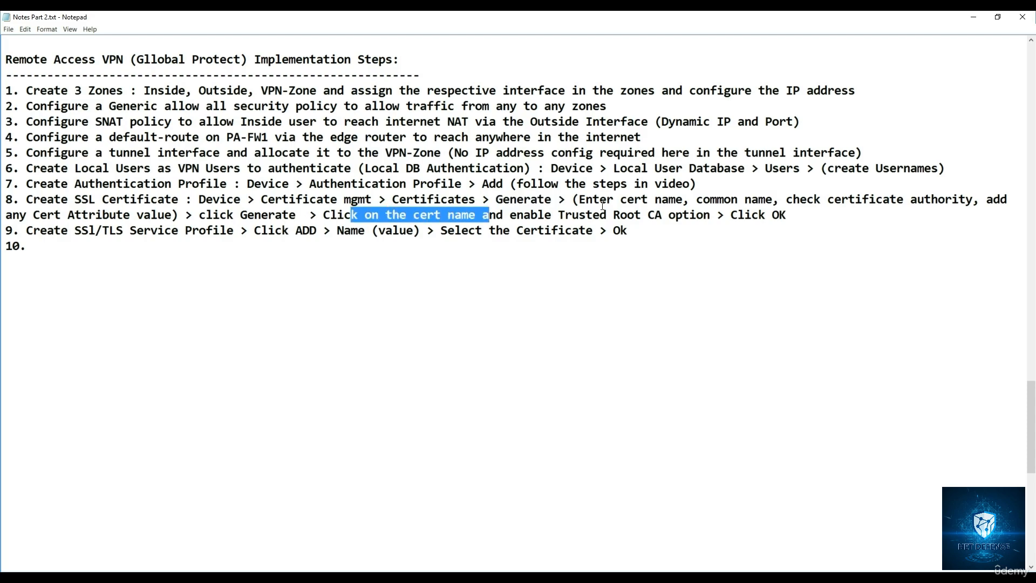
{"action": "left_click_drag", "start_coordinate": [627, 217], "coordinate": [774, 221]}
{"action": "left_click", "coordinate": [431, 264]}
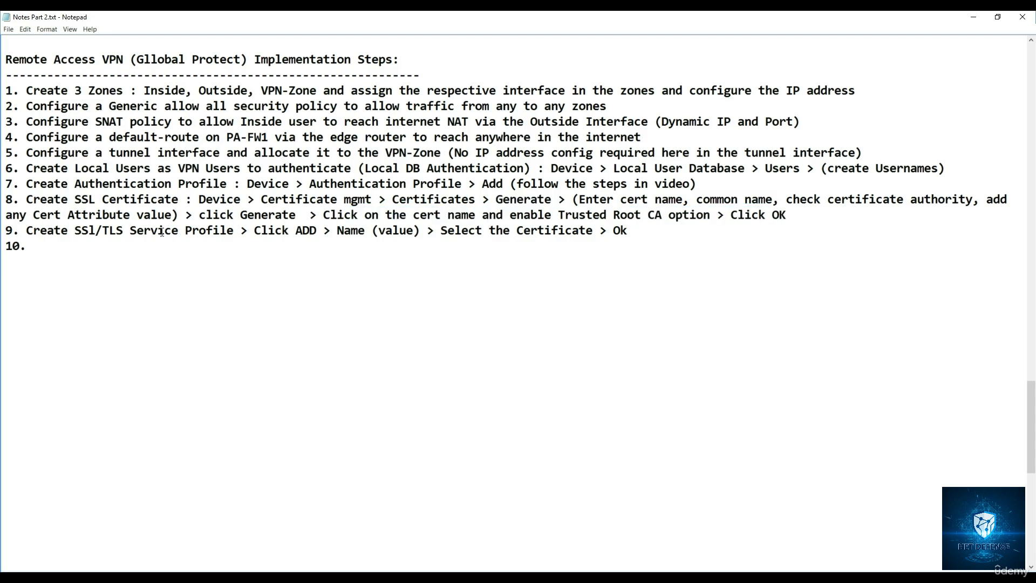
{"action": "left_click_drag", "start_coordinate": [29, 232], "coordinate": [235, 236]}
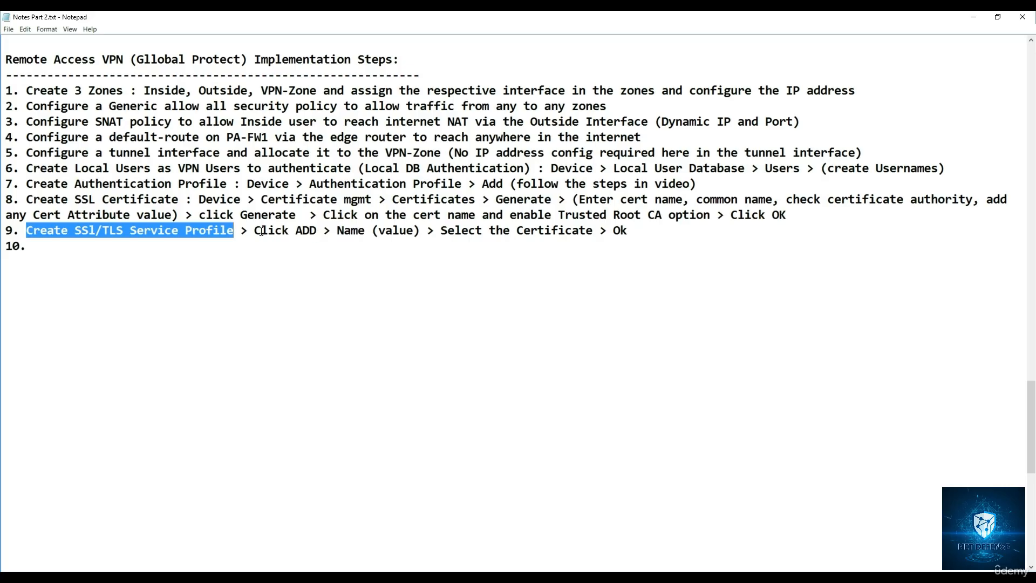
{"action": "left_click_drag", "start_coordinate": [255, 232], "coordinate": [537, 239]}
{"action": "left_click", "coordinate": [456, 231]}
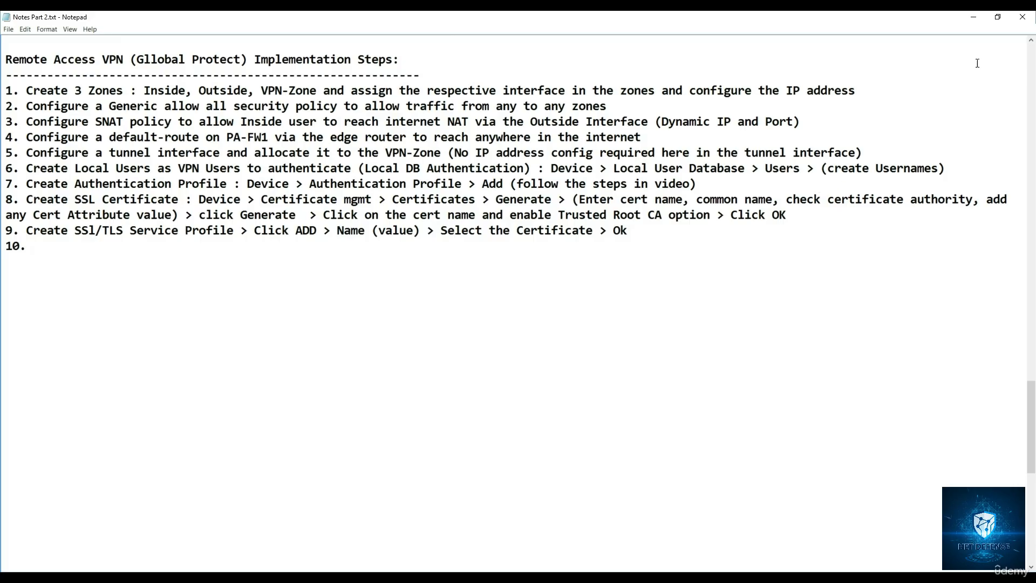
{"action": "left_click", "coordinate": [974, 16]}
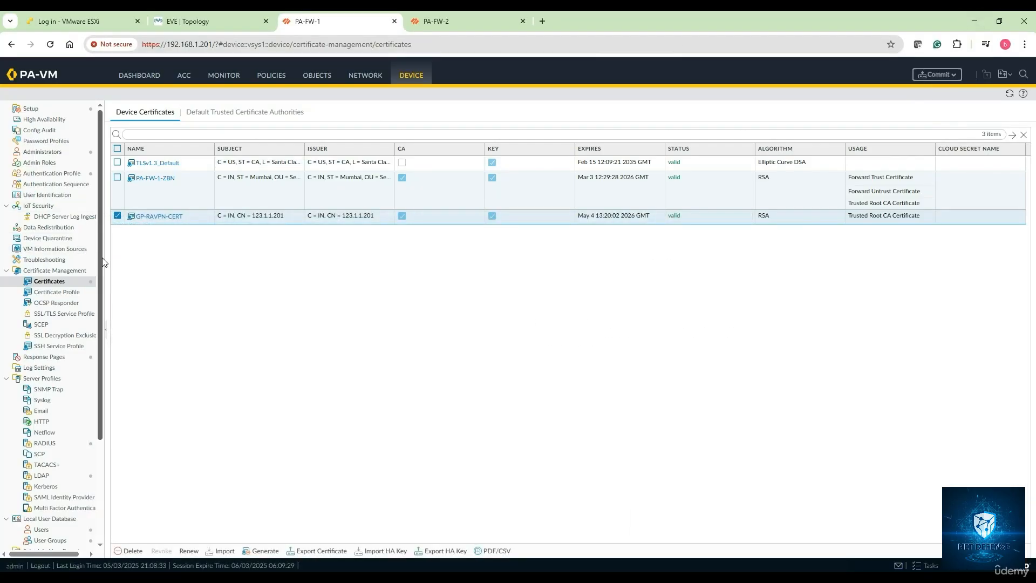
Step: Add an SSL/TLS service profile named GP-RAVPN-SSL-Profile under the device's certificate management
{"action": "left_click", "coordinate": [65, 315]}
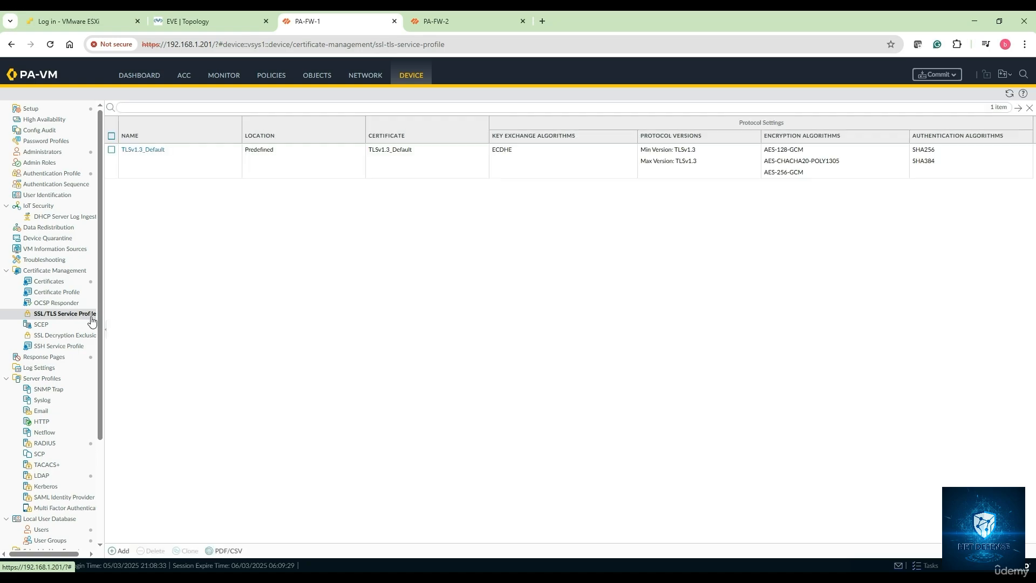
{"action": "left_click", "coordinate": [121, 551]}
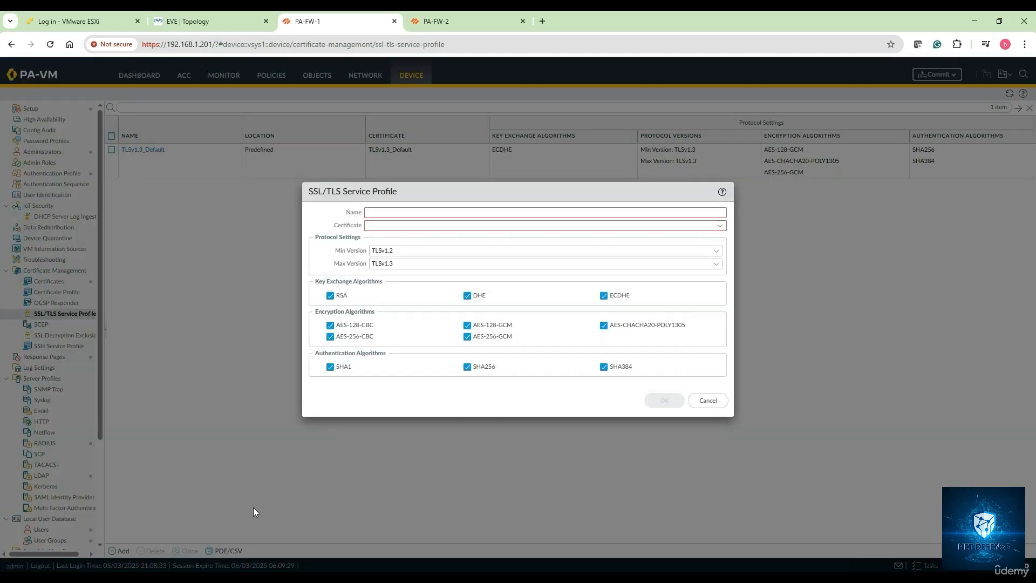
{"action": "left_click", "coordinate": [380, 212]}
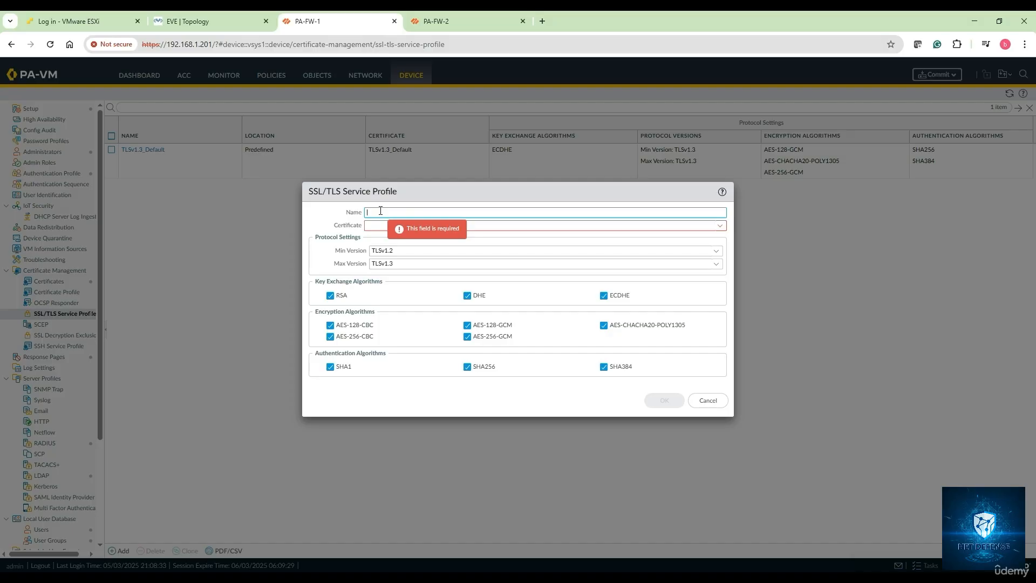
{"action": "type", "text": "GP-"}
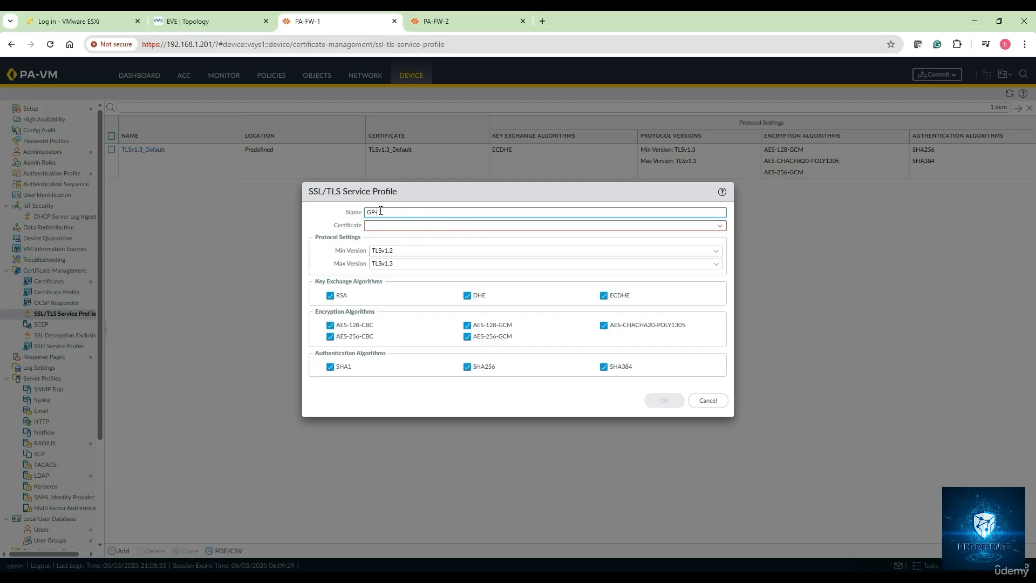
{"action": "type", "text": "N-SSL-Profile"}
Step: Assign the GP-RAVPN-CERT certificate to the service profile, set its minimum version to TLSv1.0 and save it
{"action": "left_click", "coordinate": [720, 226]}
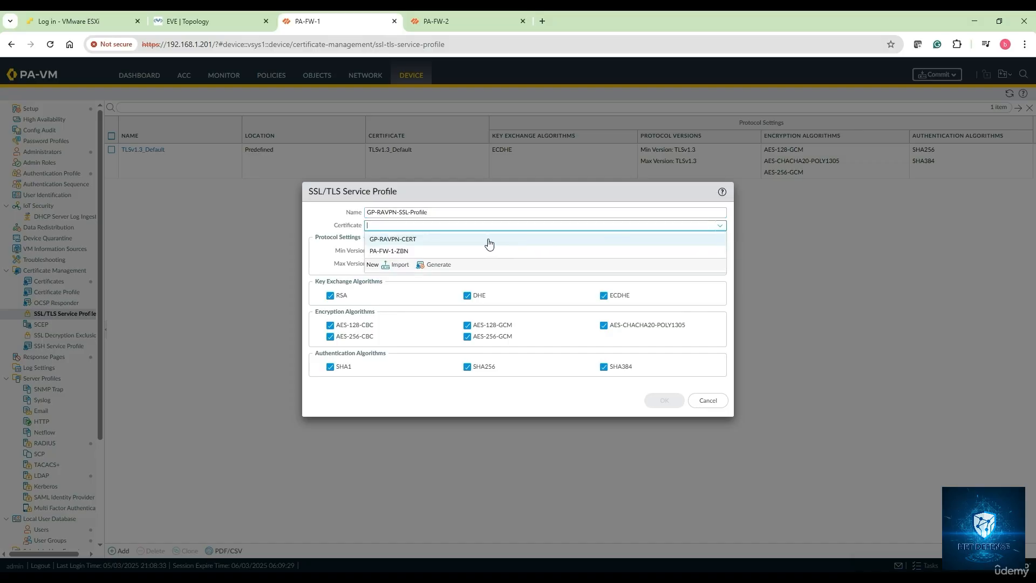
{"action": "left_click", "coordinate": [402, 240]}
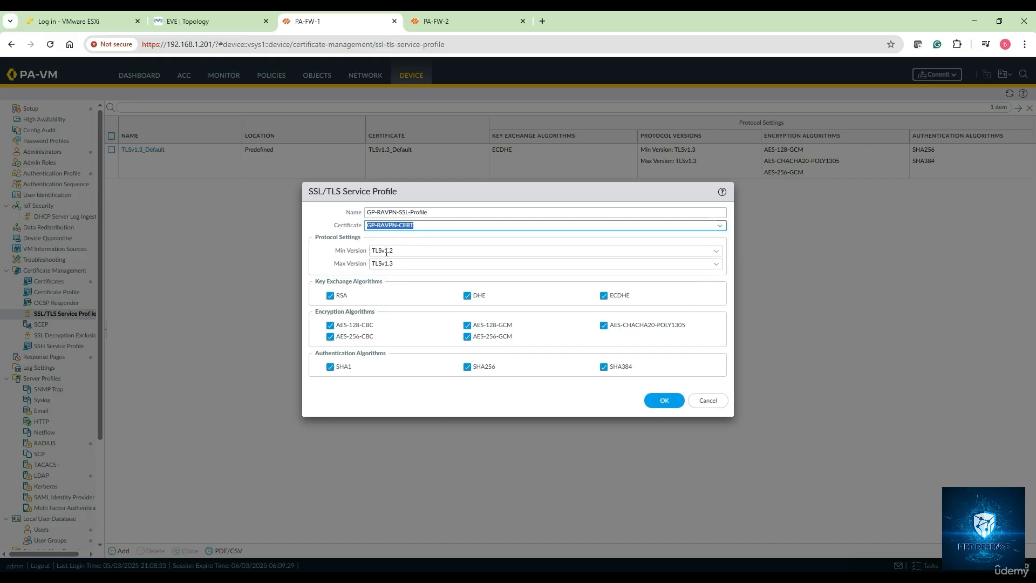
{"action": "left_click", "coordinate": [717, 251]}
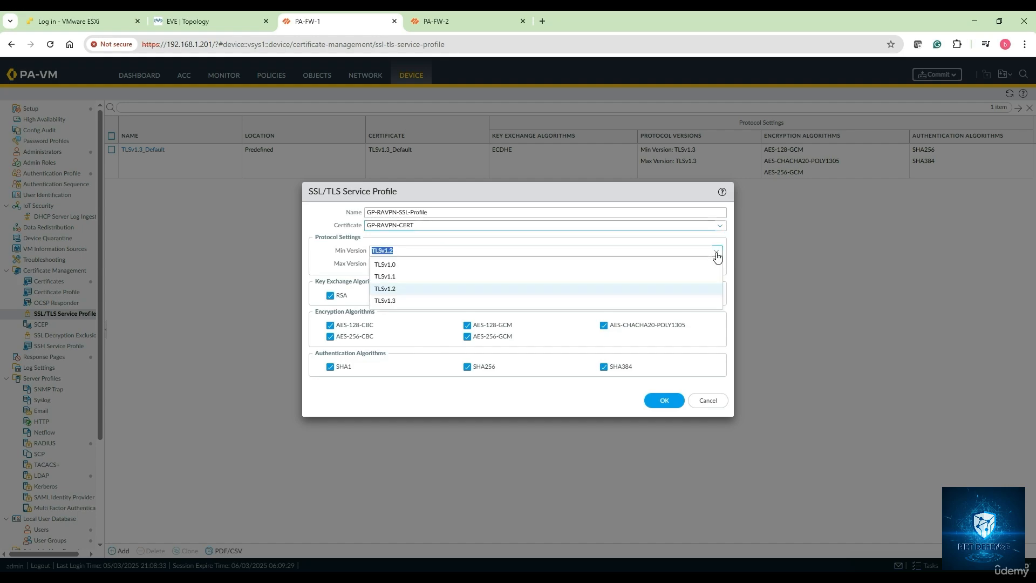
{"action": "left_click", "coordinate": [418, 264]}
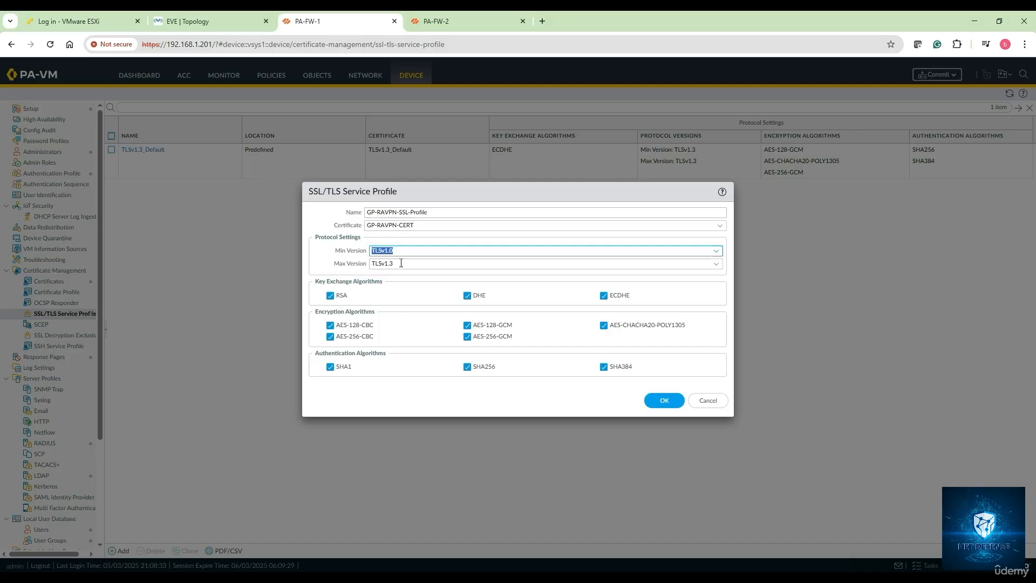
{"action": "left_click", "coordinate": [663, 402]}
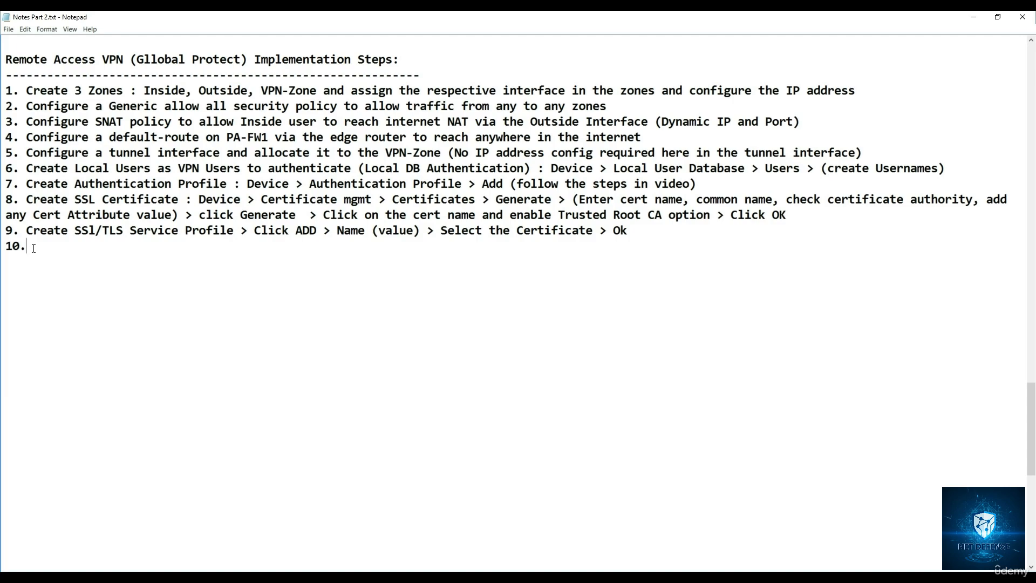
Step: Paste the Global Protect portal configuration instructions as item 10 of the Notepad notes and return to PA-FW-1 in Chrome
{"action": "type", "text": "Create Global Protect Configuration : Network > Global Protect > Portal  > Fill up General, Authentication and Agent Tab info (see Video)"}
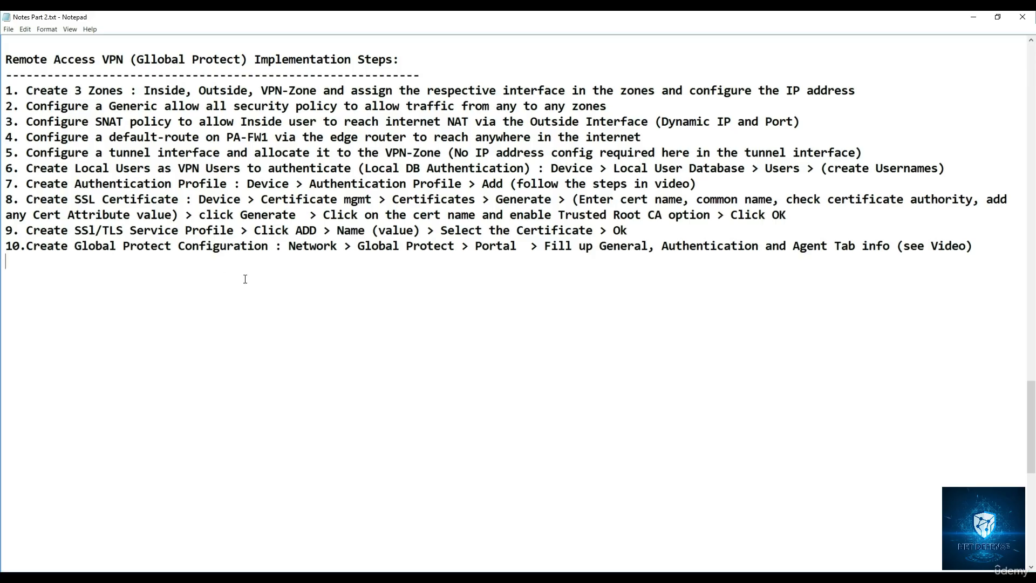
{"action": "left_click_drag", "start_coordinate": [286, 247], "coordinate": [600, 248]}
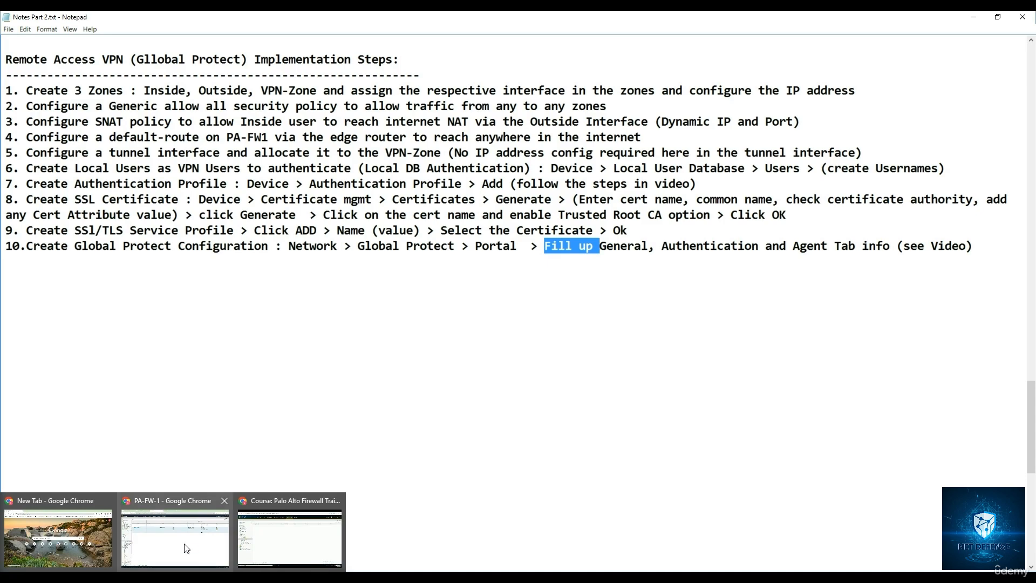
{"action": "left_click", "coordinate": [196, 524]}
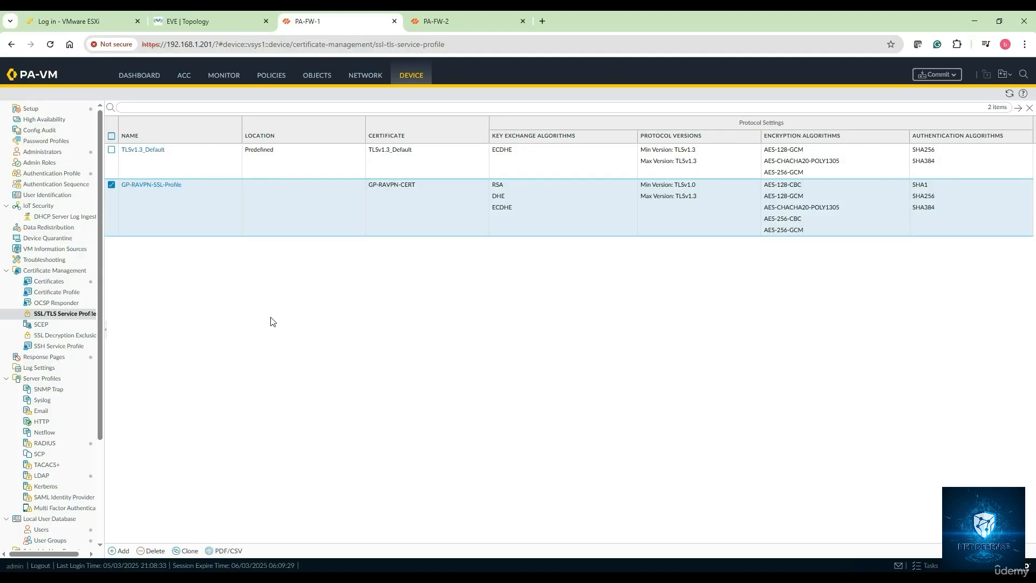
Step: Add a GlobalProtect portal configuration named GP-RAVPN-Config
{"action": "left_click", "coordinate": [358, 71]}
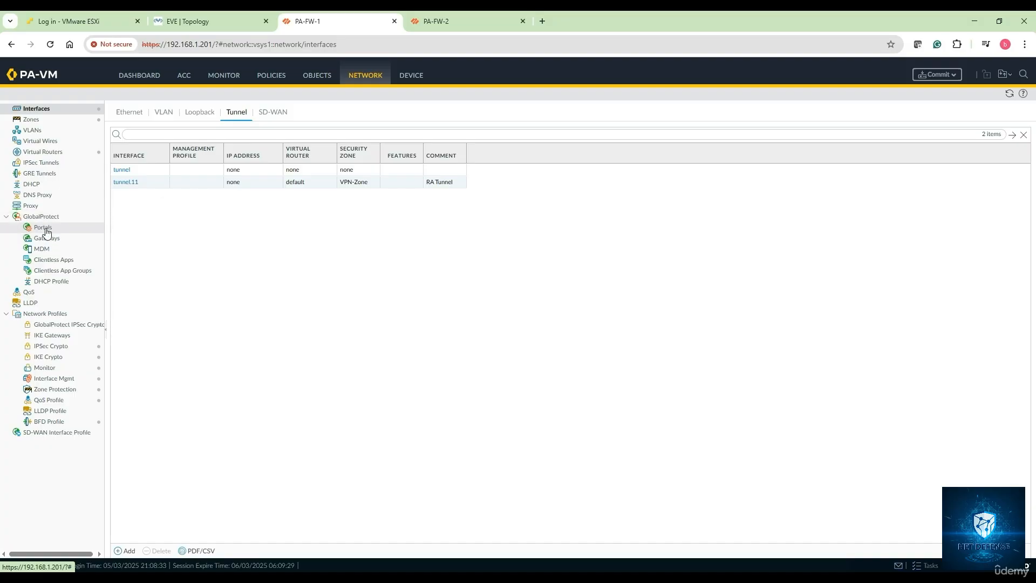
{"action": "left_click", "coordinate": [47, 231]}
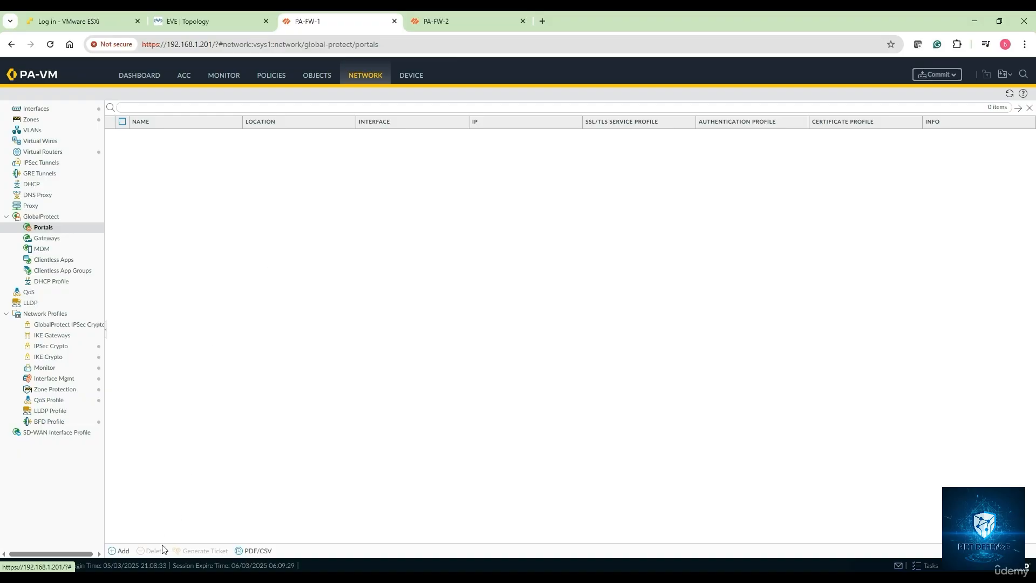
{"action": "left_click", "coordinate": [120, 551]}
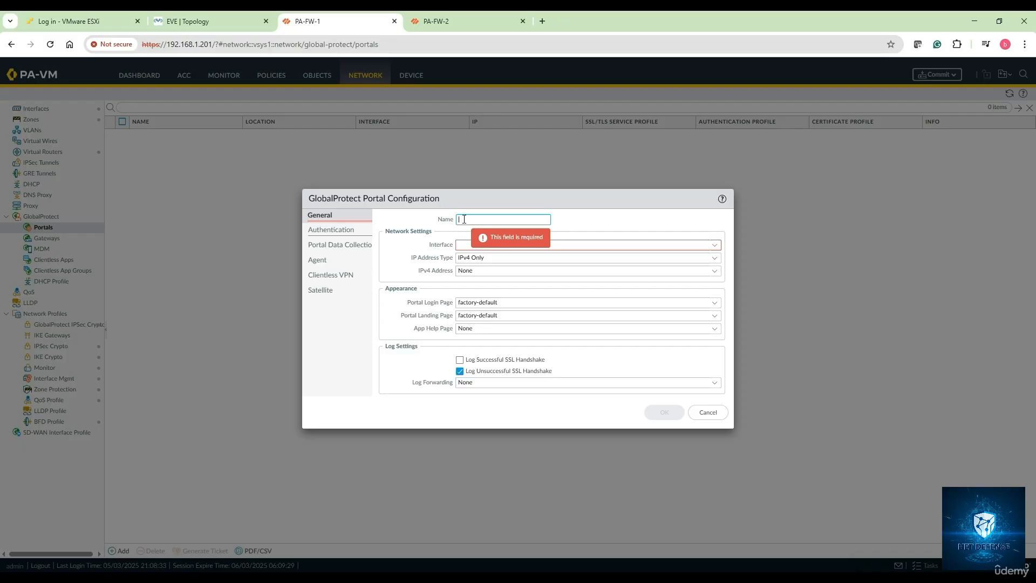
{"action": "type", "text": "GP-RAVPN-"}
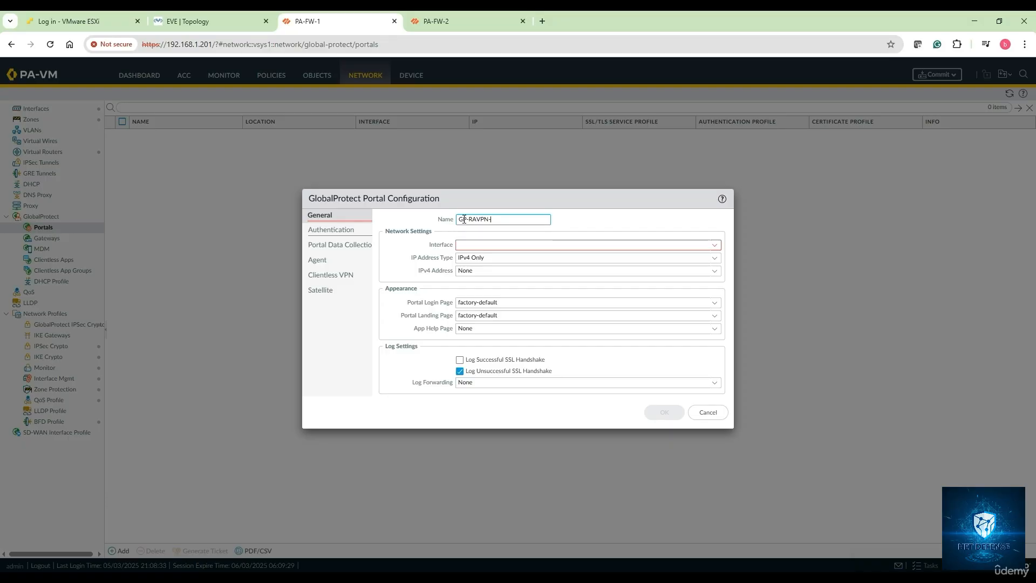
{"action": "type", "text": "Config"}
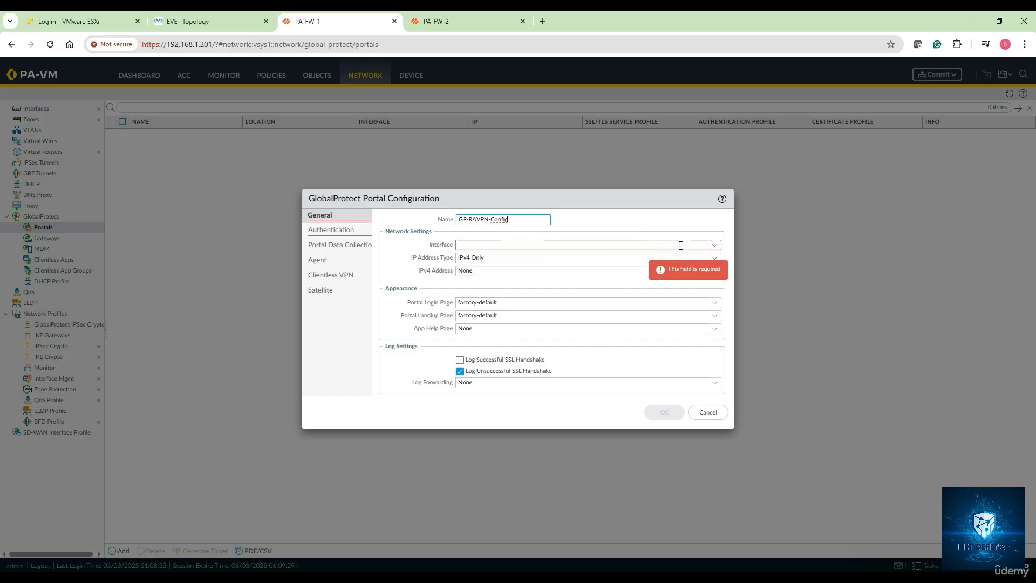
Step: Set the portal's interface to ethernet1/2 and select that interface's IPv4 address
{"action": "left_click", "coordinate": [716, 251]}
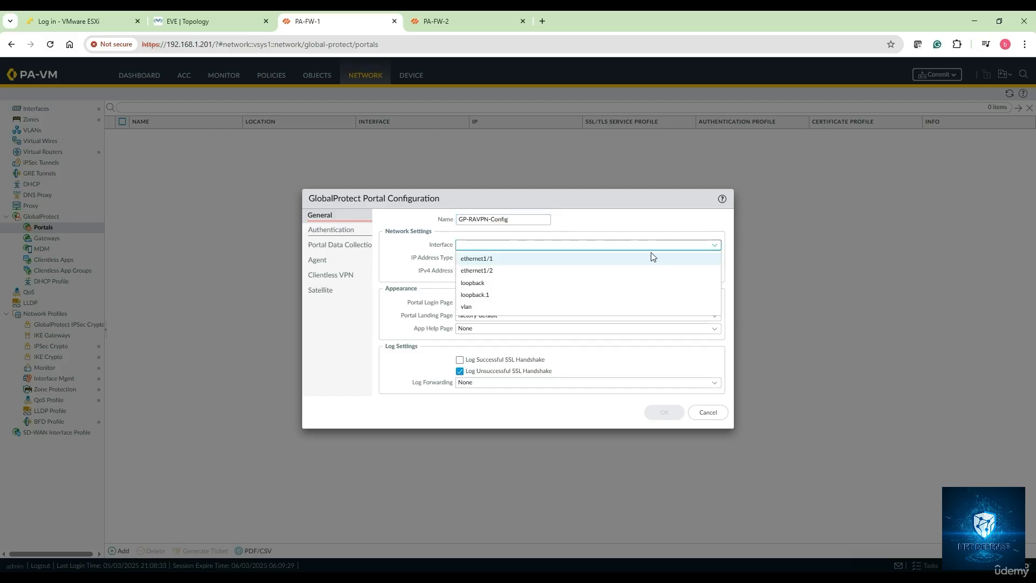
{"action": "left_click", "coordinate": [537, 273]}
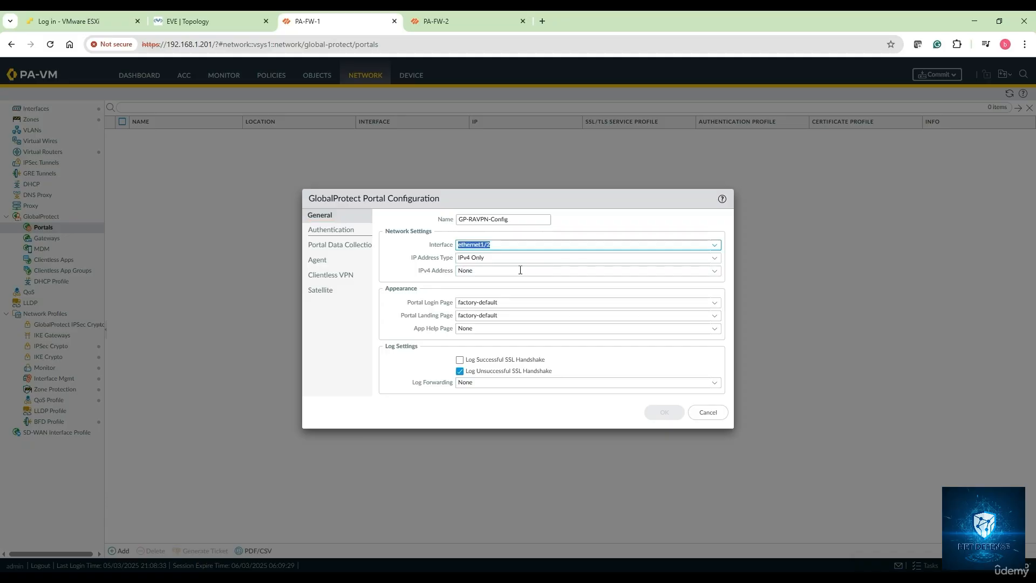
{"action": "left_click", "coordinate": [710, 271]}
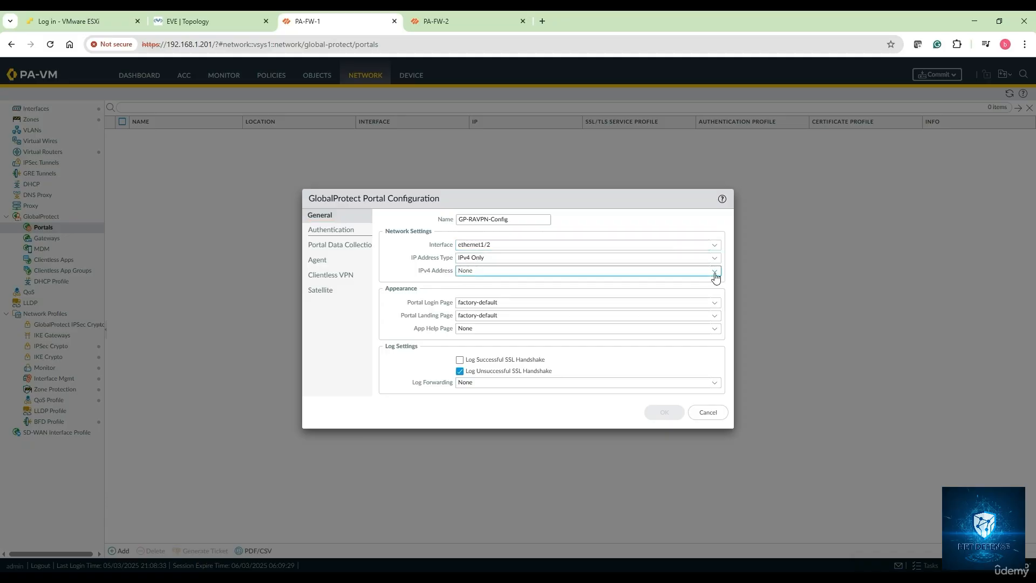
{"action": "left_click", "coordinate": [714, 272]}
{"action": "left_click", "coordinate": [514, 300]}
Step: Select GP-RAVPN-SSL-Profile for the portal's server authentication and leave the certificate profile at None
{"action": "left_click", "coordinate": [336, 231]}
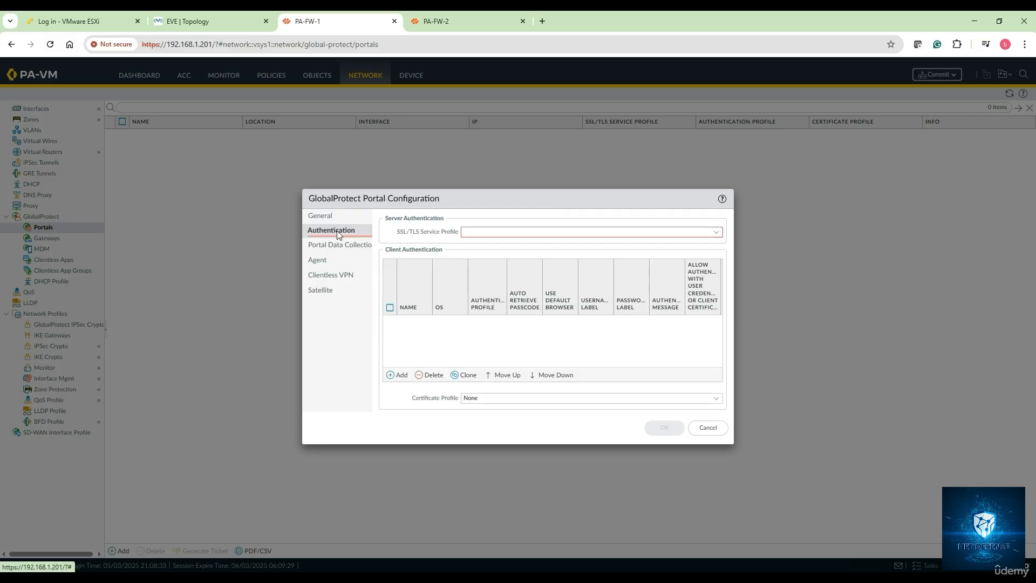
{"action": "left_click", "coordinate": [719, 236]}
{"action": "left_click", "coordinate": [513, 249]}
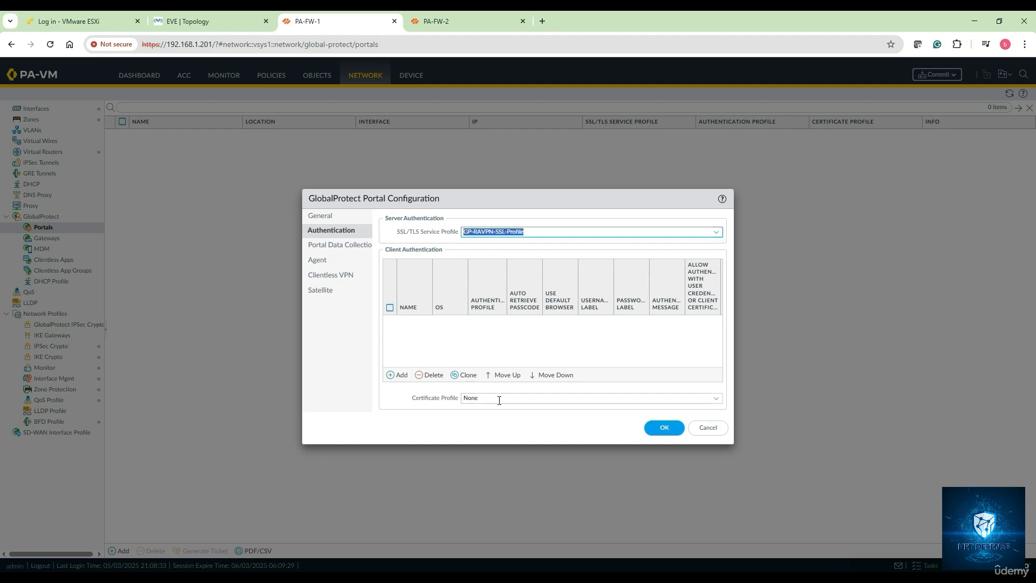
{"action": "left_click", "coordinate": [717, 401]}
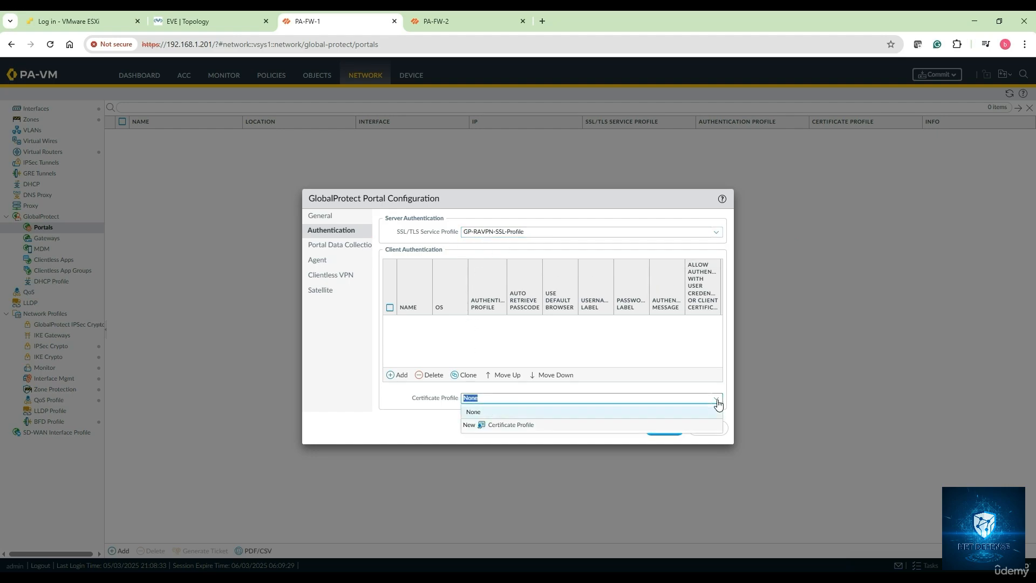
{"action": "left_click", "coordinate": [674, 382]}
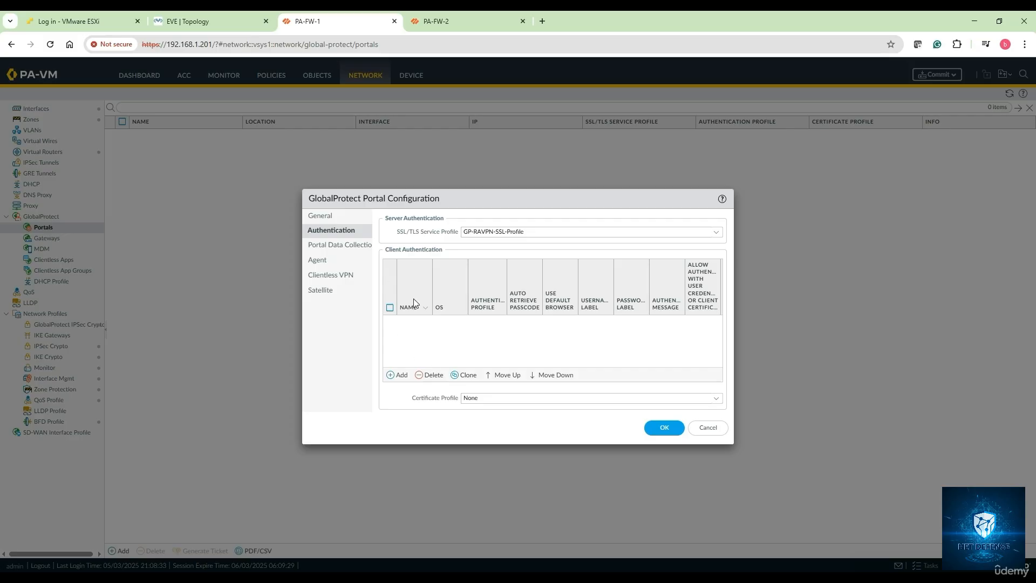
Step: Add a client authentication entry named GP_RAVPN-Client-Auth-Config to the portal
{"action": "left_click", "coordinate": [401, 375]}
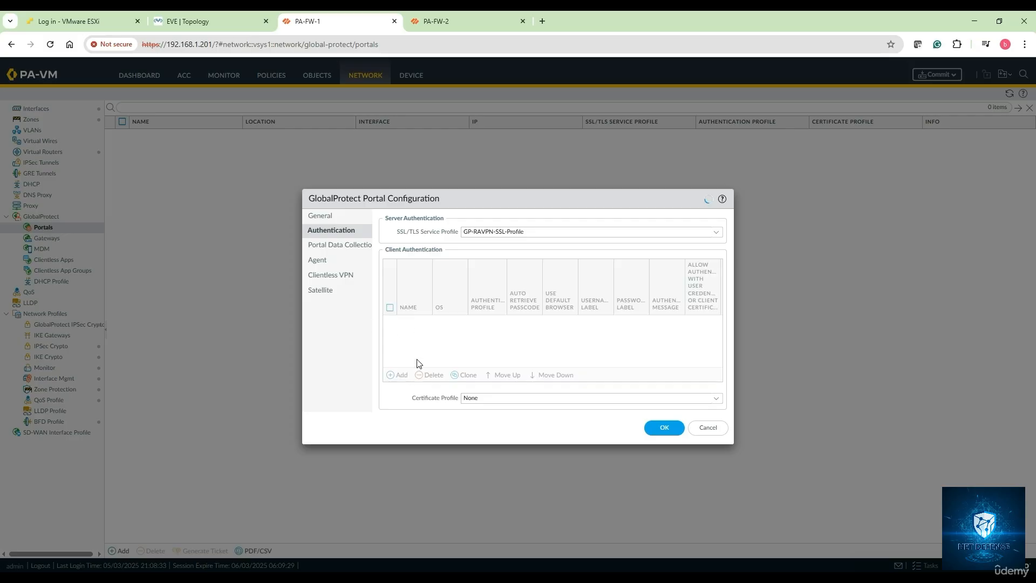
{"action": "left_click", "coordinate": [640, 440]}
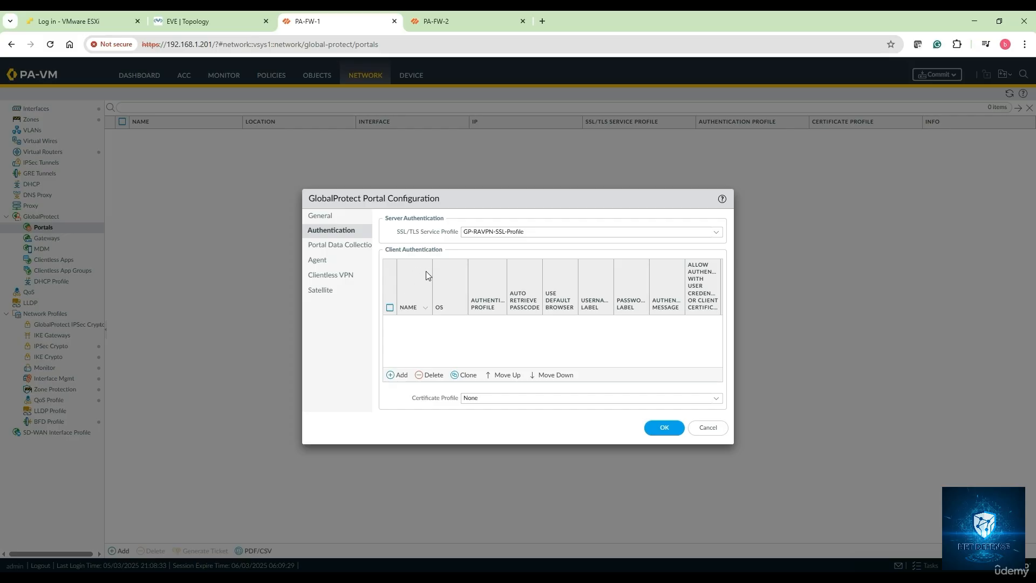
{"action": "left_click", "coordinate": [401, 378]}
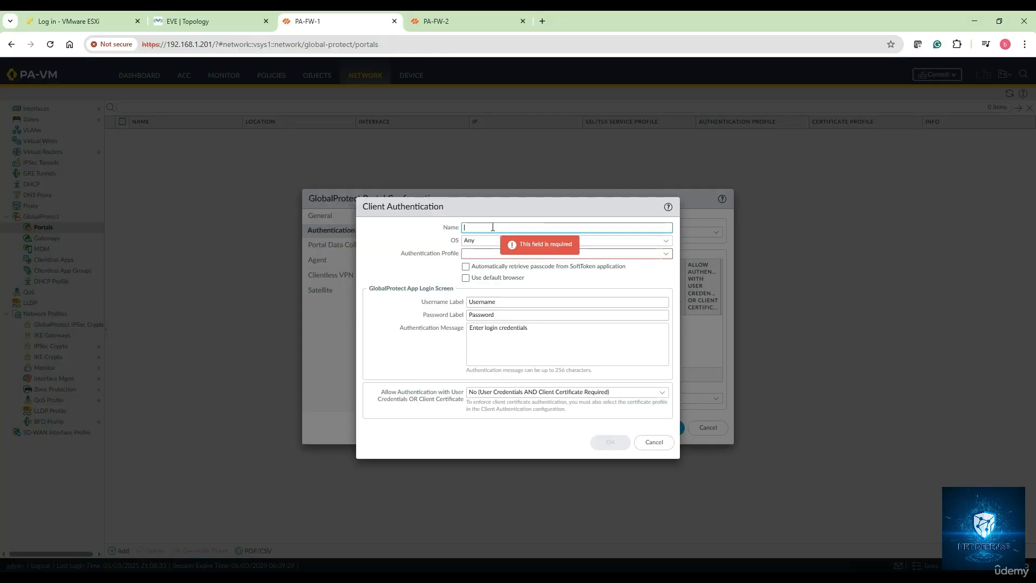
{"action": "type", "text": "GP_RAVPN-Cl"}
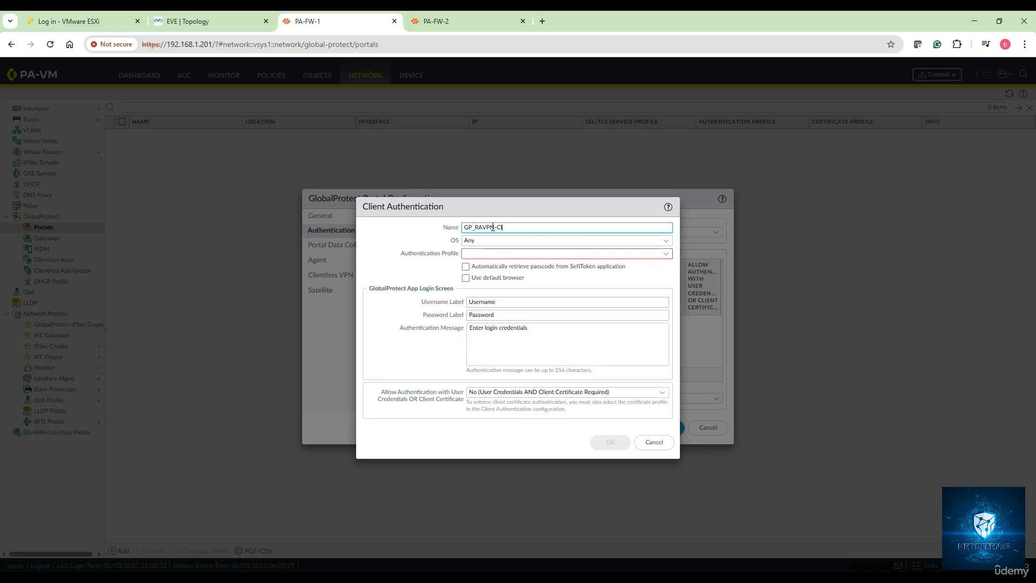
{"action": "type", "text": "ient-Auth-Config"}
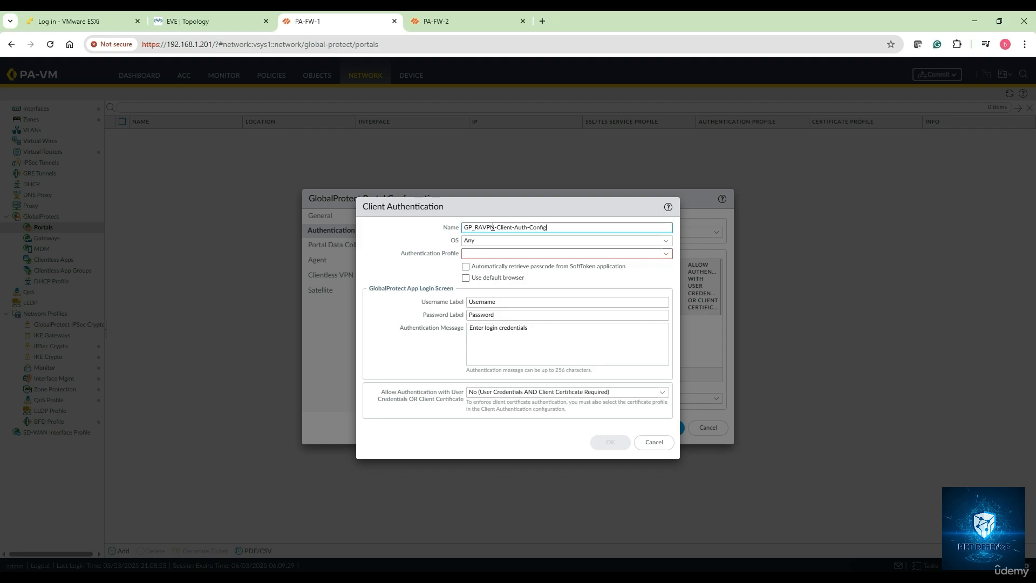
Step: Keep the client authentication OS at Any and select GP-RAVPN-Auth-Profile as its authentication profile
{"action": "left_click", "coordinate": [642, 241]}
{"action": "left_click", "coordinate": [667, 243]}
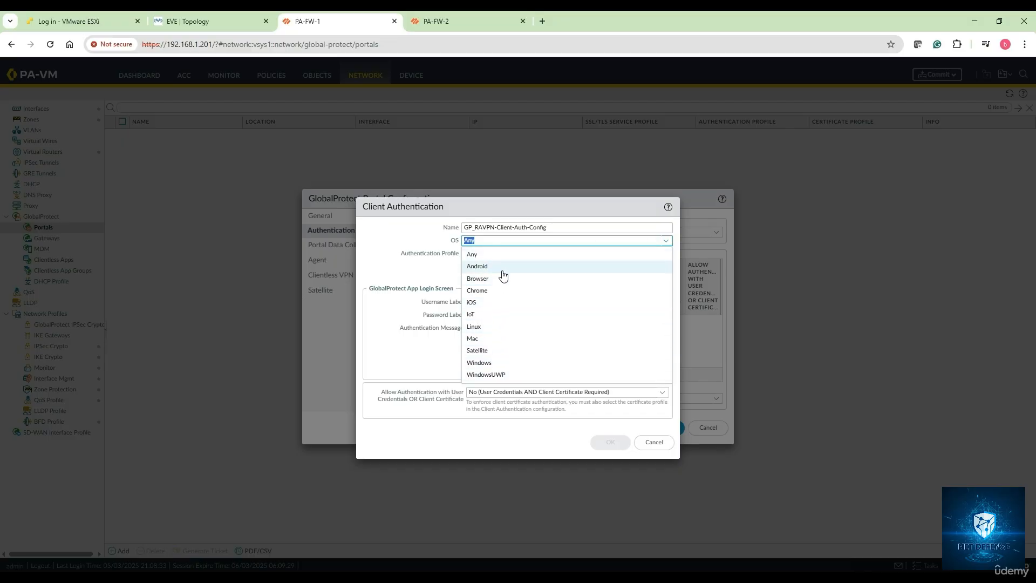
{"action": "left_click", "coordinate": [489, 254]}
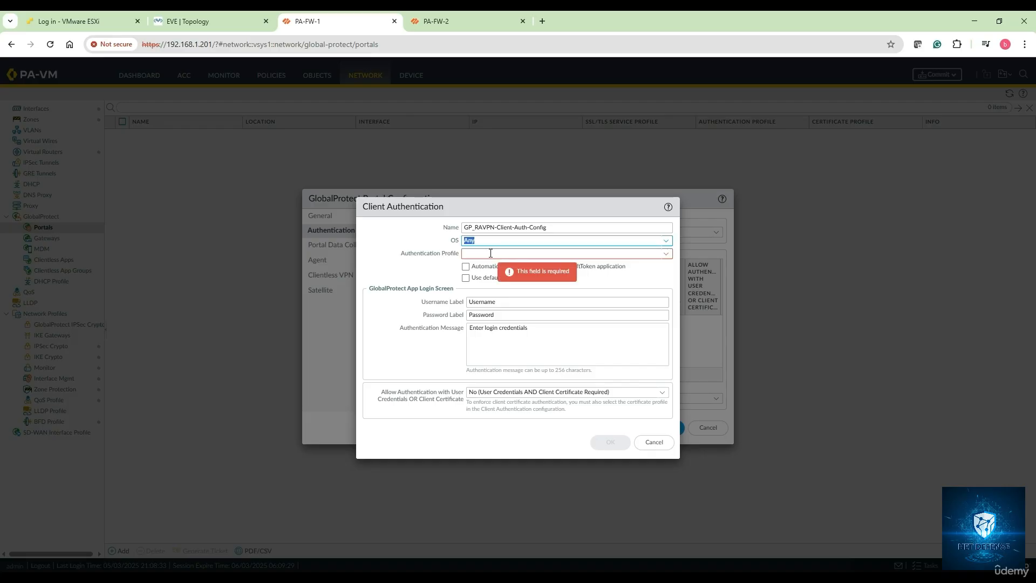
{"action": "left_click", "coordinate": [669, 255]}
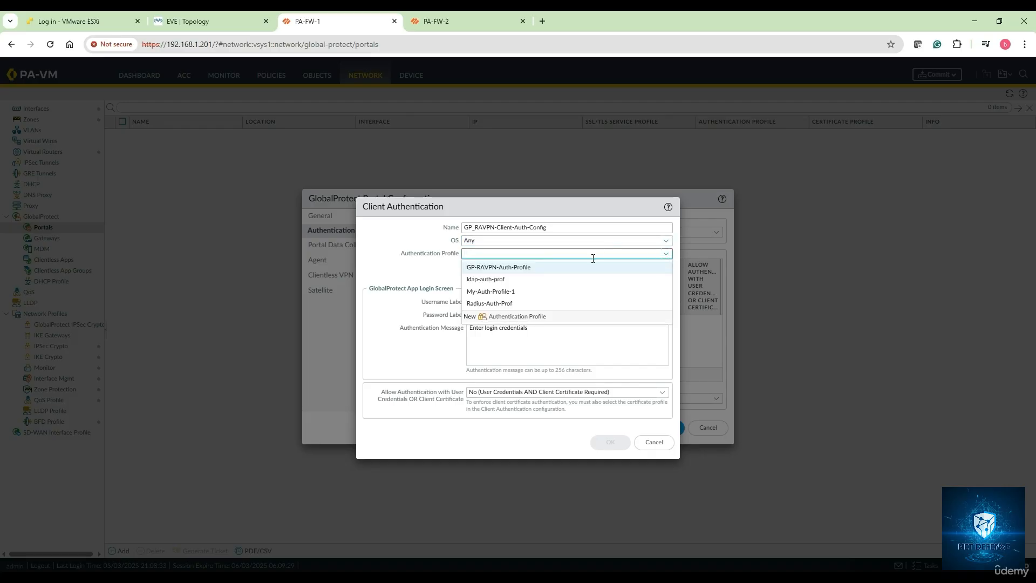
{"action": "left_click", "coordinate": [520, 269]}
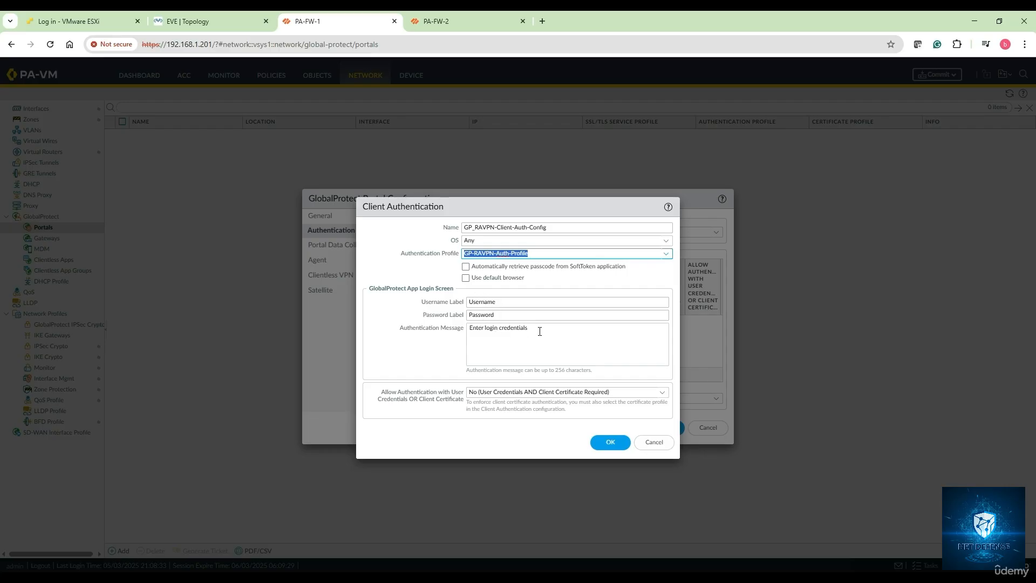
Step: Append an ellipsis to the client authentication message so it reads "Enter login credentials ..."
{"action": "left_click_drag", "start_coordinate": [538, 329], "coordinate": [467, 328]}
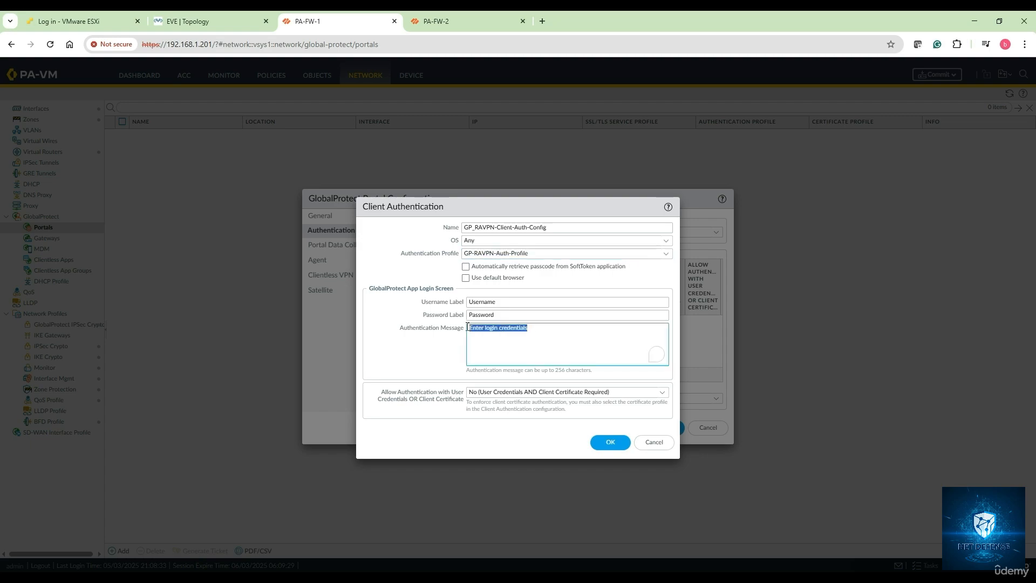
{"action": "left_click", "coordinate": [536, 328]}
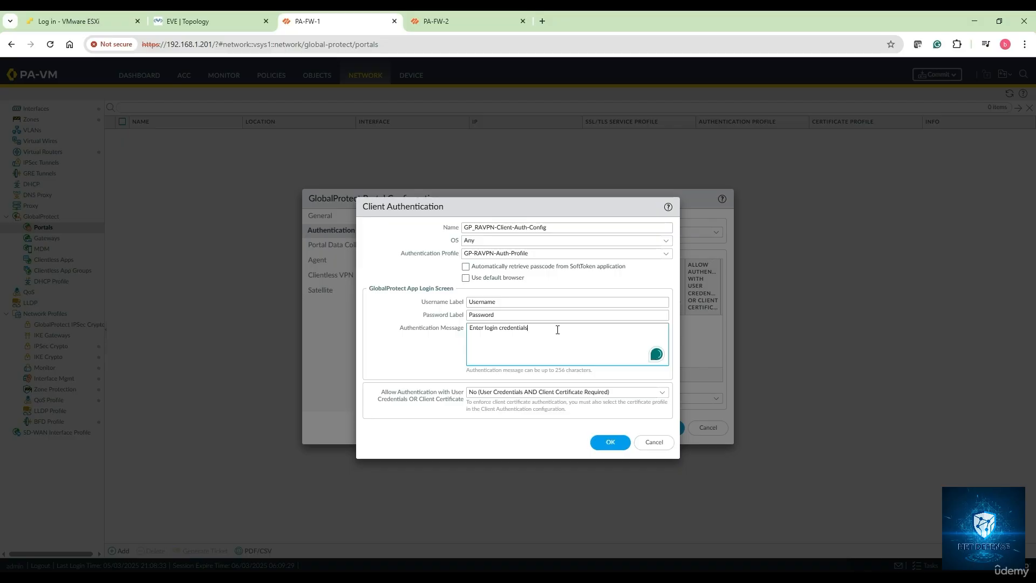
{"action": "type", "text": "...."}
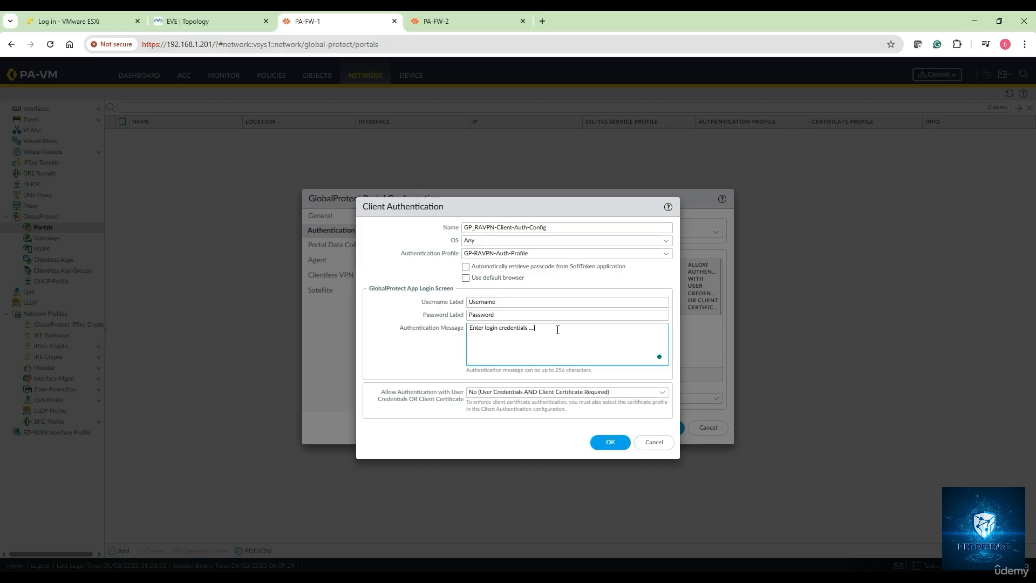
{"action": "type", "text": " welcome to A"}
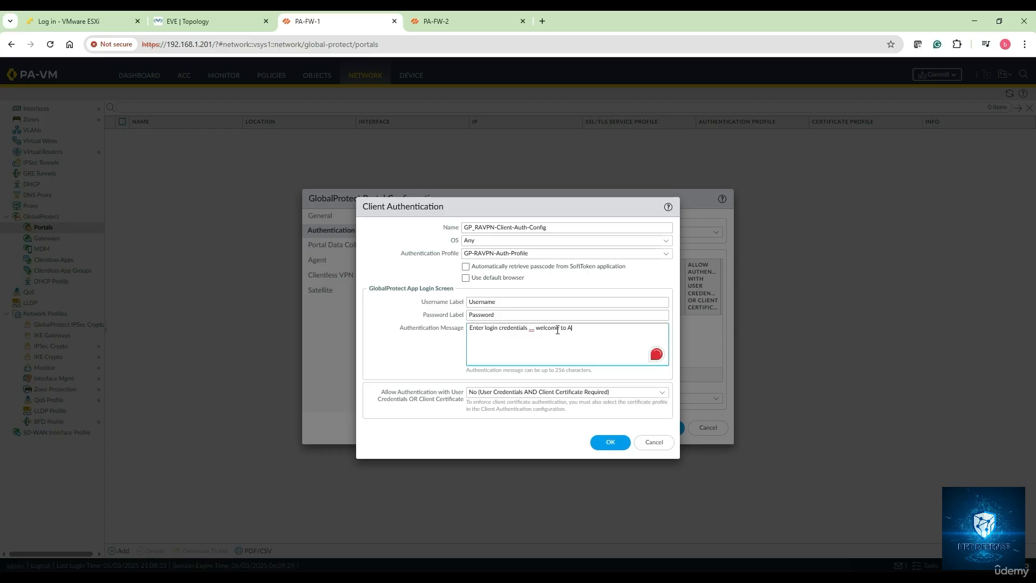
{"action": "type", "text": "BC.com"}
Step: Change the client authentication message to "Enter login credentials.welcome to ABC.com"
{"action": "key", "text": "BackSpace"}
{"action": "key", "text": "BackSpace"}
{"action": "key", "text": "BackSpace"}
{"action": "mouse_move", "coordinate": [521, 327]}
{"action": "left_click", "coordinate": [530, 329]}
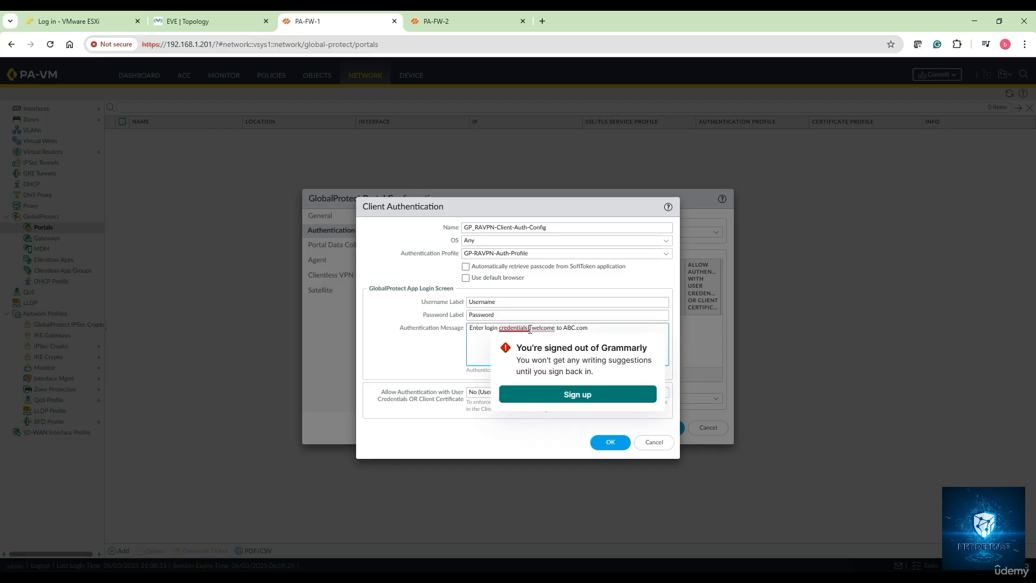
{"action": "key", "text": "BackSpace"}
{"action": "type", "text": "."}
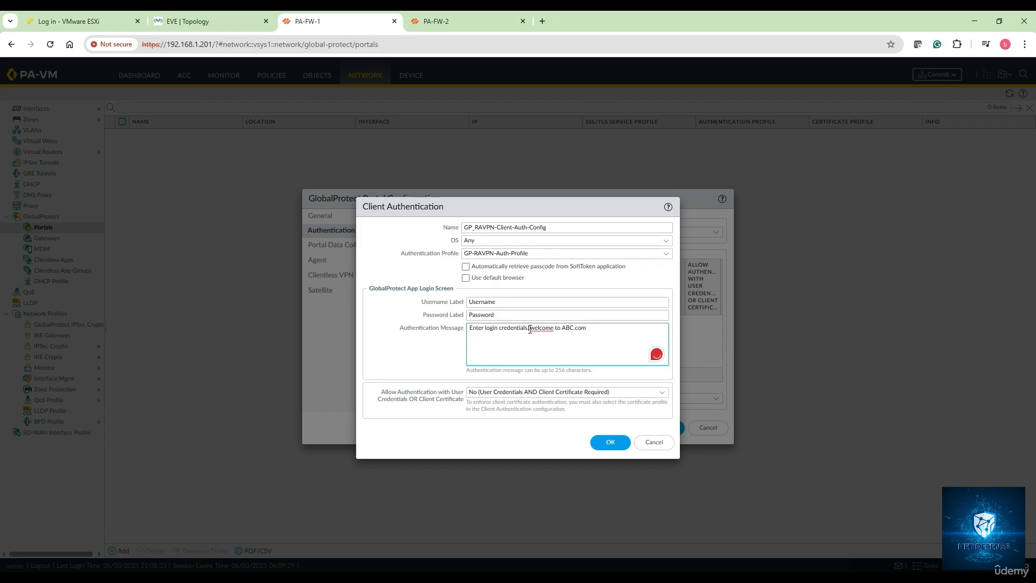
{"action": "key", "text": "BackSpace"}
Step: Set the client authentication entry to allow user credentials OR client certificate (Yes), and save the entry
{"action": "left_click", "coordinate": [665, 397]}
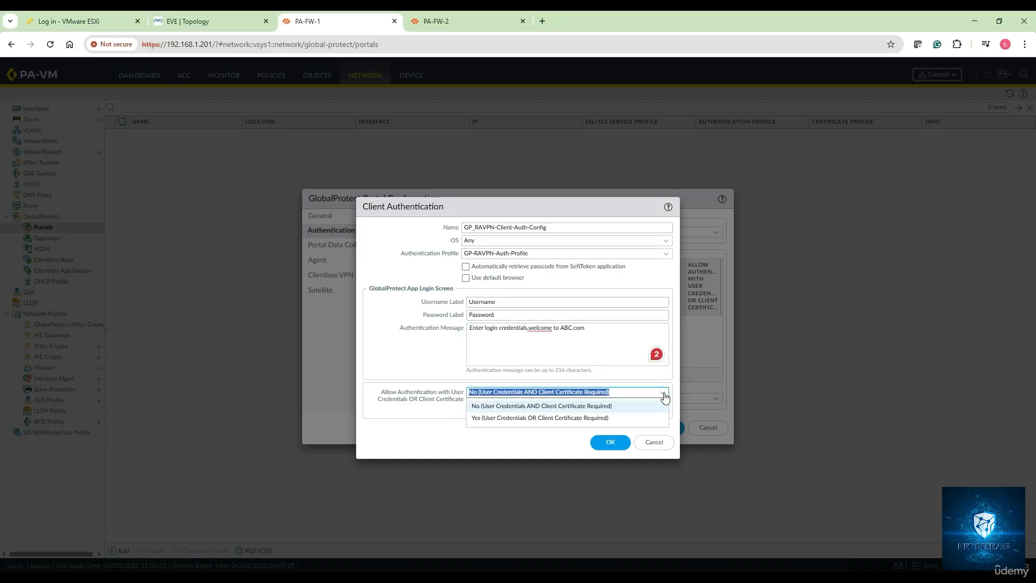
{"action": "left_click", "coordinate": [664, 397]}
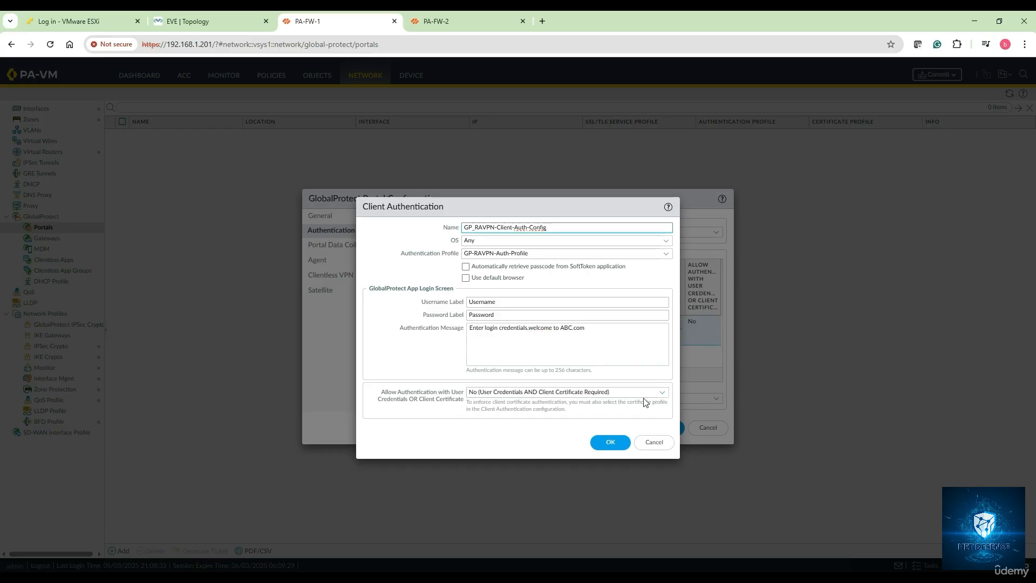
{"action": "left_click", "coordinate": [666, 397]}
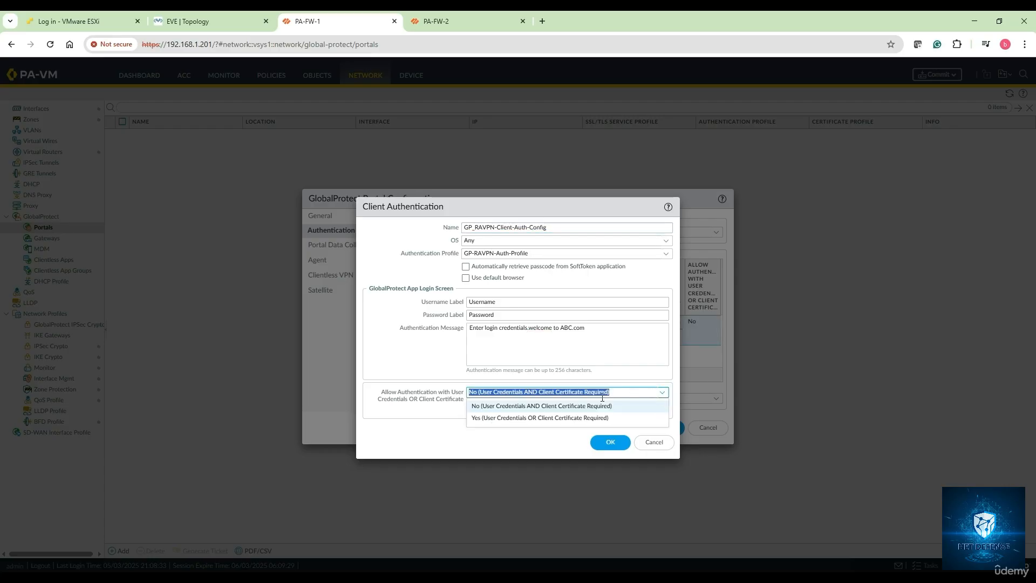
{"action": "left_click", "coordinate": [535, 419]}
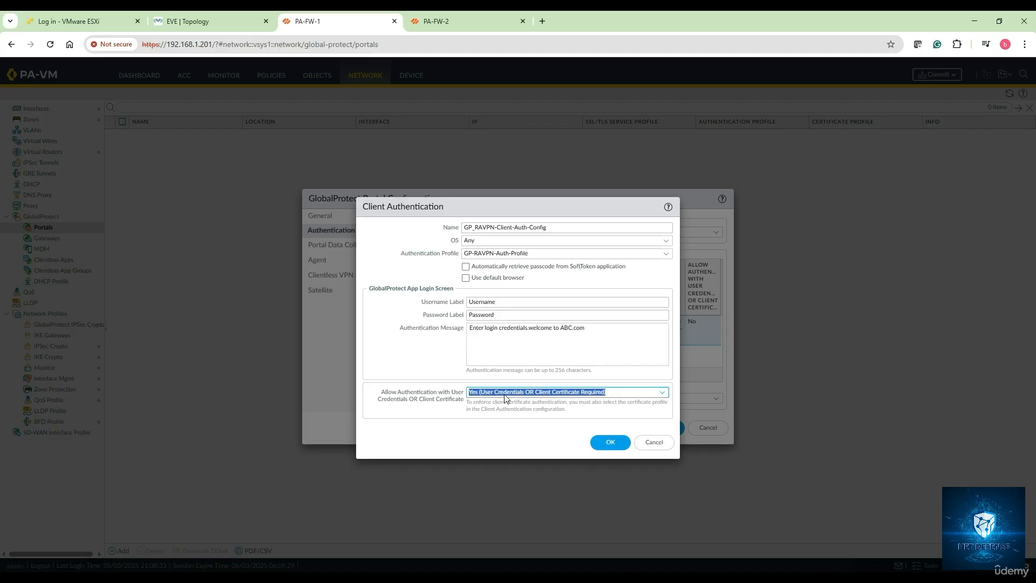
{"action": "left_click", "coordinate": [609, 442]}
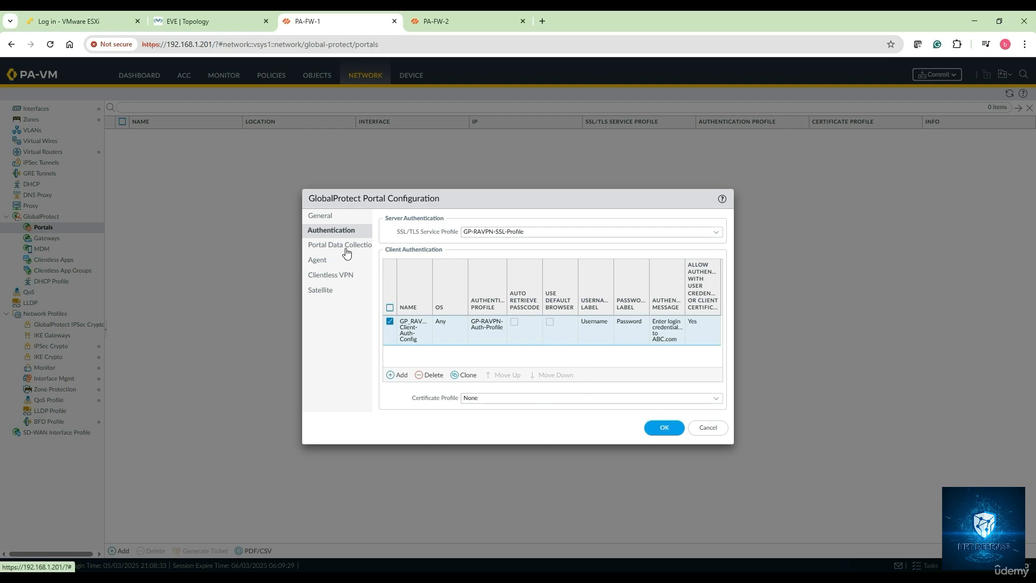
Step: Add a portal agent config named GP-RAVPN-Agent-Config, keeping its client certificate at None
{"action": "left_click", "coordinate": [324, 262]}
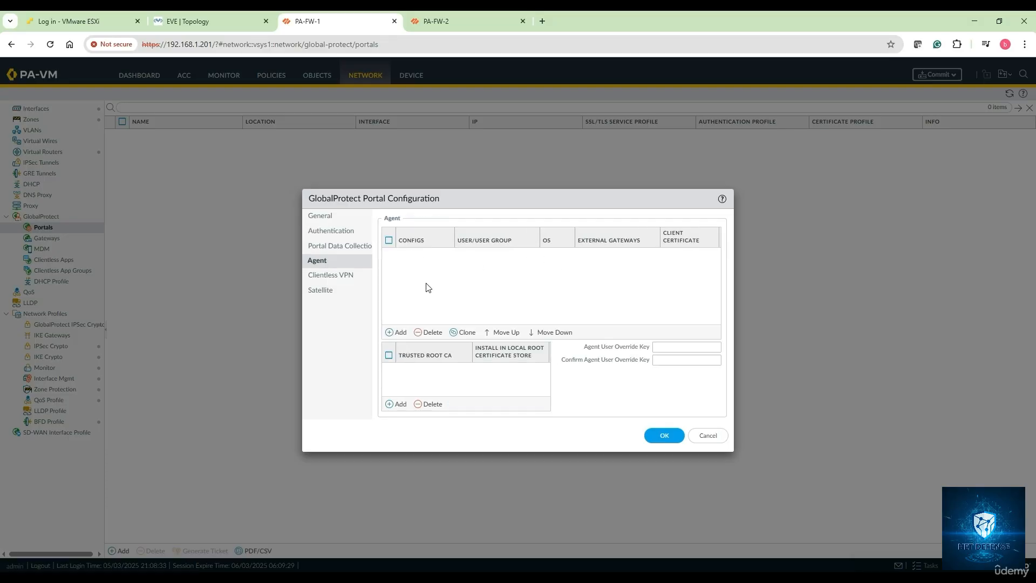
{"action": "left_click", "coordinate": [399, 333]}
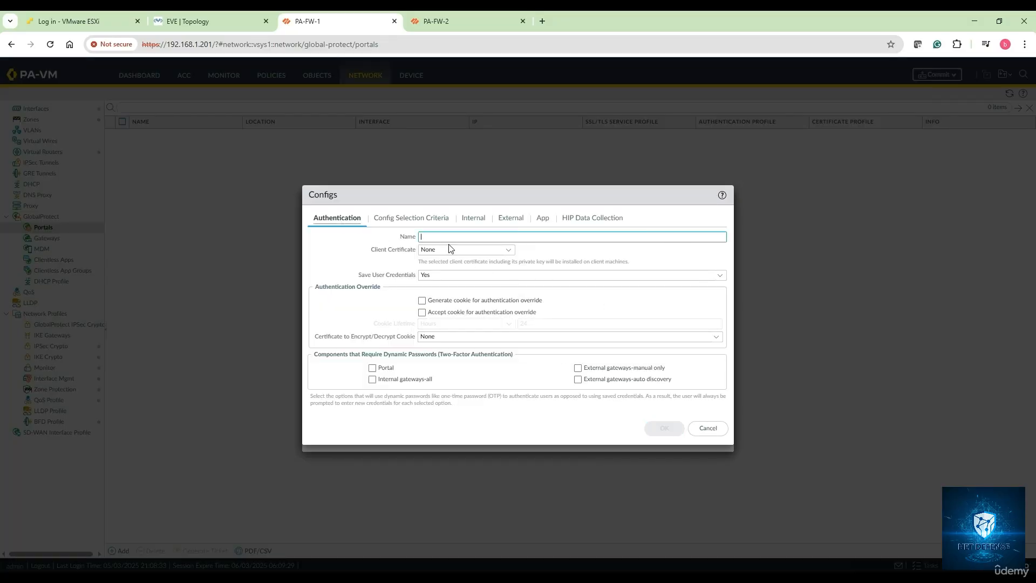
{"action": "type", "text": "GP-RAVPN-Agent"}
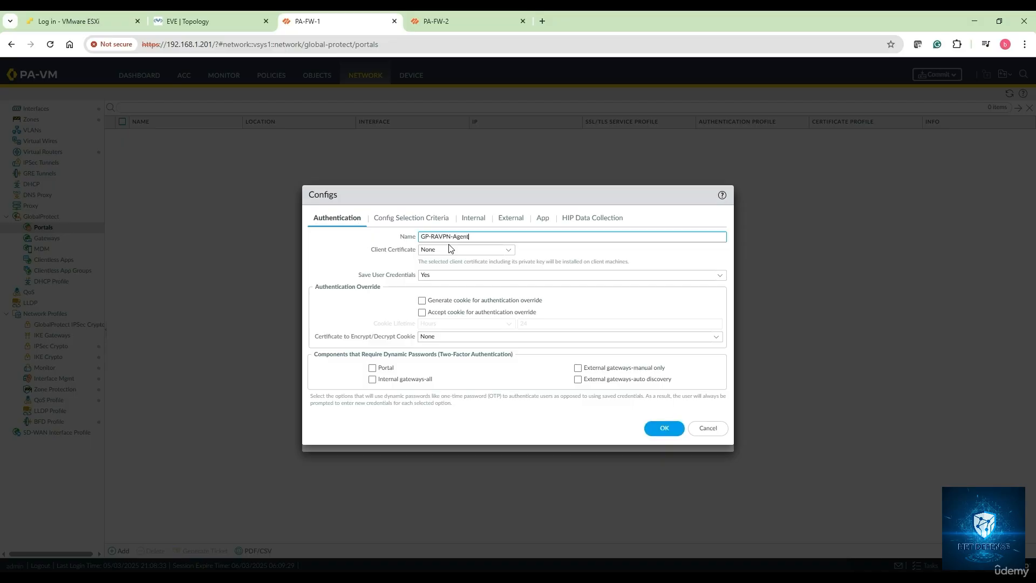
{"action": "type", "text": "-Config"}
{"action": "left_click", "coordinate": [509, 251]}
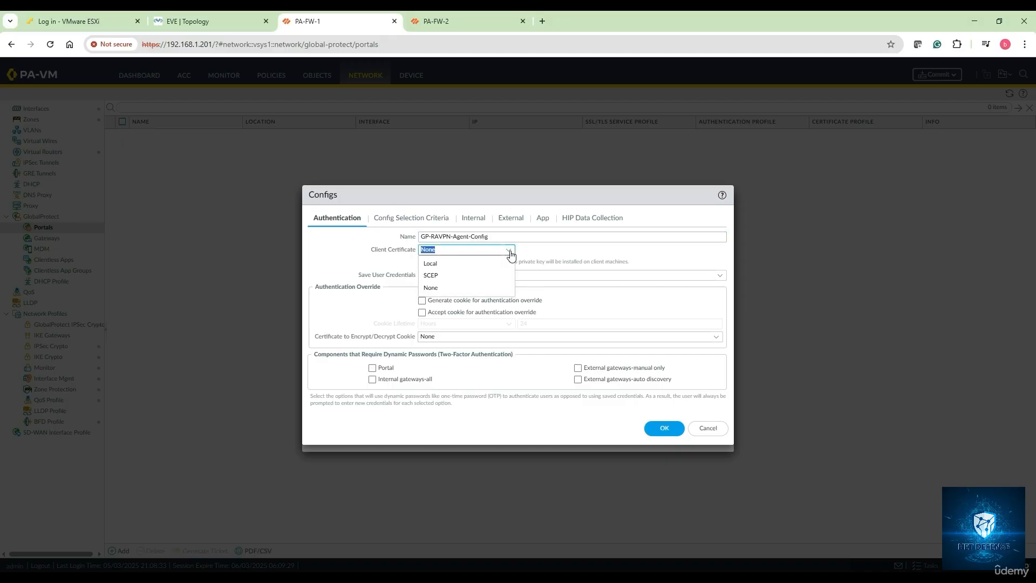
{"action": "left_click", "coordinate": [549, 250]}
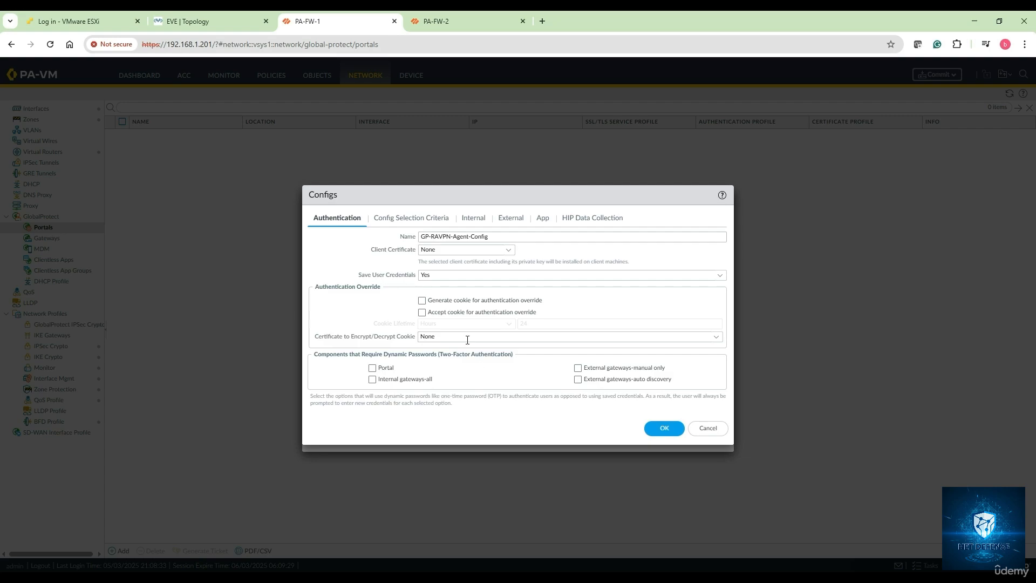
Step: Examine the agent config's selection criteria, including device and custom checks, and its internal gateway settings
{"action": "left_click", "coordinate": [417, 222]}
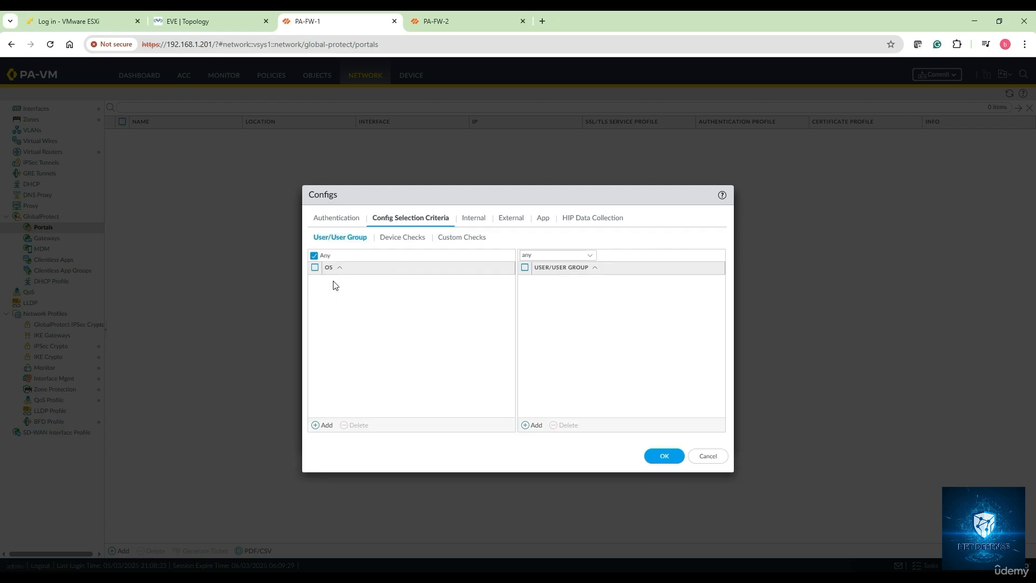
{"action": "left_click", "coordinate": [407, 242]}
{"action": "left_click", "coordinate": [462, 241]}
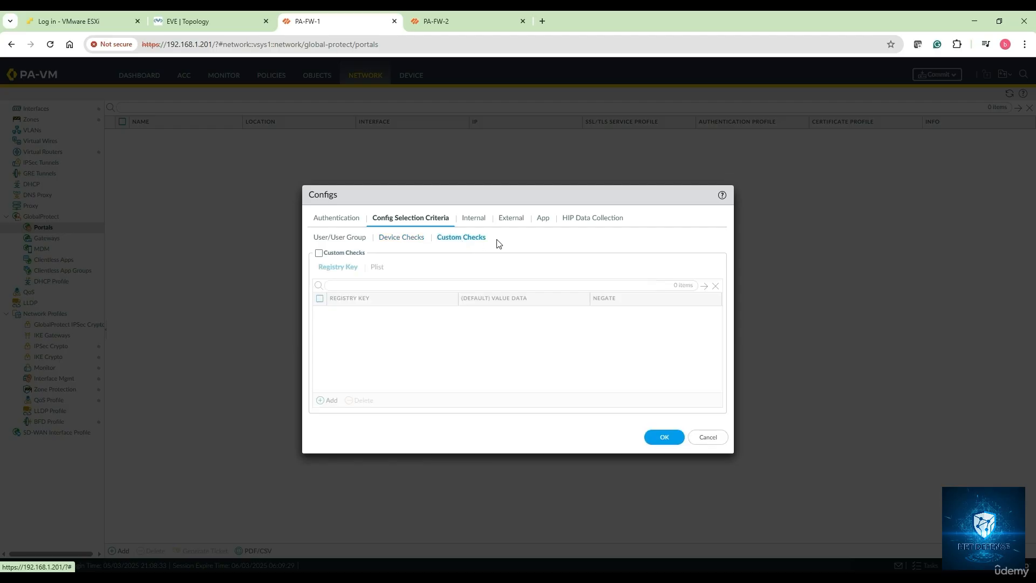
{"action": "left_click", "coordinate": [381, 239]}
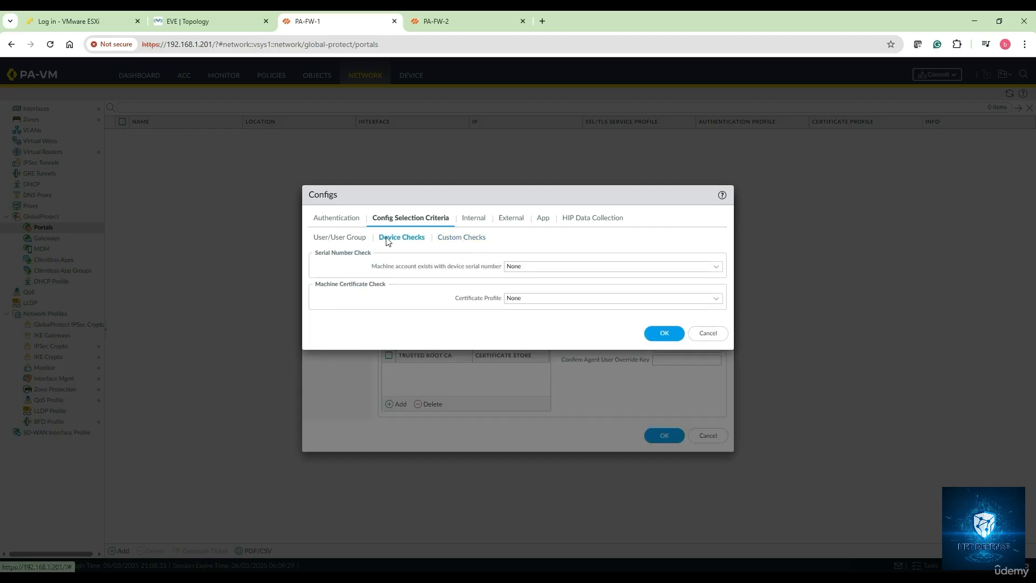
{"action": "left_click", "coordinate": [511, 221]}
{"action": "left_click", "coordinate": [472, 222]}
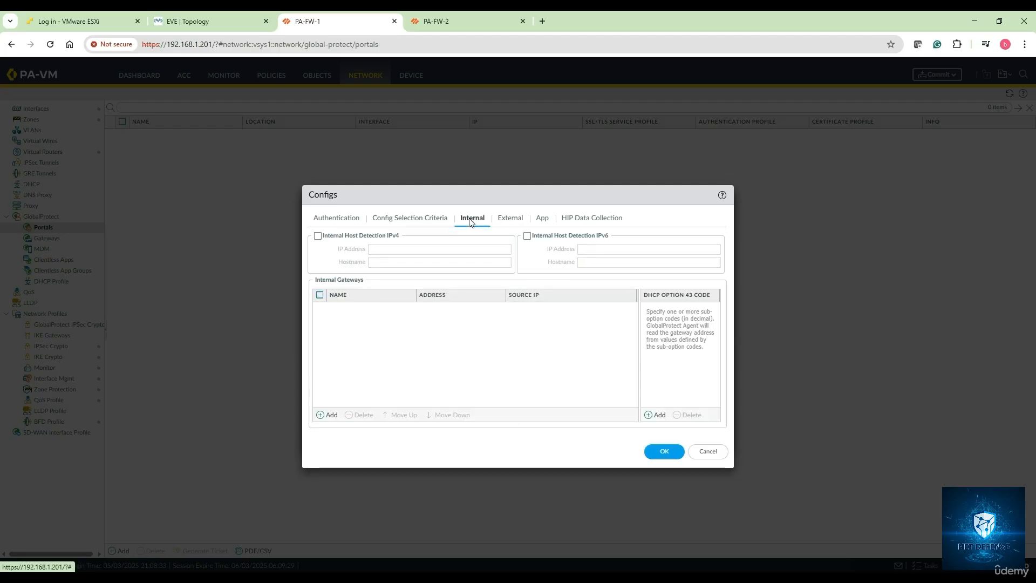
Step: Add an external gateway named GP-RAVPN-External-GW to the agent config, addressed by IP with IPv4 123.1.1.201
{"action": "left_click", "coordinate": [509, 220]}
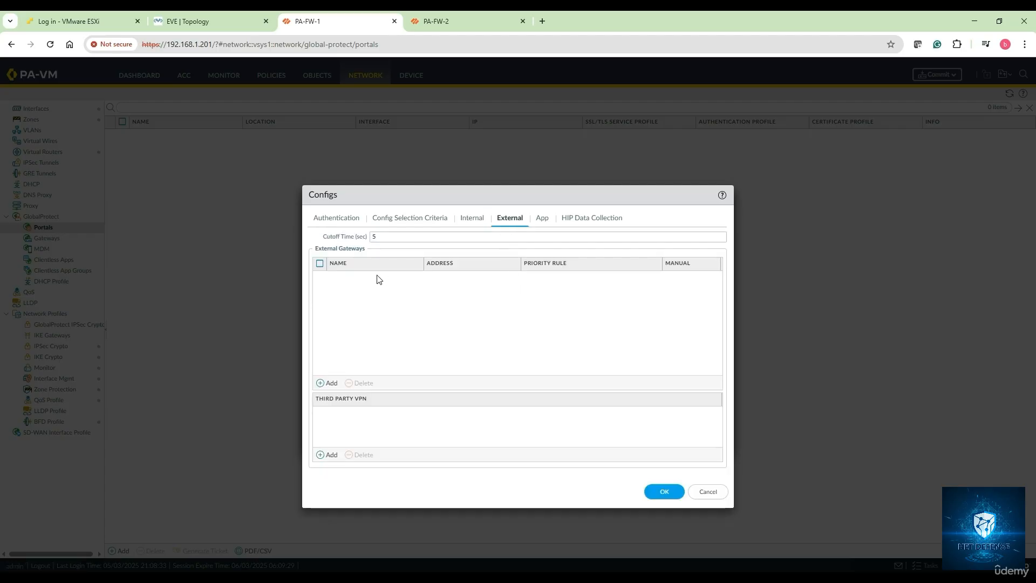
{"action": "left_click", "coordinate": [328, 384]}
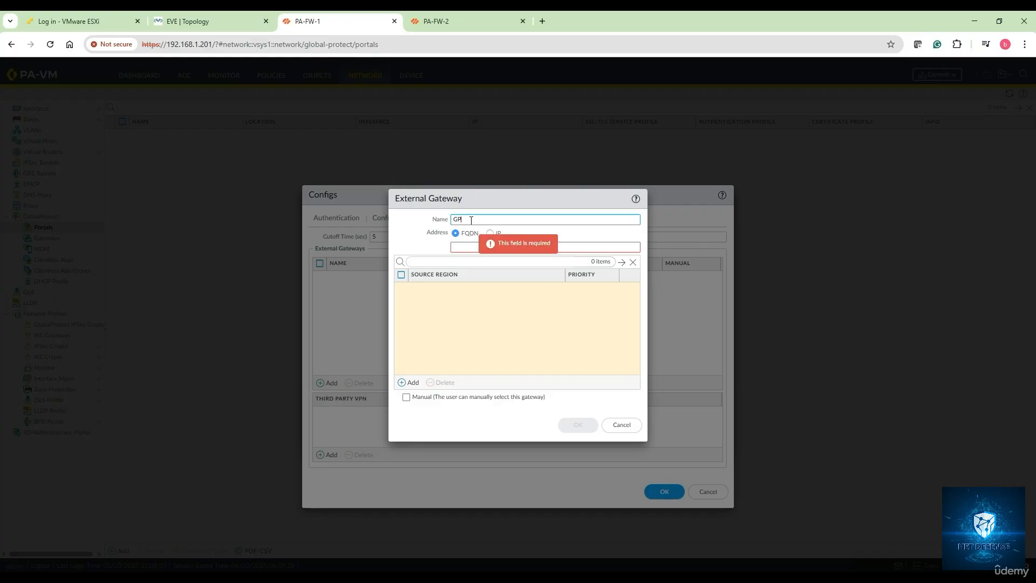
{"action": "type", "text": "GP-RAVPN-External-GW"}
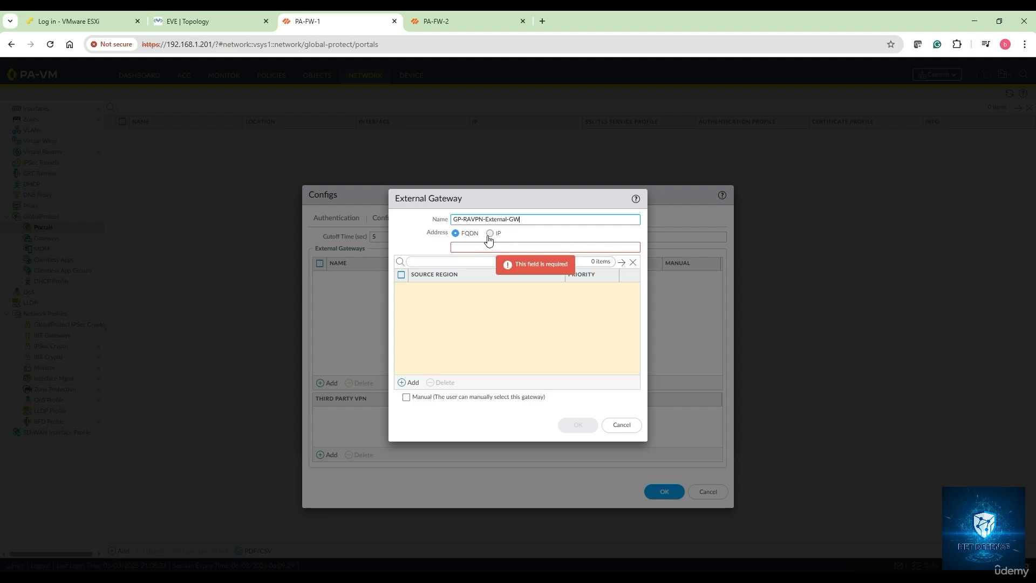
{"action": "left_click", "coordinate": [490, 234]}
{"action": "left_click", "coordinate": [488, 246]}
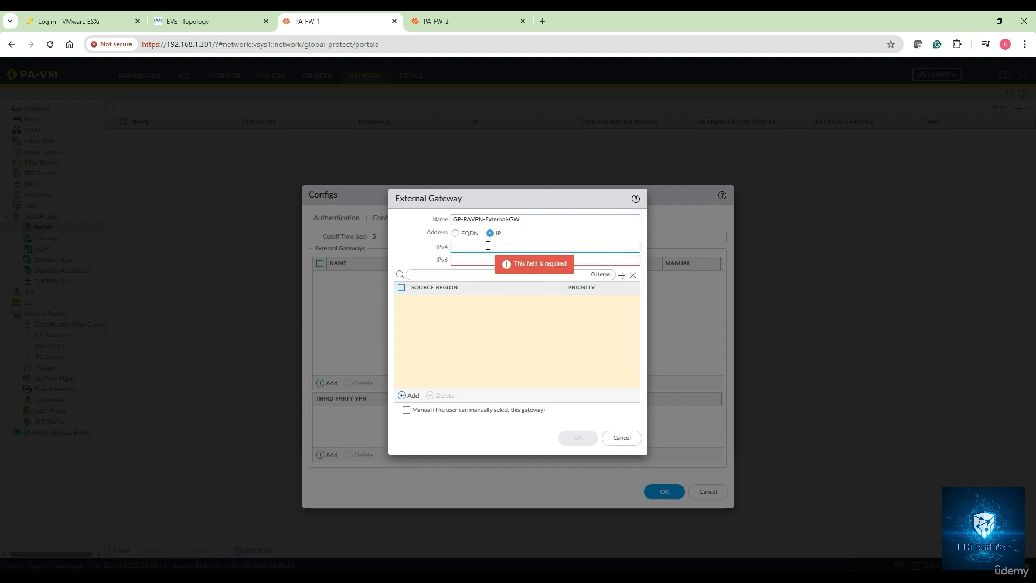
{"action": "type", "text": "123.1.1.201"}
Step: Add source region Any with Highest priority to the external gateway, allow manual selection by users, and save the gateway
{"action": "left_click", "coordinate": [413, 395]}
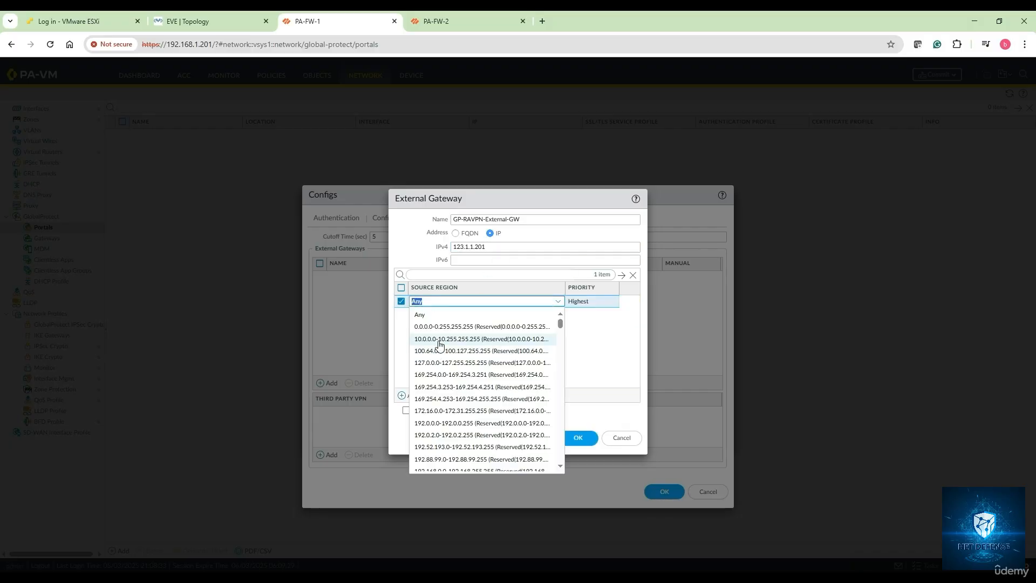
{"action": "left_click", "coordinate": [429, 314]}
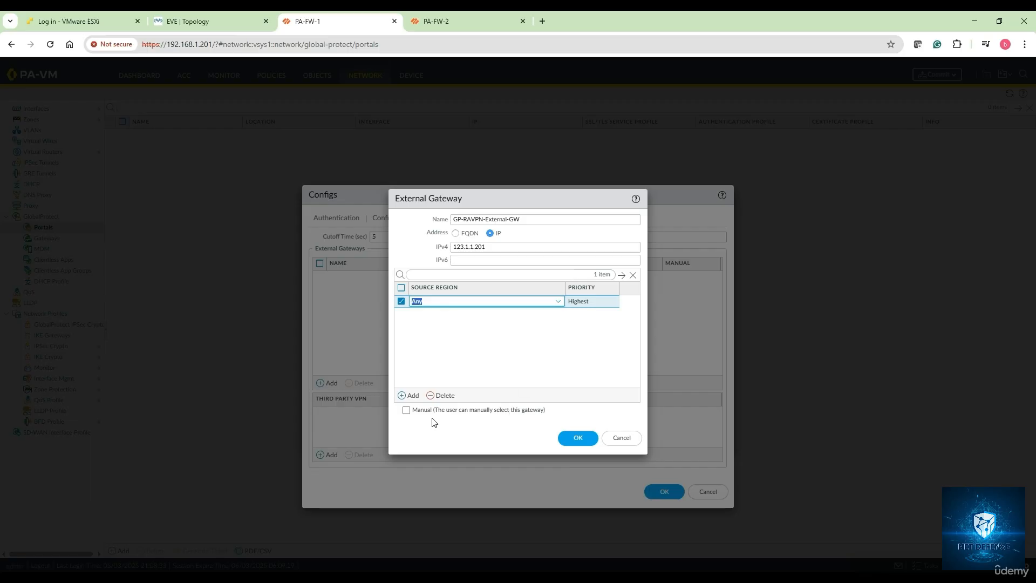
{"action": "left_click", "coordinate": [408, 412]}
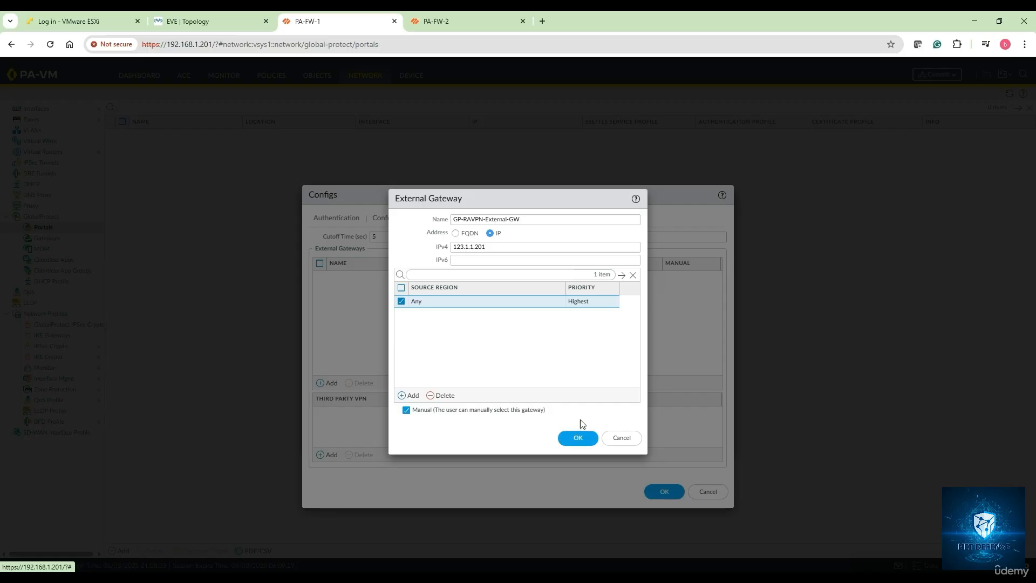
{"action": "left_click", "coordinate": [579, 440]}
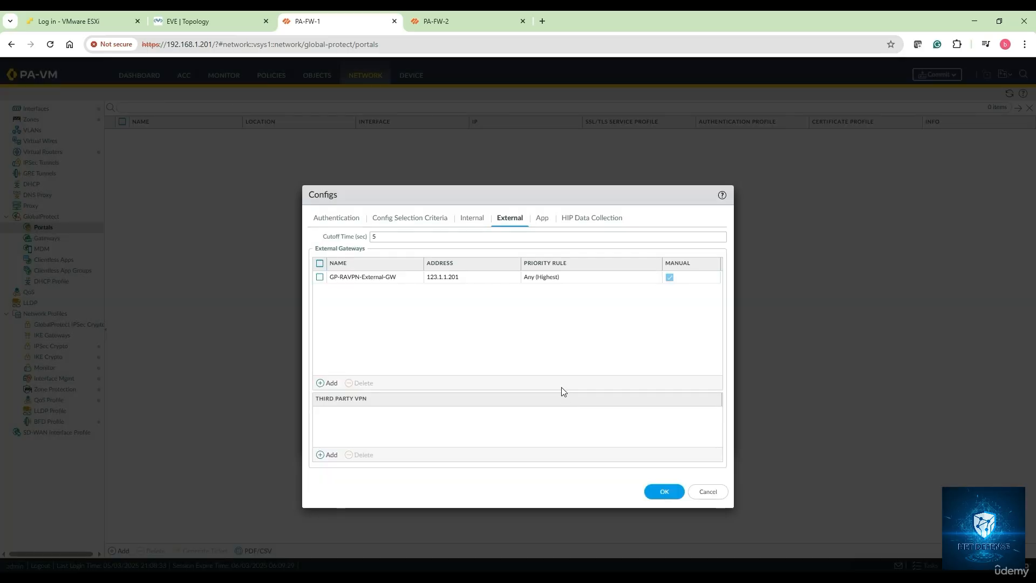
Step: Review the agent config's app, HIP data collection, authentication, selection criteria and gateway settings, and save the config
{"action": "left_click", "coordinate": [544, 222]}
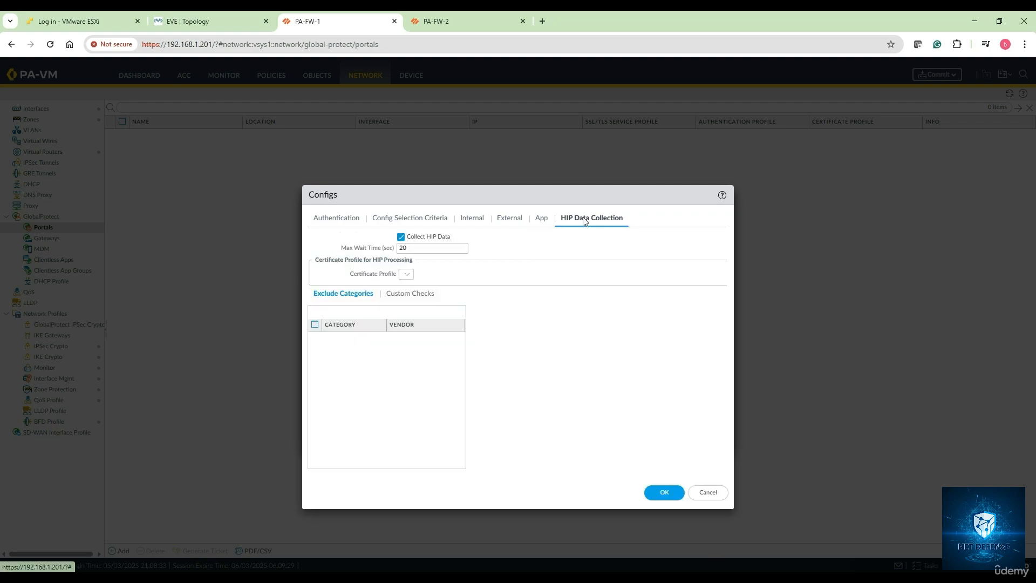
{"action": "left_click", "coordinate": [585, 221]}
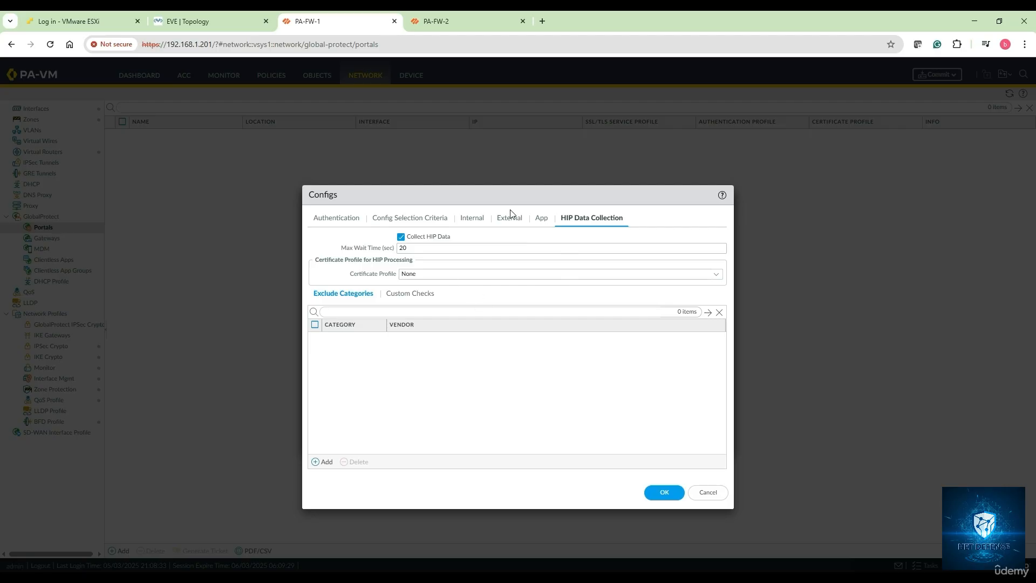
{"action": "left_click", "coordinate": [541, 221]}
{"action": "left_click", "coordinate": [349, 222]}
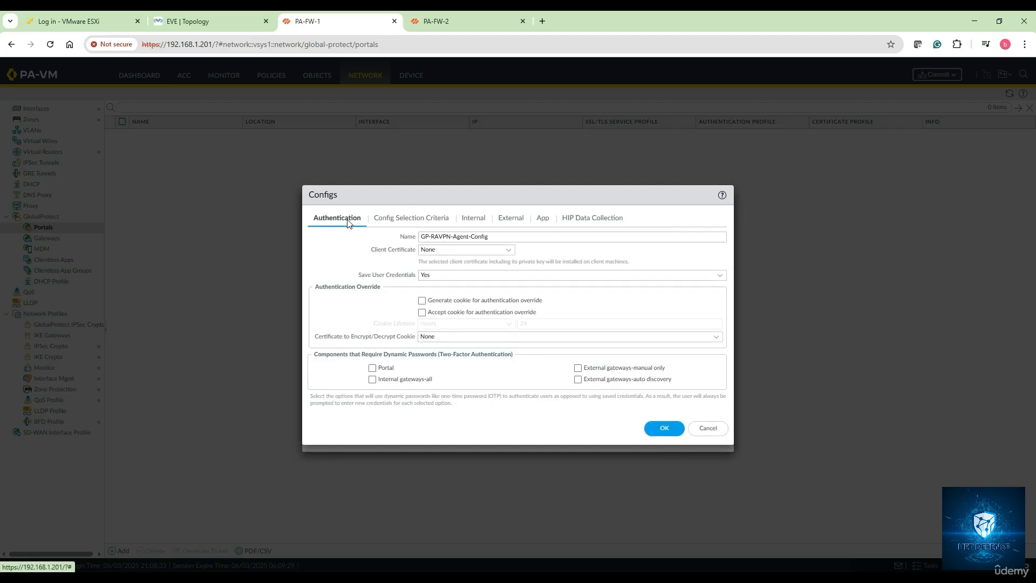
{"action": "left_click", "coordinate": [400, 220]}
{"action": "left_click", "coordinate": [473, 220]}
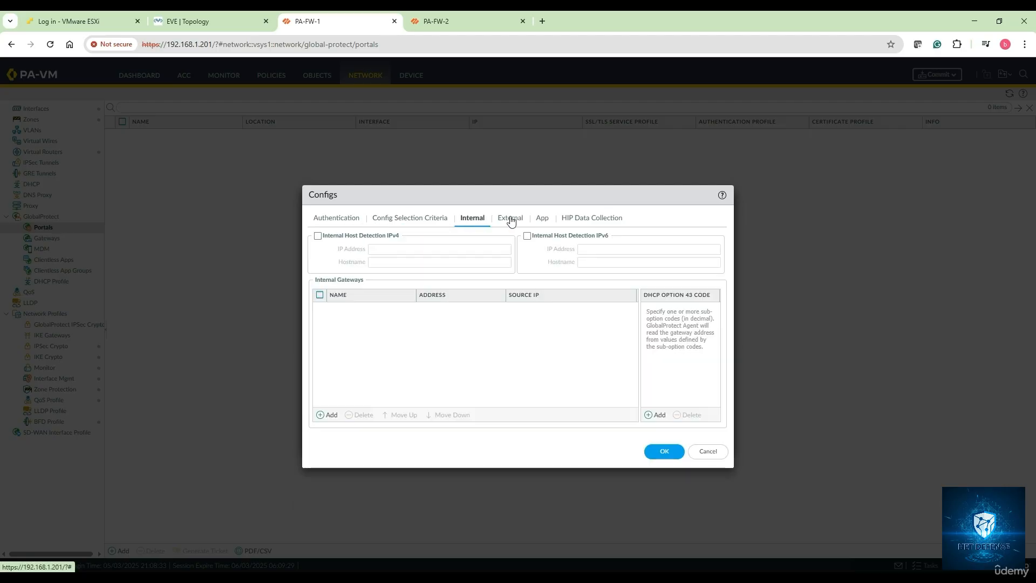
{"action": "left_click", "coordinate": [511, 220]}
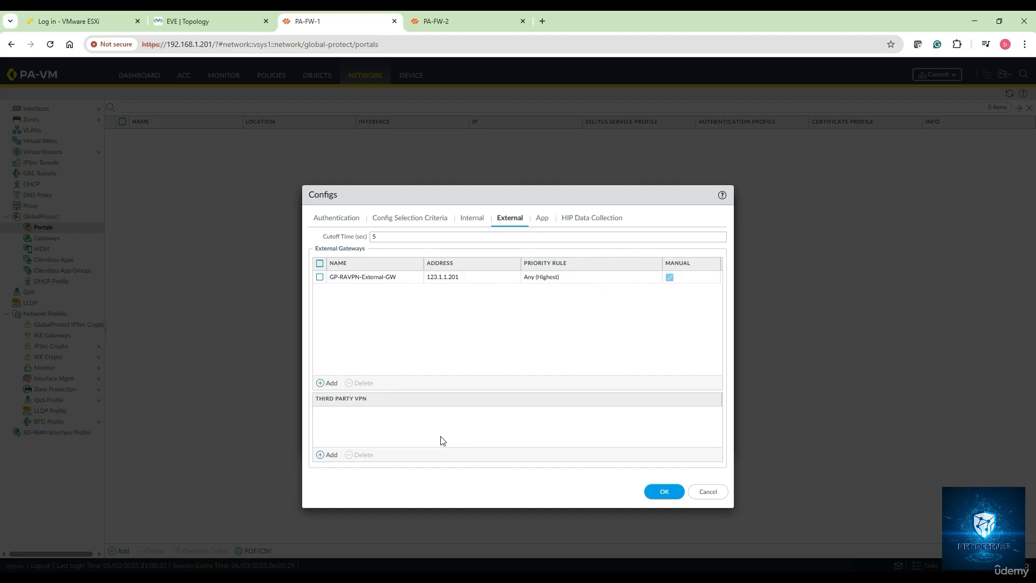
{"action": "left_click", "coordinate": [656, 492]}
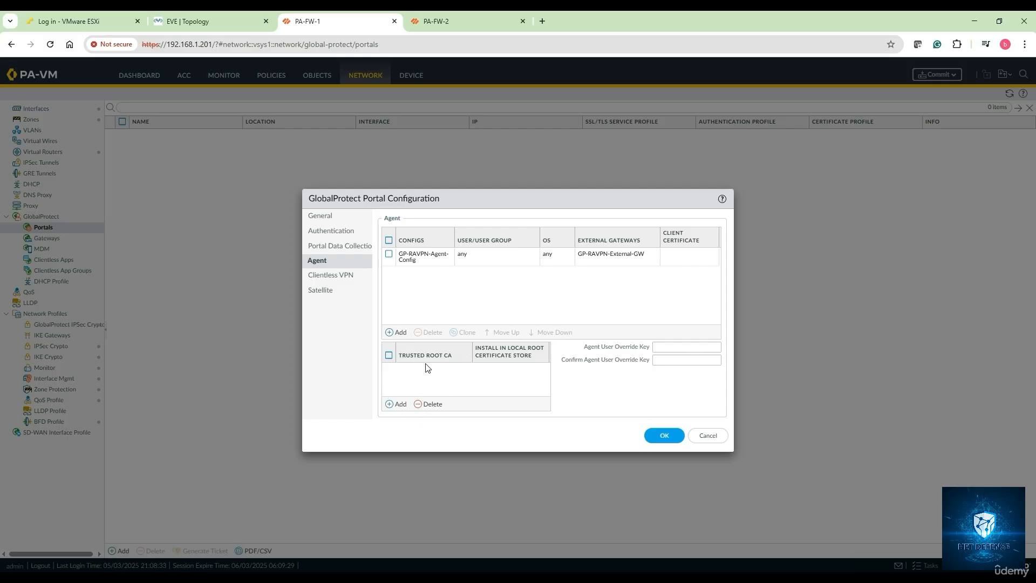
Step: Add GP-RAVPN-CERT as the agent's trusted root CA, installed in the local root certificate store, and save the portal configuration
{"action": "left_click", "coordinate": [400, 405]}
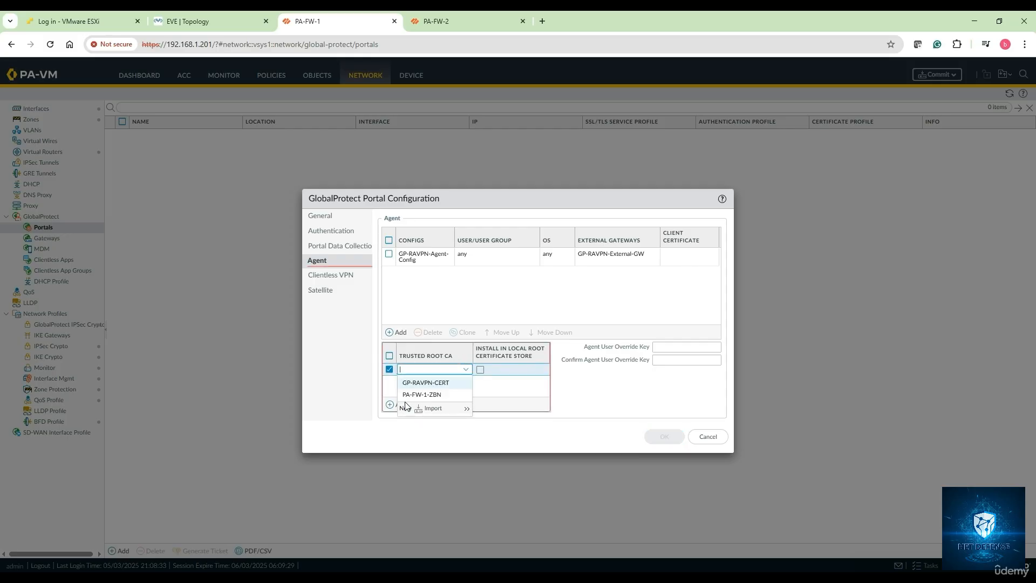
{"action": "left_click", "coordinate": [443, 383]}
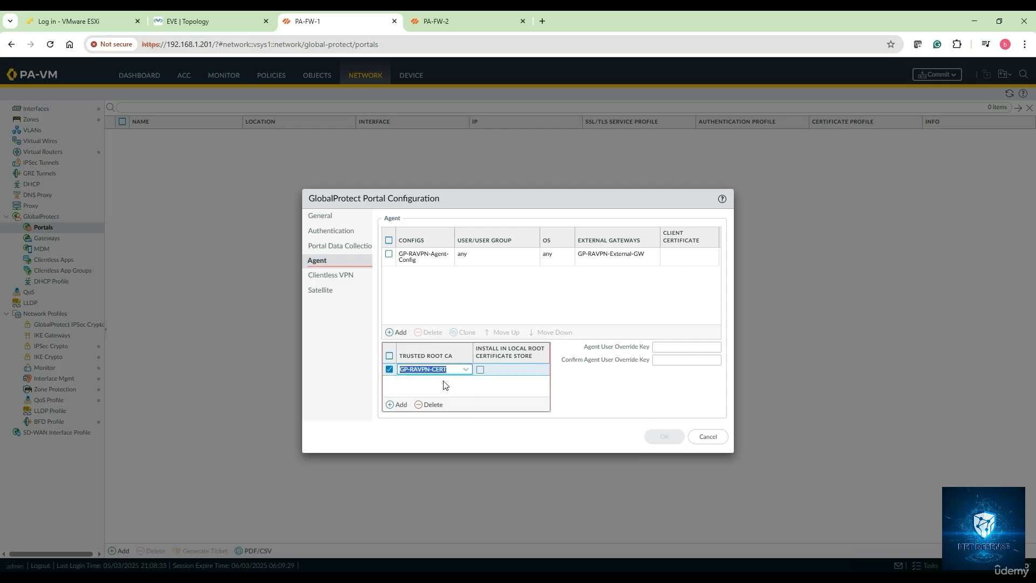
{"action": "left_click", "coordinate": [485, 372]}
{"action": "left_click", "coordinate": [480, 372]}
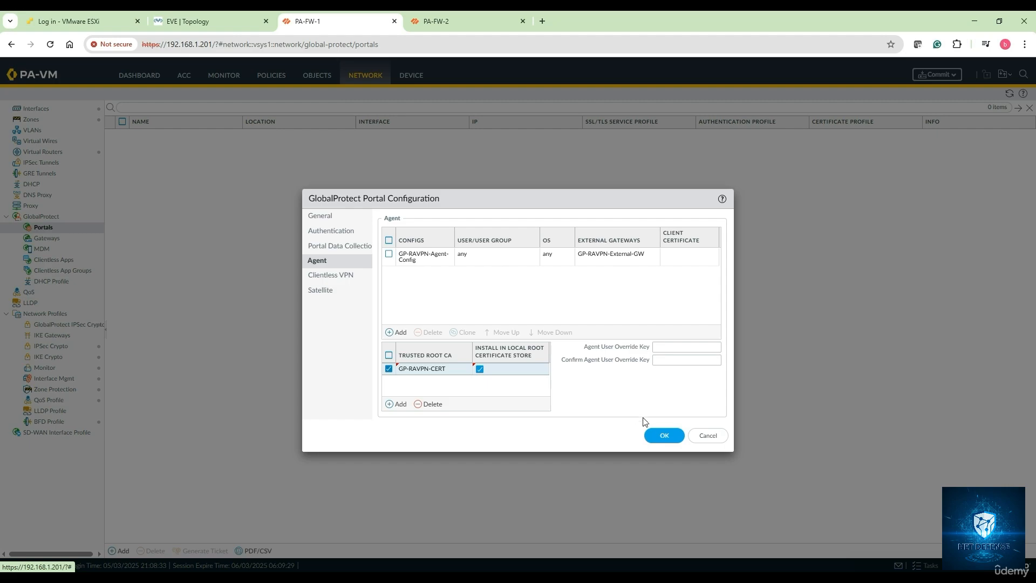
{"action": "left_click", "coordinate": [660, 436]}
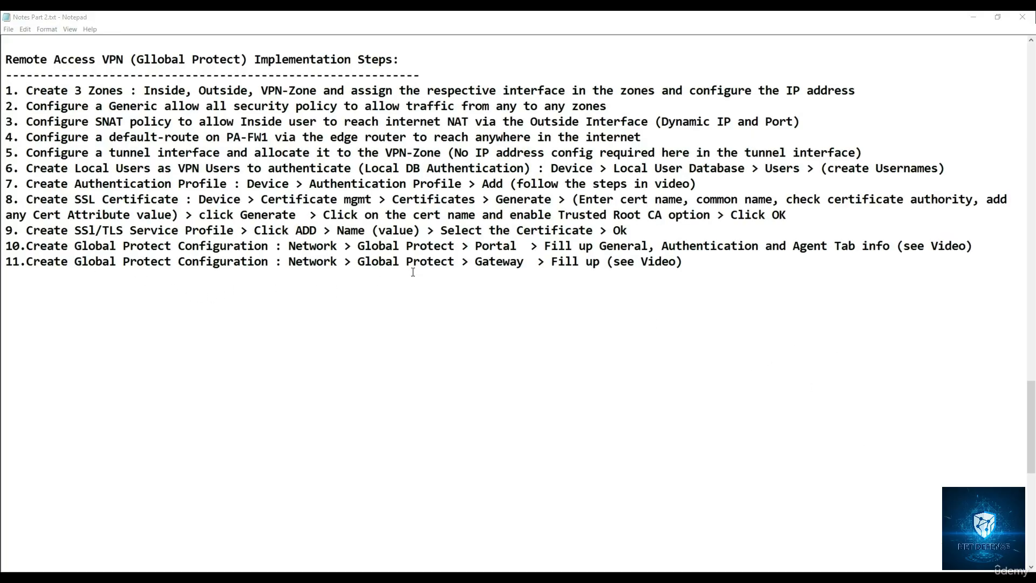
Step: Following the gateway item in the notes, start a new GlobalProtect gateway on PA-FW-1 named GP_RAVPN-Gateway-Config
{"action": "left_click_drag", "start_coordinate": [476, 263], "coordinate": [524, 265]}
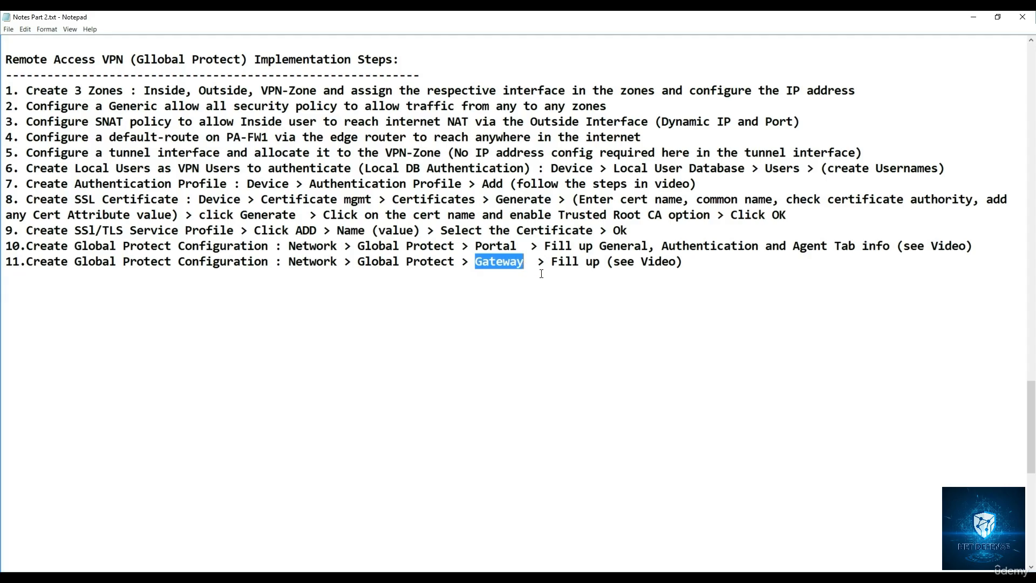
{"action": "left_click", "coordinate": [974, 17]}
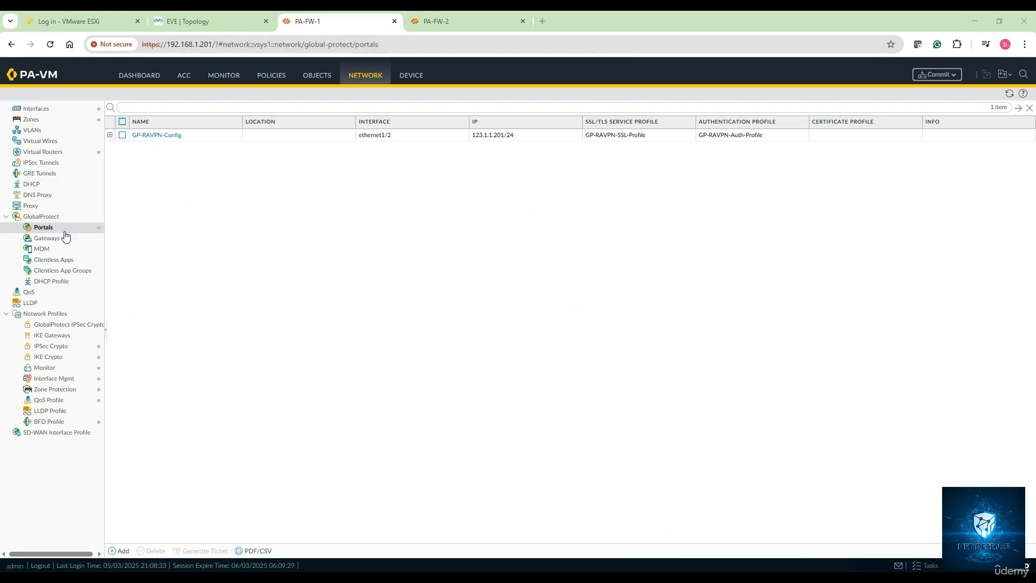
{"action": "left_click", "coordinate": [46, 239]}
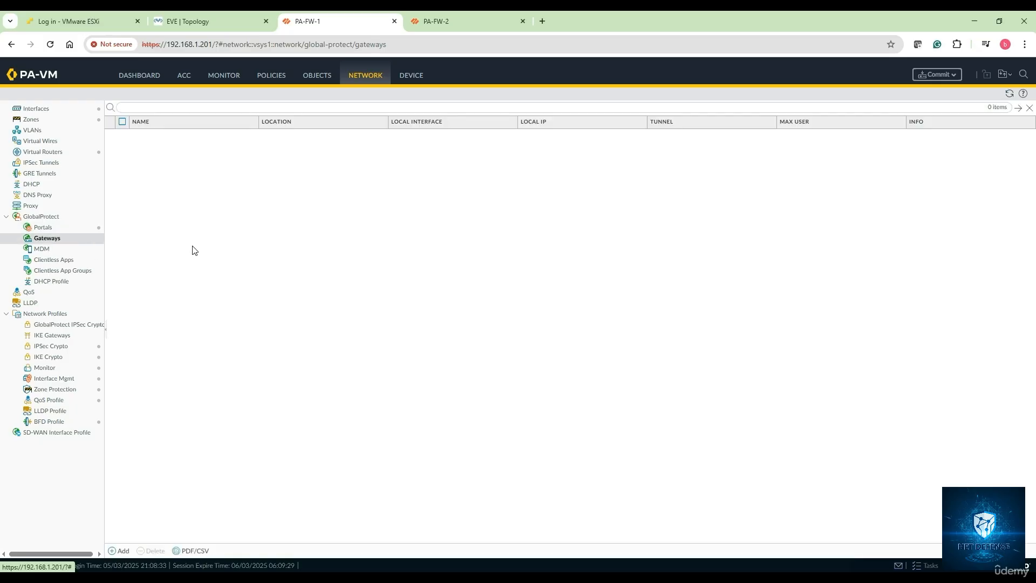
{"action": "left_click", "coordinate": [124, 551]}
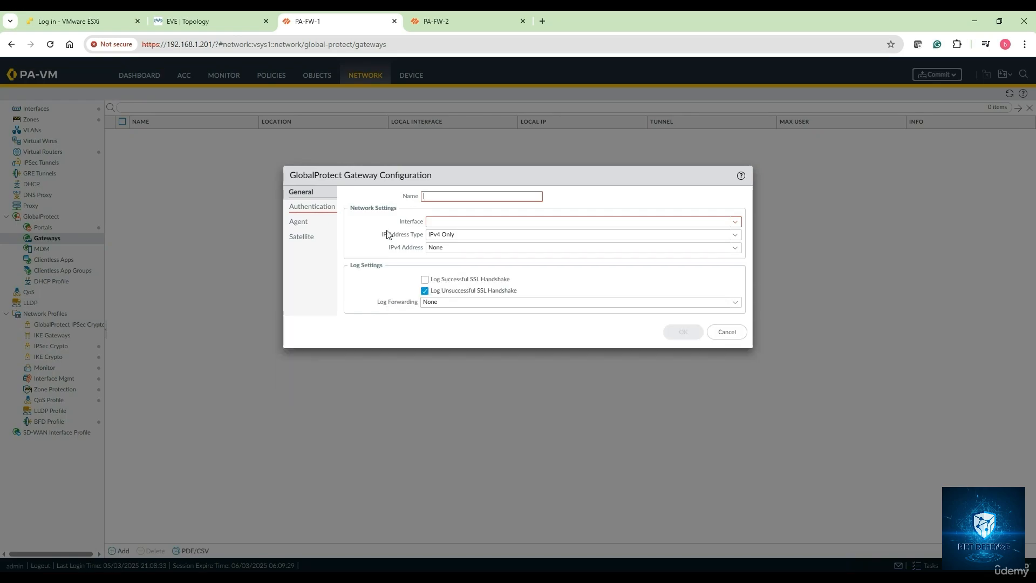
{"action": "left_click", "coordinate": [438, 198]}
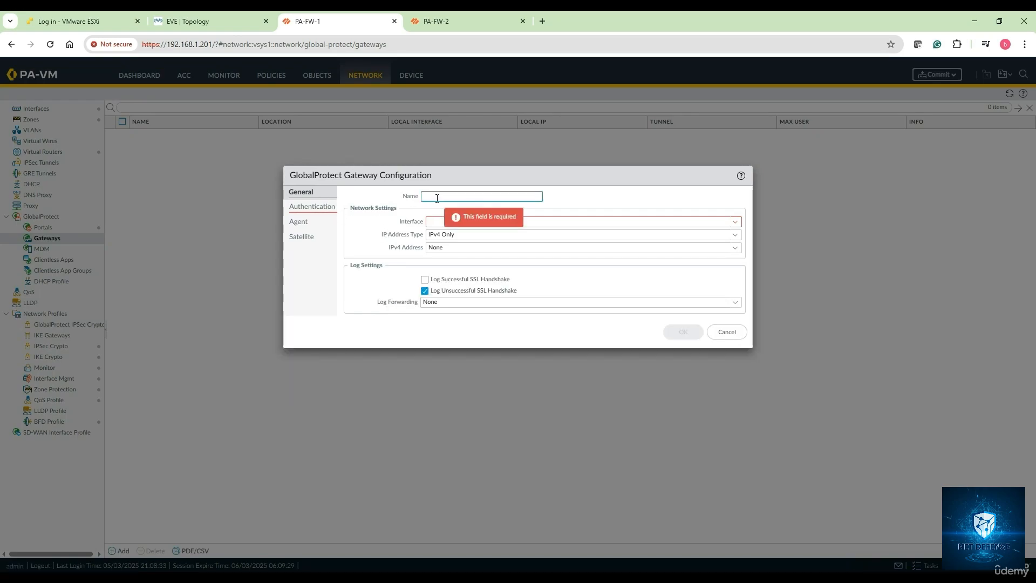
{"action": "type", "text": "GP_RAVPN-Ga"}
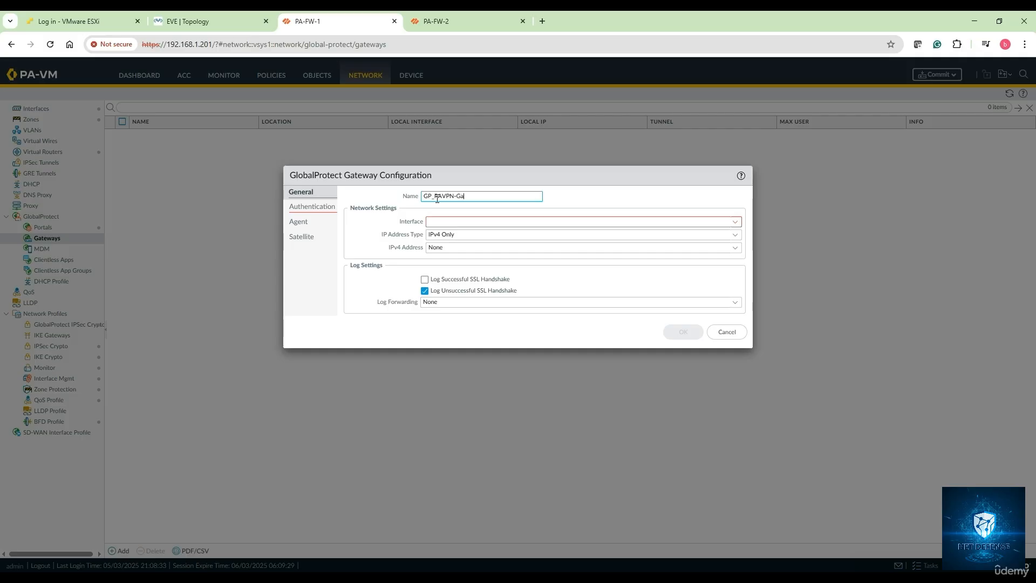
{"action": "type", "text": "teway-Config"}
Step: Assign the gateway to interface ethernet1/2 with IPv4 address 123.1.1.201/24
{"action": "left_click", "coordinate": [734, 223]}
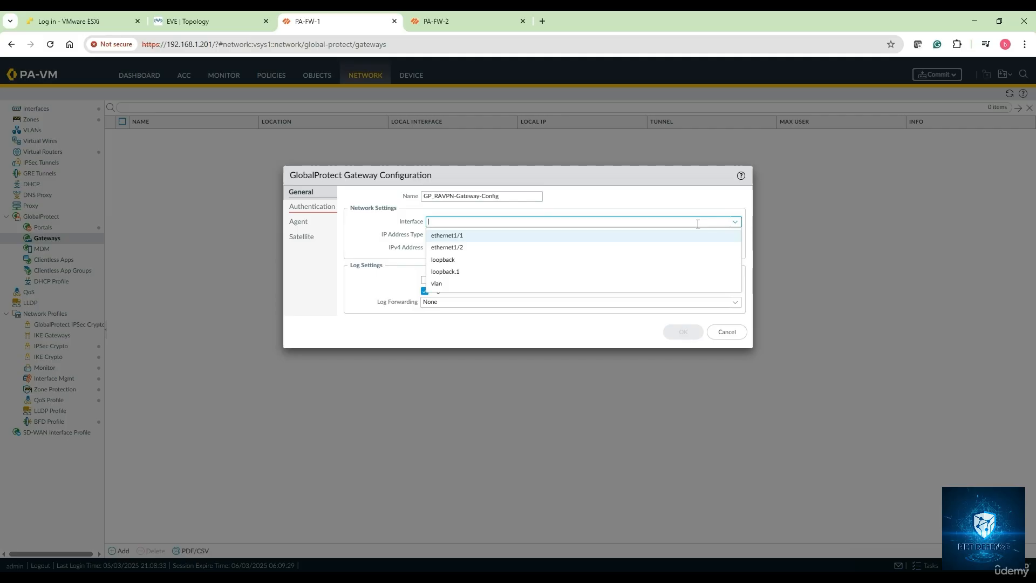
{"action": "left_click", "coordinate": [496, 247]}
{"action": "left_click", "coordinate": [736, 250]}
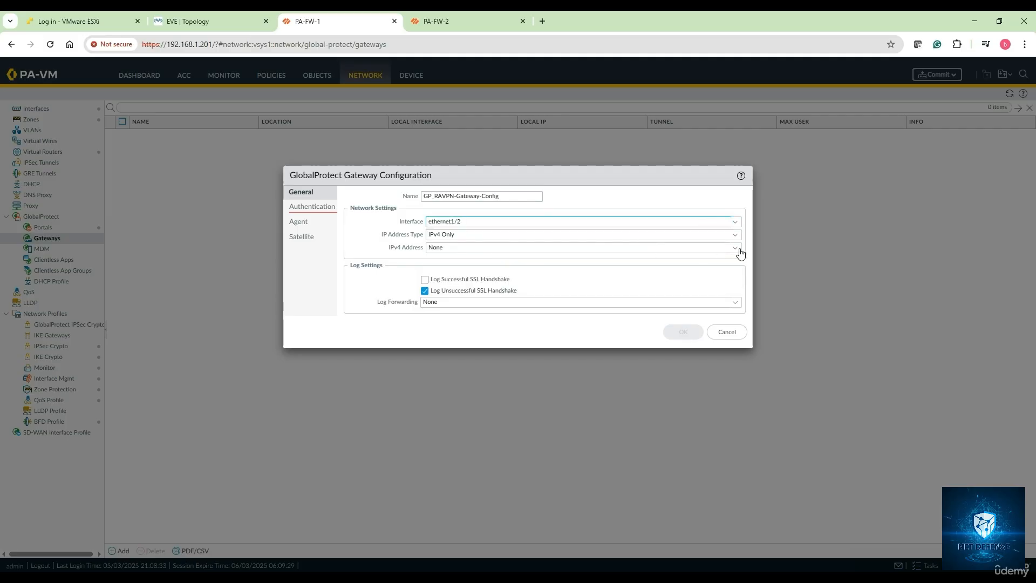
{"action": "left_click", "coordinate": [508, 273]}
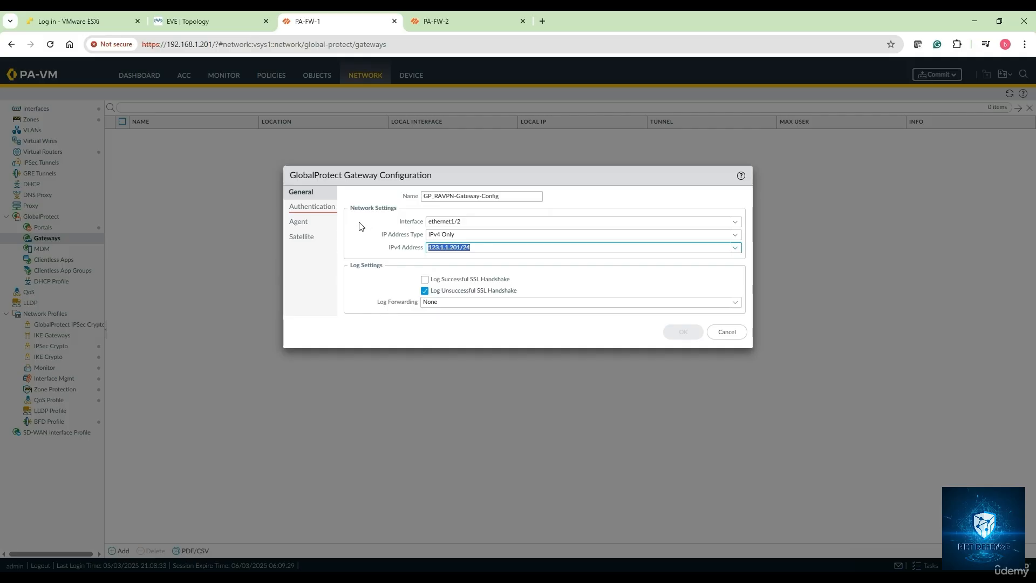
Step: Set the gateway's server authentication to the SSL/TLS service profile GP-RAVPN-SSL-Profile
{"action": "left_click", "coordinate": [318, 209]}
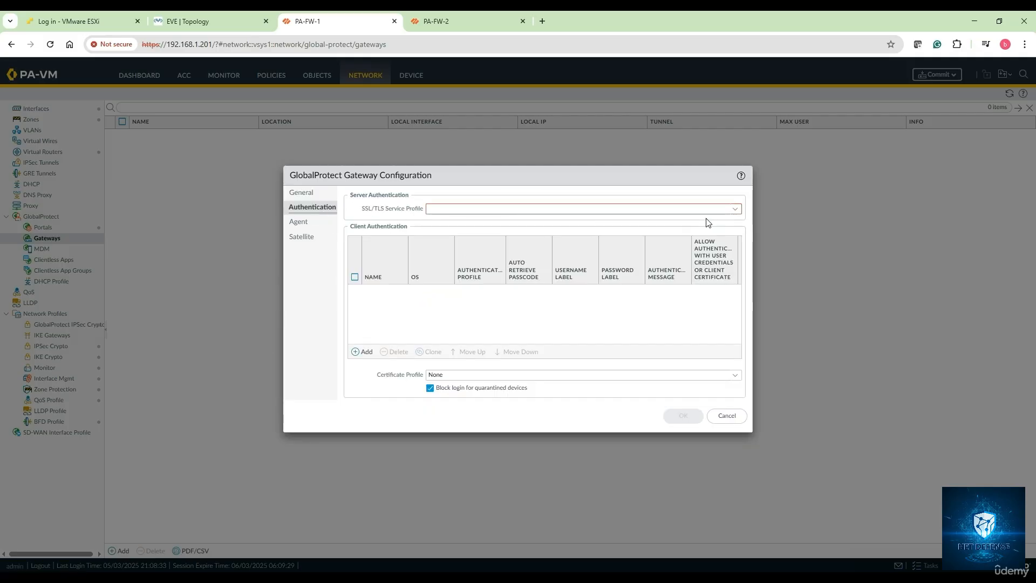
{"action": "left_click", "coordinate": [736, 209]}
{"action": "left_click", "coordinate": [549, 226]}
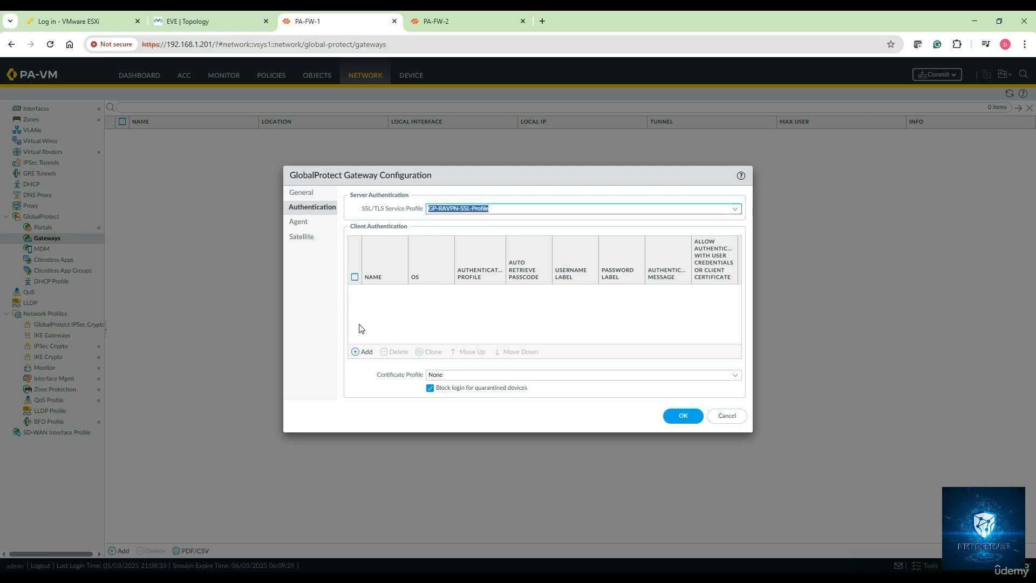
Step: Add a gateway client authentication entry named GP-RAVPN-Client-Auth-Config using the authentication profile GP-RAVPN-Auth-Profile
{"action": "left_click", "coordinate": [366, 354]}
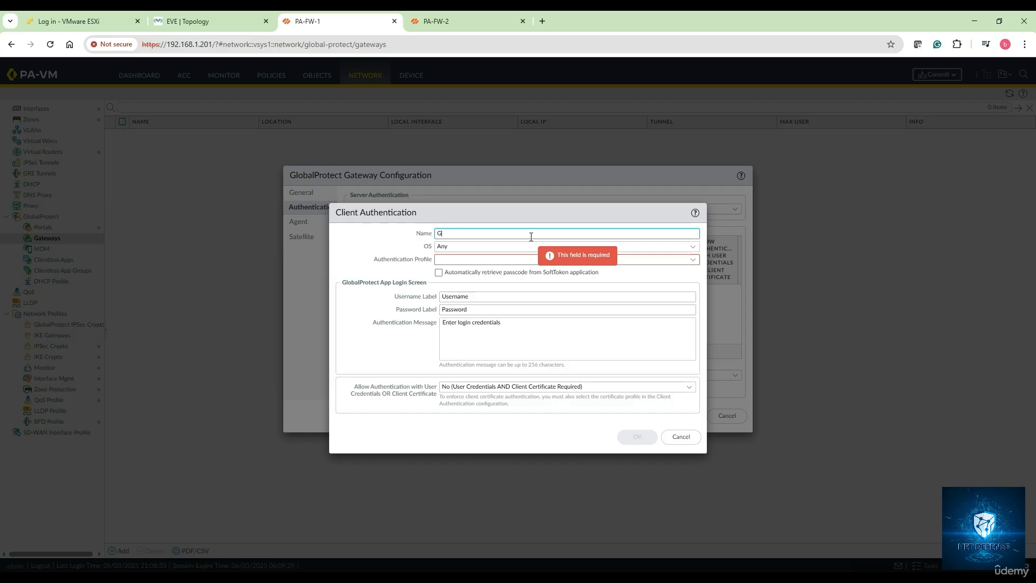
{"action": "type", "text": "GP-RAVPN-Clien"}
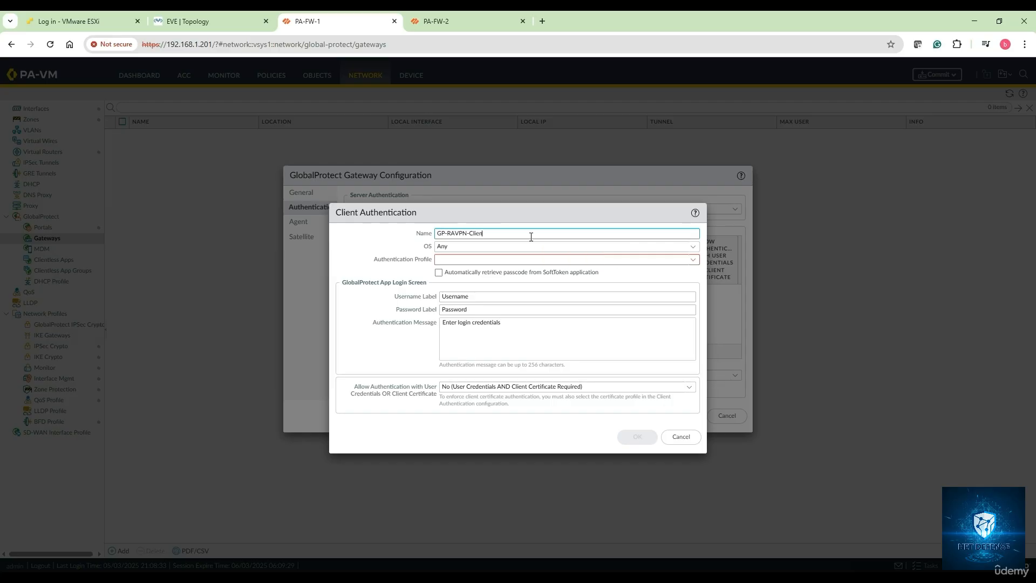
{"action": "type", "text": "t-Auth-Config"}
{"action": "left_click", "coordinate": [693, 259]}
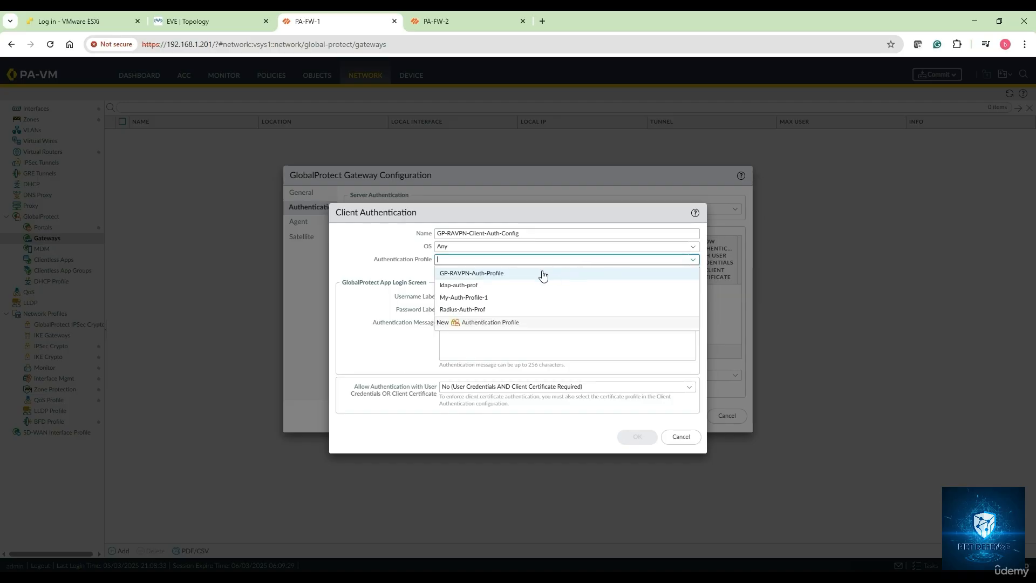
{"action": "left_click", "coordinate": [506, 274]}
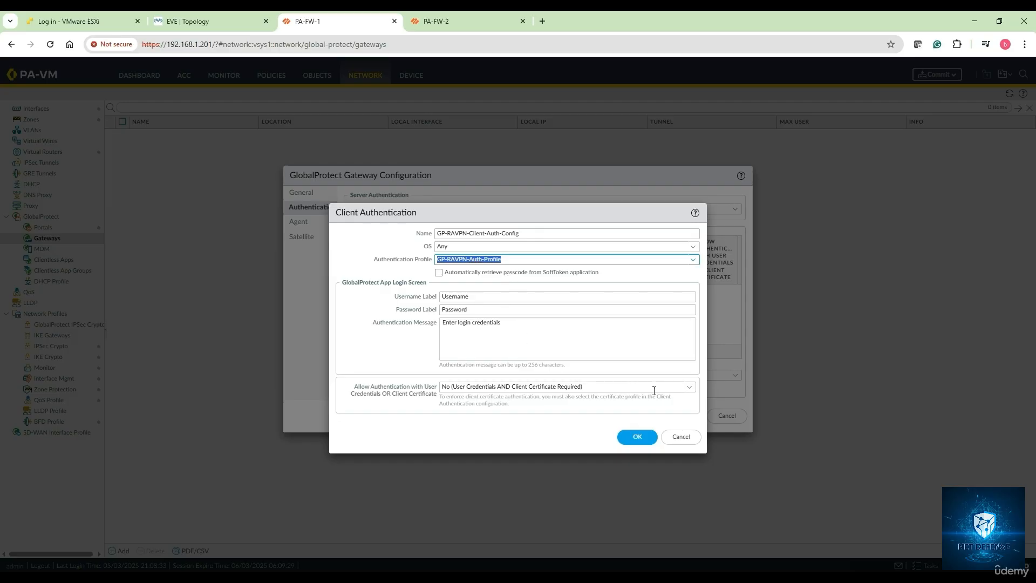
Step: Allow authentication with either user credentials or a client certificate, and save the client authentication entry
{"action": "left_click", "coordinate": [689, 389]}
{"action": "left_click", "coordinate": [497, 412]}
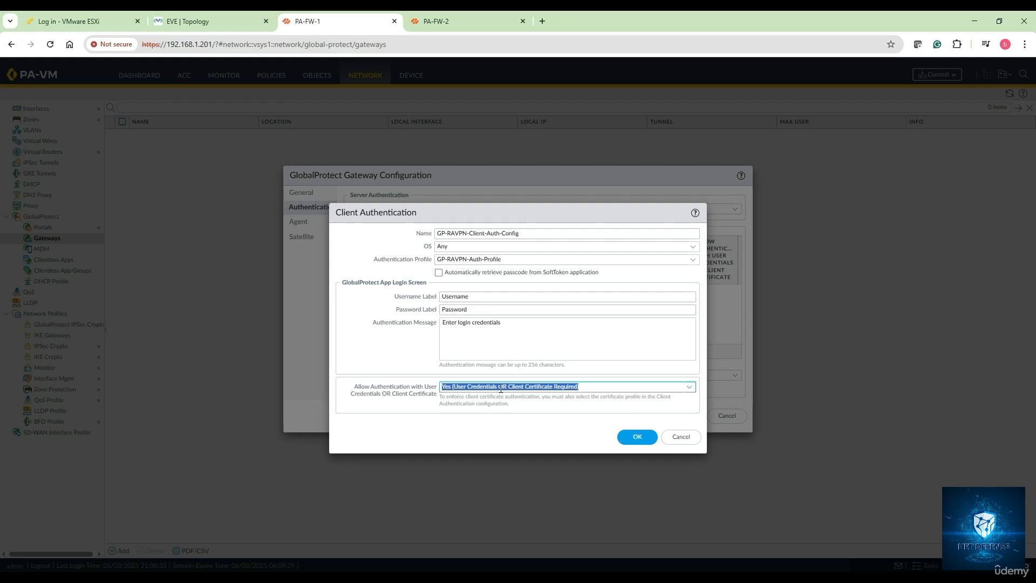
{"action": "left_click", "coordinate": [638, 437]}
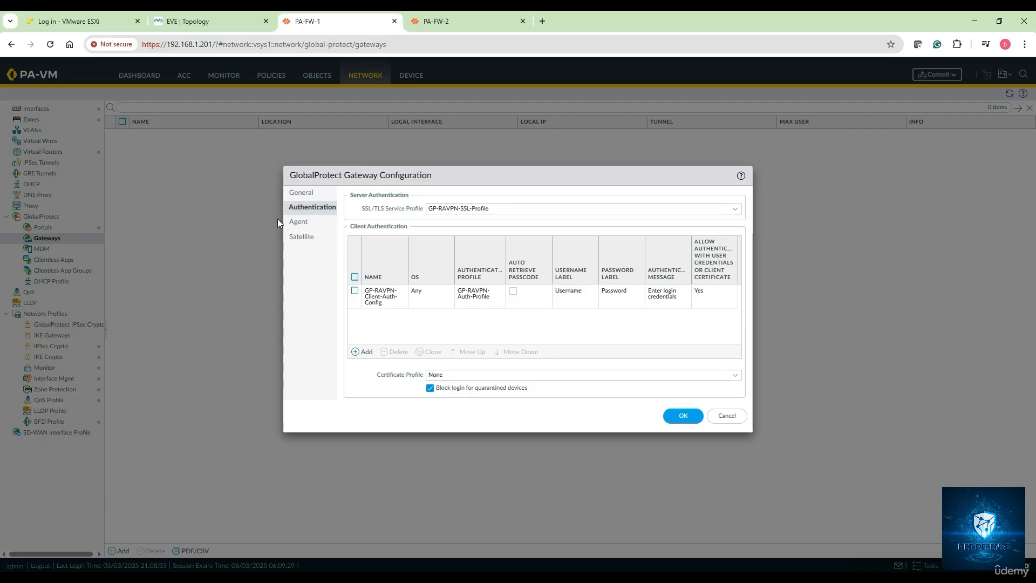
Step: Enable tunnel mode for the gateway agent on interface tunnel.11, keeping IPSec enabled with the default GlobalProtect IPSec crypto profile
{"action": "left_click", "coordinate": [296, 223]}
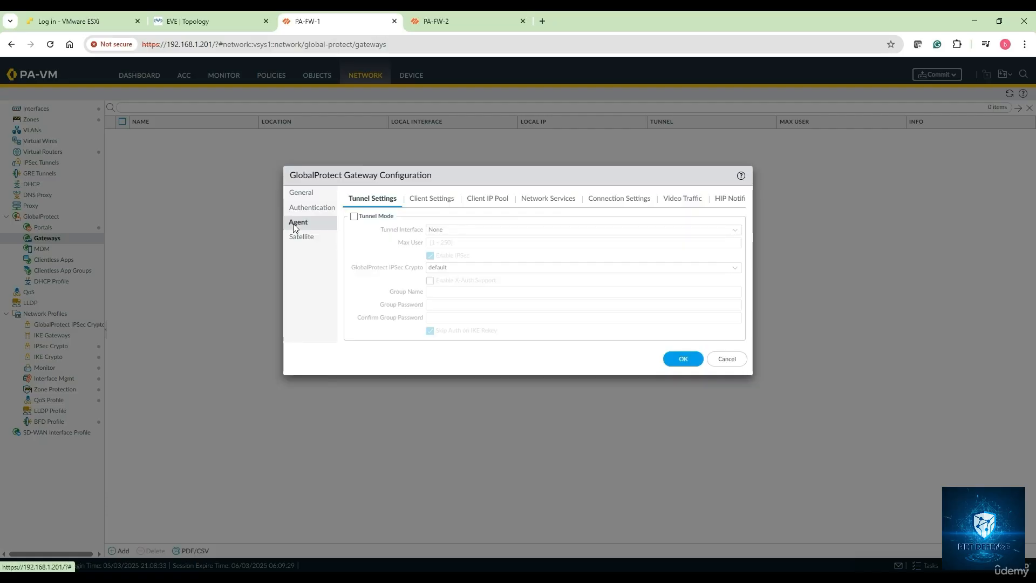
{"action": "left_click", "coordinate": [355, 216]}
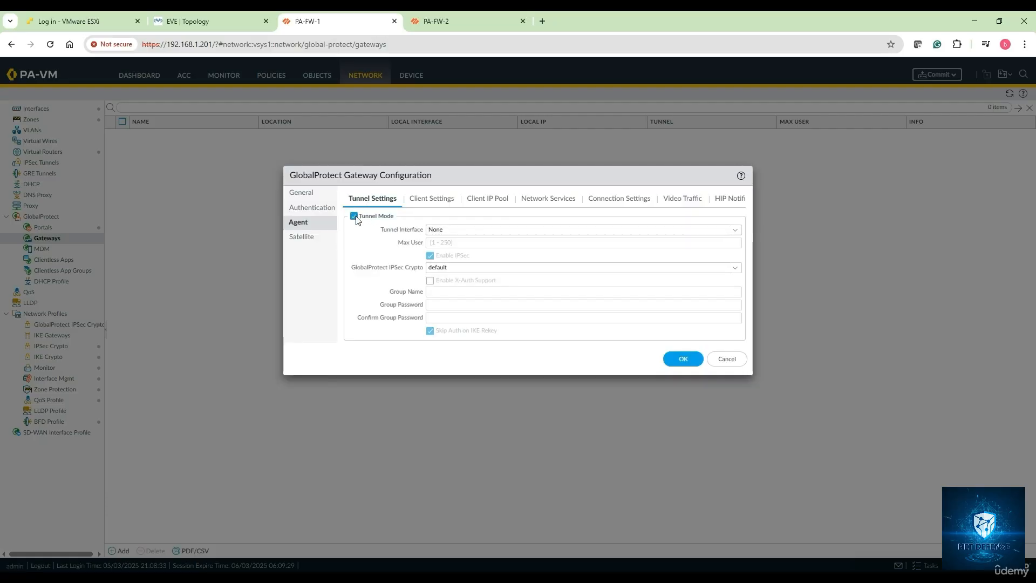
{"action": "left_click", "coordinate": [734, 233]}
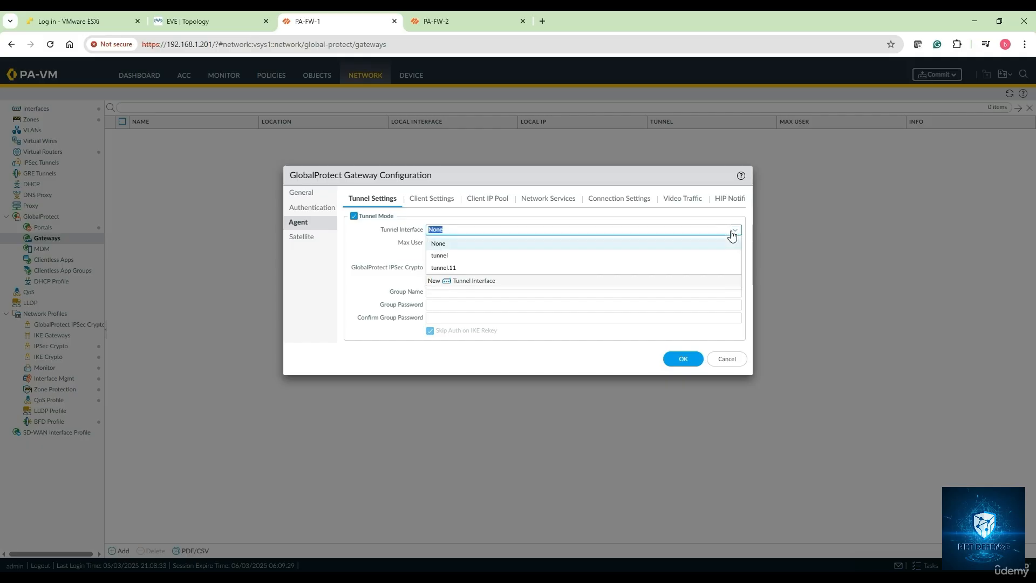
{"action": "left_click", "coordinate": [457, 268]}
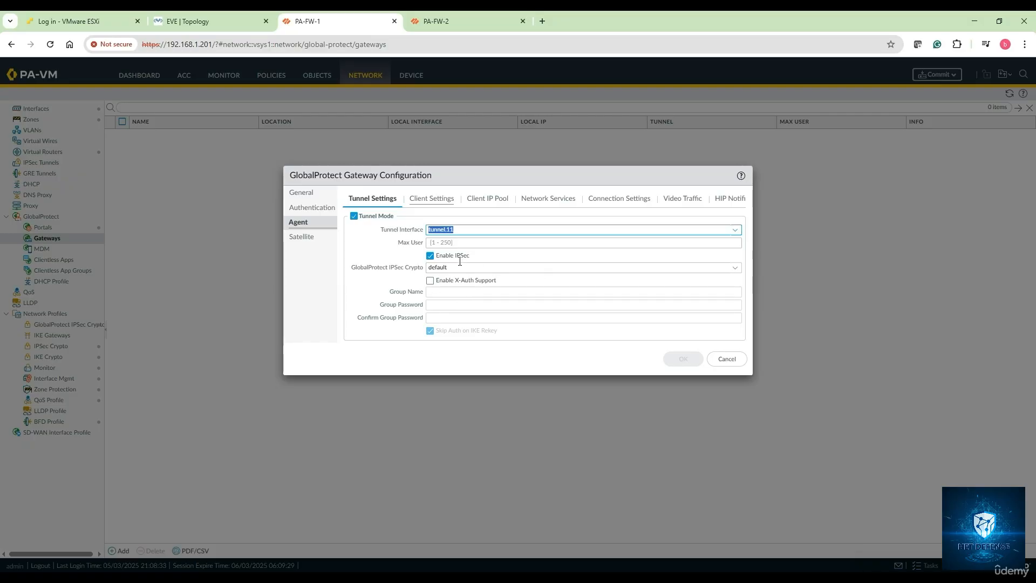
{"action": "left_click", "coordinate": [735, 268]}
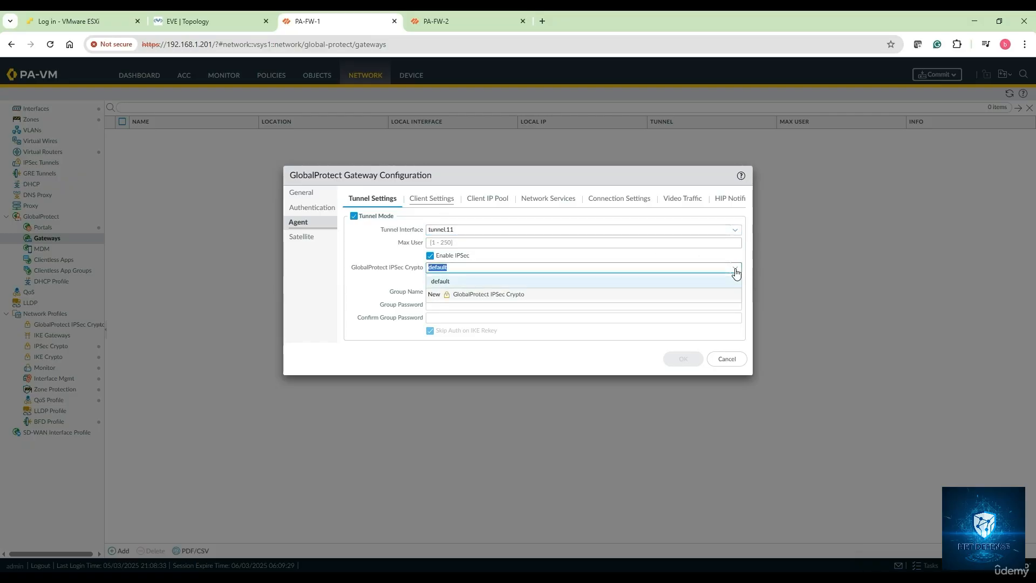
{"action": "left_click", "coordinate": [736, 268]}
Step: Add a client settings config named GP_RAVPN-Client-Settings to the gateway agent
{"action": "left_click", "coordinate": [432, 200]}
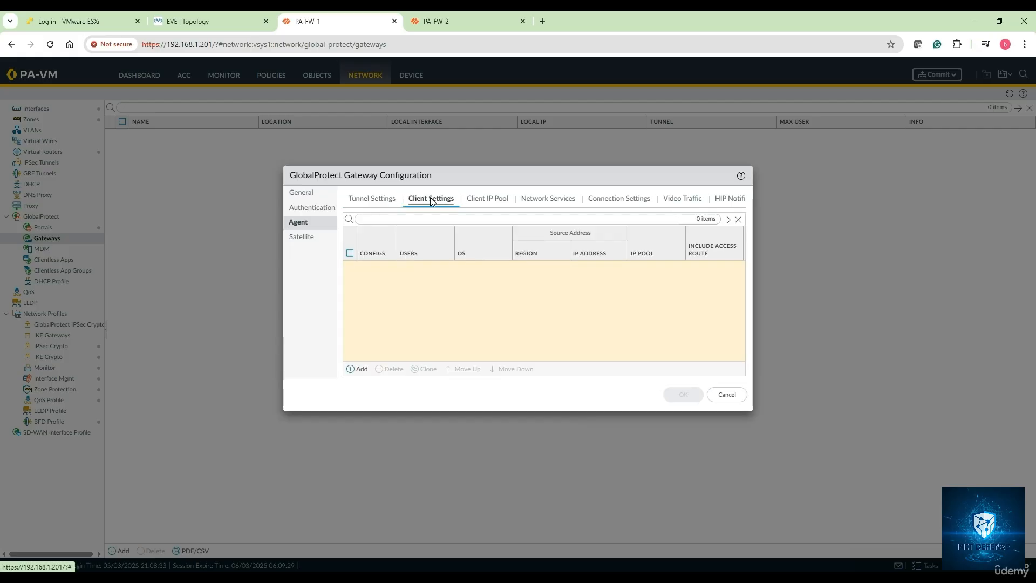
{"action": "left_click", "coordinate": [358, 369]}
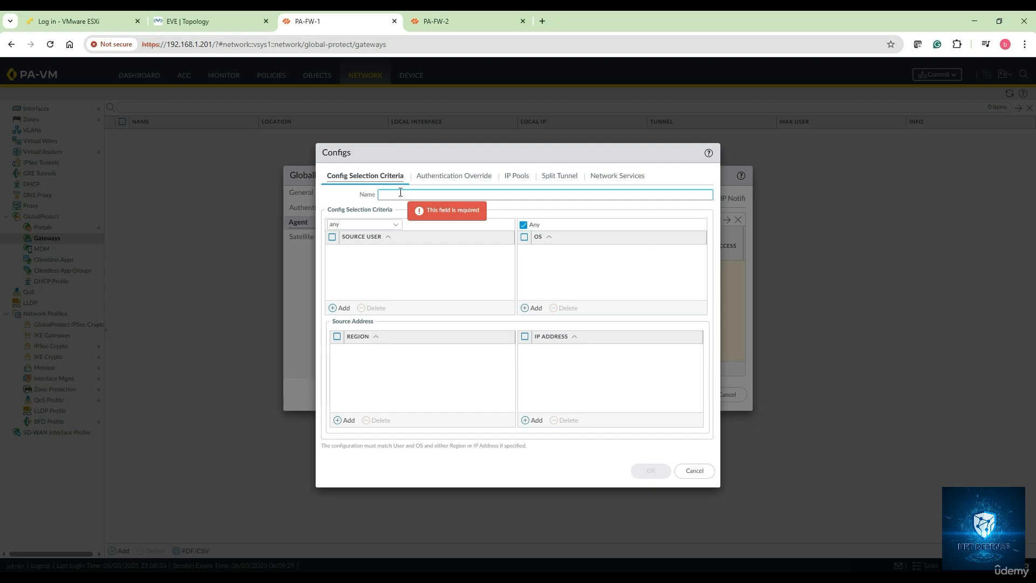
{"action": "type", "text": "G"}
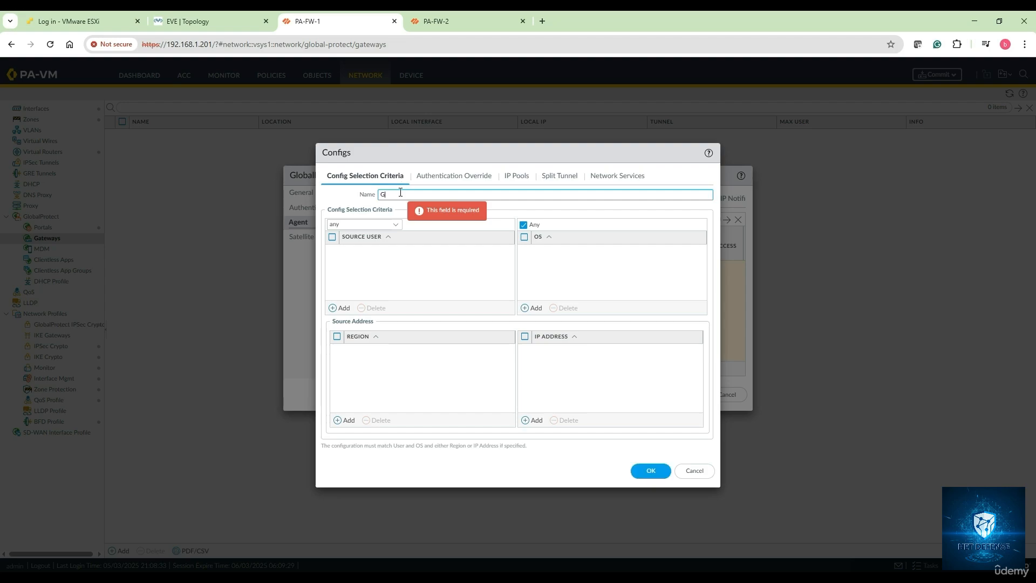
{"action": "type", "text": "P_RAVPN-"}
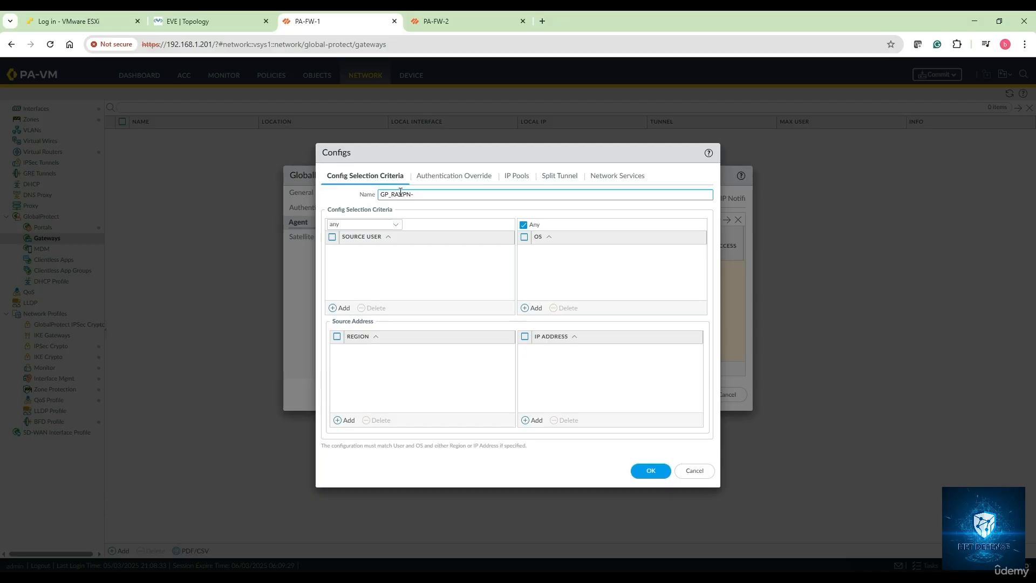
{"action": "type", "text": "Client-Settings"}
Step: Skip the authentication override options and add the IP pool range 100.100.100.1-100.100.100.20 to the client settings config
{"action": "left_click", "coordinate": [456, 182]}
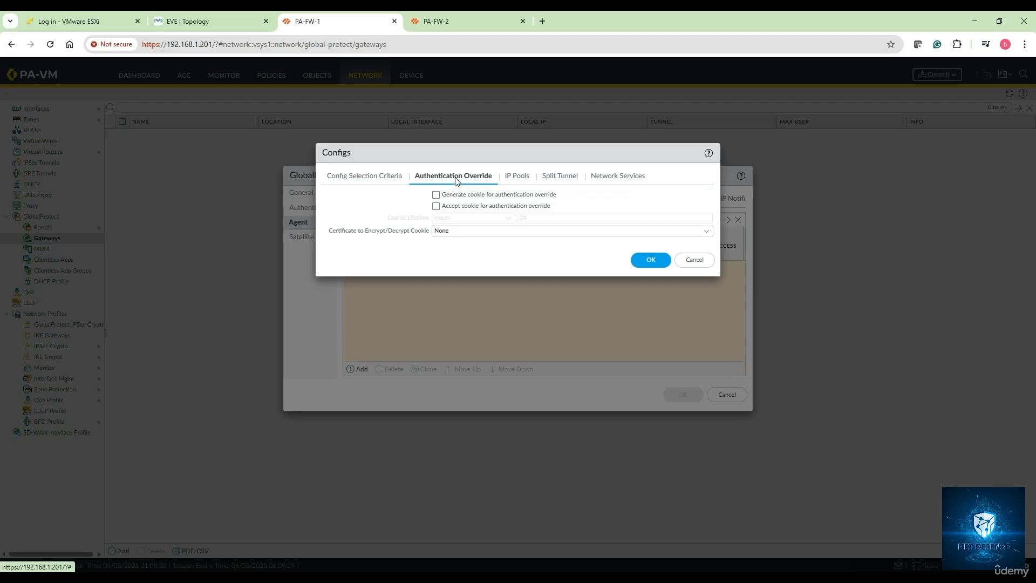
{"action": "left_click", "coordinate": [518, 179]}
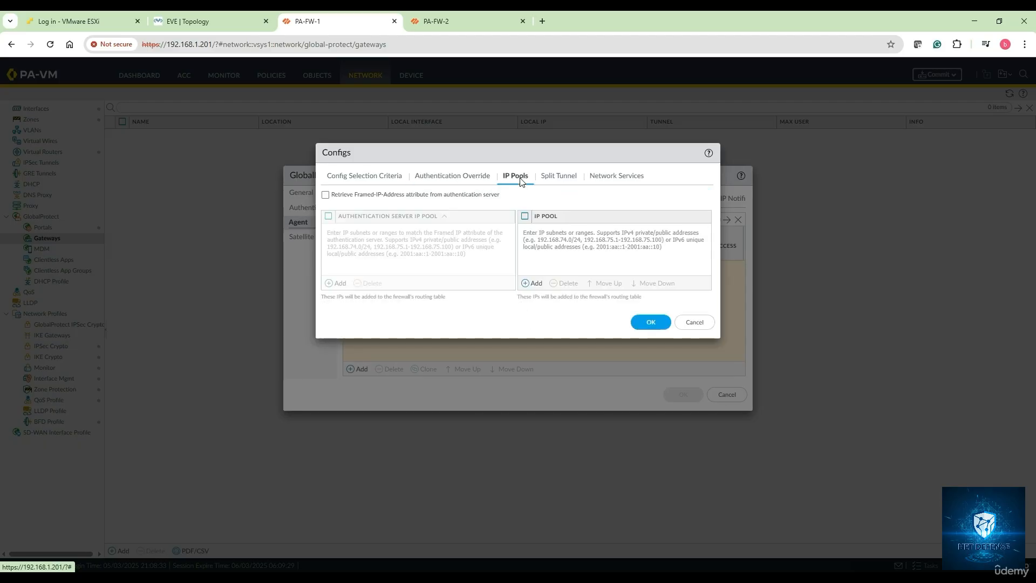
{"action": "left_click", "coordinate": [534, 284]}
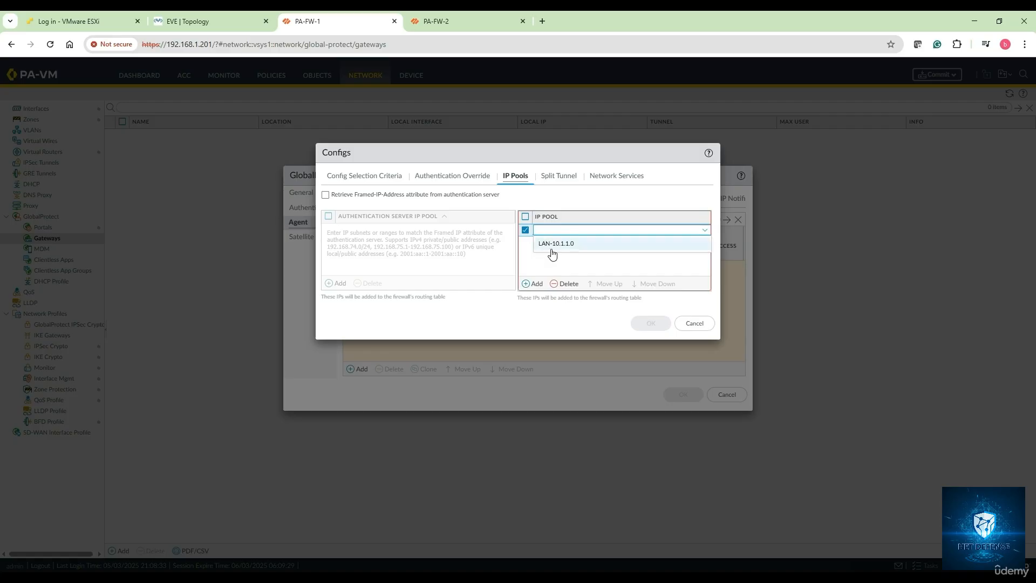
{"action": "type", "text": "100.10"}
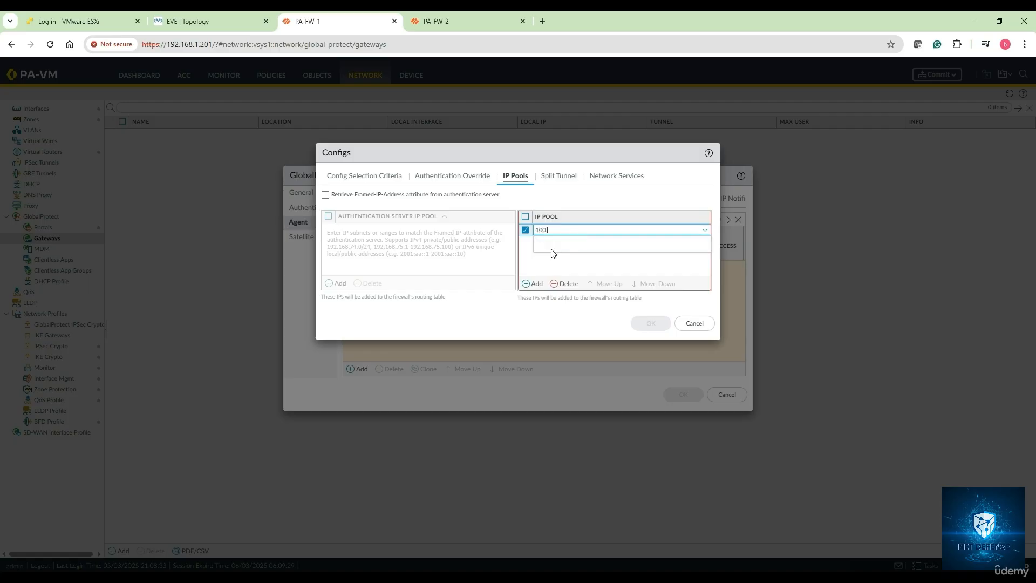
{"action": "type", "text": "0.100"}
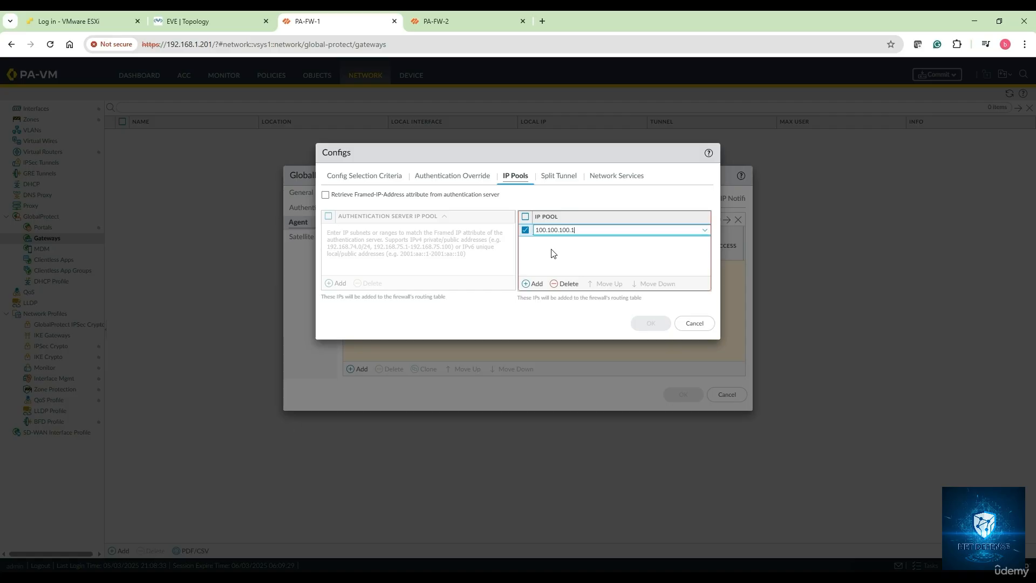
{"action": "type", "text": ".1"}
{"action": "type", "text": "-100.10"}
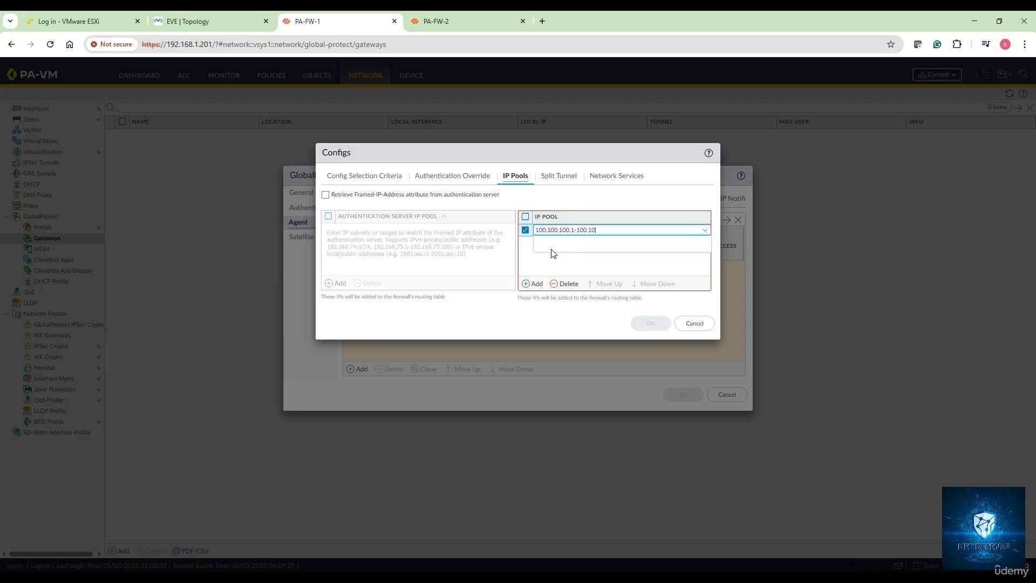
{"action": "type", "text": "0.10p."}
{"action": "type", "text": "20"}
{"action": "left_click", "coordinate": [555, 262]}
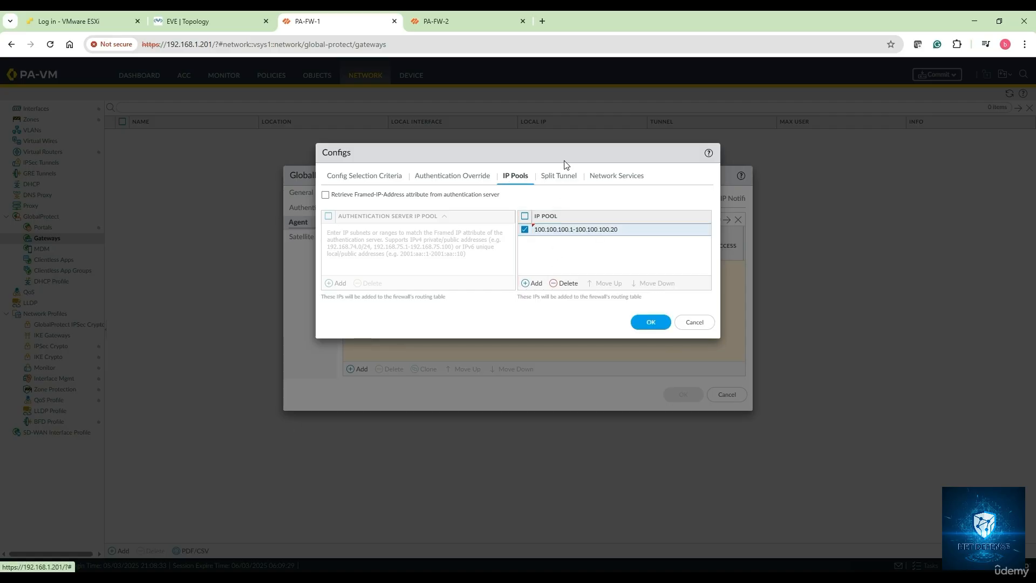
Step: Open the config's split tunnel access routes and check the EVE topology for the networks remote users need to reach
{"action": "left_click", "coordinate": [562, 182]}
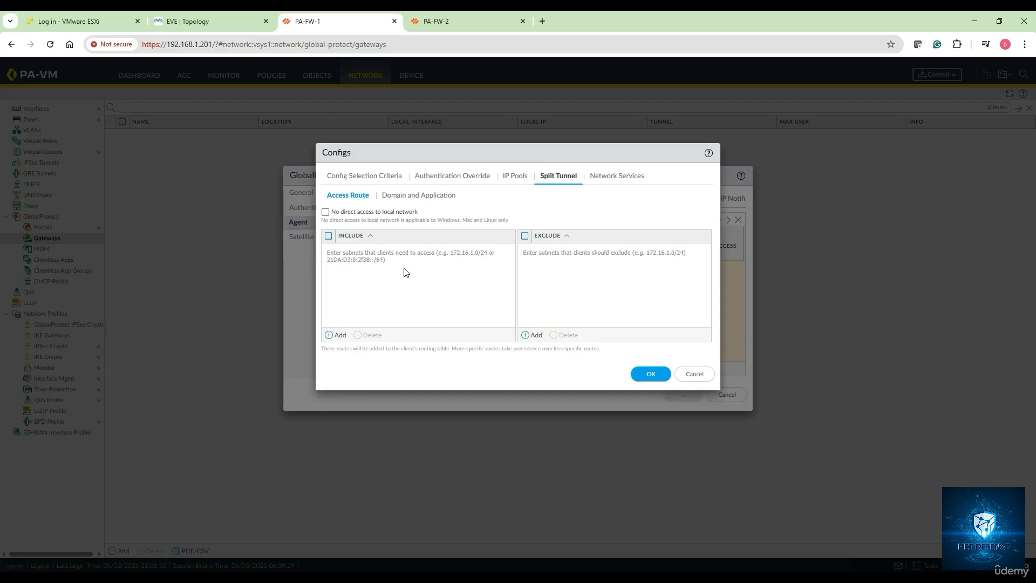
{"action": "left_click", "coordinate": [225, 22]}
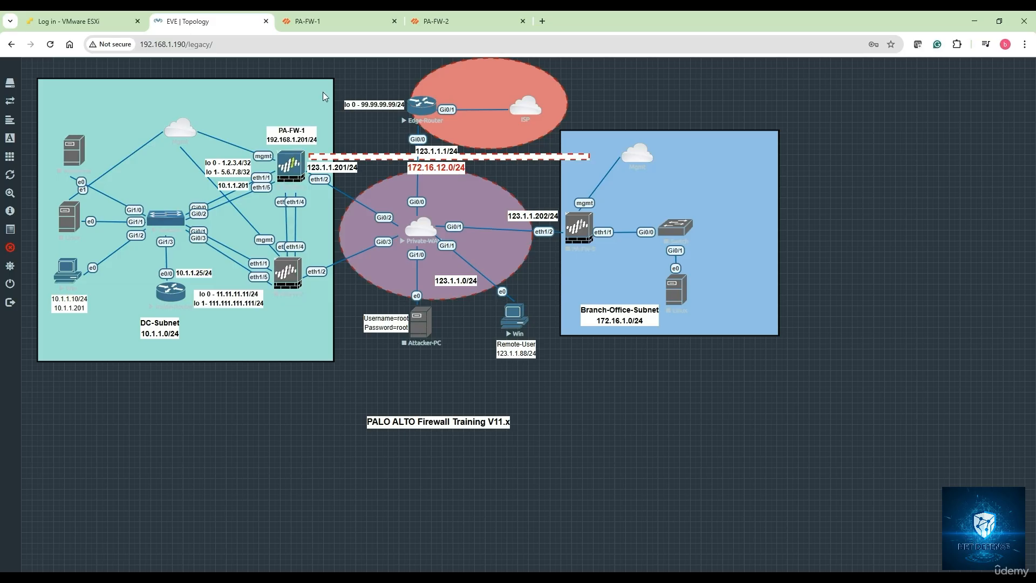
Step: Return to PA-FW-1 and add 10.1.1.0/24 to the included access routes of the split tunnel
{"action": "left_click", "coordinate": [335, 21]}
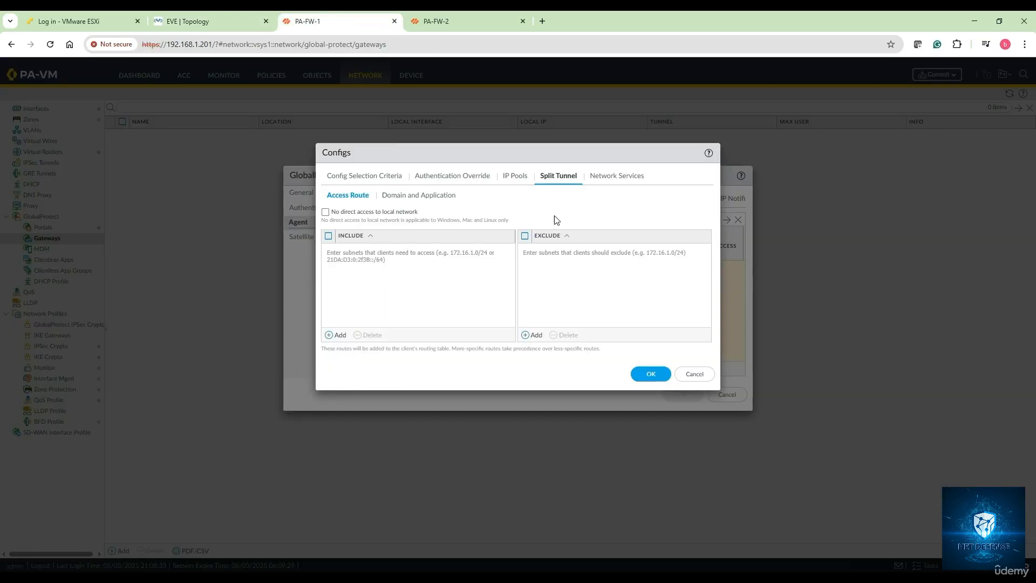
{"action": "left_click", "coordinate": [336, 335]}
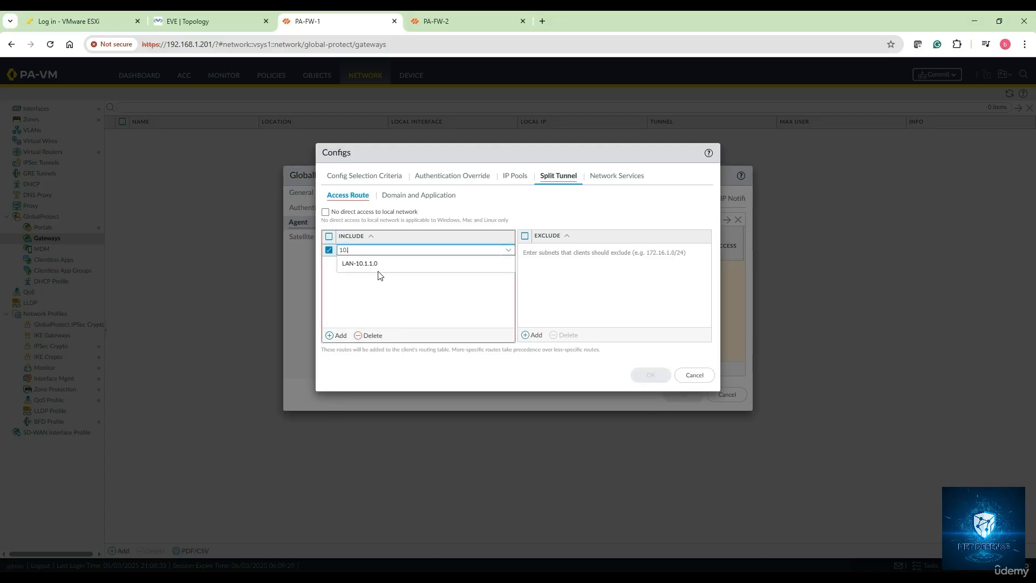
{"action": "type", "text": "10.1.1.0/24"}
{"action": "left_click", "coordinate": [378, 314]}
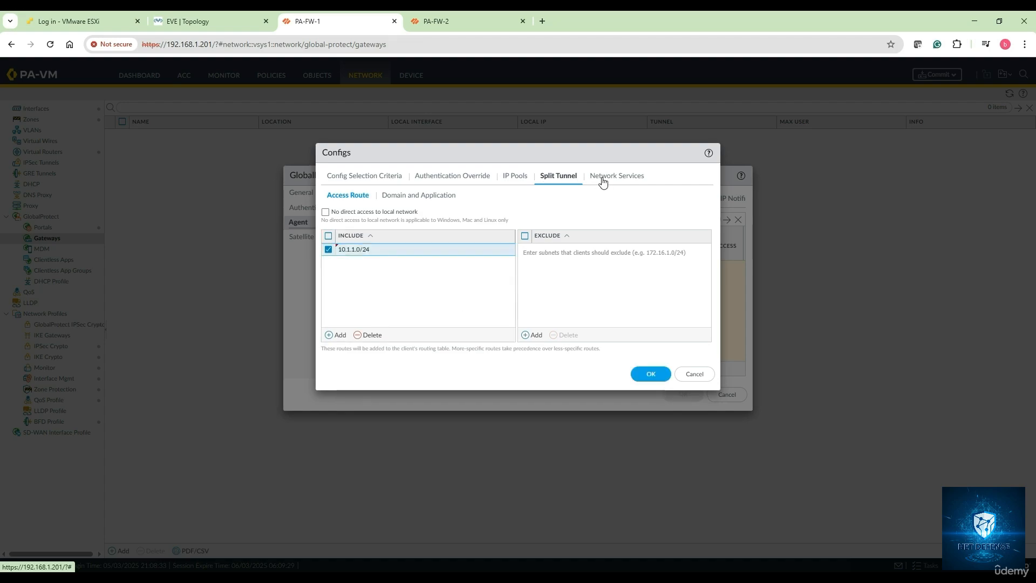
Step: Set the client config's DNS server to 8.8.8.8, recheck its other settings and save the config
{"action": "left_click", "coordinate": [604, 181]}
{"action": "left_click", "coordinate": [463, 194]}
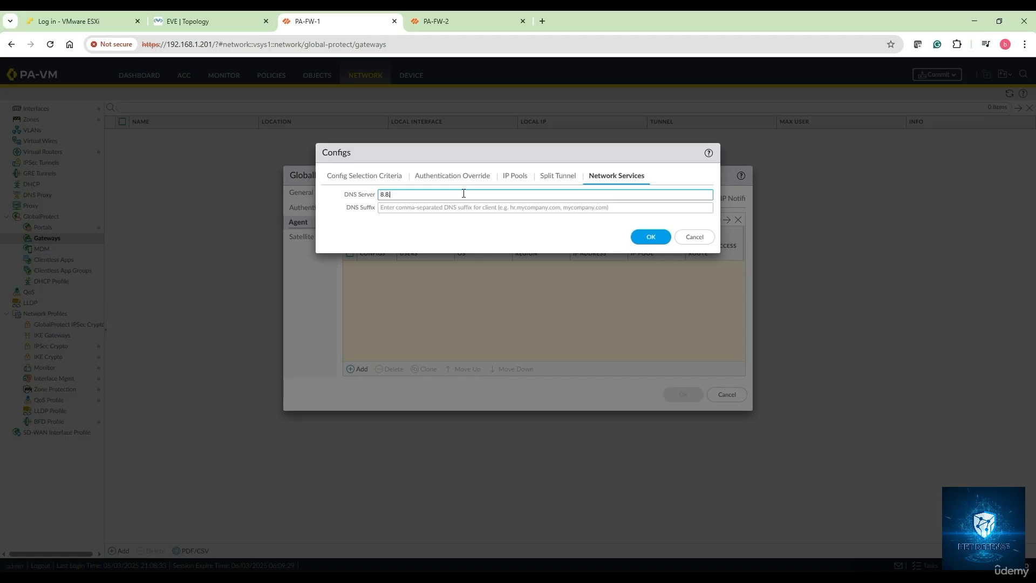
{"action": "left_click", "coordinate": [456, 233]}
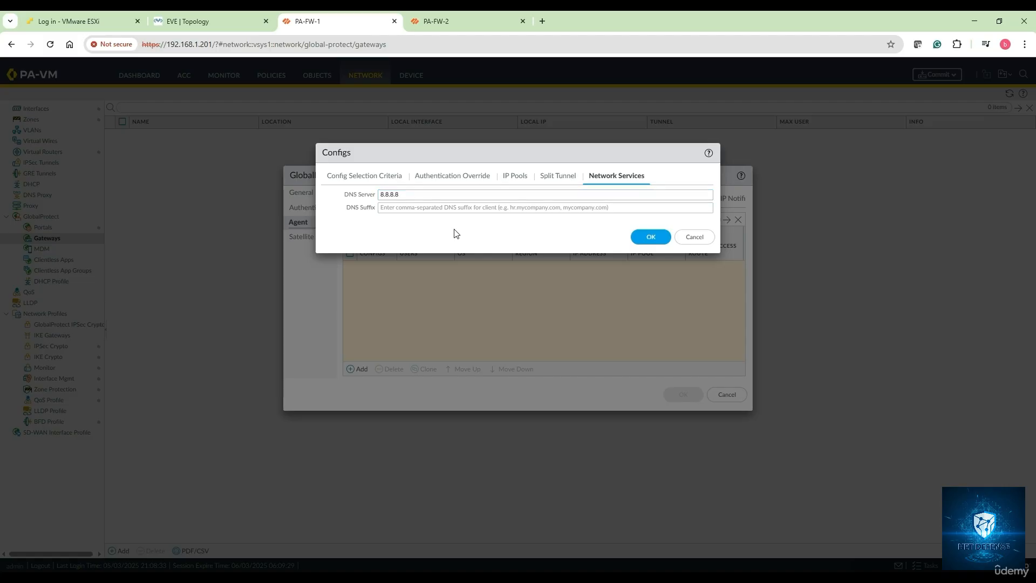
{"action": "left_click", "coordinate": [557, 179]}
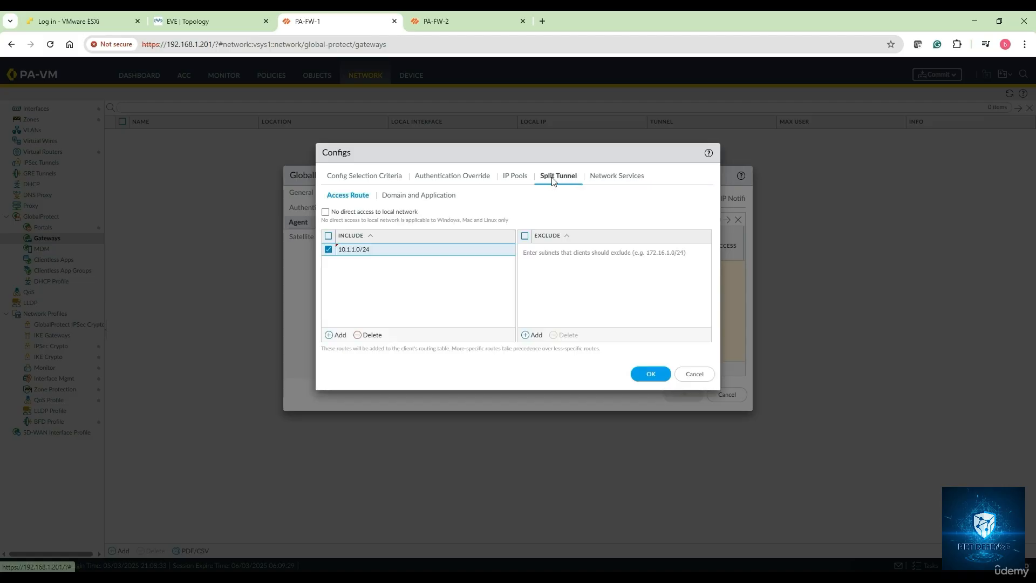
{"action": "left_click", "coordinate": [515, 180]}
{"action": "left_click", "coordinate": [432, 181]}
{"action": "left_click", "coordinate": [386, 180]}
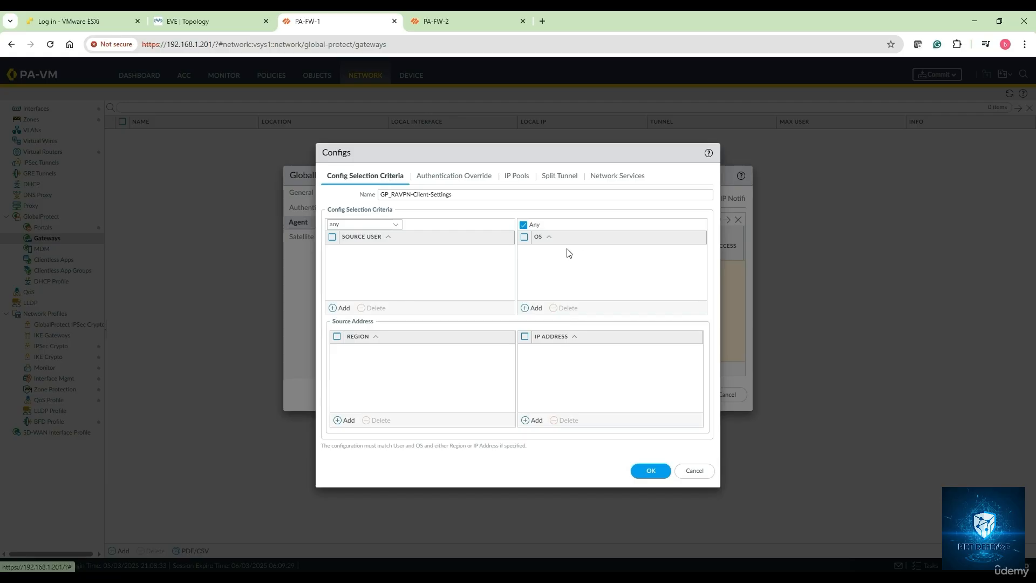
{"action": "left_click", "coordinate": [651, 472]}
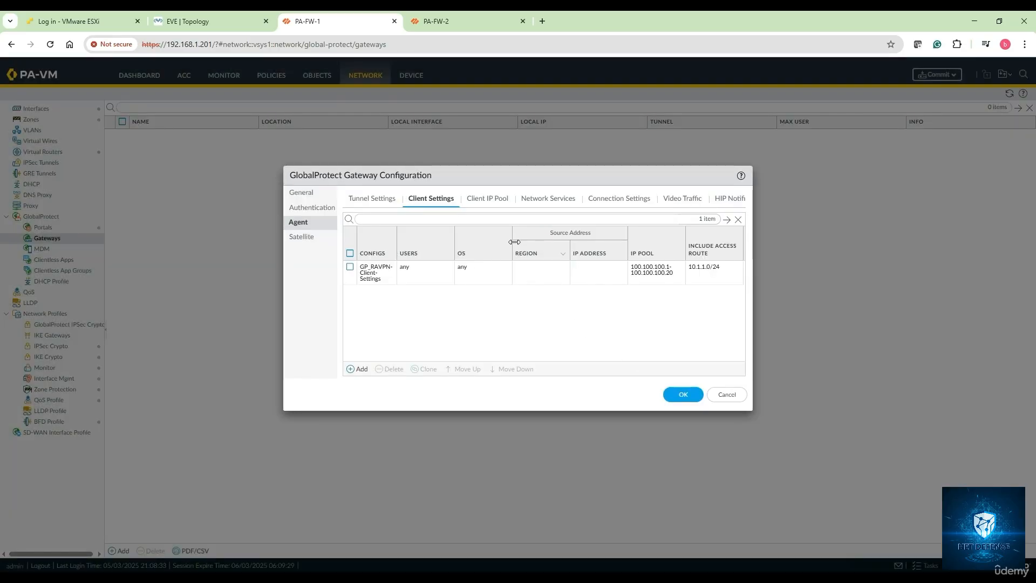
Step: Try adding the static range 100.100.100.1-100.100.100.20 to the gateway agent's client IP pool
{"action": "left_click", "coordinate": [485, 200]}
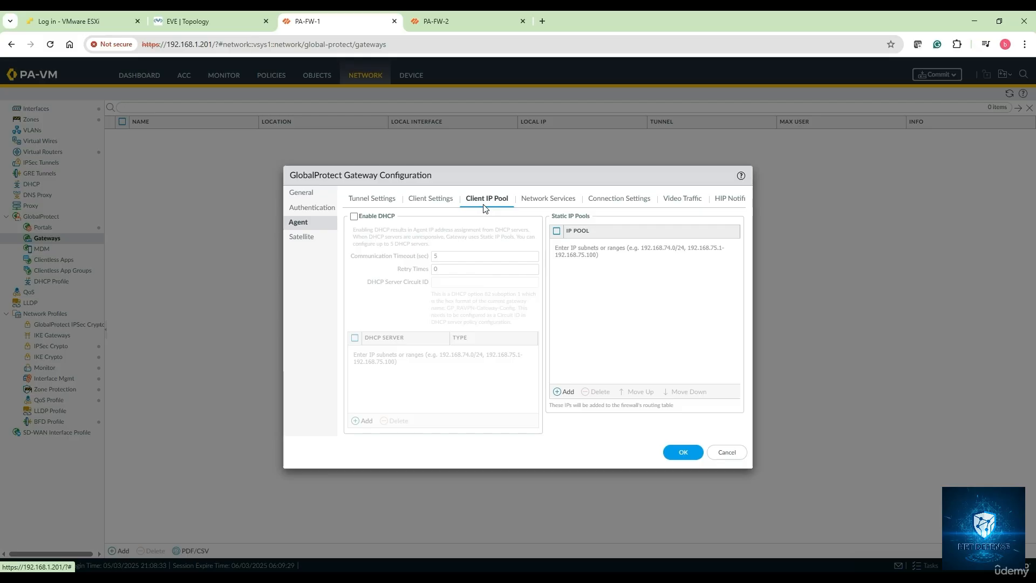
{"action": "left_click", "coordinate": [565, 393]}
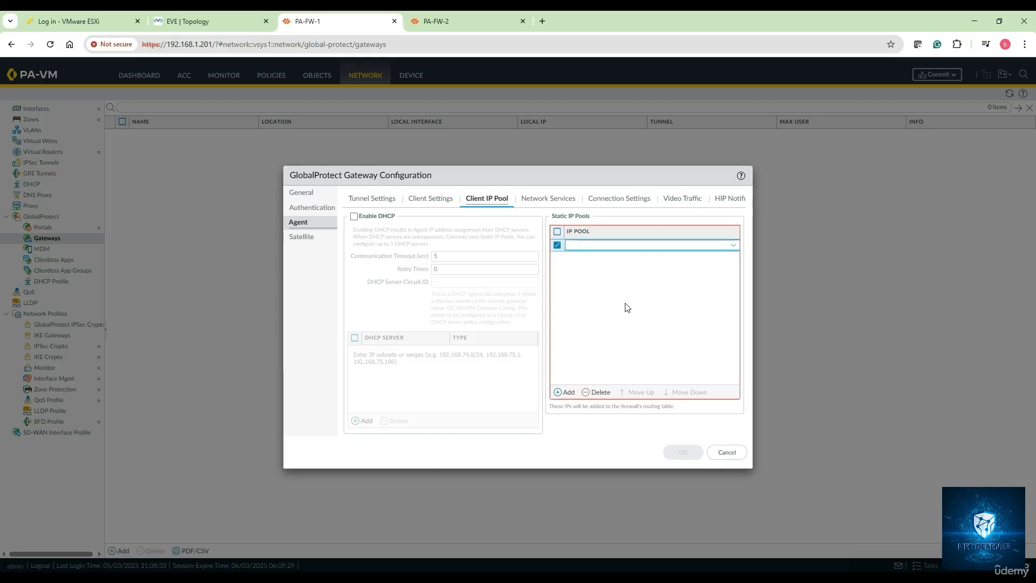
{"action": "type", "text": "100.1"}
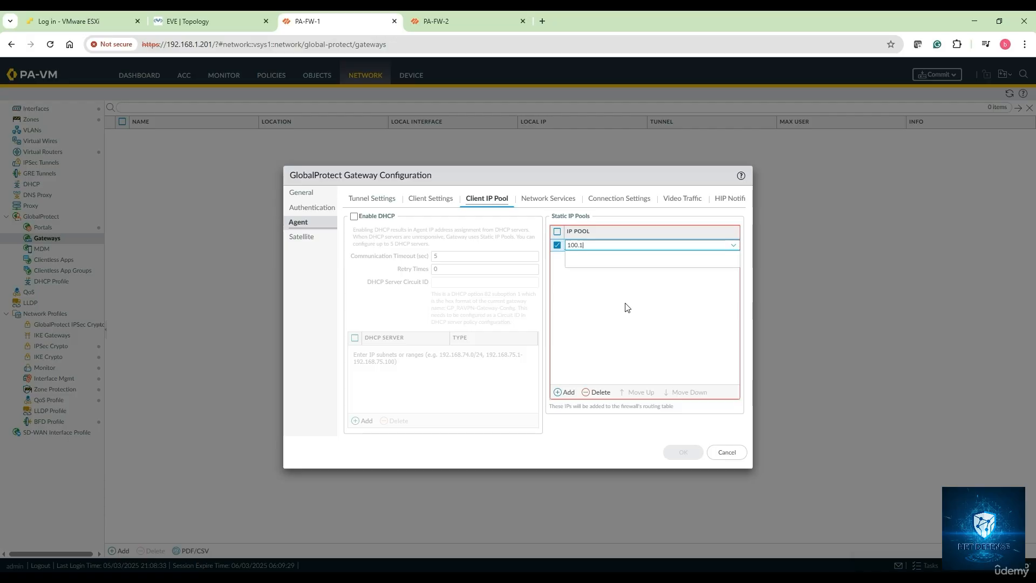
{"action": "type", "text": "00.110-100.100.100.20"}
{"action": "left_click", "coordinate": [620, 324]}
Step: Leave the agent's network services, connection, video traffic and HIP notification settings at their defaults and try to save the gateway configuration
{"action": "left_click", "coordinate": [566, 202]}
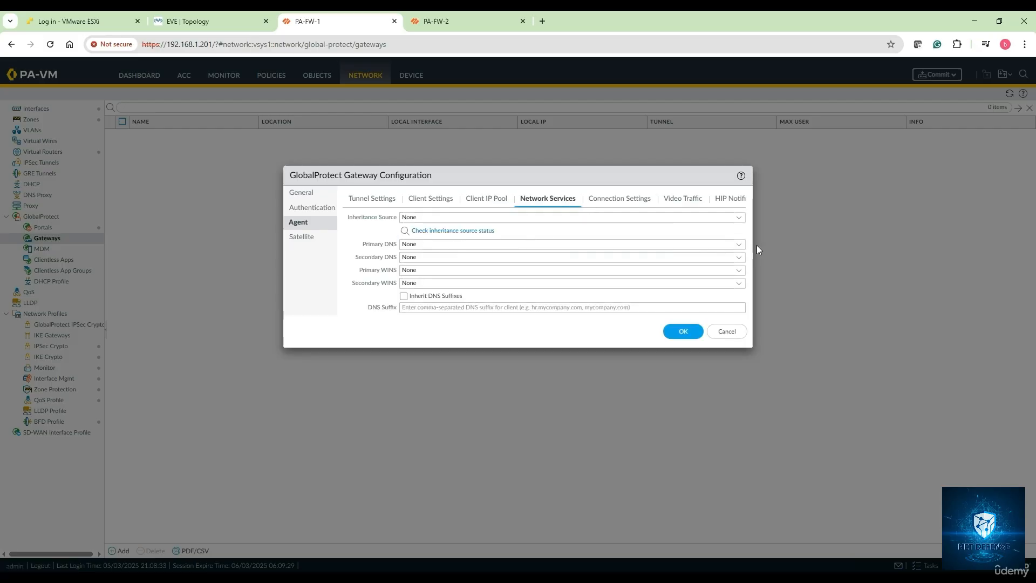
{"action": "left_click", "coordinate": [739, 248]}
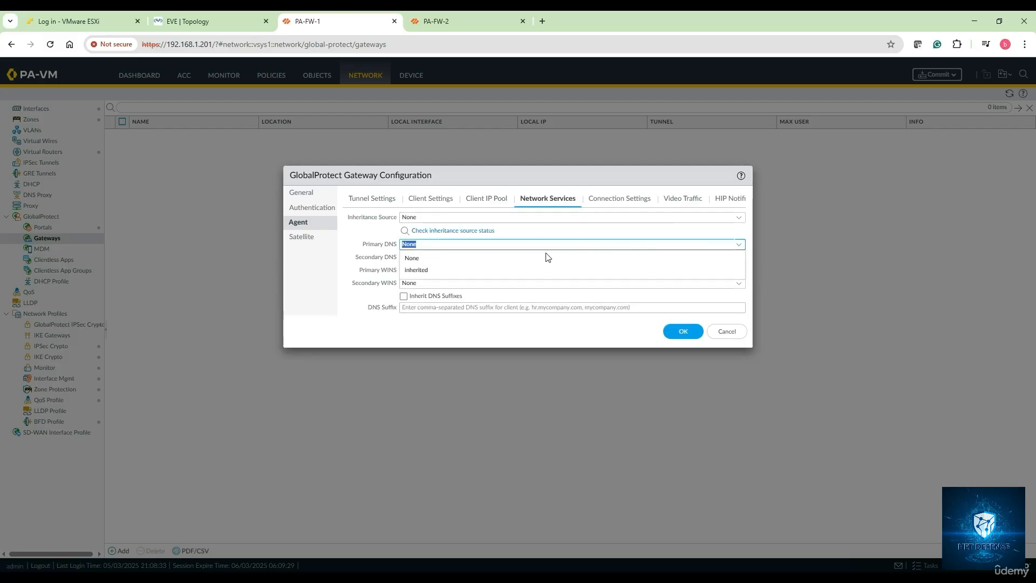
{"action": "left_click", "coordinate": [510, 259]}
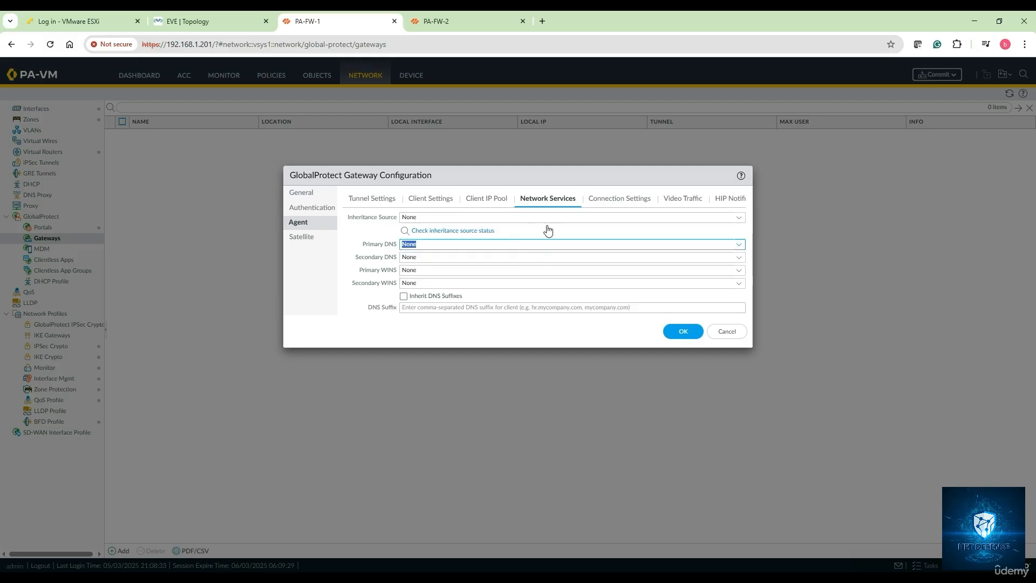
{"action": "left_click", "coordinate": [605, 210]}
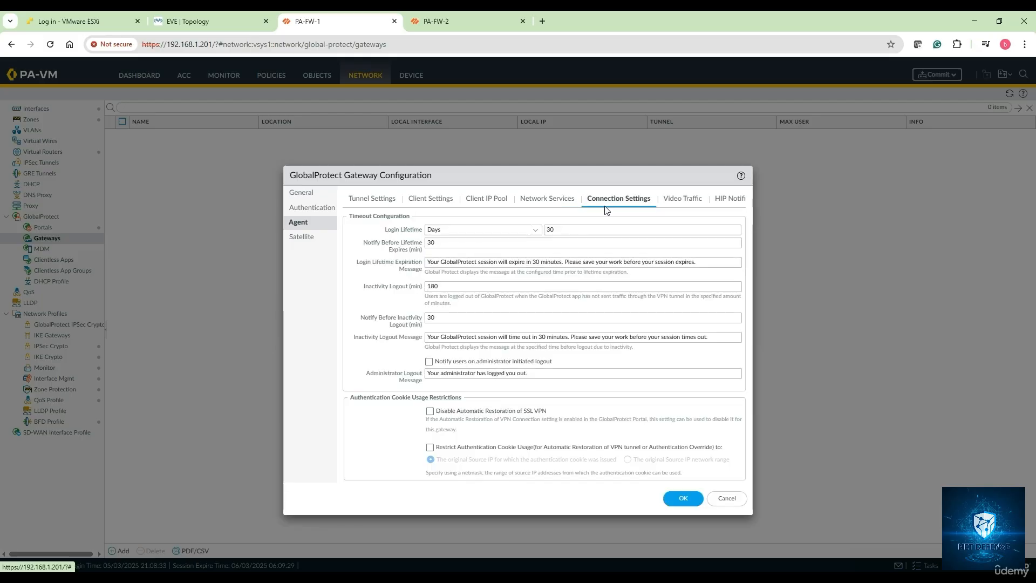
{"action": "left_click", "coordinate": [681, 200]}
{"action": "left_click", "coordinate": [726, 201]}
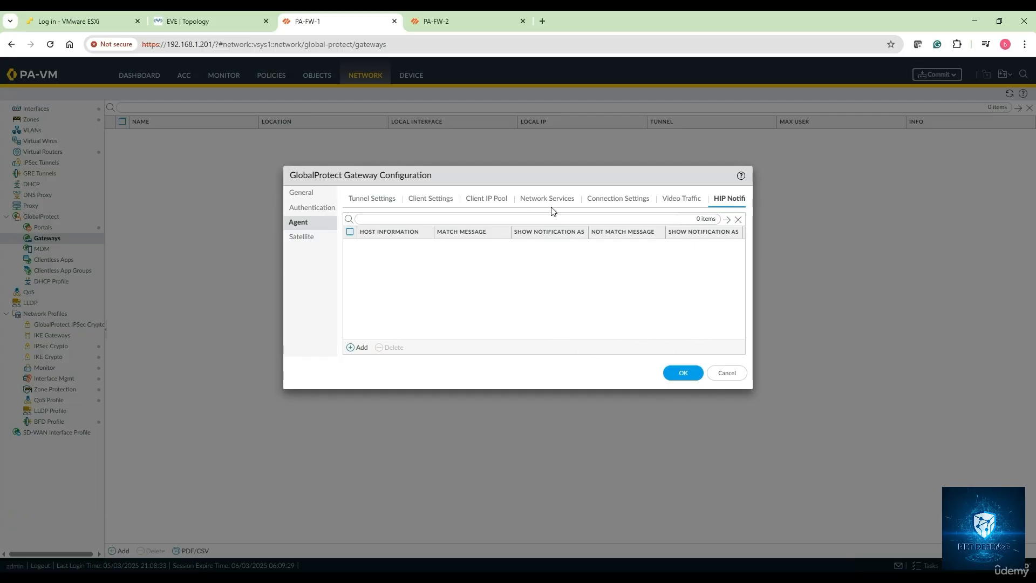
{"action": "left_click", "coordinate": [669, 372]}
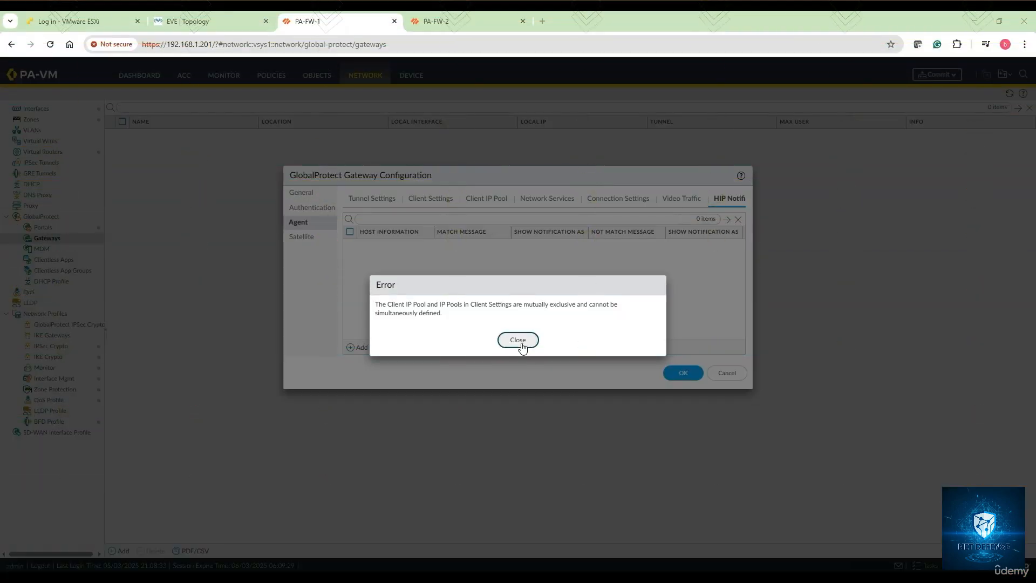
{"action": "left_click", "coordinate": [518, 340]}
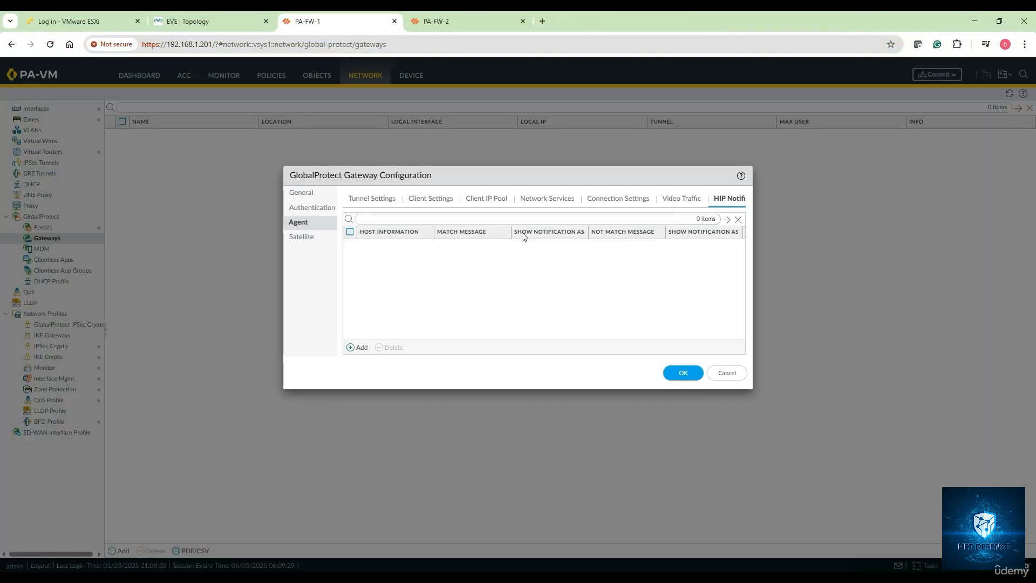
Step: Review the agent's tunnel settings and the IP pool and split tunnel routes of the GP_RAVPN-Client-Settings config
{"action": "left_click", "coordinate": [373, 198]}
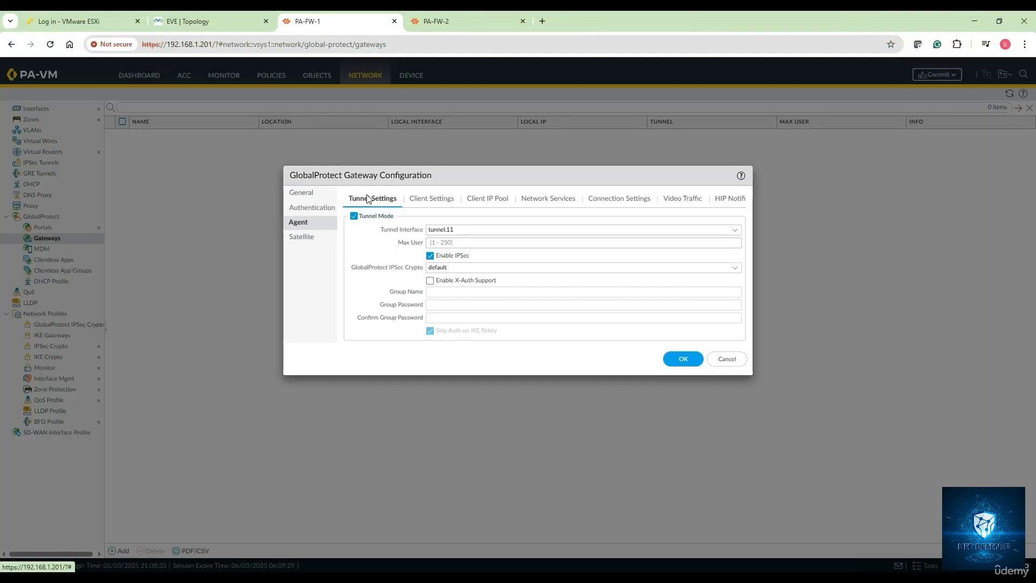
{"action": "left_click", "coordinate": [435, 201]}
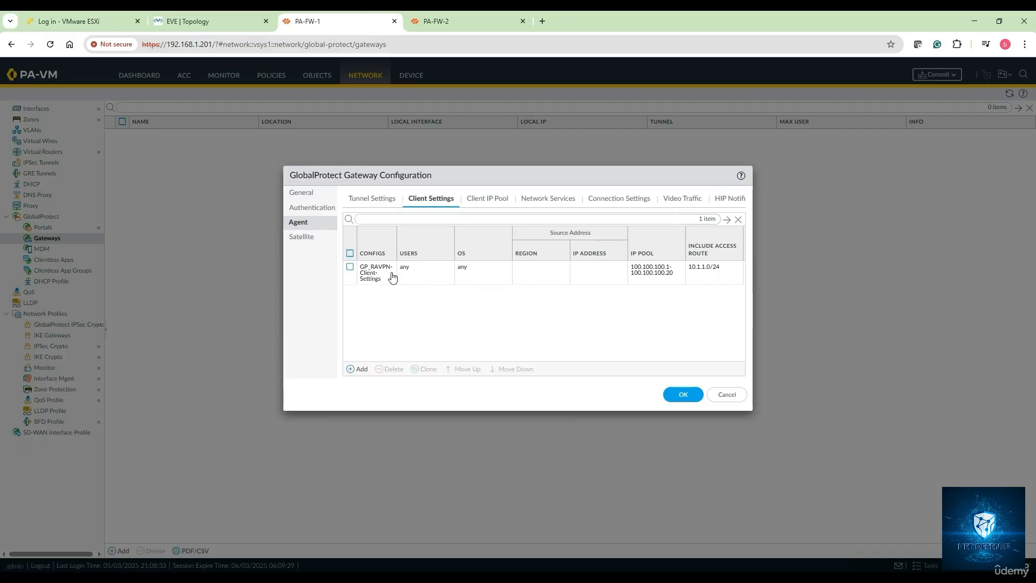
{"action": "left_click", "coordinate": [372, 276]}
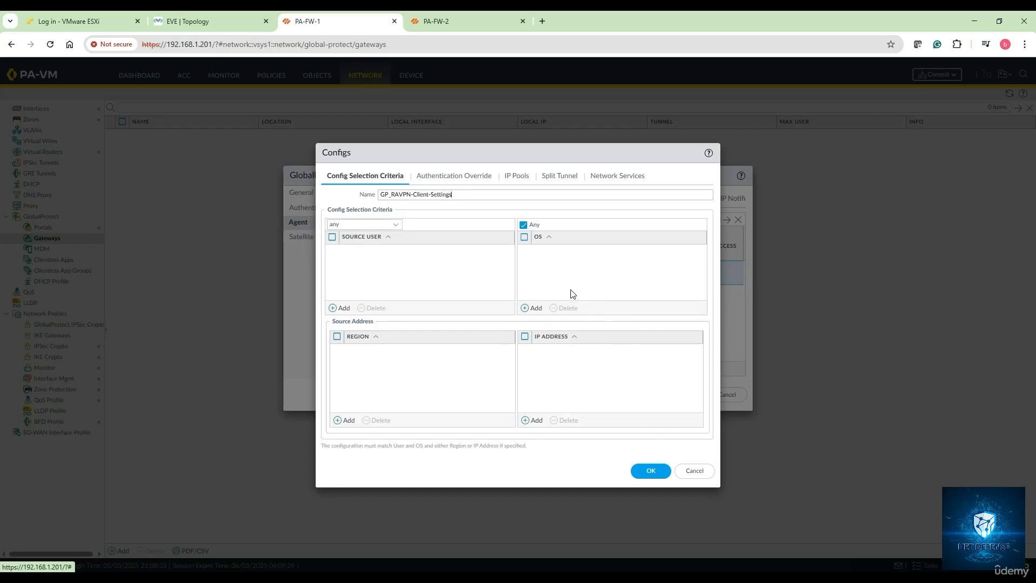
{"action": "left_click", "coordinate": [454, 176]}
{"action": "left_click", "coordinate": [536, 180]}
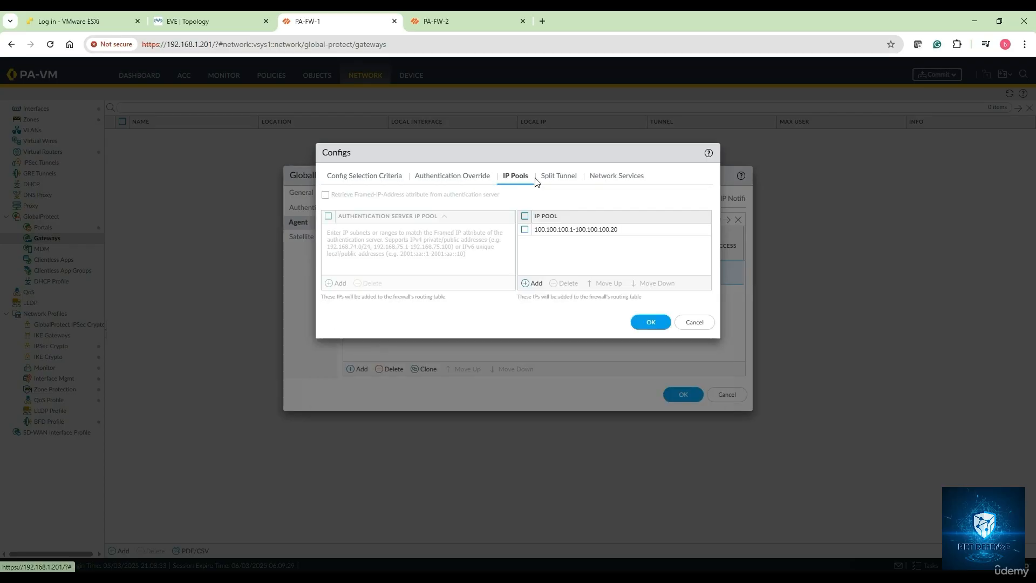
{"action": "left_click", "coordinate": [556, 180]}
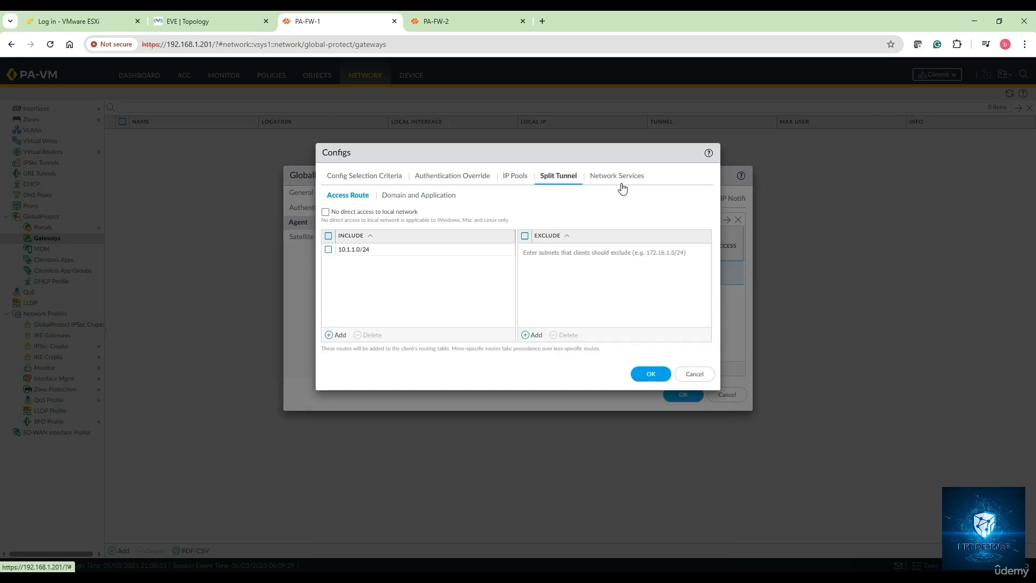
{"action": "left_click", "coordinate": [328, 249]}
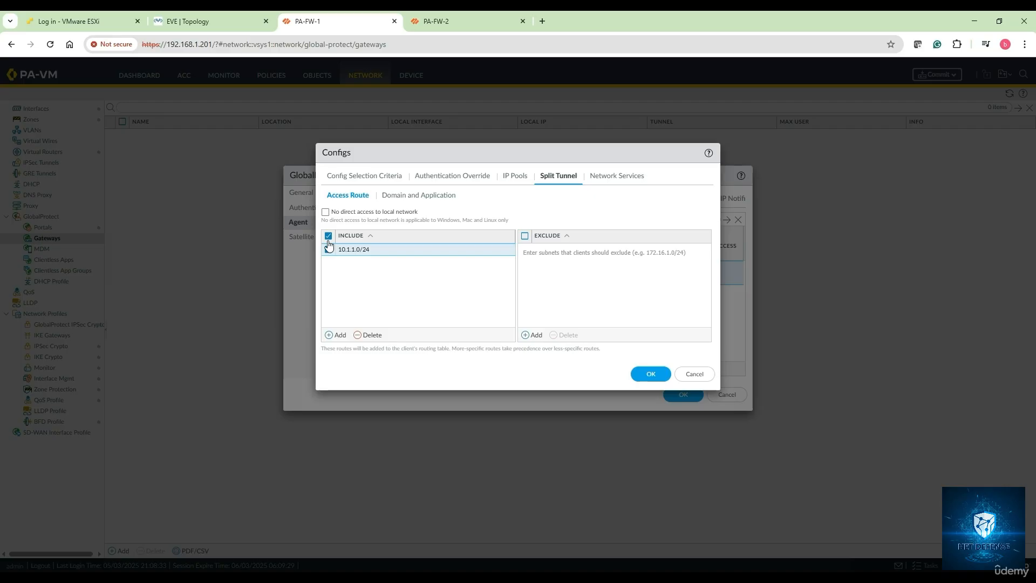
{"action": "left_click", "coordinate": [653, 375]}
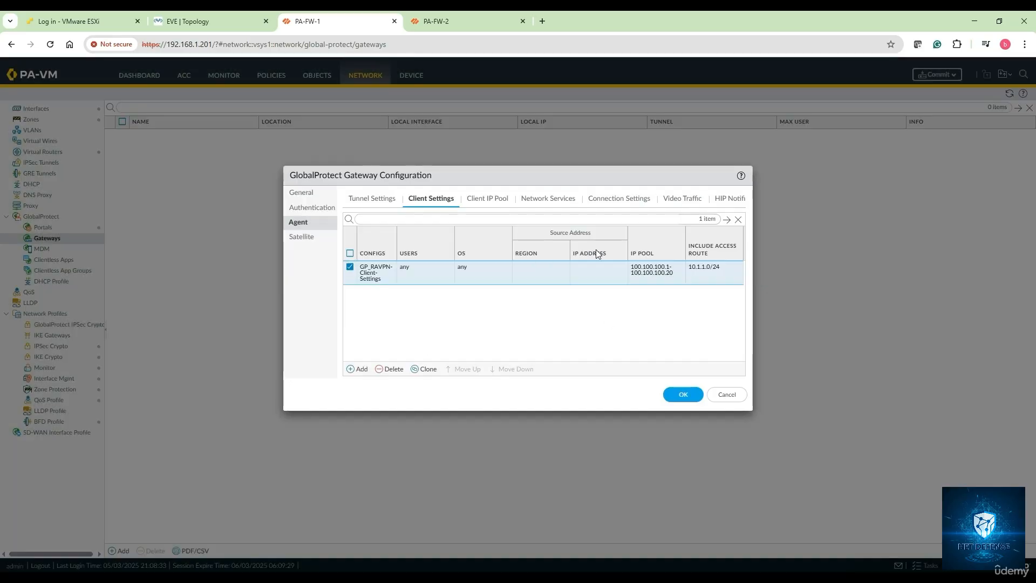
Step: Delete the static range 100.100.100.1-100.100.100.20 from the agent's client IP pool and save the gateway configuration
{"action": "left_click", "coordinate": [495, 203]}
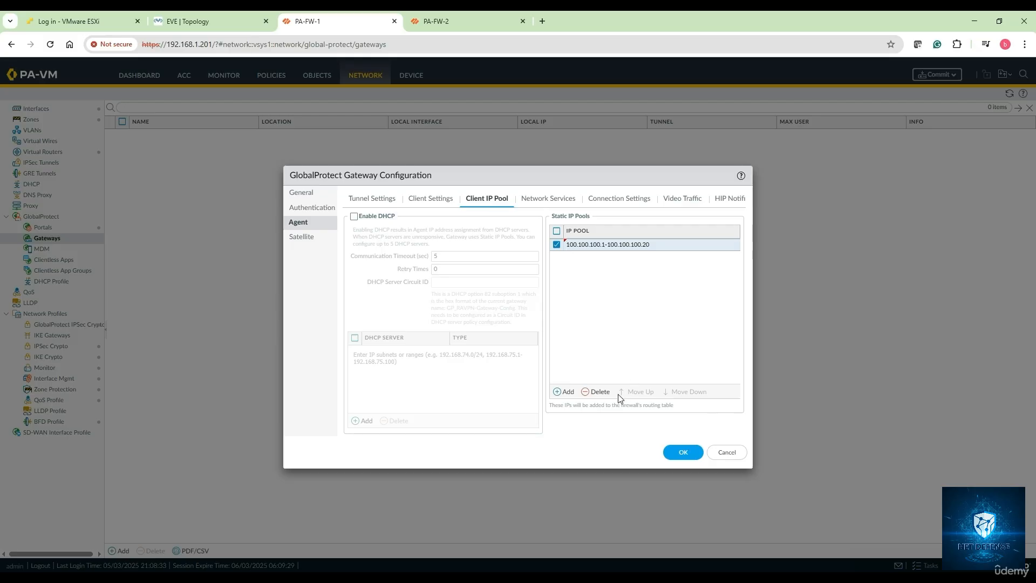
{"action": "left_click", "coordinate": [598, 392]}
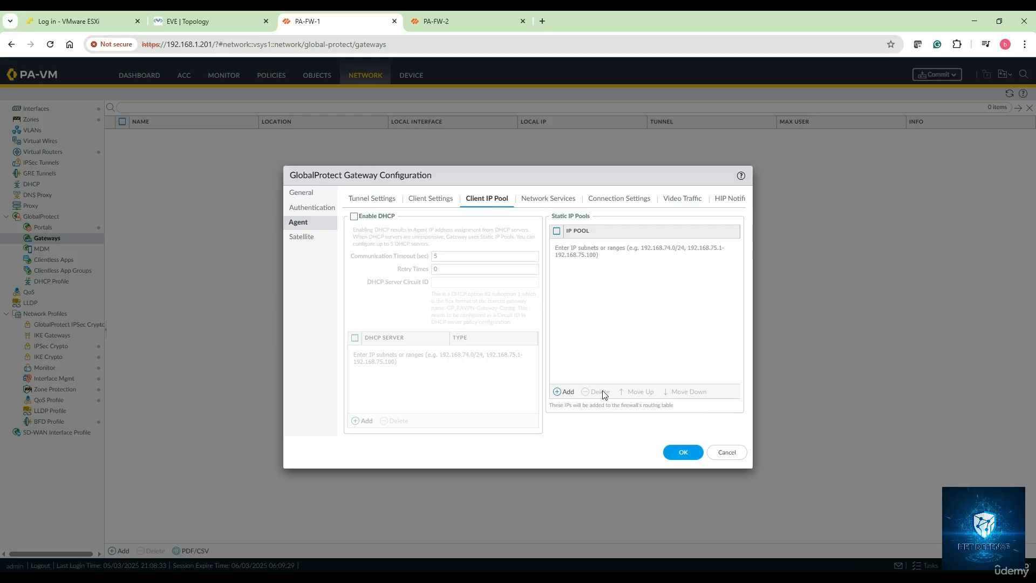
{"action": "left_click", "coordinate": [542, 204]}
{"action": "left_click", "coordinate": [608, 204]}
{"action": "left_click", "coordinate": [692, 205]}
{"action": "left_click", "coordinate": [730, 205]}
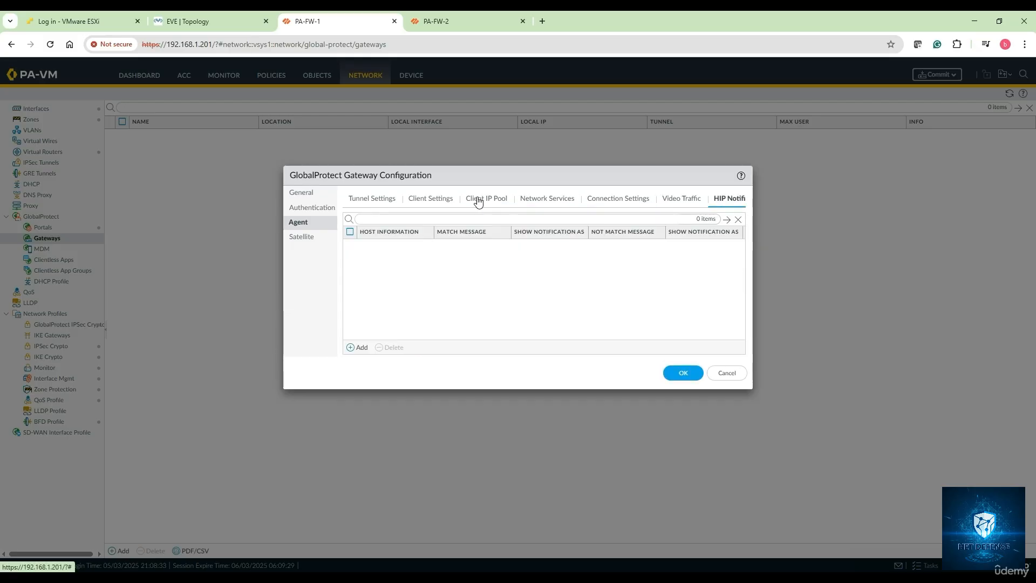
{"action": "left_click", "coordinate": [427, 202]}
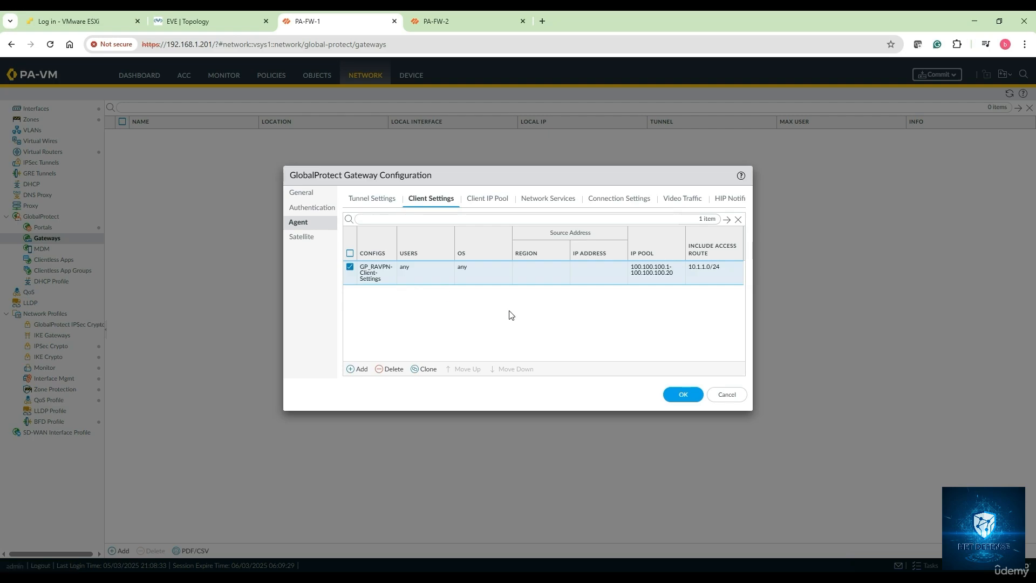
{"action": "left_click", "coordinate": [681, 395]}
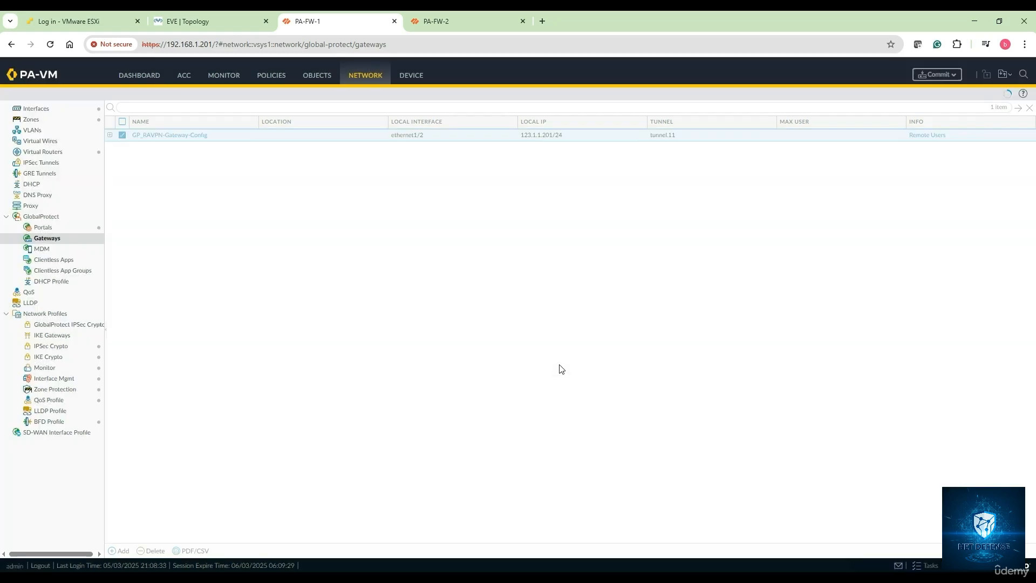
Step: Leave the pending changes uncommitted and open the firewall's list of available GlobalProtect Client software versions
{"action": "left_click", "coordinate": [939, 75]}
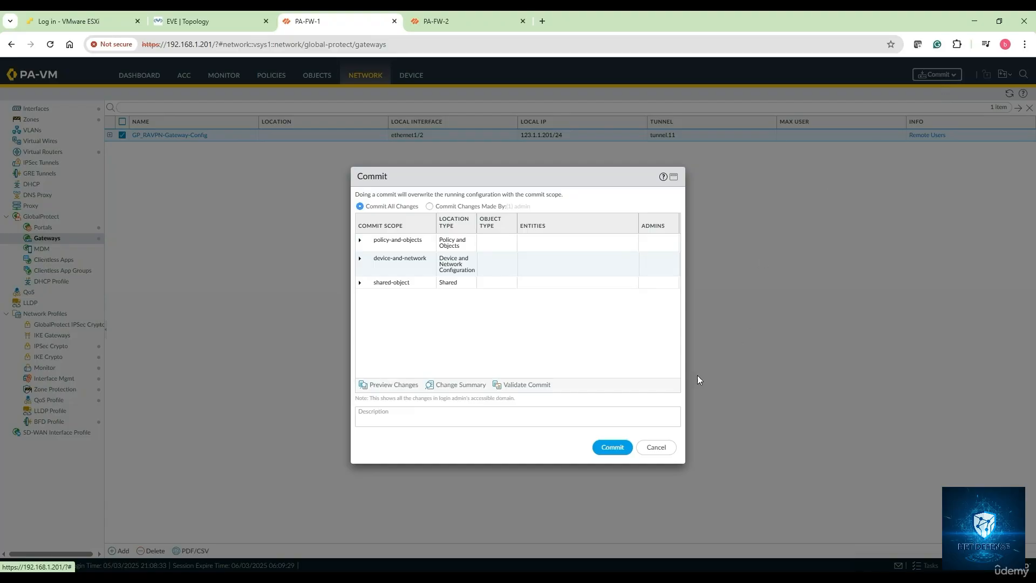
{"action": "left_click", "coordinate": [656, 447]}
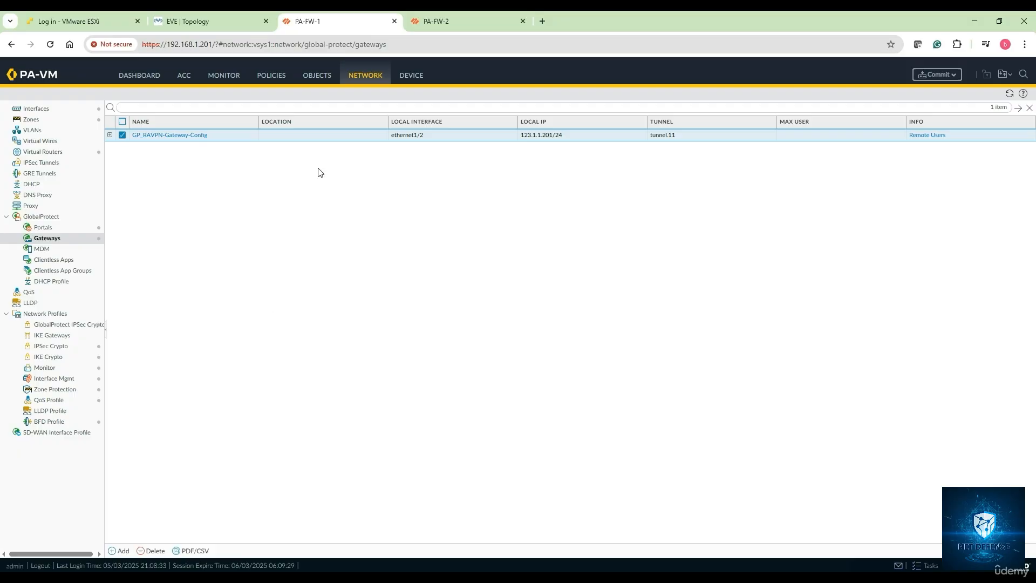
{"action": "left_click", "coordinate": [410, 78]}
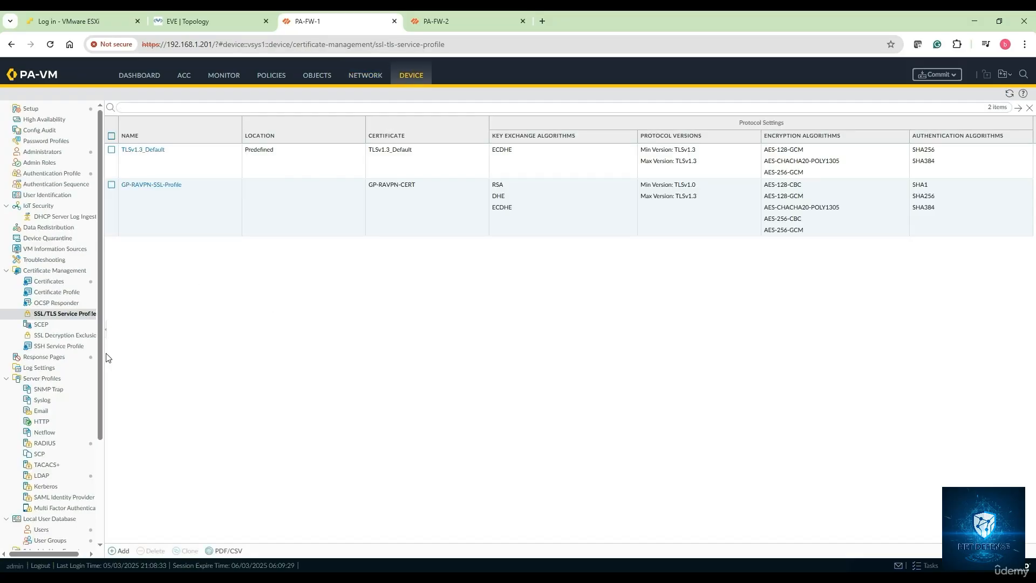
{"action": "left_click_drag", "start_coordinate": [99, 362], "coordinate": [97, 486]}
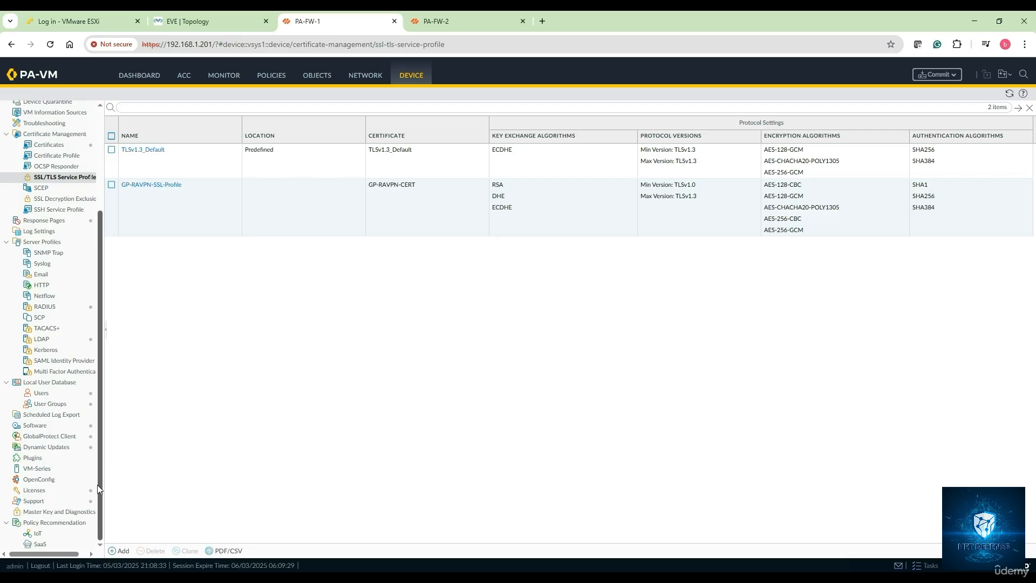
{"action": "left_click", "coordinate": [46, 448]}
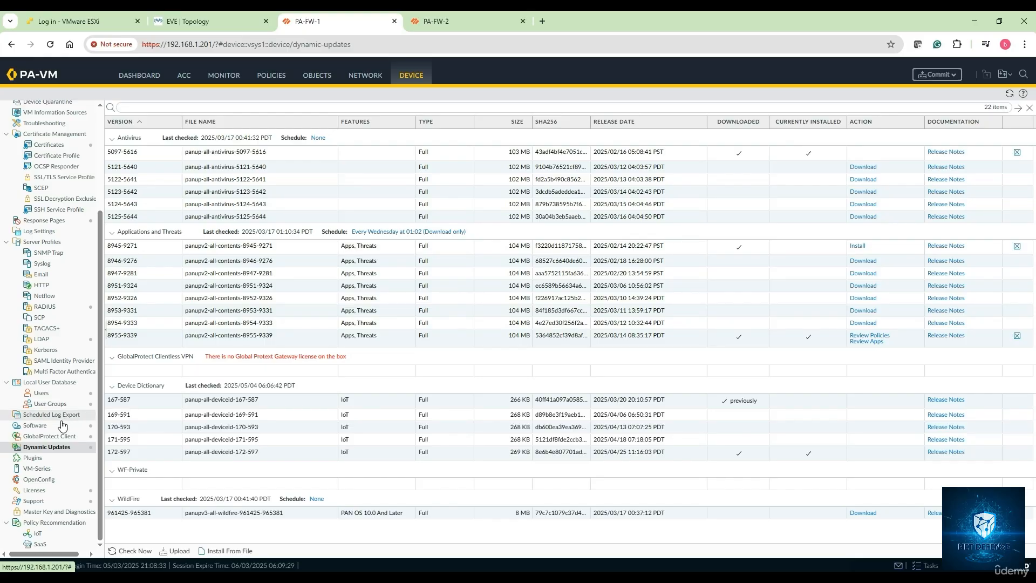
{"action": "left_click", "coordinate": [59, 437]}
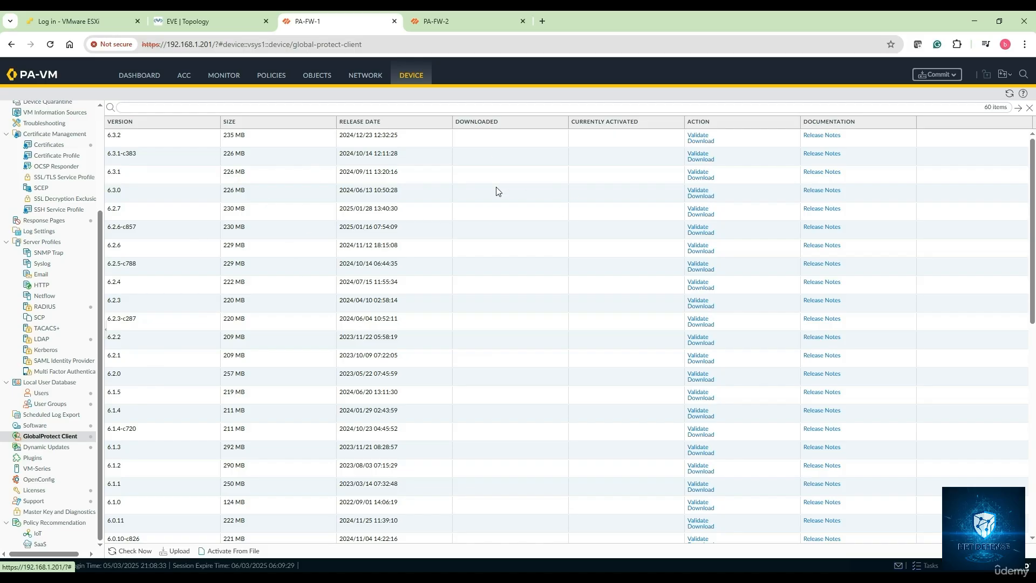
Step: Switch to the EVE topology and examine the path between the Win remote user PC and PA-FW-1
{"action": "left_click", "coordinate": [233, 22]}
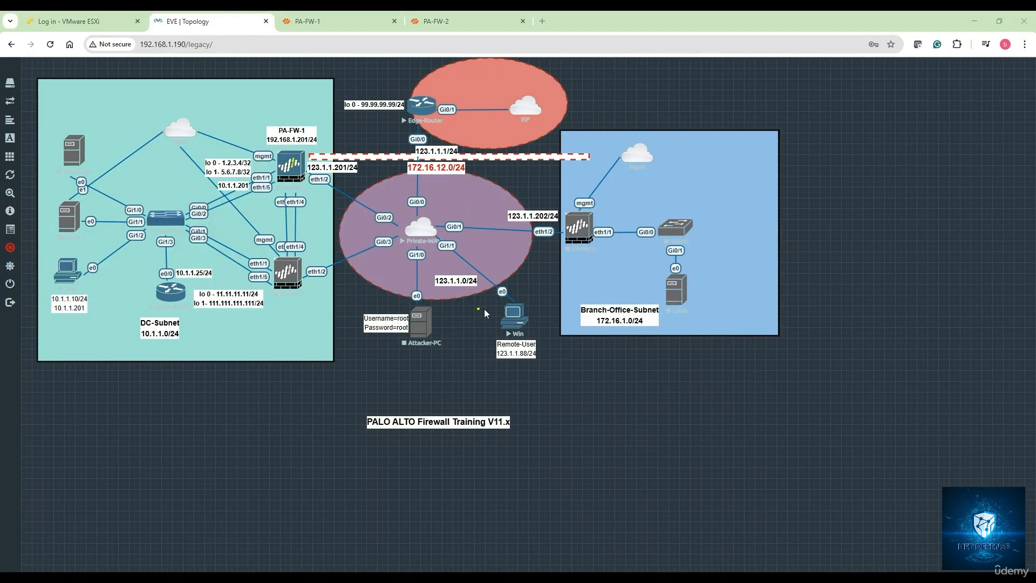
{"action": "mouse_move", "coordinate": [519, 280]}
{"action": "left_mouse_down"}
{"action": "mouse_move", "coordinate": [469, 362]}
{"action": "mouse_move", "coordinate": [533, 292]}
{"action": "mouse_move", "coordinate": [343, 205]}
{"action": "mouse_move", "coordinate": [328, 219]}
{"action": "mouse_move", "coordinate": [330, 198]}
{"action": "mouse_move", "coordinate": [379, 192]}
{"action": "mouse_move", "coordinate": [486, 261]}
{"action": "mouse_move", "coordinate": [496, 249]}
{"action": "left_mouse_up"}
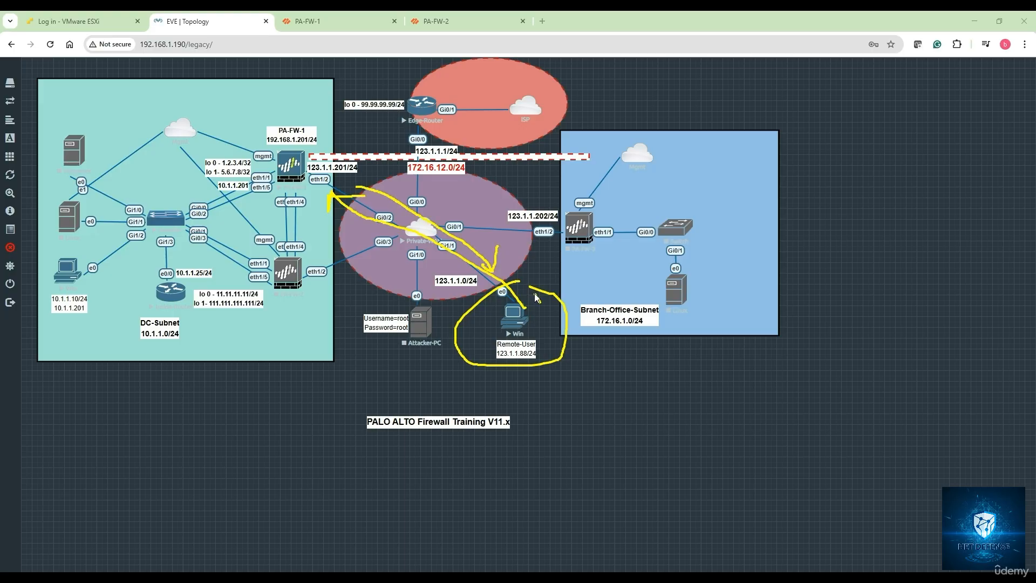
{"action": "mouse_move", "coordinate": [534, 293]}
{"action": "left_mouse_down"}
{"action": "mouse_move", "coordinate": [514, 341]}
{"action": "mouse_move", "coordinate": [545, 294]}
{"action": "mouse_move", "coordinate": [512, 331]}
{"action": "mouse_move", "coordinate": [572, 304]}
{"action": "left_mouse_up"}
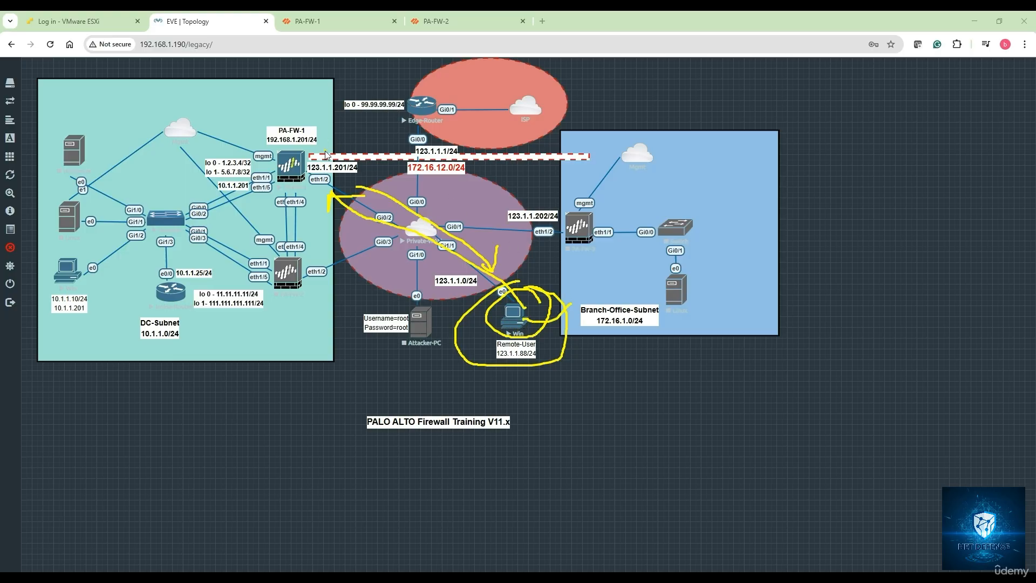
{"action": "mouse_move", "coordinate": [325, 157]}
{"action": "left_mouse_down"}
{"action": "mouse_move", "coordinate": [269, 186]}
{"action": "mouse_move", "coordinate": [326, 183]}
{"action": "mouse_move", "coordinate": [324, 145]}
{"action": "left_mouse_up"}
{"action": "left_click", "coordinate": [922, 558]}
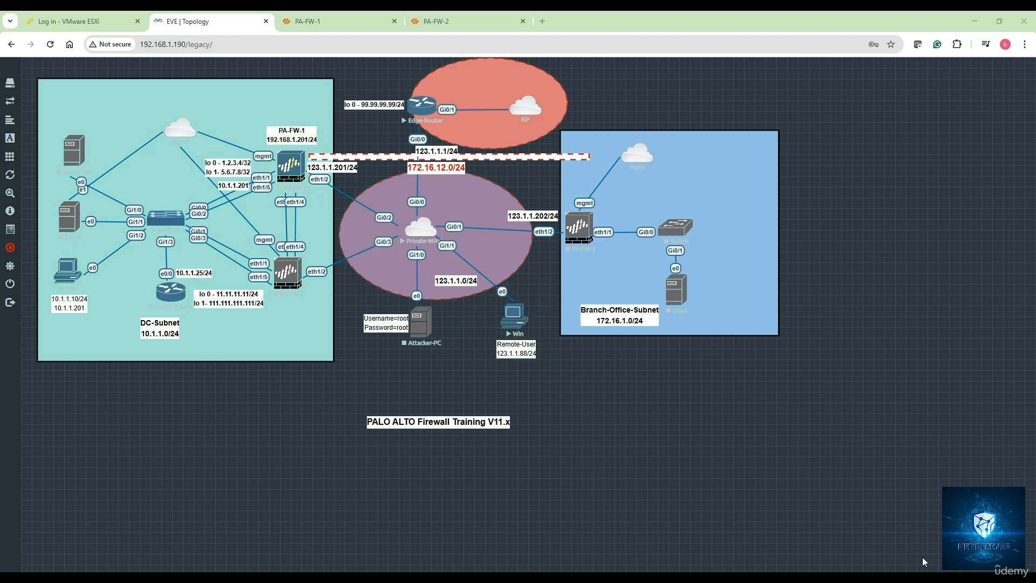
Step: Return to PA-FW-1 and download GlobalProtect Client version 6.3.2
{"action": "left_click", "coordinate": [308, 22]}
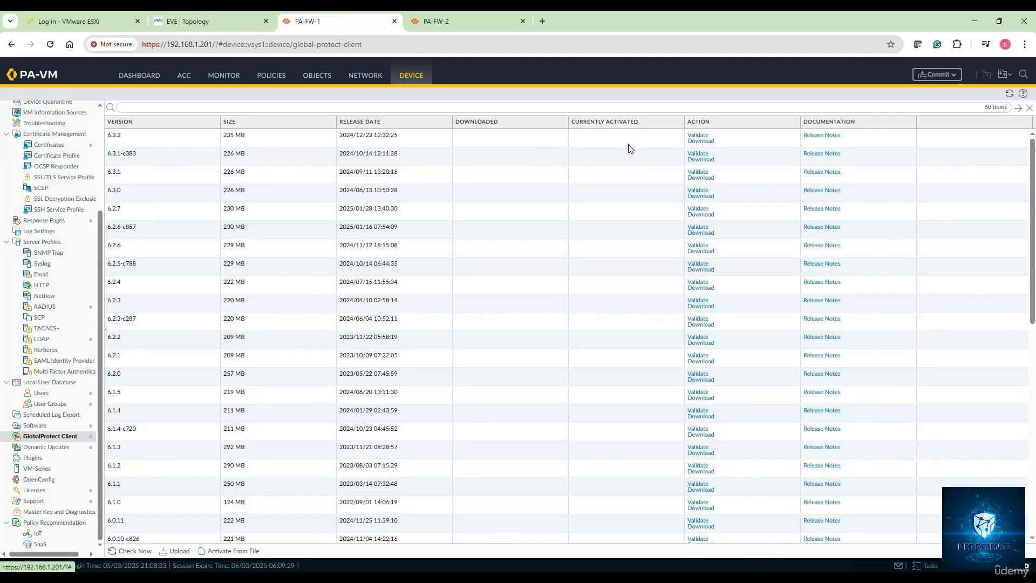
{"action": "left_click", "coordinate": [701, 142]}
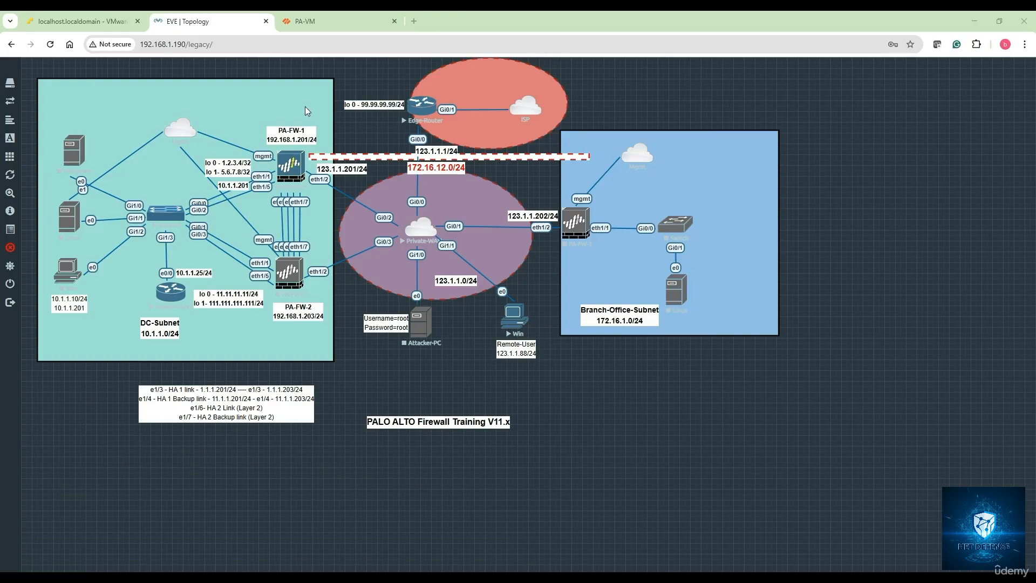
Step: Switch to the PA-VM firewall and review its local VPN users, device certificates, and GlobalProtect portal and gateway
{"action": "left_click", "coordinate": [316, 21]}
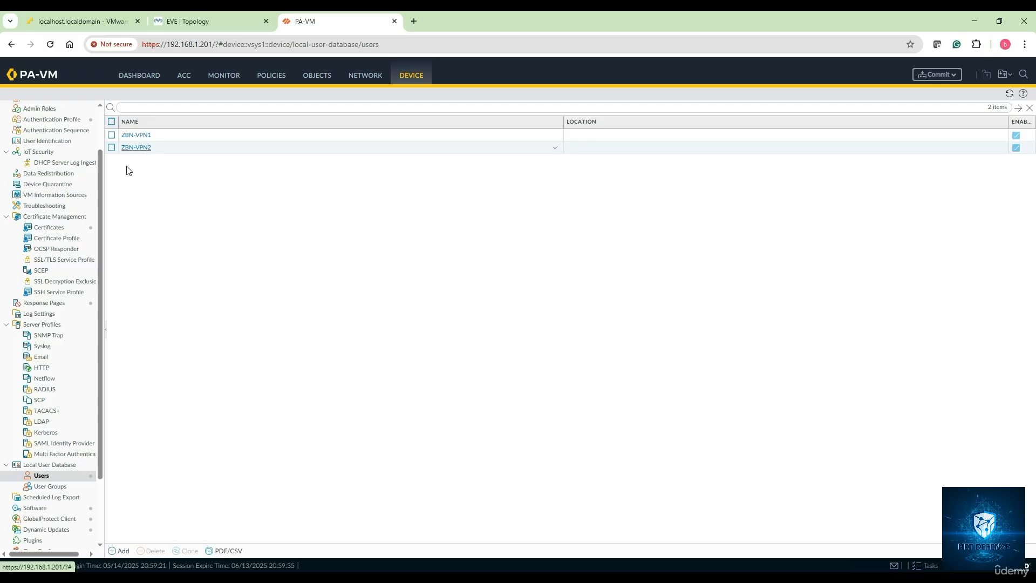
{"action": "left_click", "coordinate": [48, 228]}
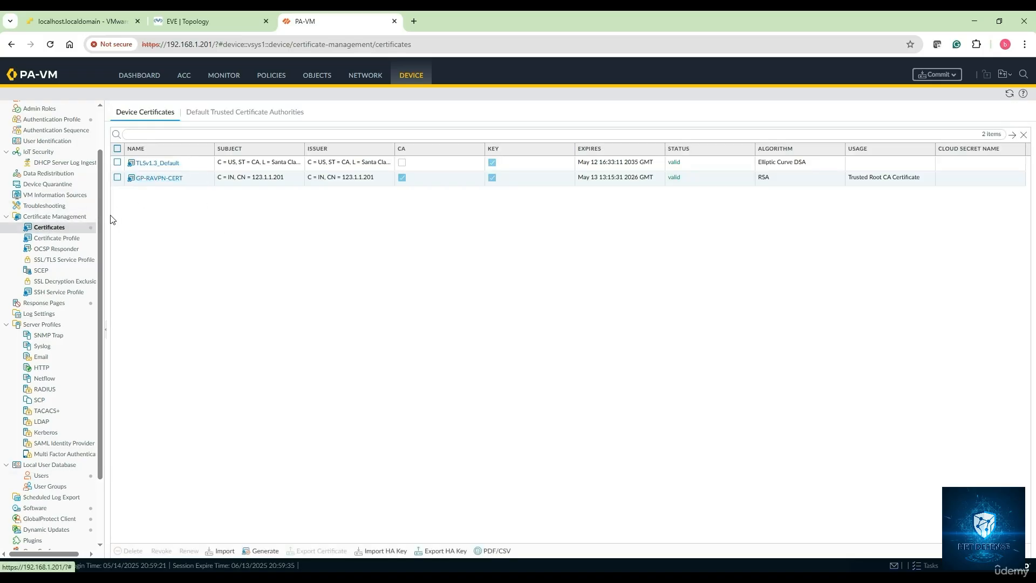
{"action": "left_click", "coordinate": [369, 80]}
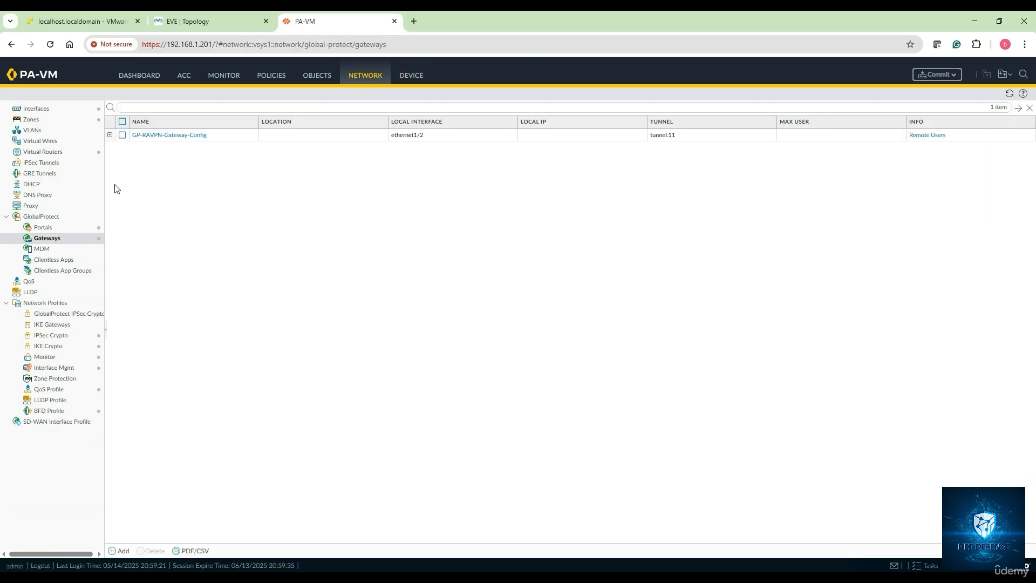
{"action": "left_click", "coordinate": [43, 227]}
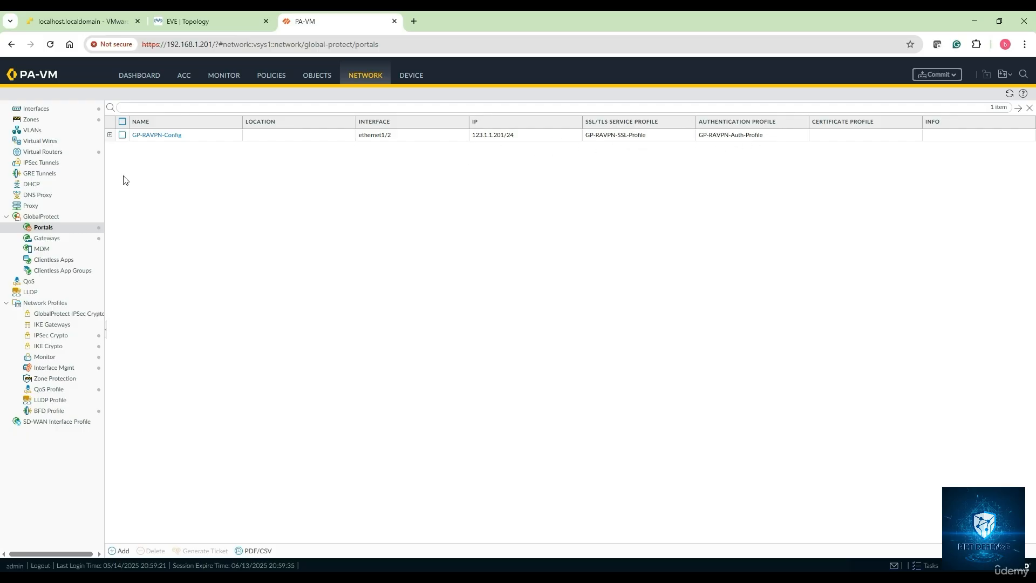
{"action": "left_click", "coordinate": [55, 239]}
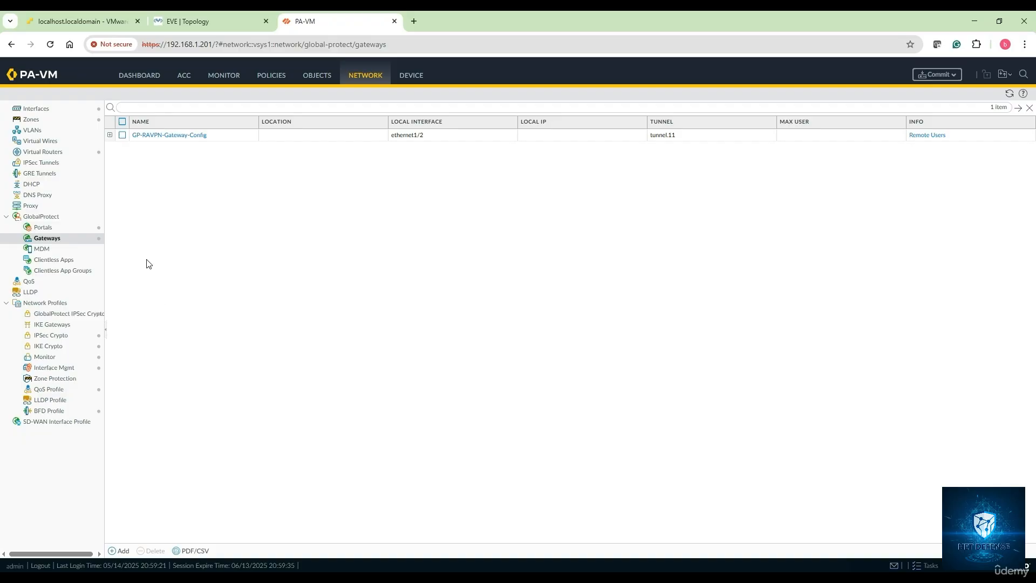
Step: Review the VPN-Zone's interface and user identification settings, and the NAT and security policy rules
{"action": "left_click", "coordinate": [37, 120]}
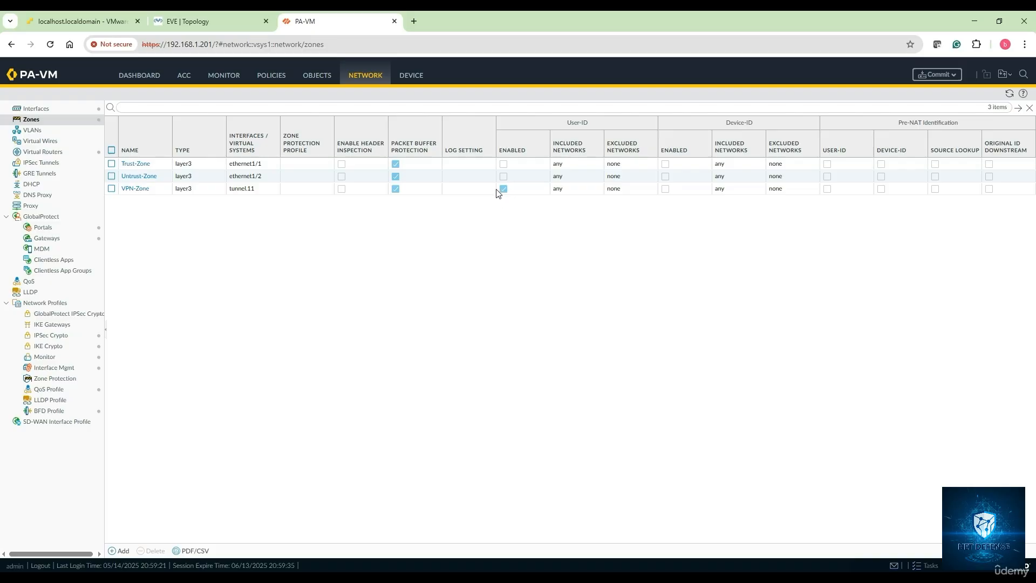
{"action": "left_click", "coordinate": [142, 191]}
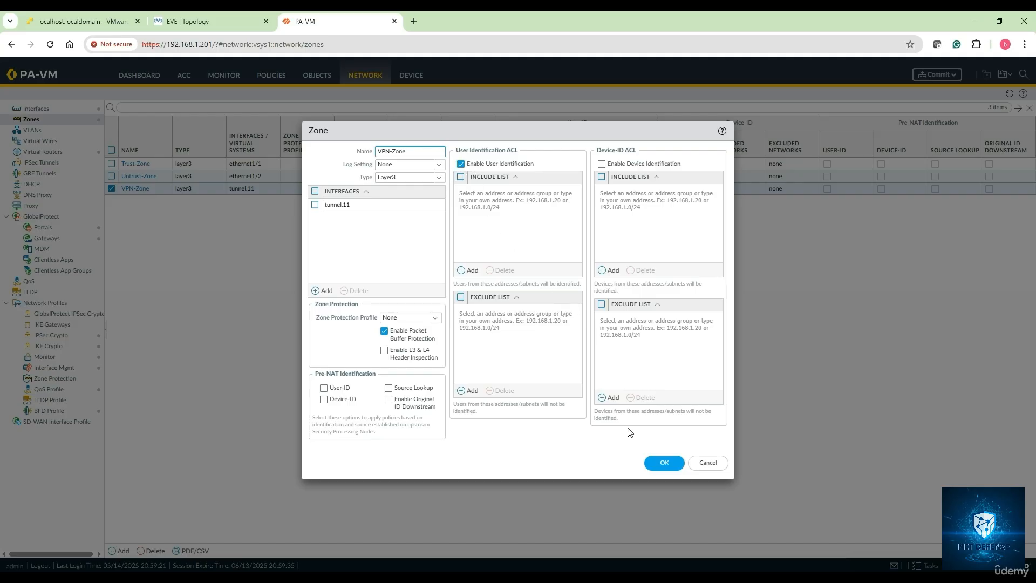
{"action": "left_click", "coordinate": [662, 463]}
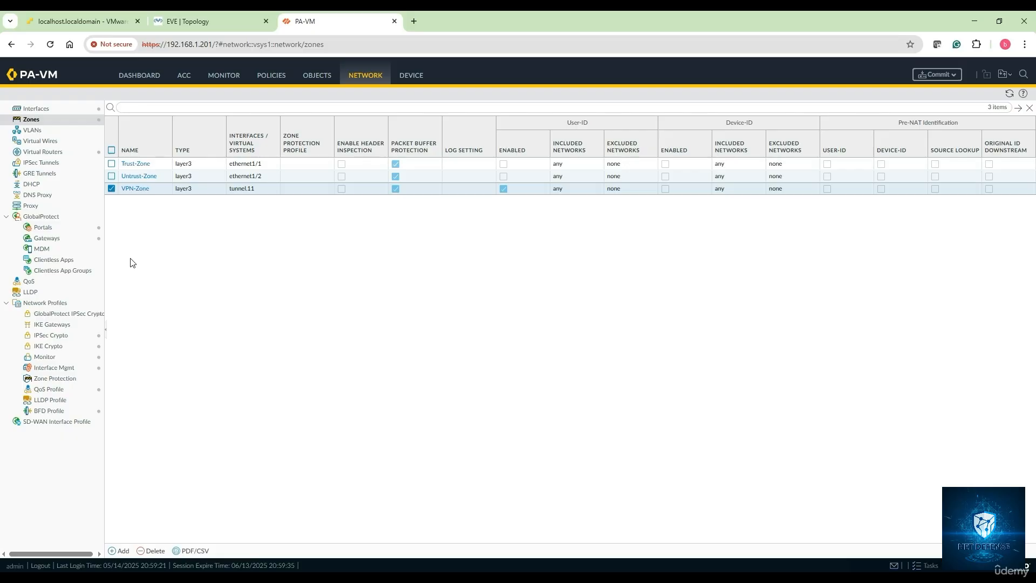
{"action": "left_click", "coordinate": [283, 80]}
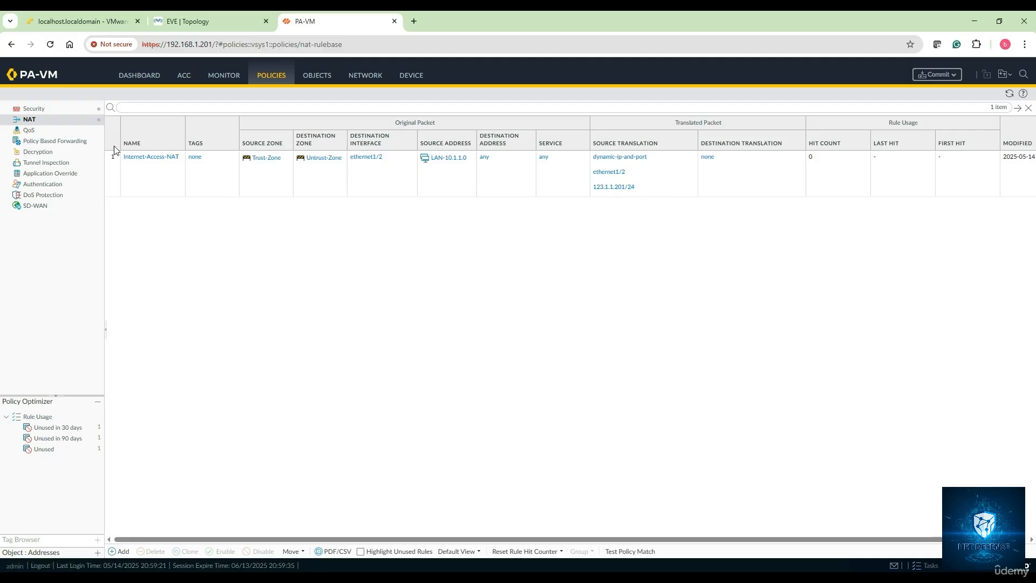
{"action": "left_click", "coordinate": [47, 112]}
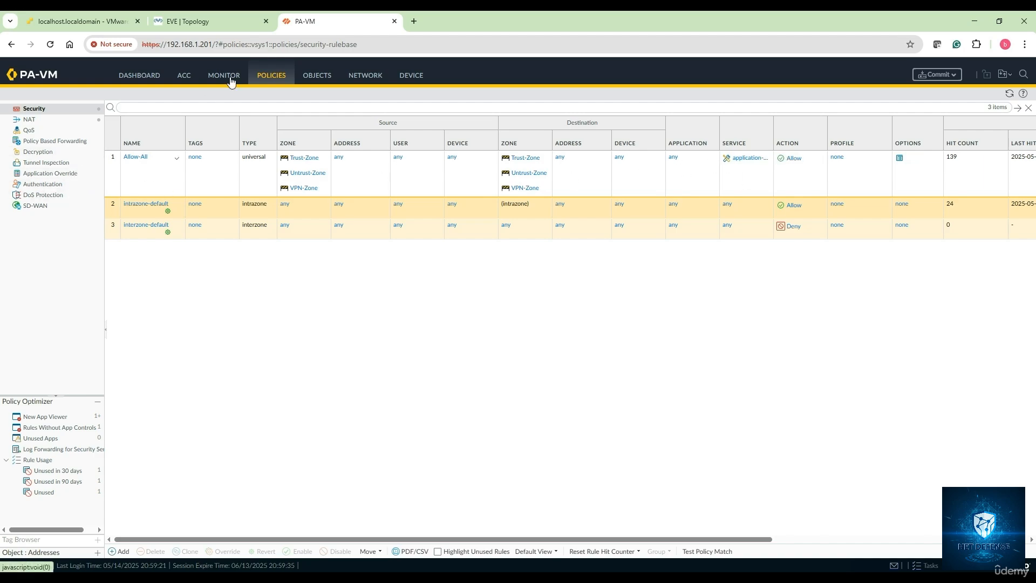
Step: Switch to the EVE topology and open the console of the Win remote user PC
{"action": "left_click", "coordinate": [226, 25]}
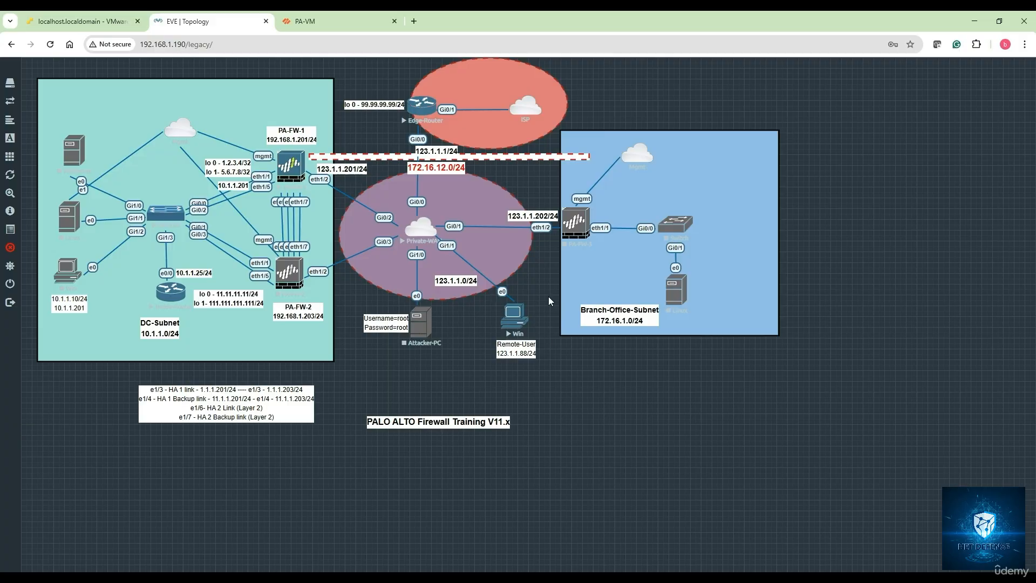
{"action": "left_click", "coordinate": [502, 327]}
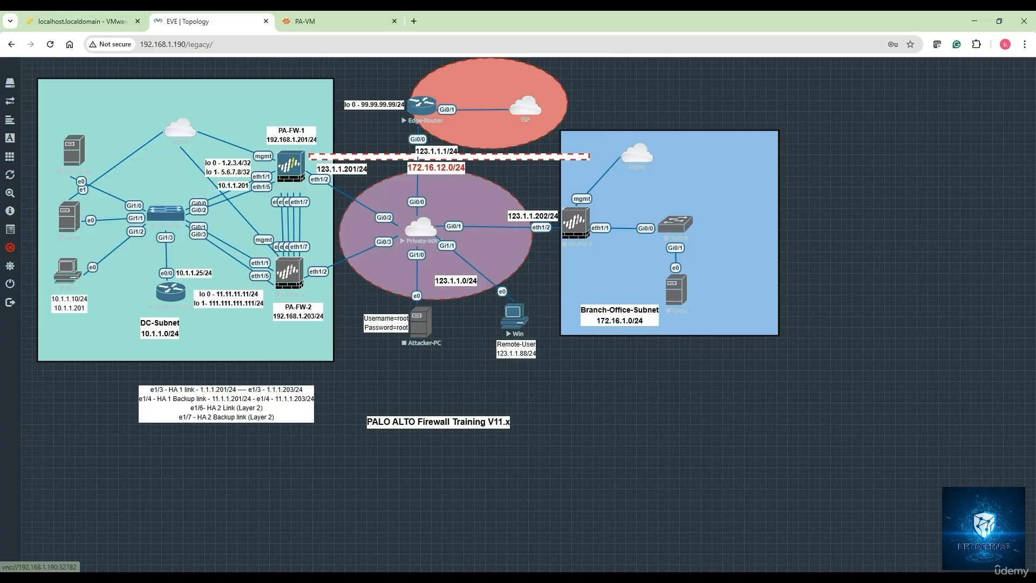
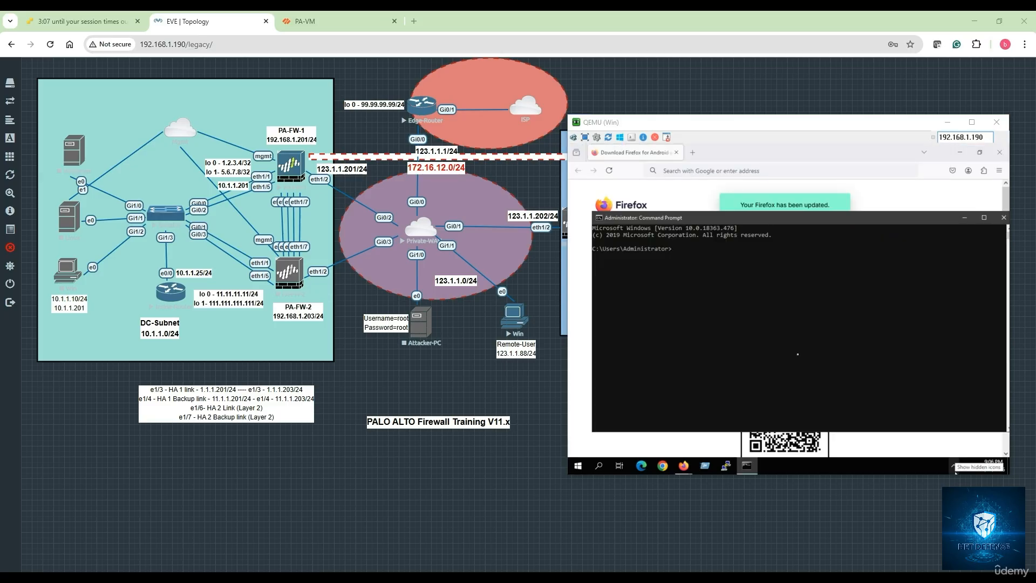
Step: Display the Win PC's IP configuration in Command Prompt and ping the default gateway 123.1.1.1
{"action": "left_click", "coordinate": [736, 311]}
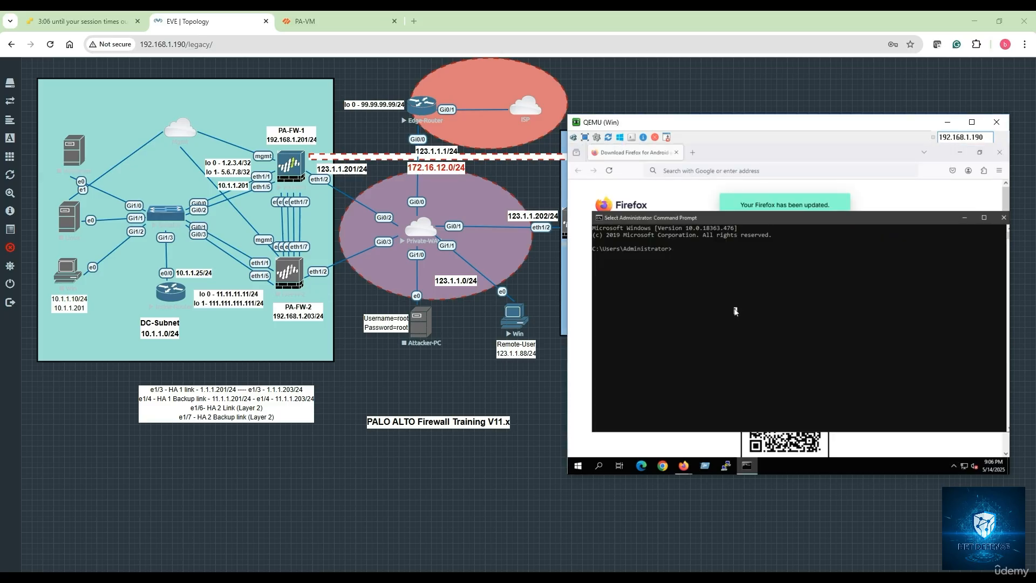
{"action": "type", "text": "ipconfig"}
{"action": "key", "text": "Return"}
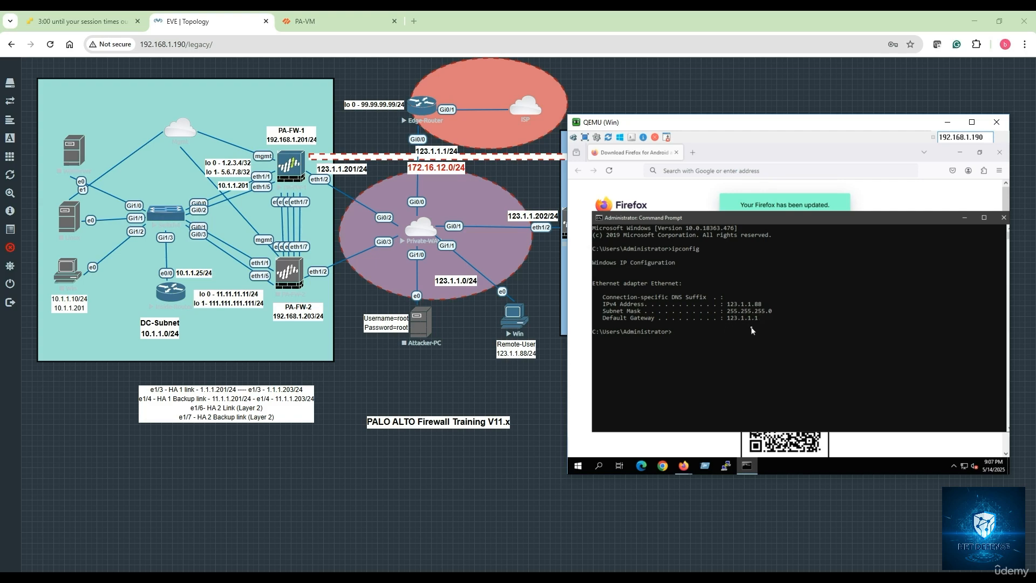
{"action": "type", "text": "ping 123.1.1.1"}
{"action": "key", "text": "Return"}
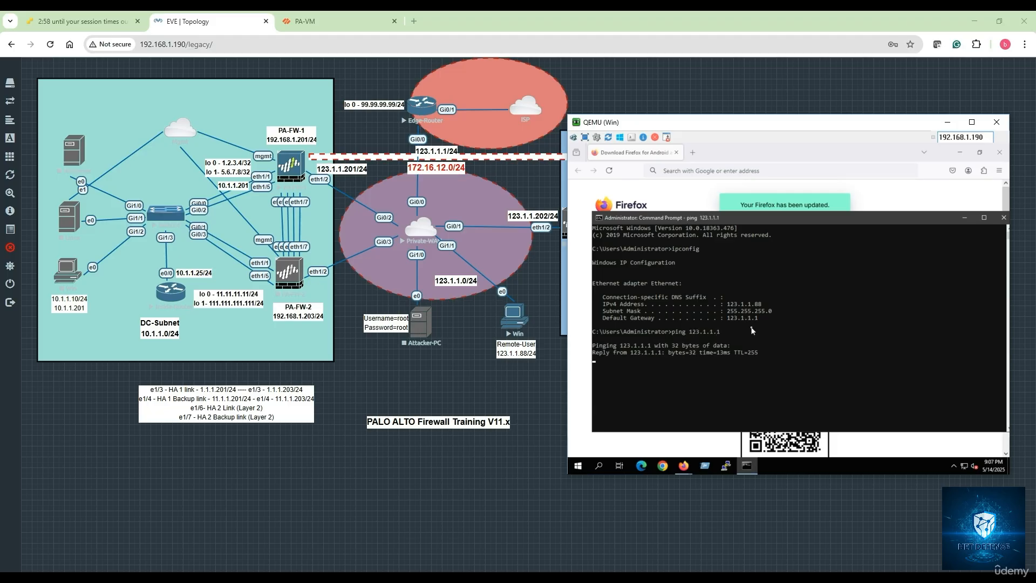
{"action": "key", "text": "ctrl+c"}
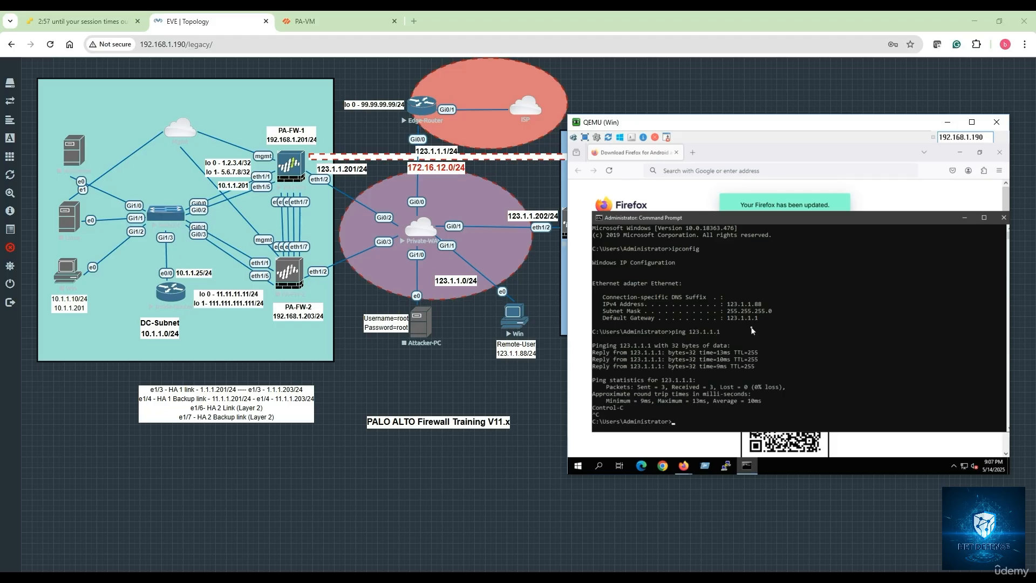
{"action": "type", "text": "ping 8.8.8.8"}
{"action": "key", "text": "Return"}
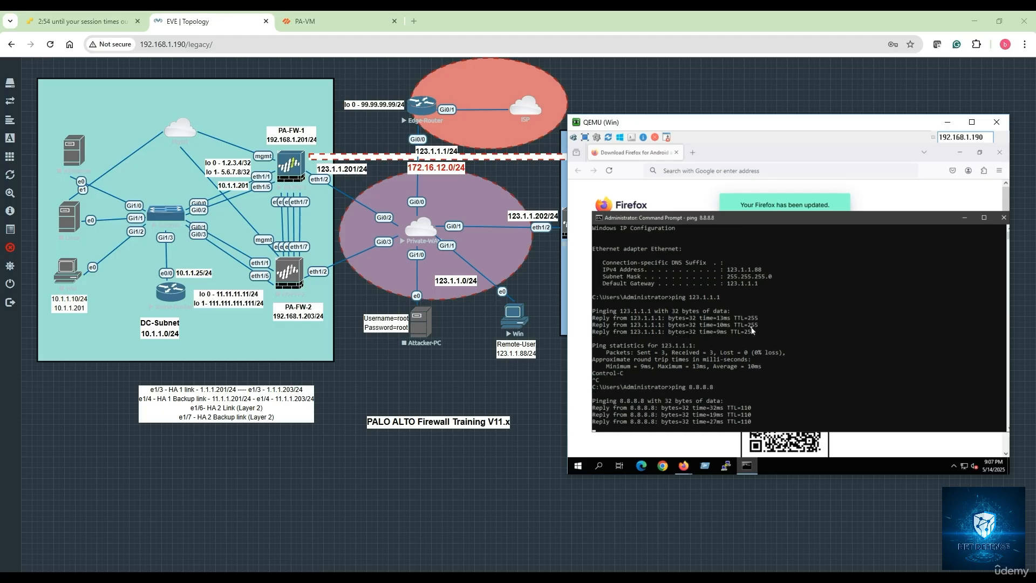
{"action": "key", "text": "ctrl+c"}
{"action": "type", "text": "ping"}
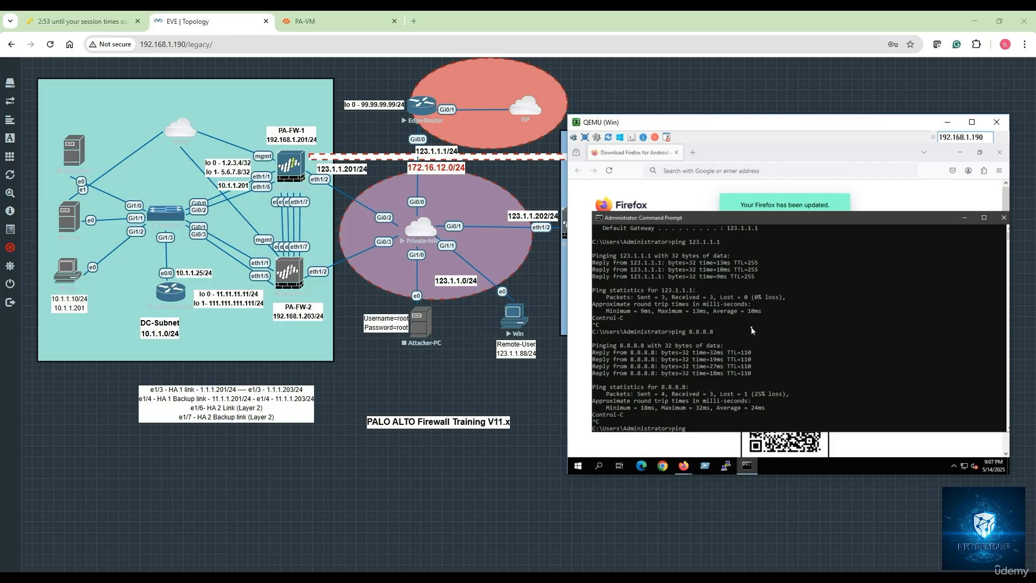
{"action": "type", "text": " www.google.com"}
{"action": "key", "text": "Return"}
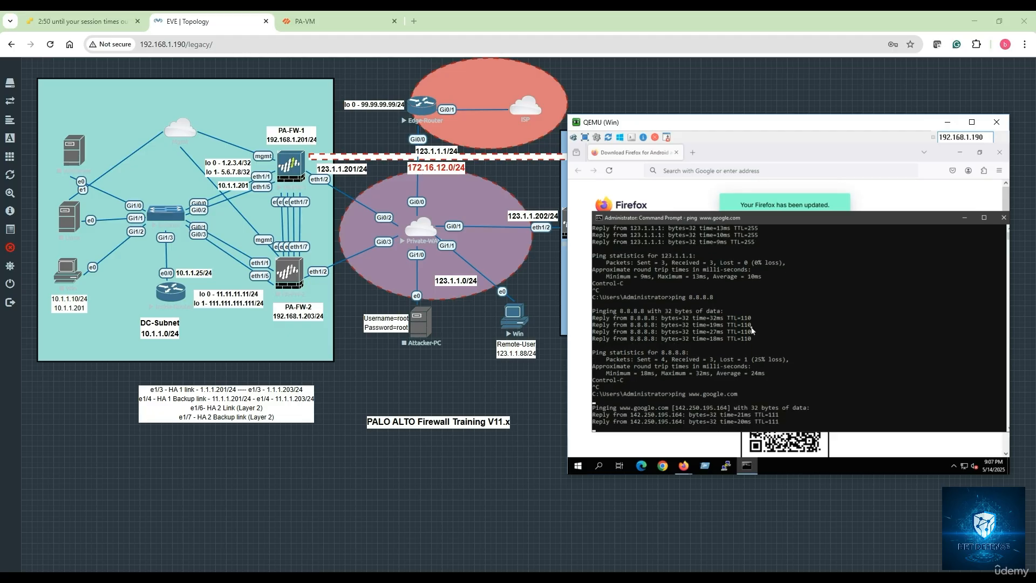
{"action": "key", "text": "ctrl+c"}
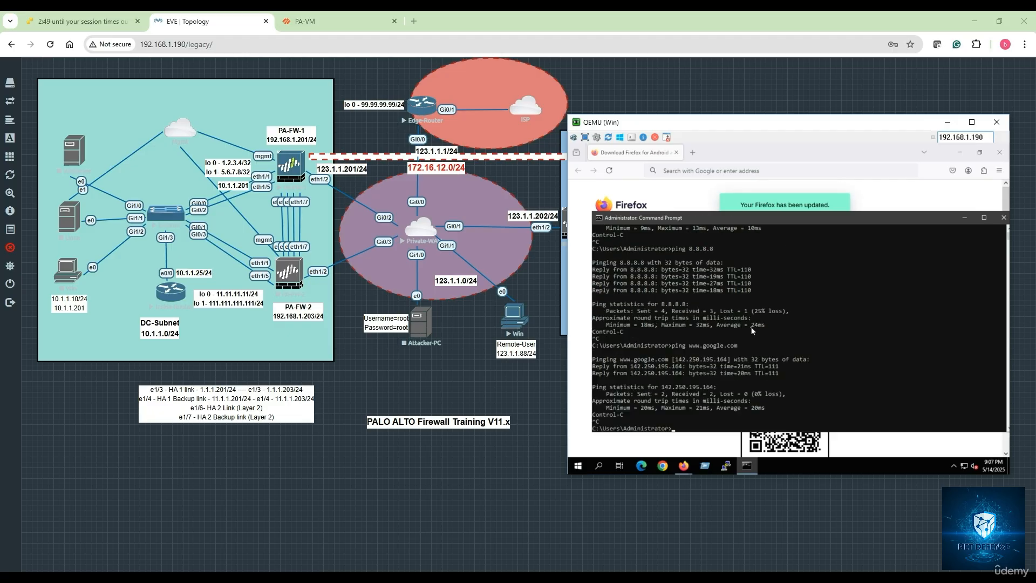
Step: Ping PA-FW-1's outside address 123.1.1.201 from the Win PC
{"action": "type", "text": "ping 123.1.1.201"}
{"action": "key", "text": "Return"}
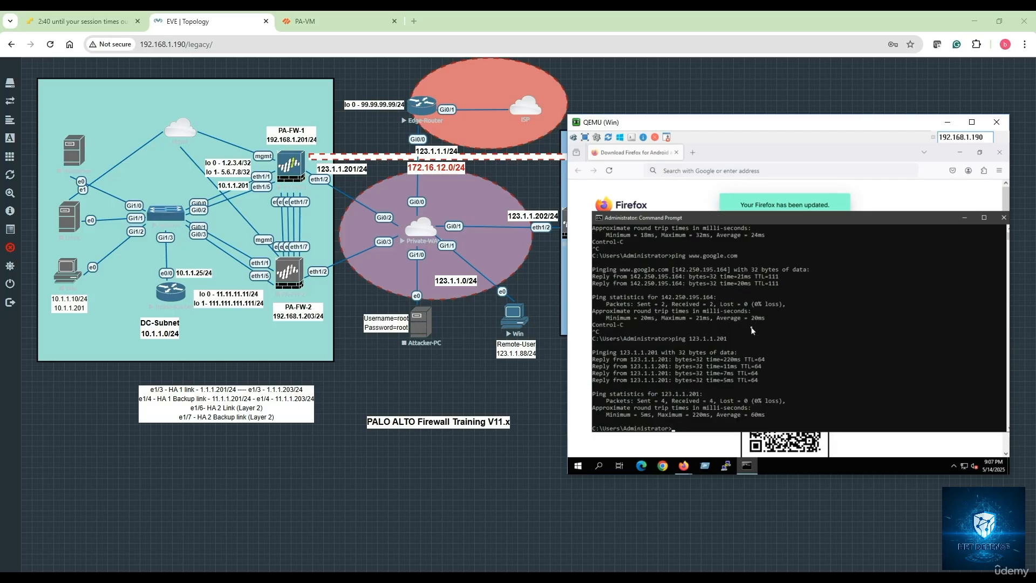
{"action": "key", "text": "Return"}
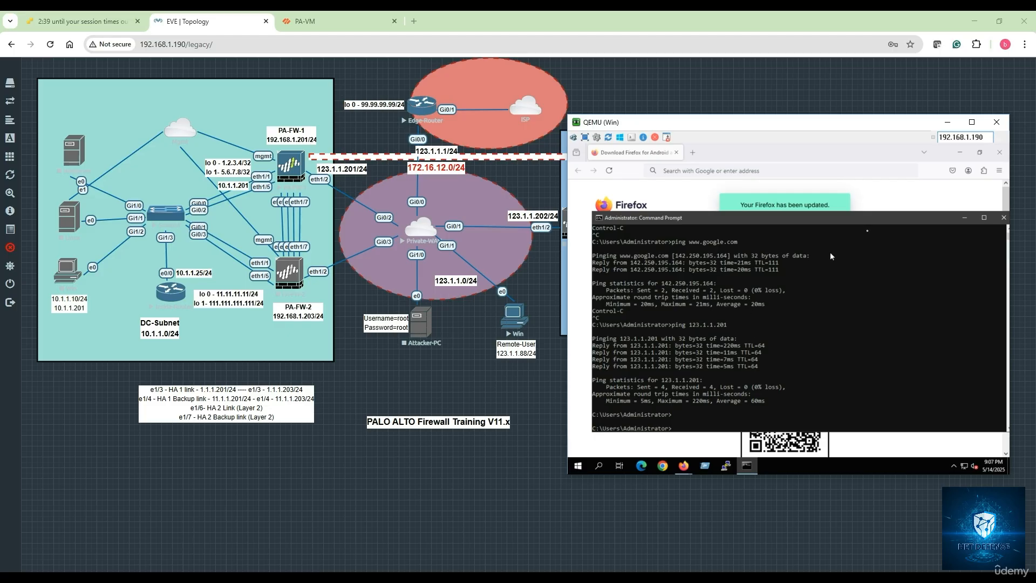
{"action": "left_click", "coordinate": [966, 219]}
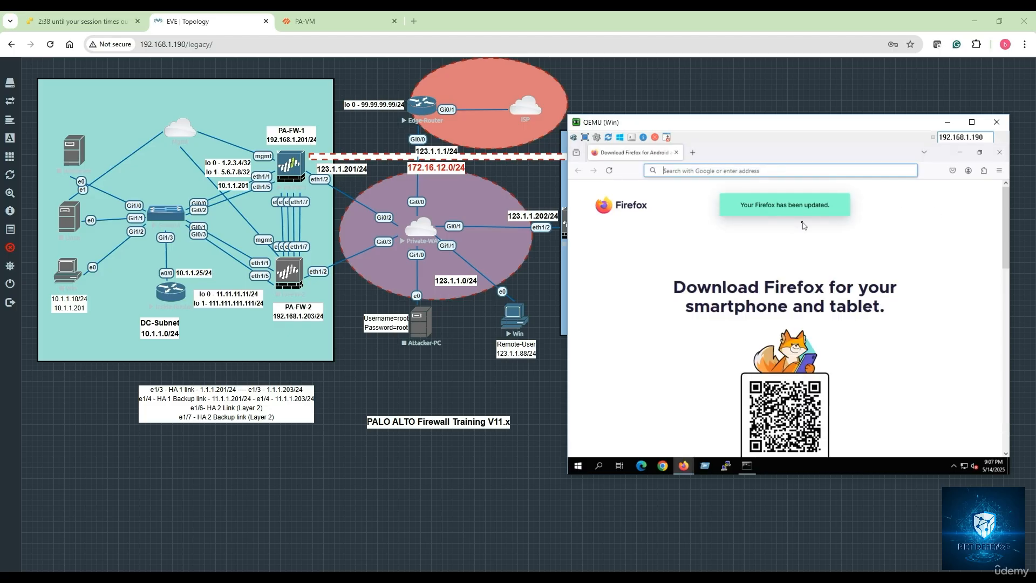
{"action": "left_click", "coordinate": [680, 171]}
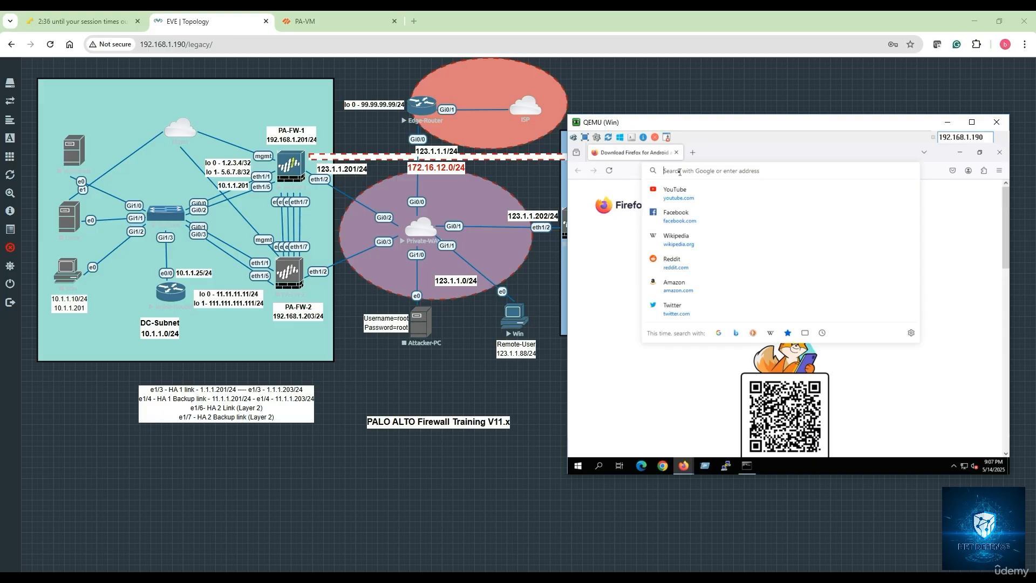
{"action": "type", "text": "https"}
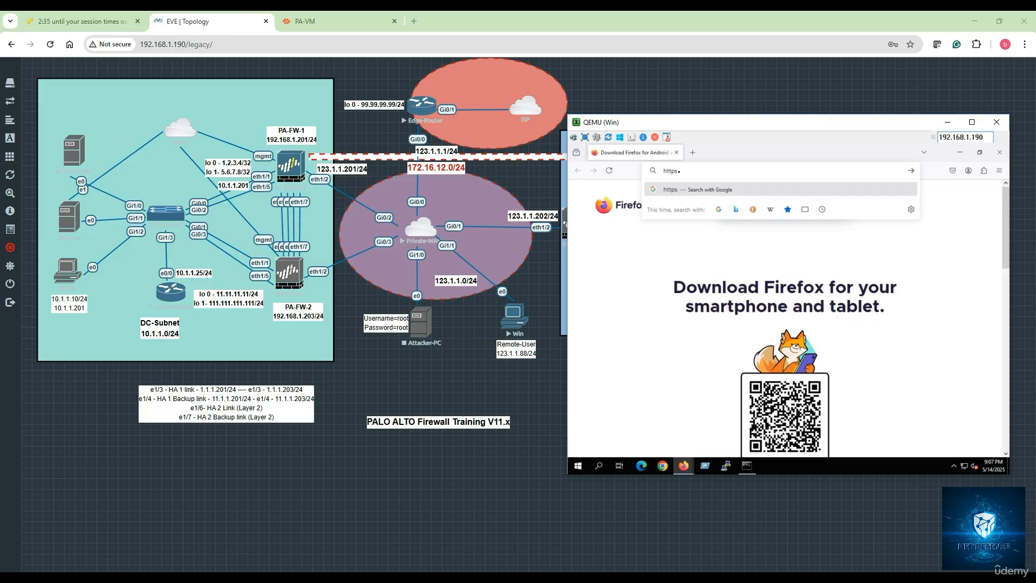
{"action": "type", "text": "://123.1.1.201"}
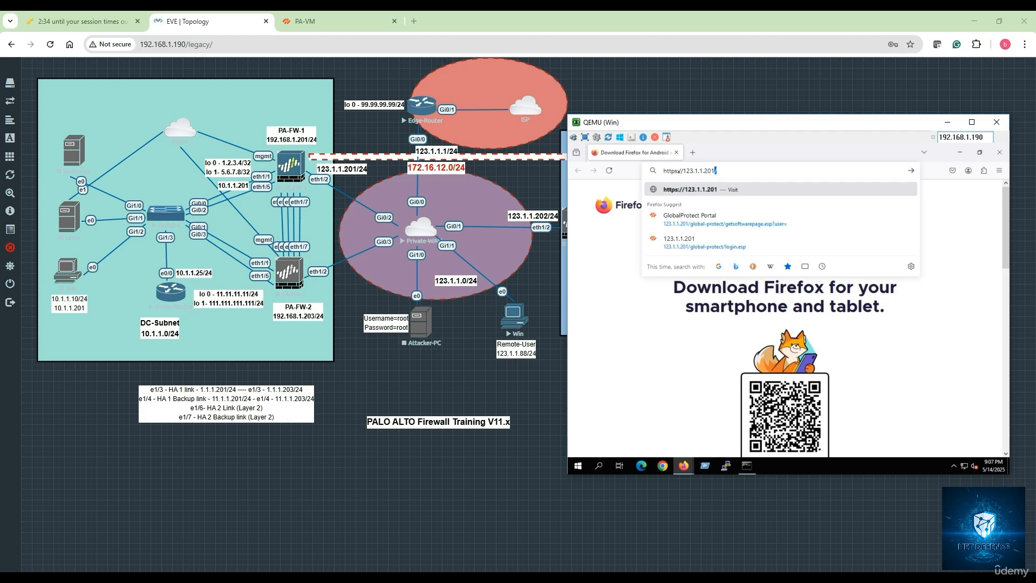
{"action": "key", "text": "Return"}
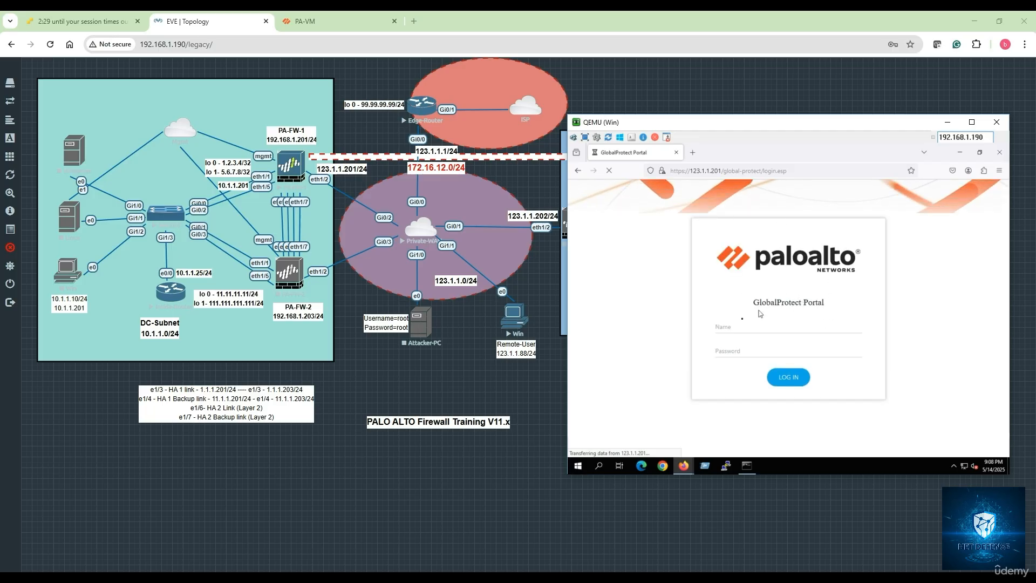
{"action": "left_click", "coordinate": [722, 330]}
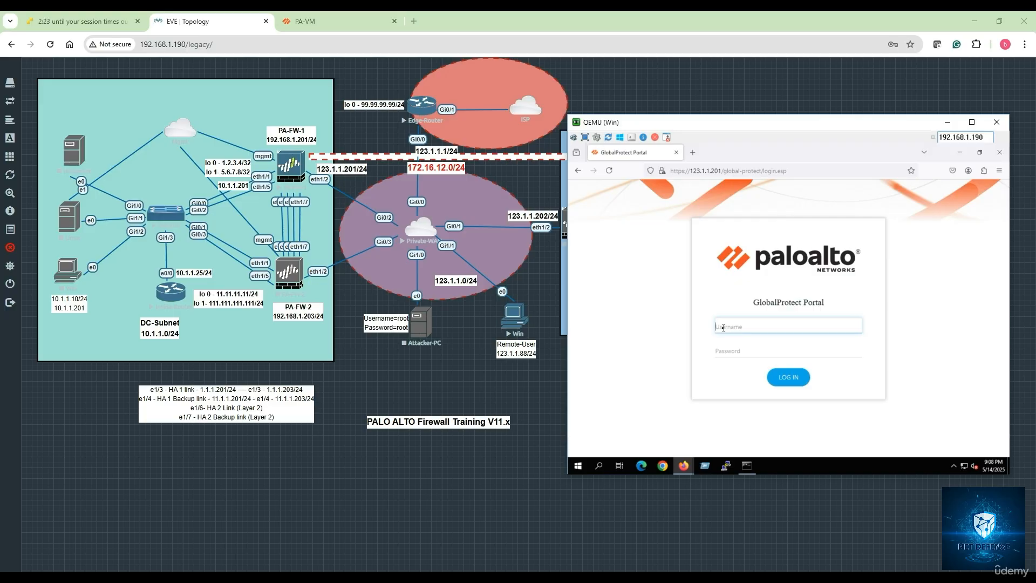
Step: Look up the local VPN user names on the PA-VM firewall and return to the Win console
{"action": "left_click", "coordinate": [342, 27]}
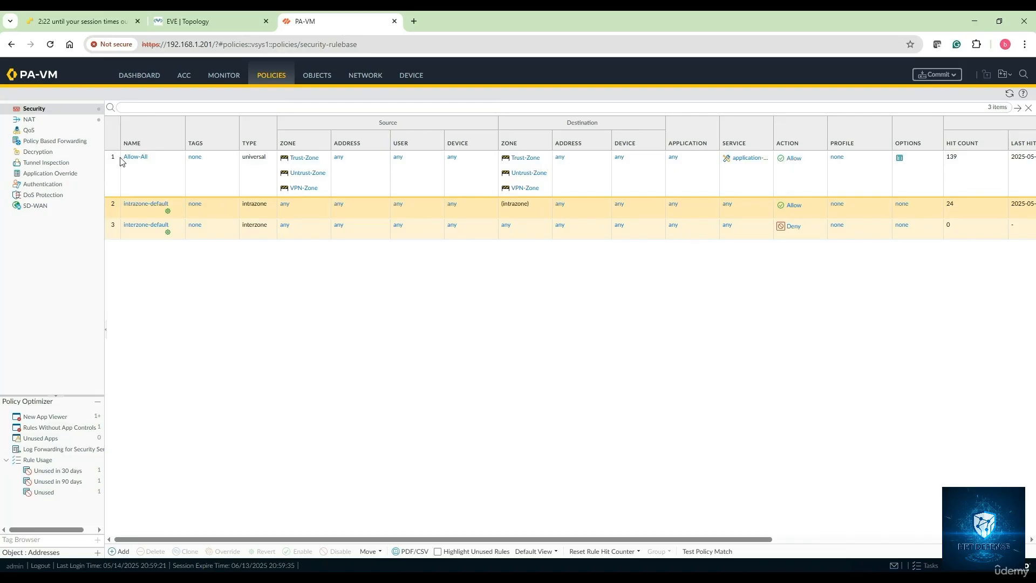
{"action": "left_click", "coordinate": [413, 75]}
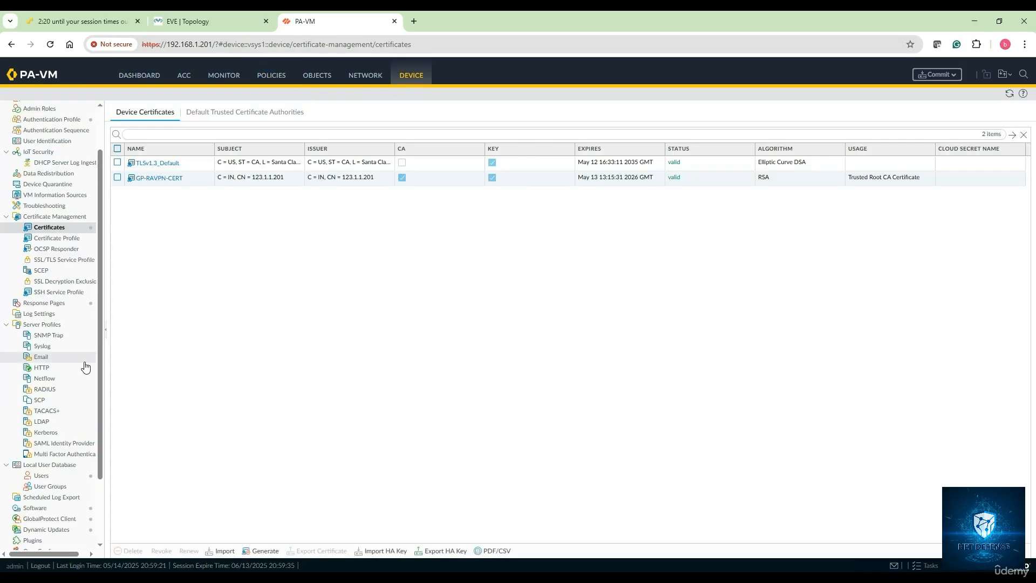
{"action": "left_click", "coordinate": [41, 475]}
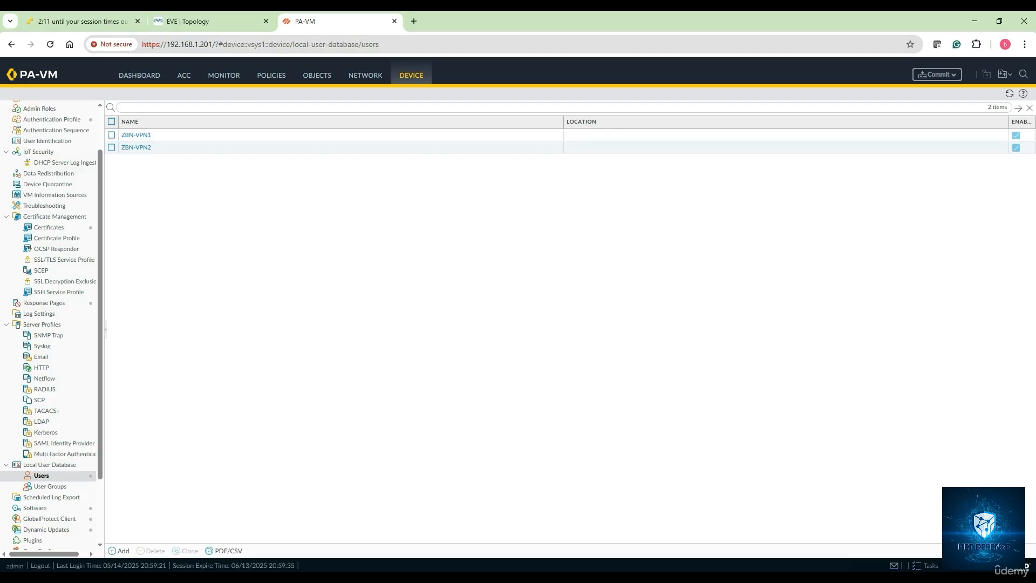
{"action": "left_click", "coordinate": [193, 22]}
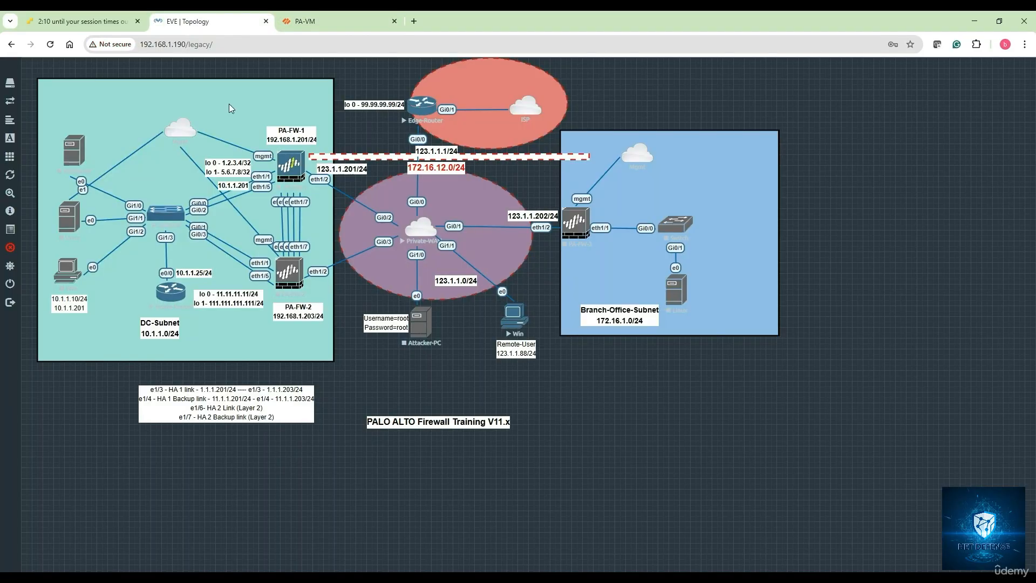
{"action": "left_click", "coordinate": [276, 579]}
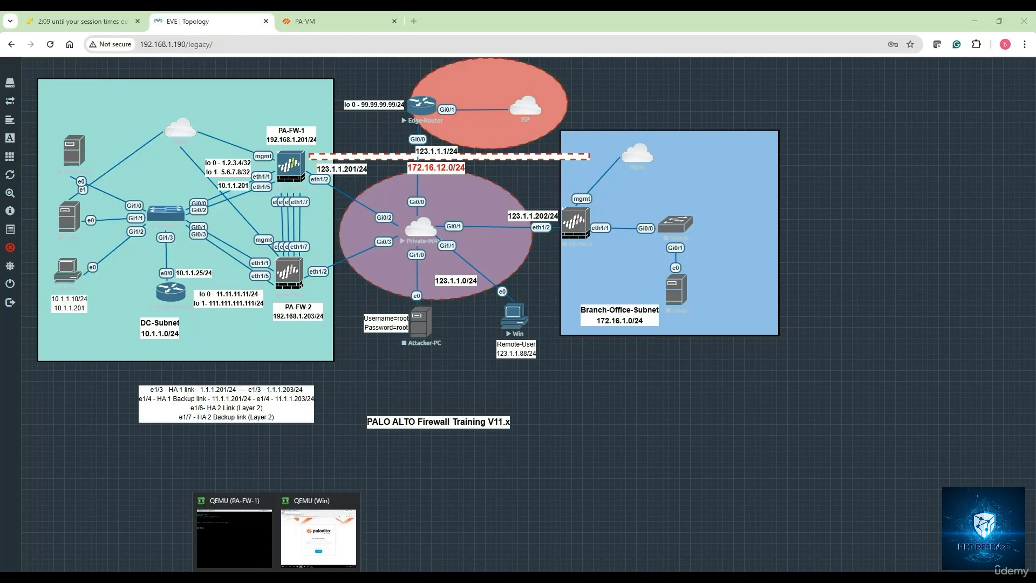
{"action": "left_click", "coordinate": [319, 537]}
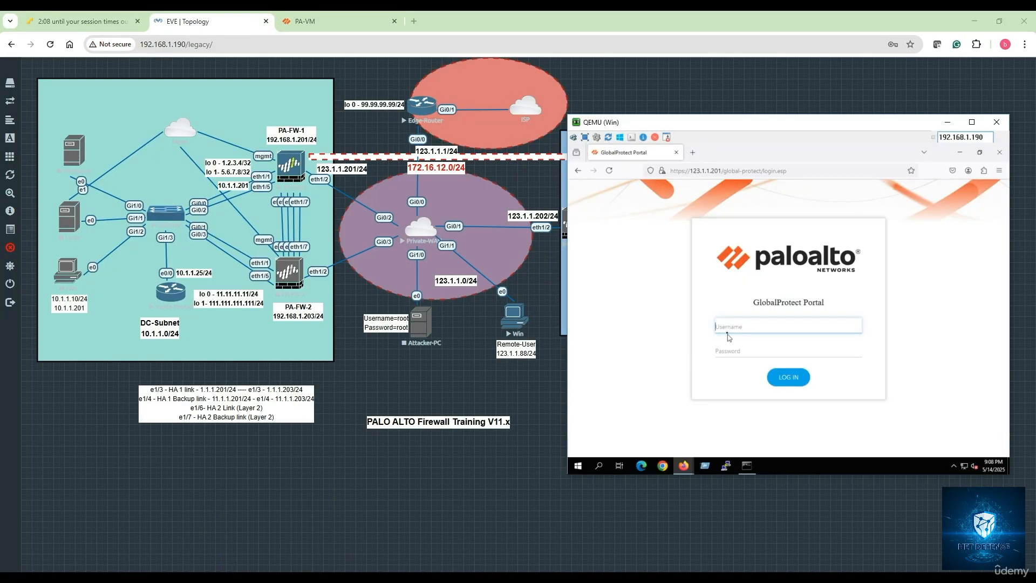
Step: Log in to the GlobalProtect portal as ZBN-VPN1 with the account password, declining to save the credentials
{"action": "type", "text": "ZBN-VPN1"}
{"action": "left_click", "coordinate": [724, 352]}
{"action": "type", "text": "****"}
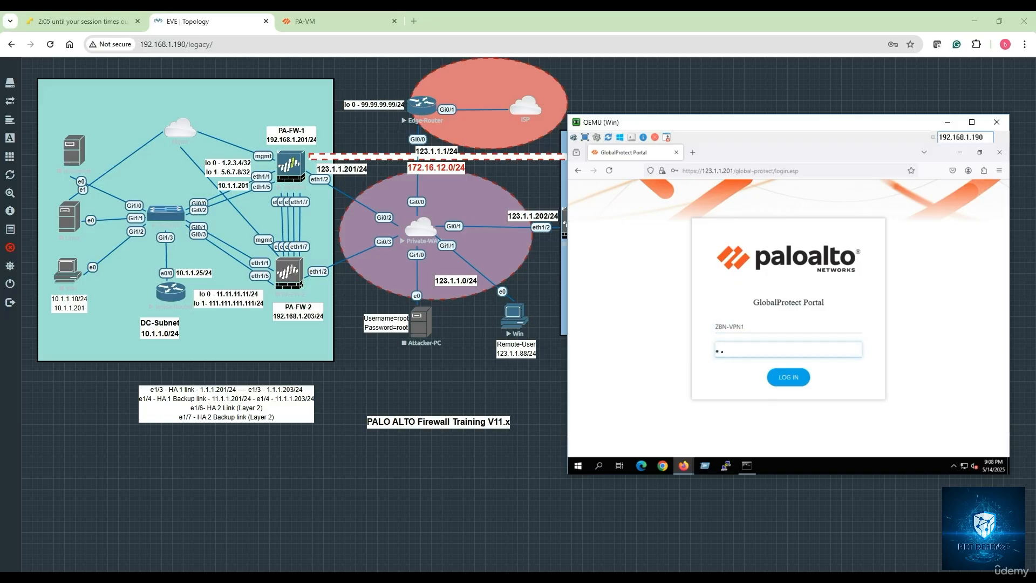
{"action": "type", "text": "******"}
{"action": "key", "text": "Return"}
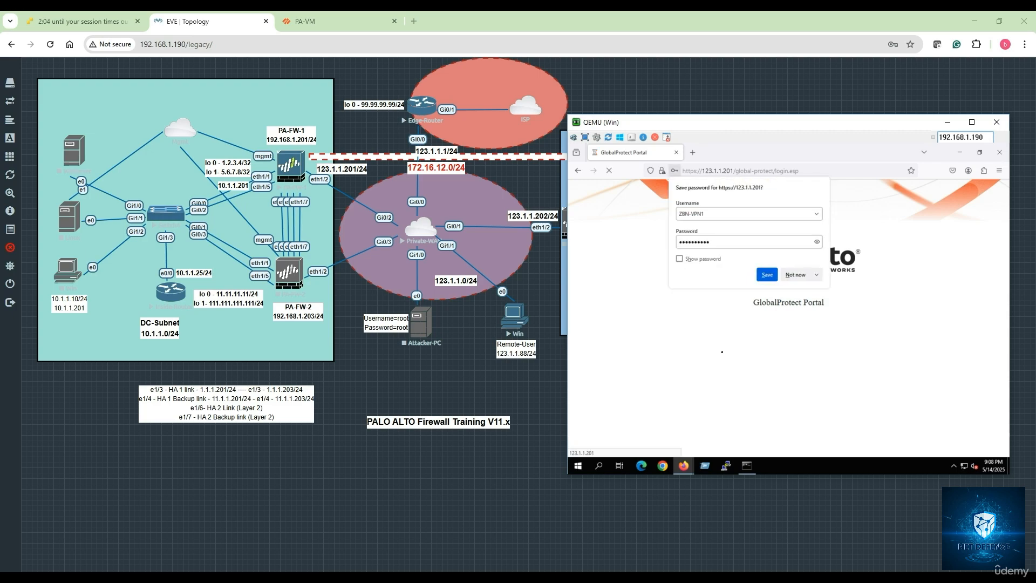
{"action": "left_click", "coordinate": [795, 275]}
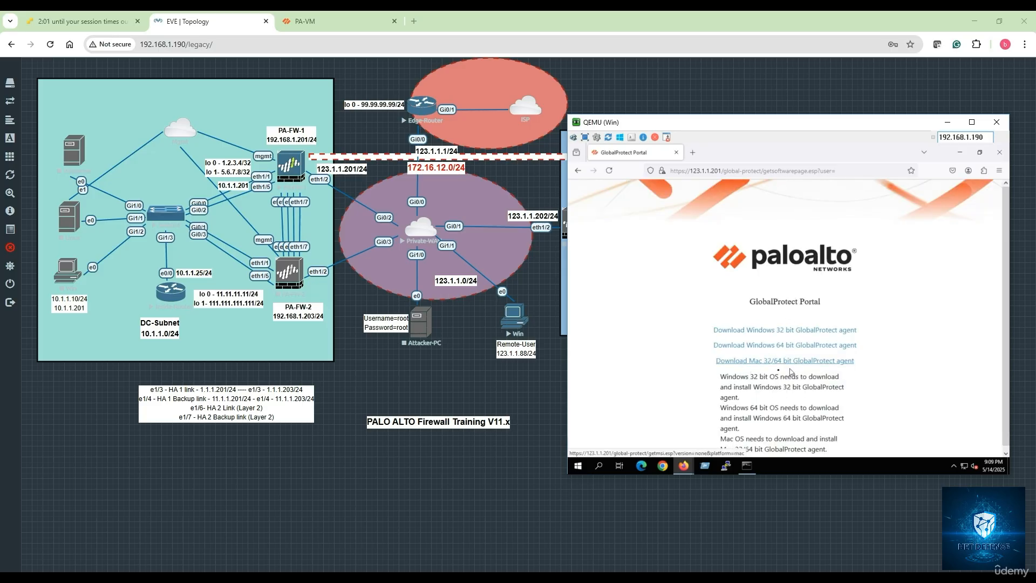
Step: Download the Windows 64 bit GlobalProtect agent and launch GlobalProtect64.msi from the Downloads folder
{"action": "left_click", "coordinate": [770, 346]}
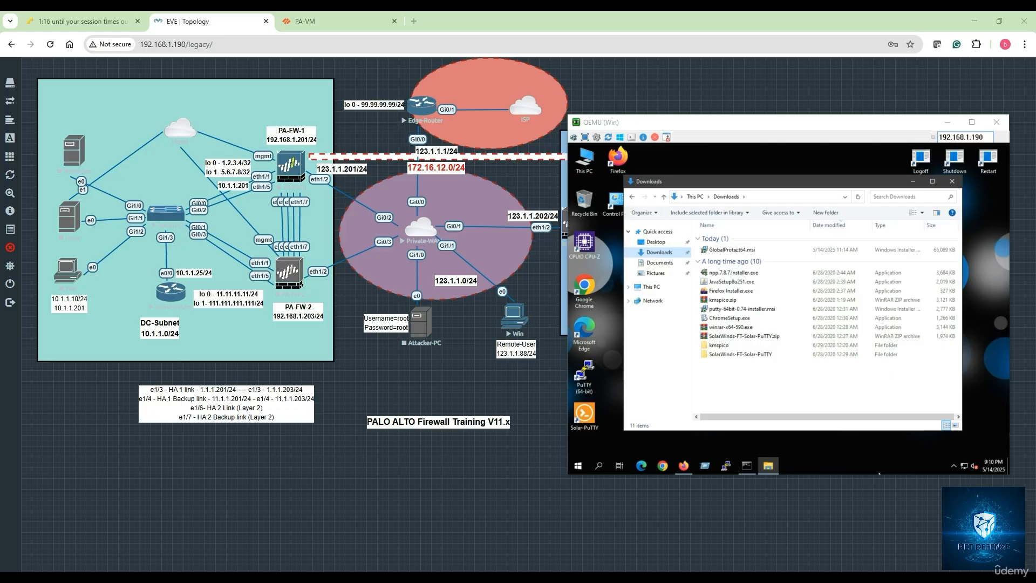
{"action": "left_click", "coordinate": [737, 251]}
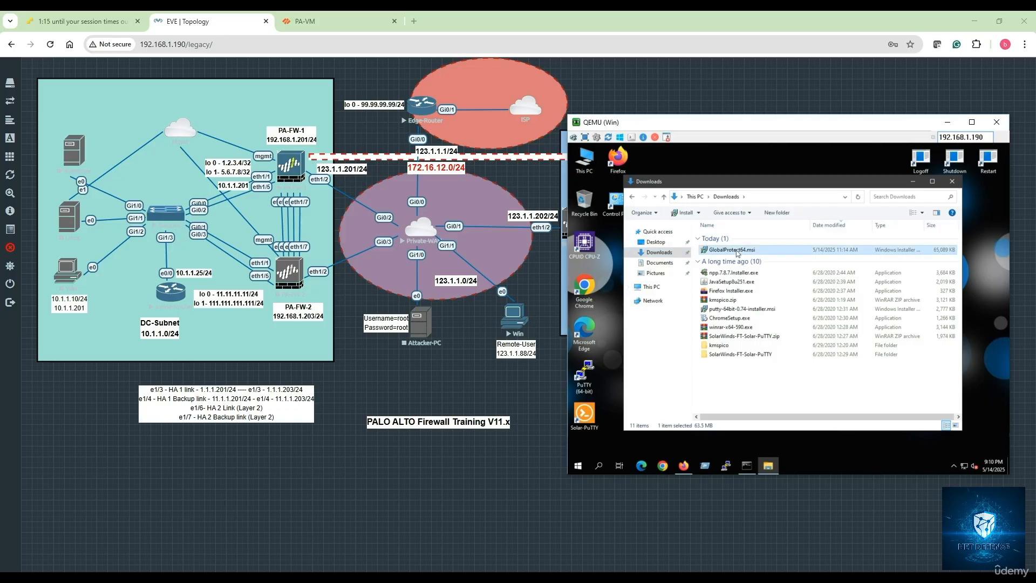
{"action": "double_click", "coordinate": [738, 252]}
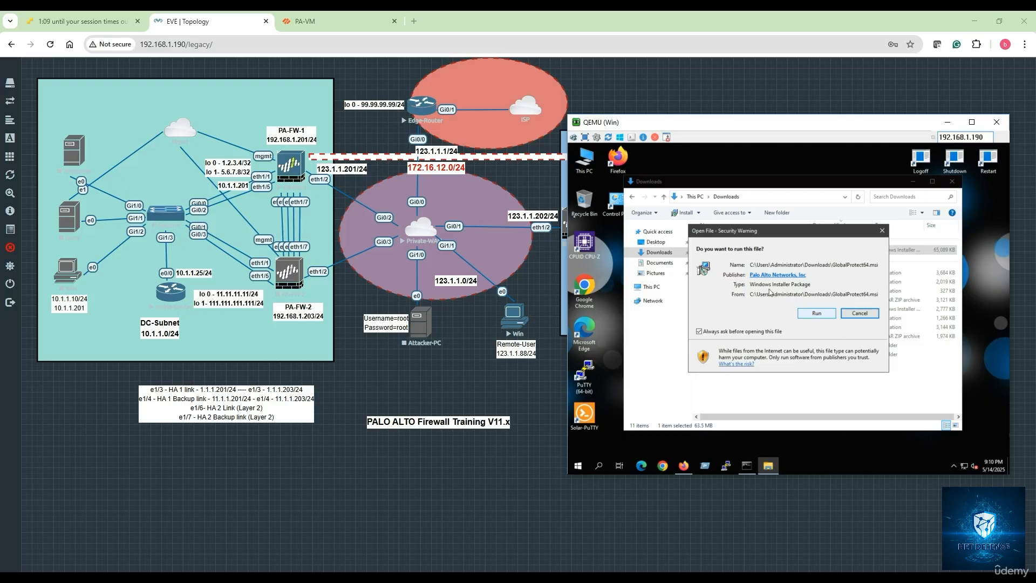
Step: Switch to the PA-VM firewall and display the list of available GlobalProtect Client versions
{"action": "left_click", "coordinate": [339, 26]}
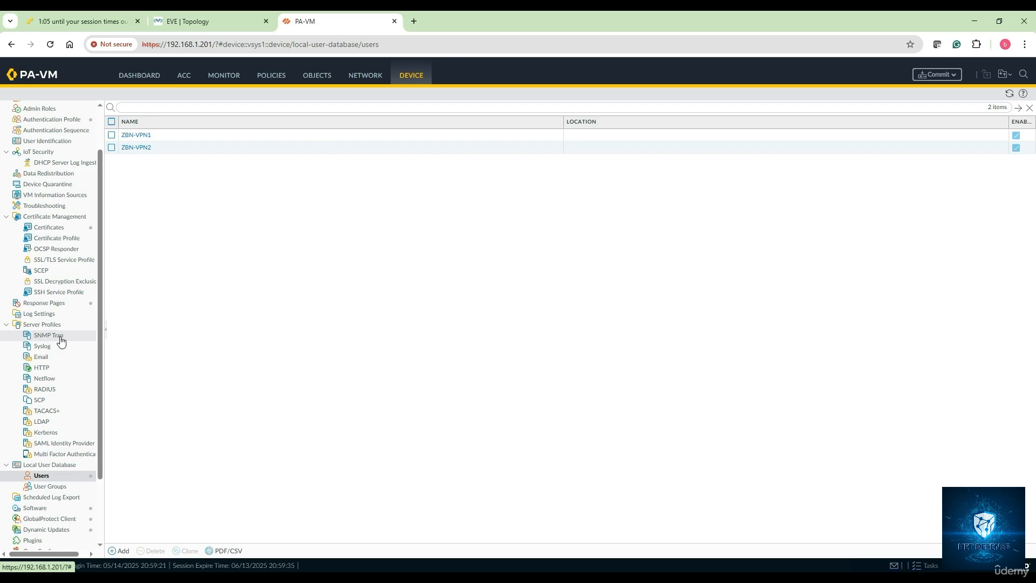
{"action": "scroll", "coordinate": [60, 343], "scroll_direction": "down", "scroll_amount": 3}
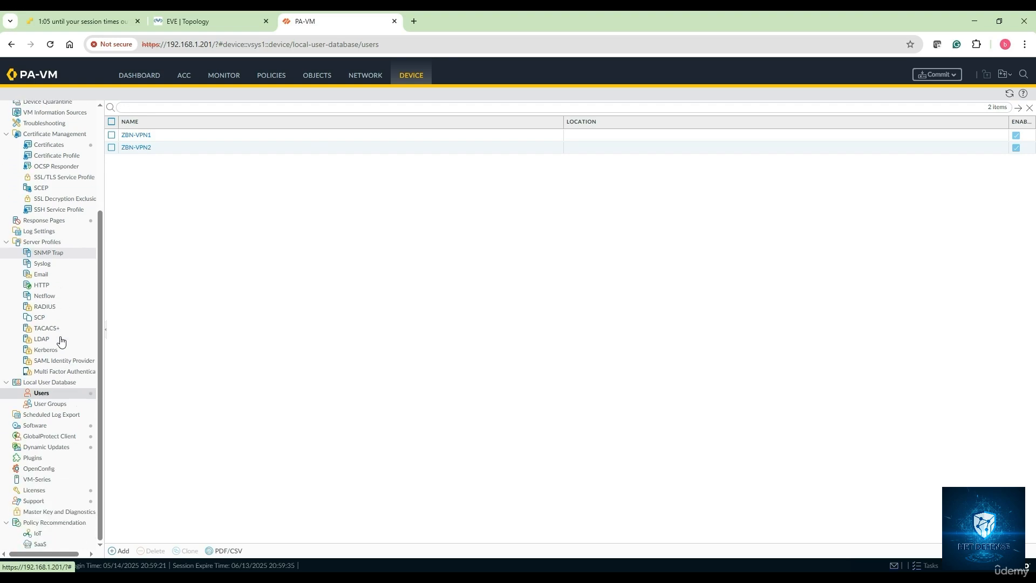
{"action": "left_click", "coordinate": [46, 436]}
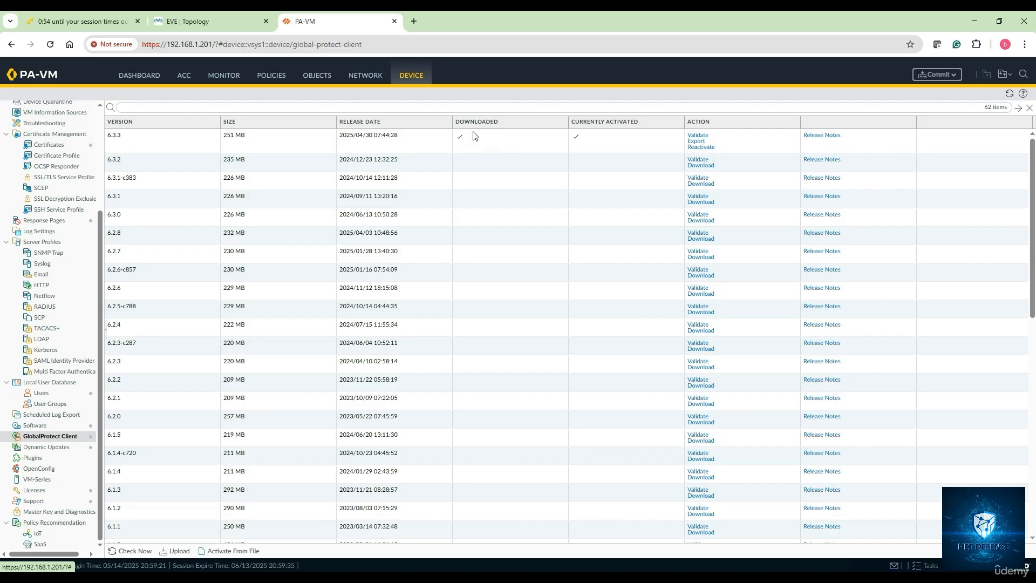
{"action": "left_click", "coordinate": [697, 166]}
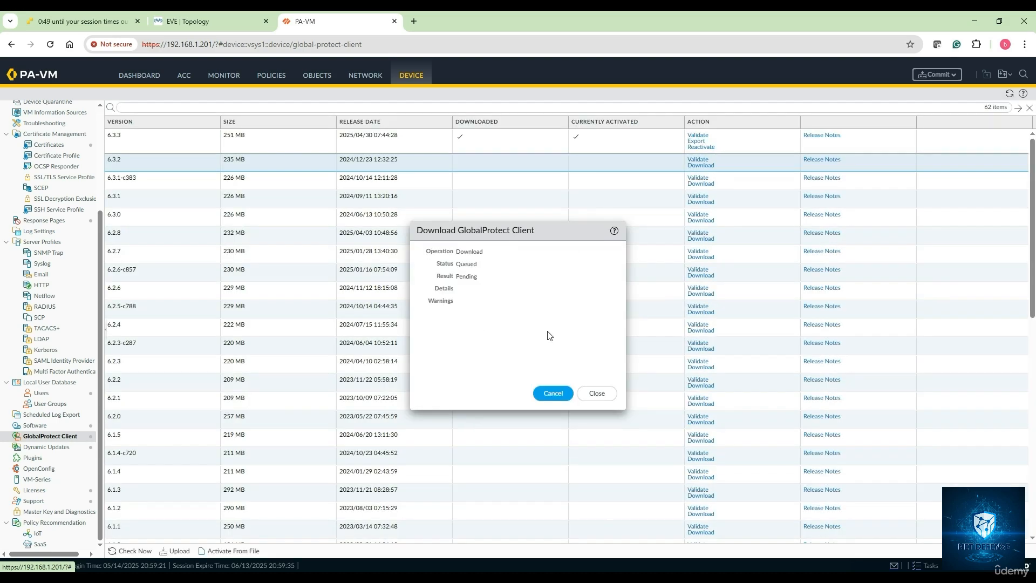
{"action": "left_click", "coordinate": [562, 393]}
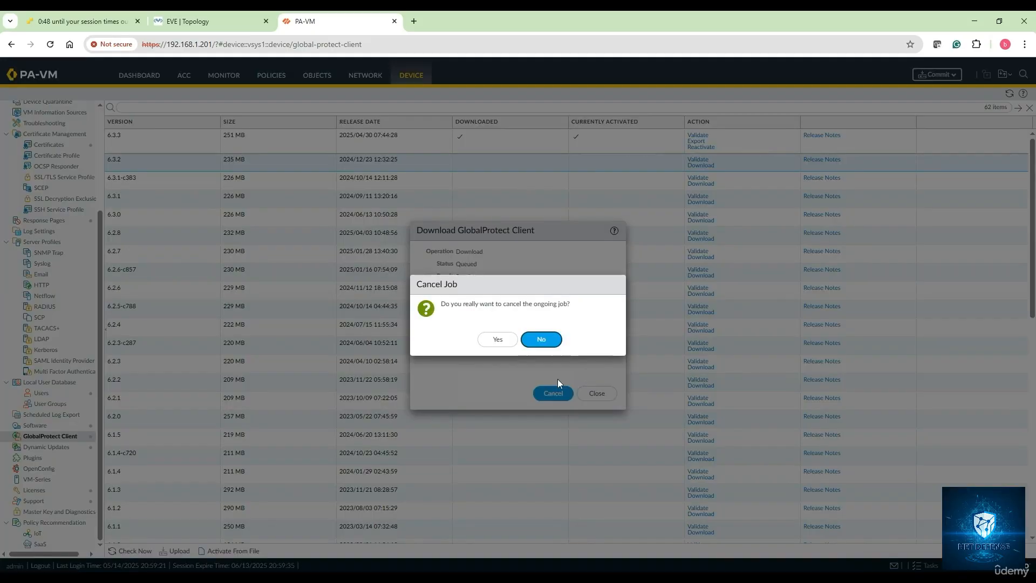
{"action": "left_click", "coordinate": [502, 341]}
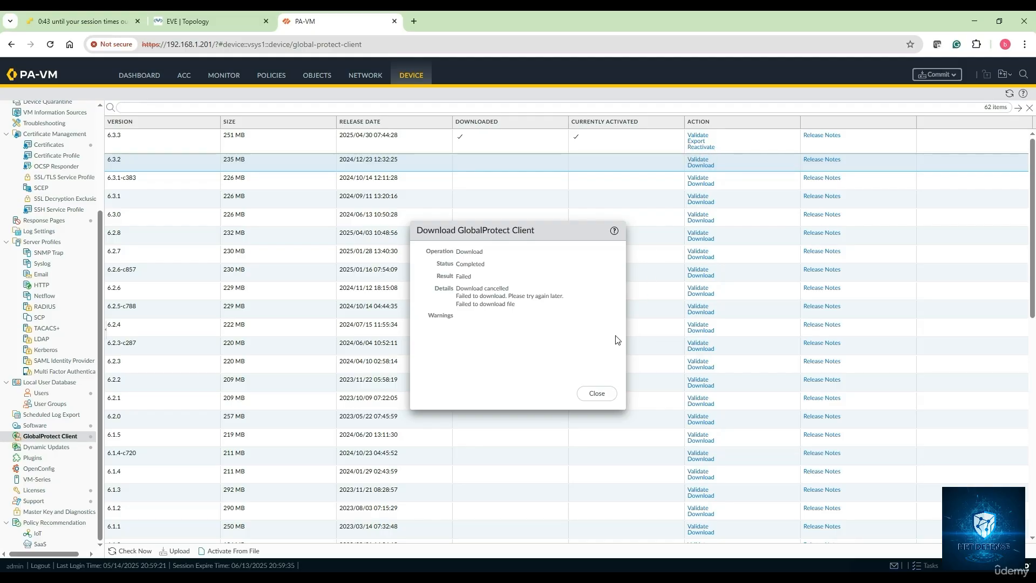
{"action": "left_click", "coordinate": [597, 394]}
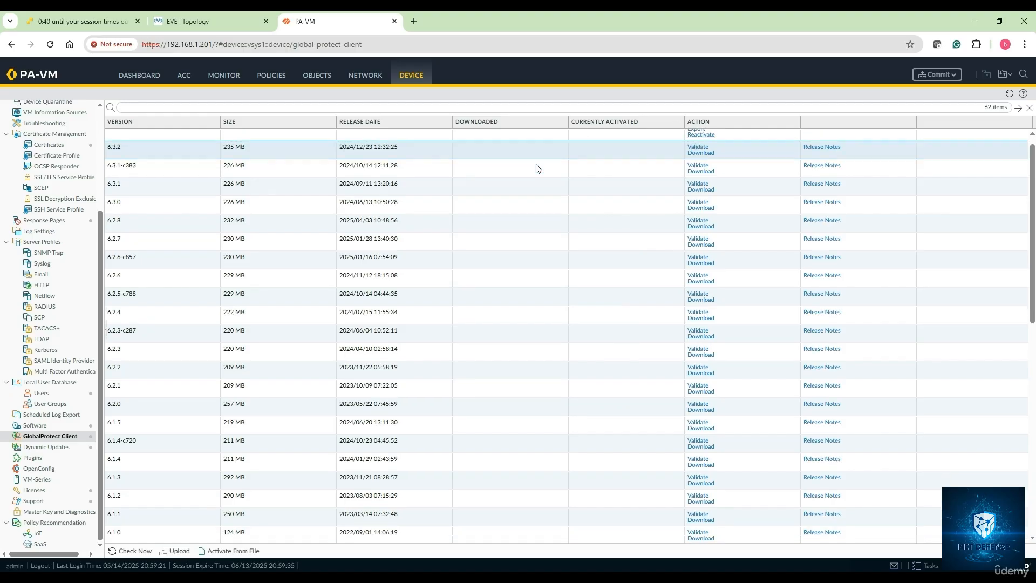
Step: Look through the available GlobalProtect Client versions and return to the Win console
{"action": "scroll", "coordinate": [537, 167], "scroll_direction": "down", "scroll_amount": 2}
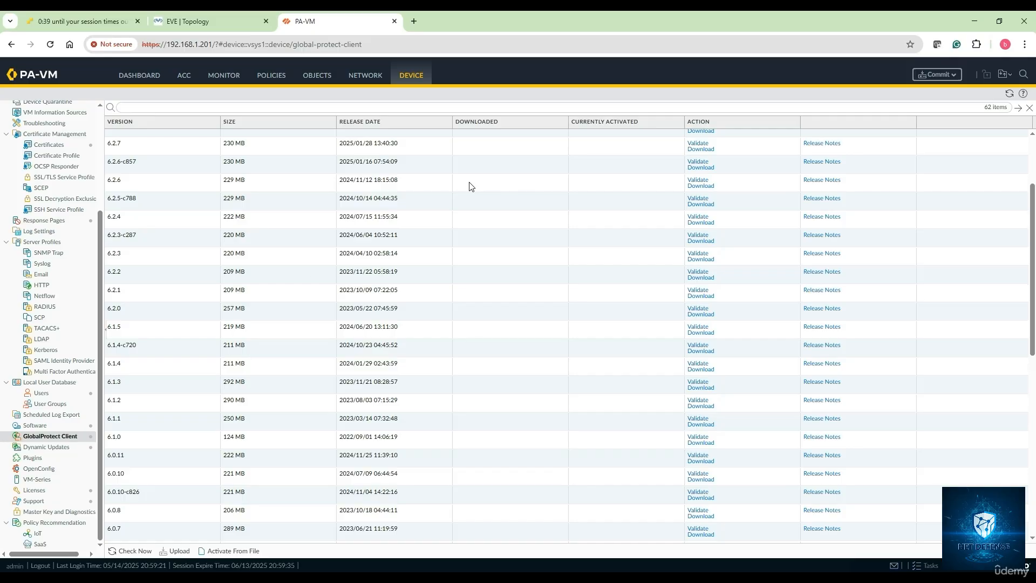
{"action": "scroll", "coordinate": [469, 188], "scroll_direction": "up", "scroll_amount": 2}
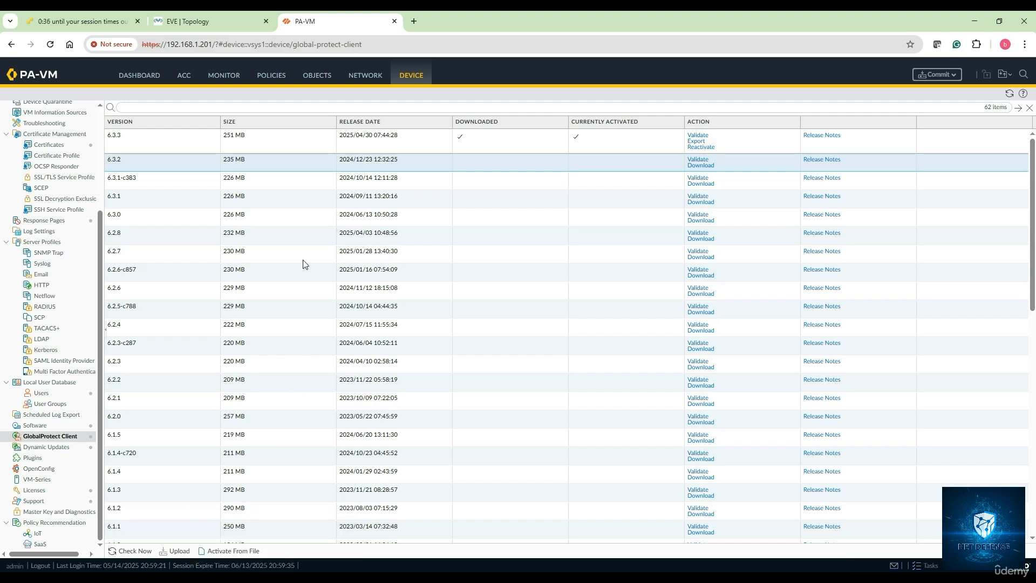
{"action": "left_click", "coordinate": [233, 24]}
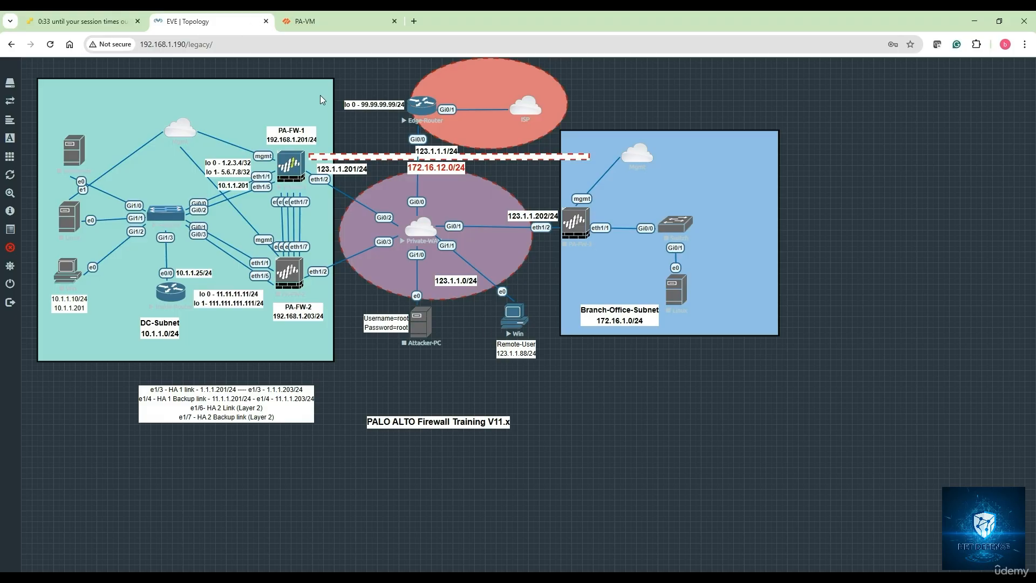
{"action": "mouse_move", "coordinate": [276, 578]}
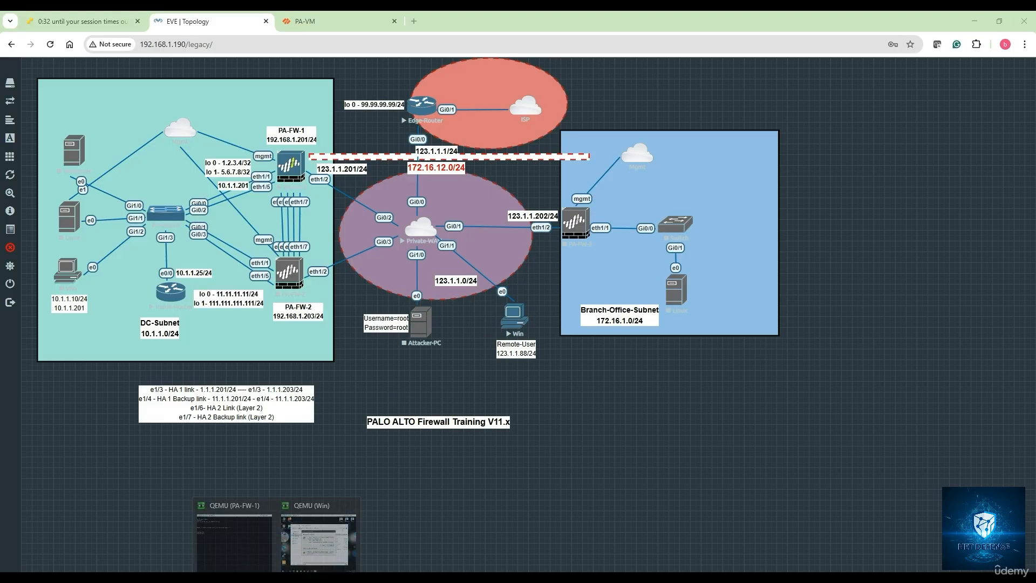
{"action": "left_click", "coordinate": [326, 551]}
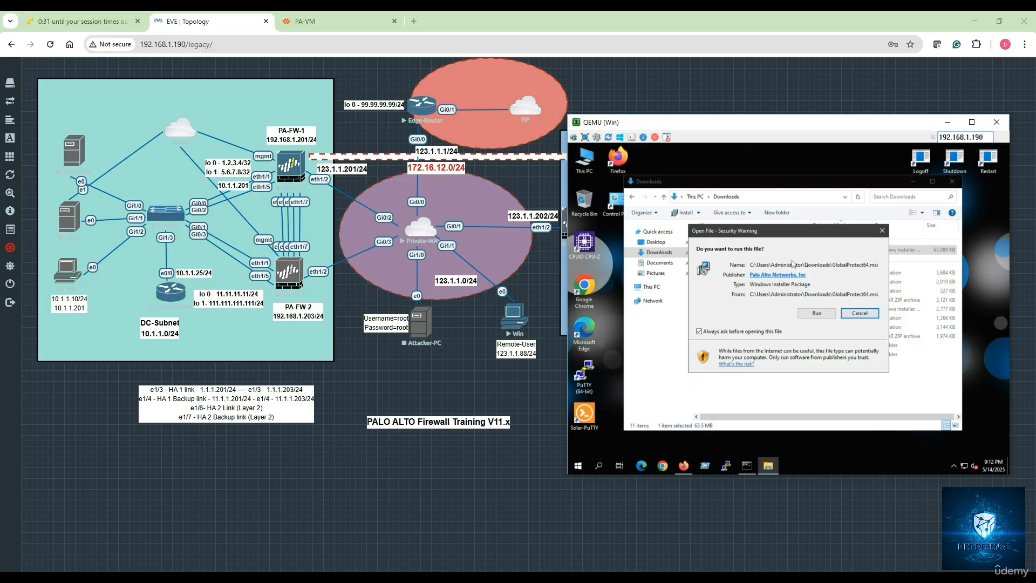
Step: Run GlobalProtect64.msi, install GlobalProtect in the default folder, and close the installer and the Downloads window
{"action": "left_click", "coordinate": [828, 316]}
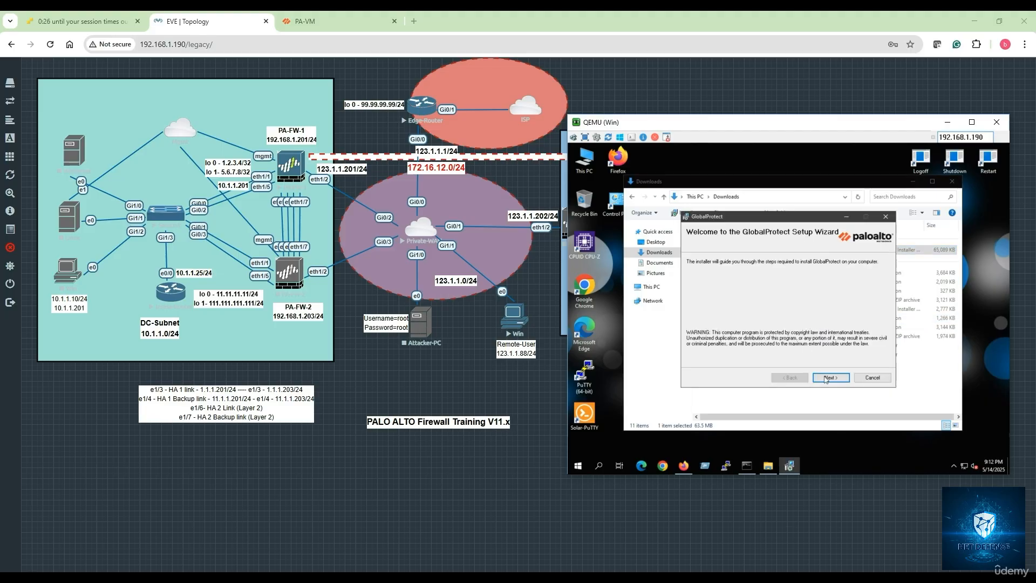
{"action": "left_click", "coordinate": [828, 379]}
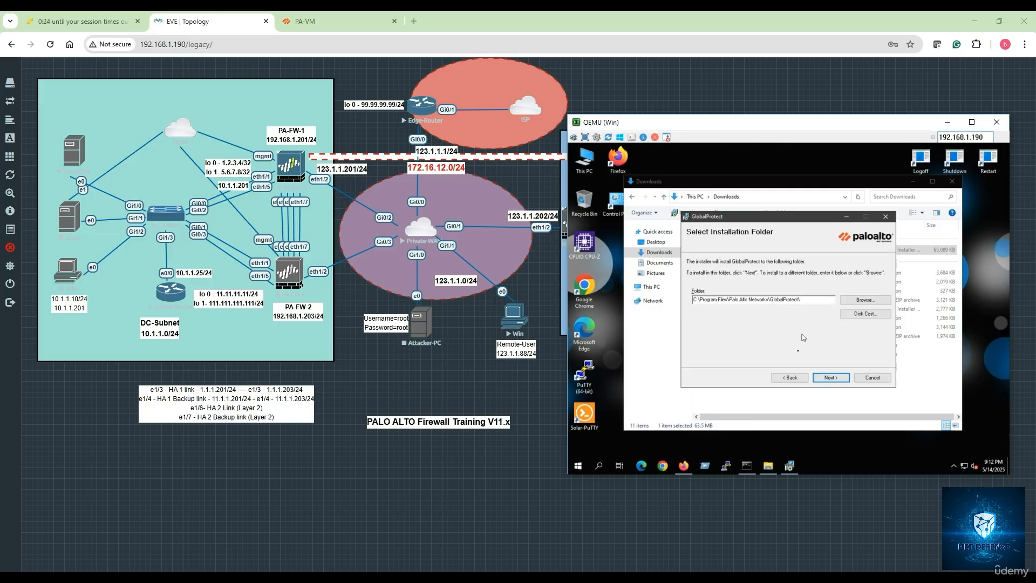
{"action": "left_click", "coordinate": [842, 377]}
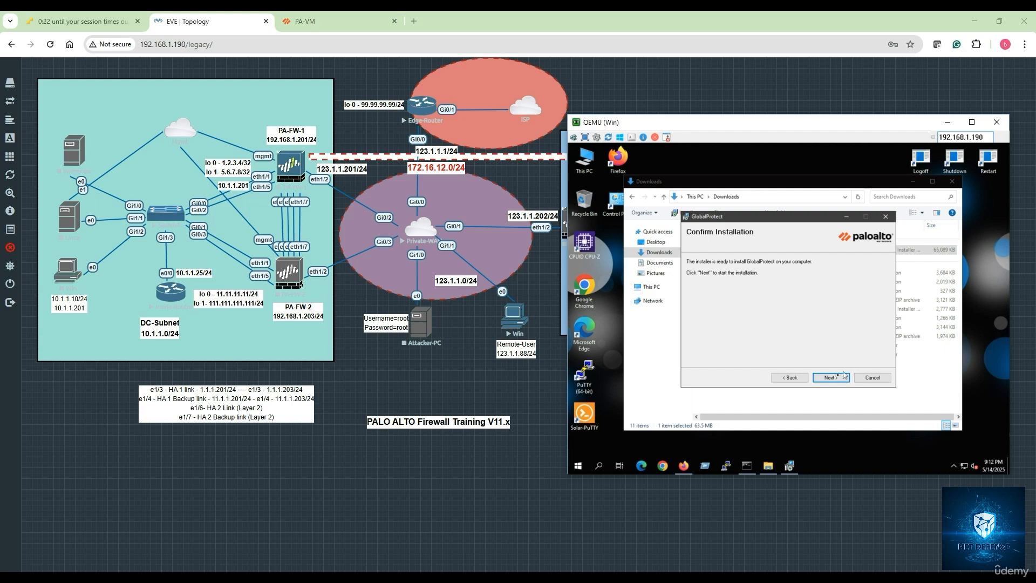
{"action": "left_click", "coordinate": [843, 376]}
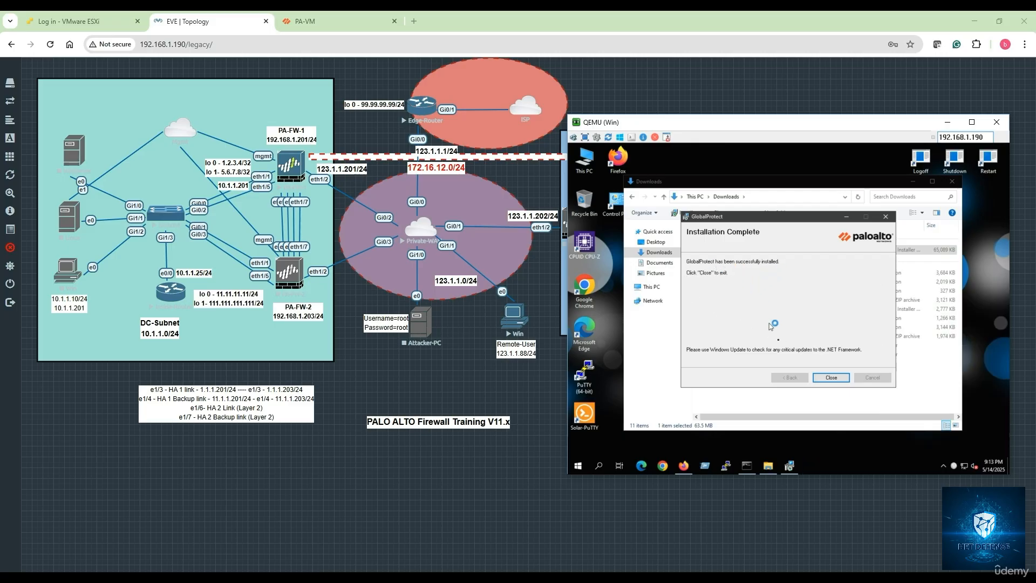
{"action": "left_click", "coordinate": [842, 381]}
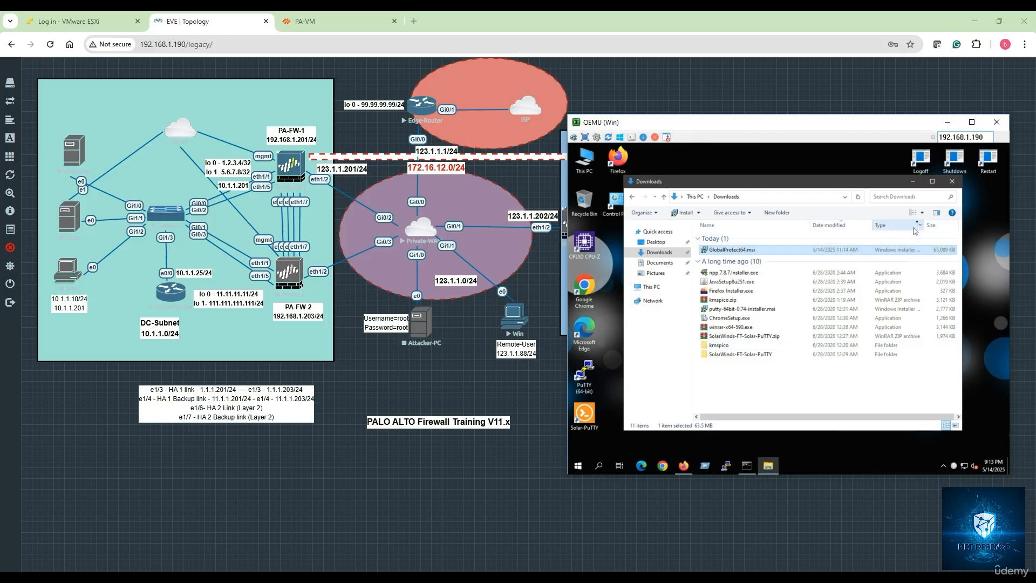
{"action": "left_click", "coordinate": [953, 181]}
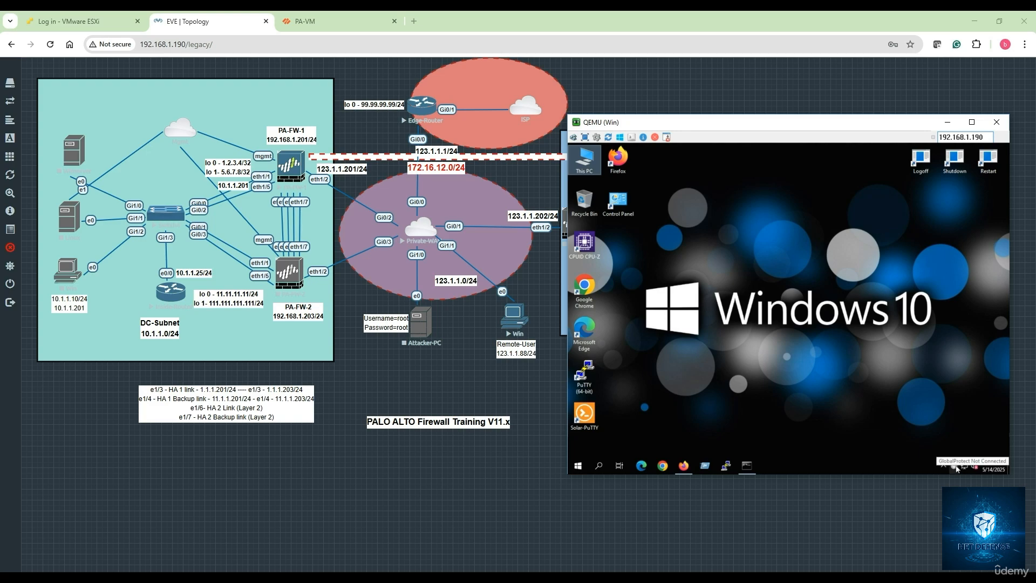
Step: Start the GlobalProtect agent and connect to portal 123.1.1.201, proceeding despite the untrusted certificate
{"action": "left_click", "coordinate": [954, 467]}
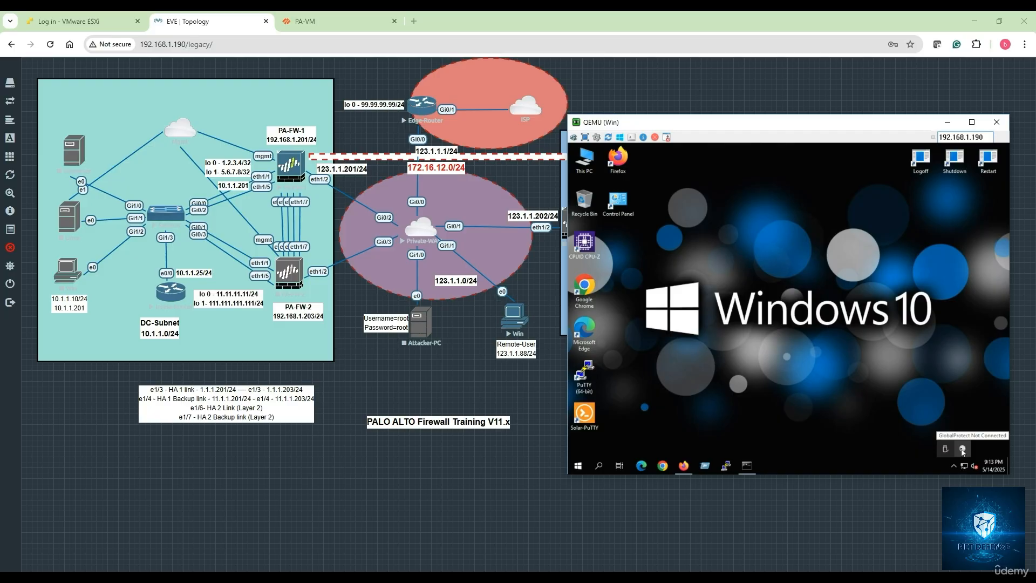
{"action": "left_click", "coordinate": [963, 451]}
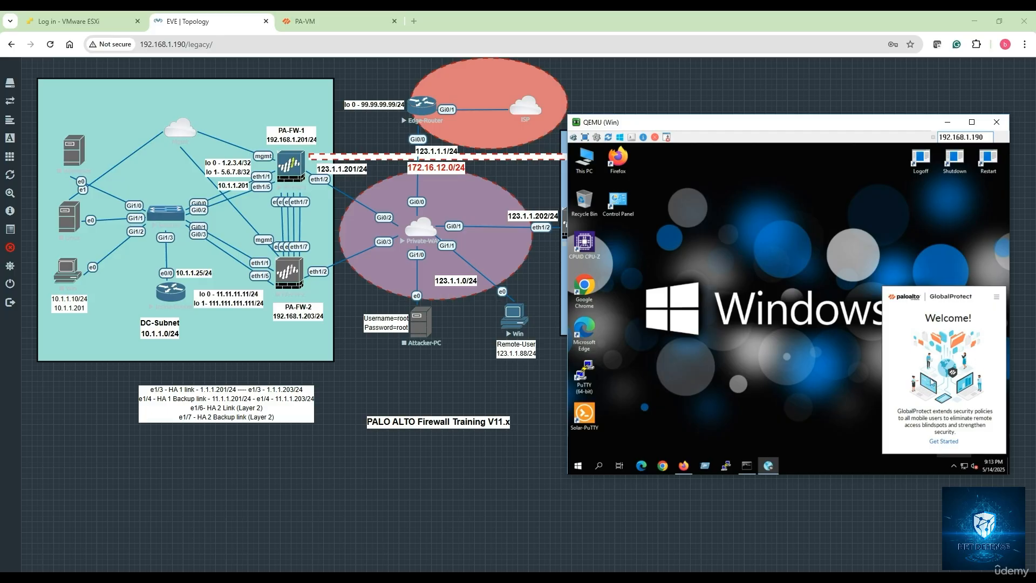
{"action": "left_click", "coordinate": [945, 445]}
{"action": "left_click", "coordinate": [919, 422]}
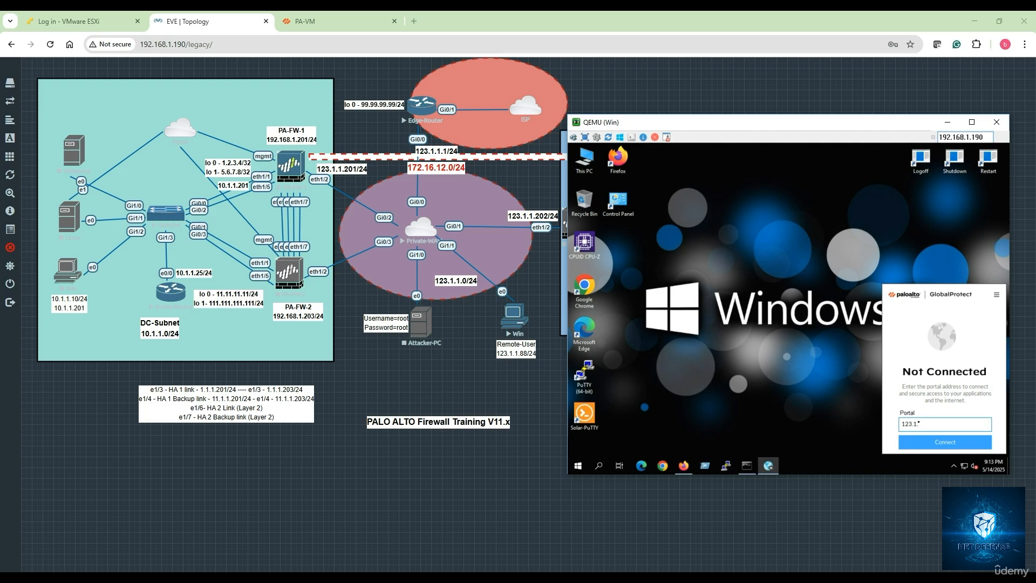
{"action": "left_click", "coordinate": [938, 443]}
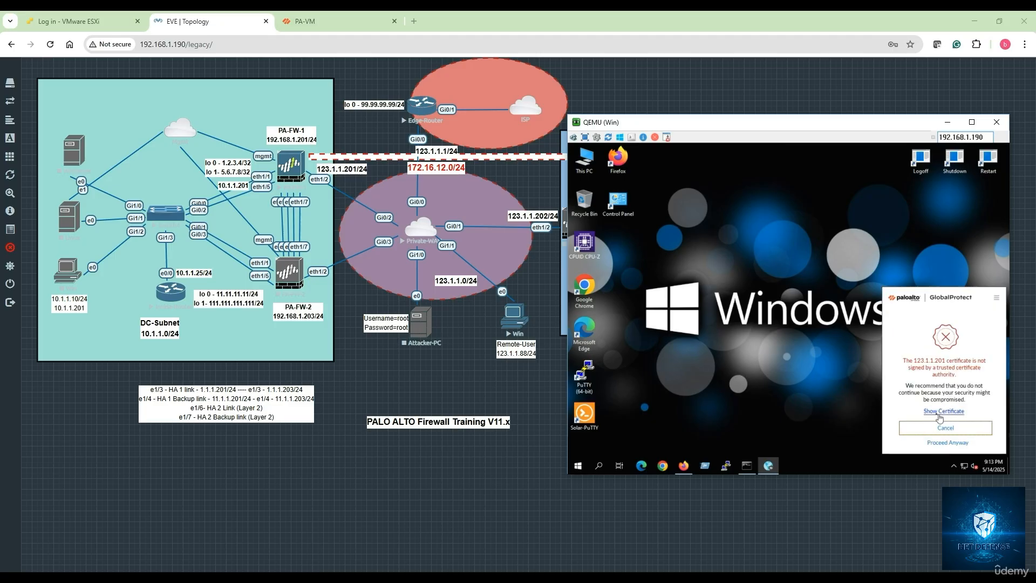
{"action": "left_click", "coordinate": [948, 443]}
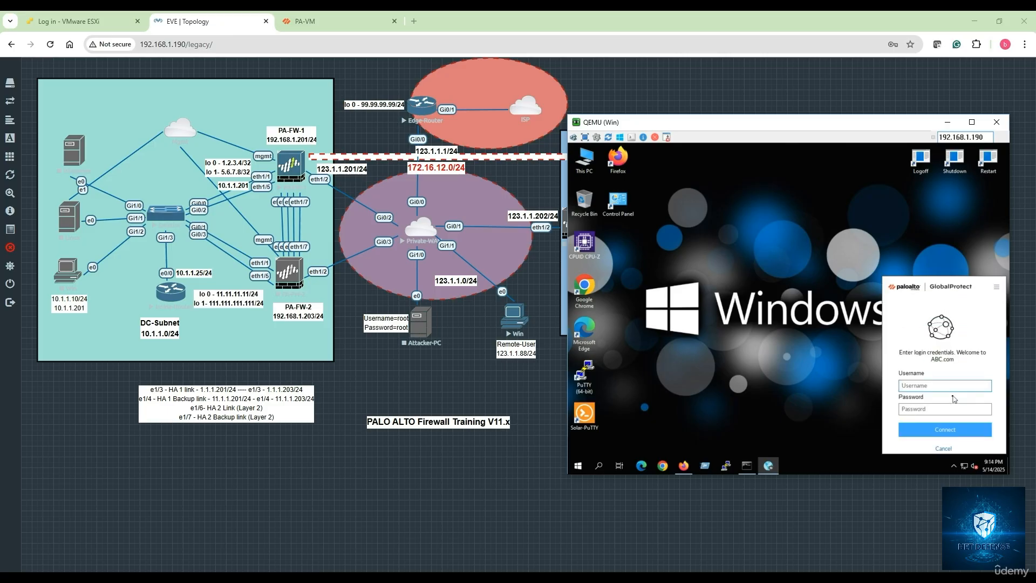
Step: Enter ZBN-VPN1 as the GlobalProtect login username and decline turning on Sticky Keys
{"action": "left_click", "coordinate": [925, 386]}
{"action": "type", "text": "ZBN-VPN"}
{"action": "key", "text": "Tab"}
{"action": "key", "text": "shift"}
{"action": "key", "text": "shift"}
{"action": "key", "text": "shift"}
{"action": "key", "text": "shift"}
{"action": "key", "text": "shift"}
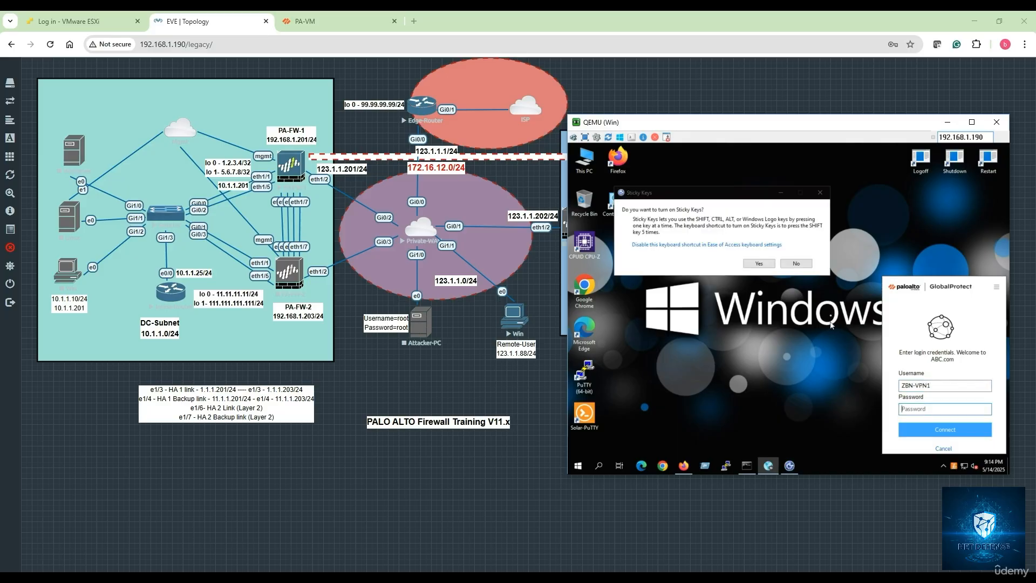
{"action": "left_click", "coordinate": [804, 265]}
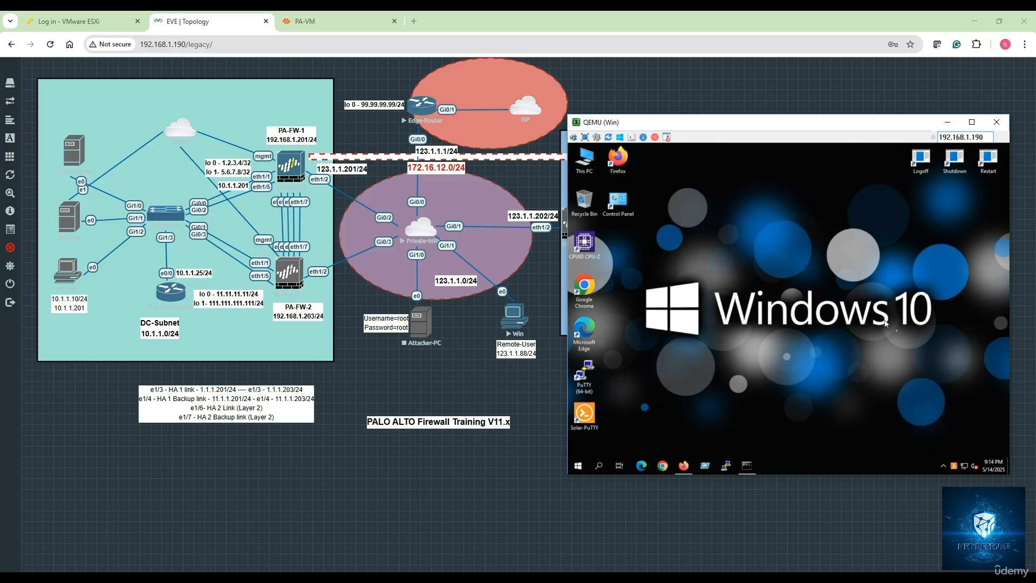
Step: Reopen the GlobalProtect agent, enter the account password and connect
{"action": "left_click", "coordinate": [945, 466]}
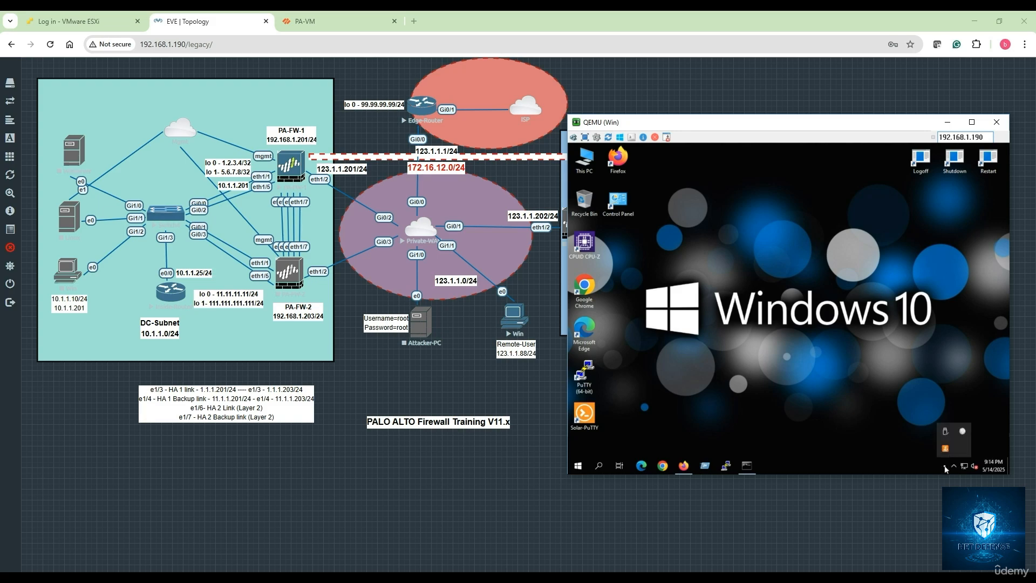
{"action": "left_click", "coordinate": [962, 431]}
{"action": "left_click", "coordinate": [917, 409]}
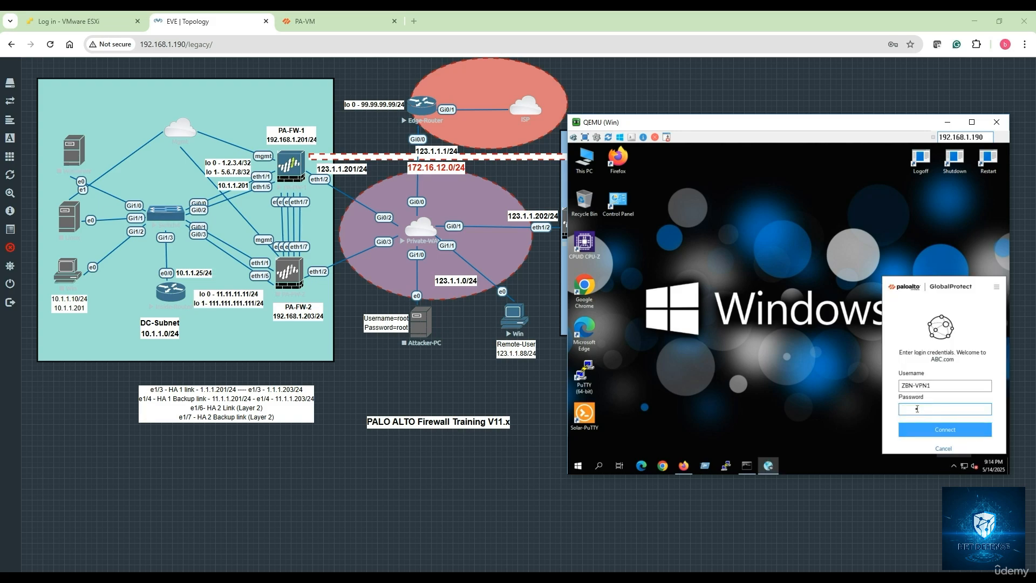
{"action": "type", "text": "••••••••"}
{"action": "left_click", "coordinate": [932, 429]}
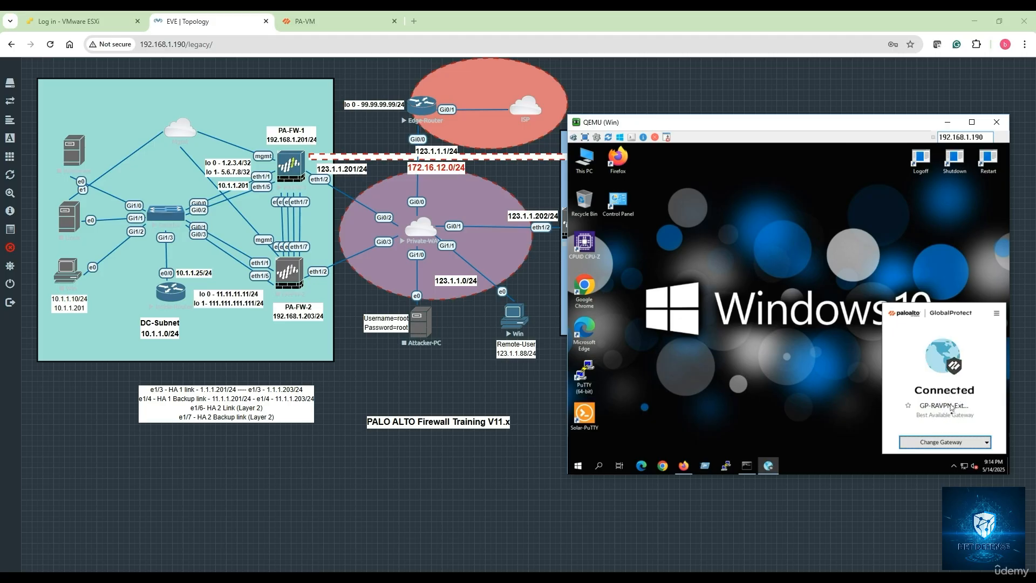
Step: Check the agent's gateway list and open the GlobalProtect settings to review the connection status and tunnel statistics
{"action": "left_click", "coordinate": [961, 444]}
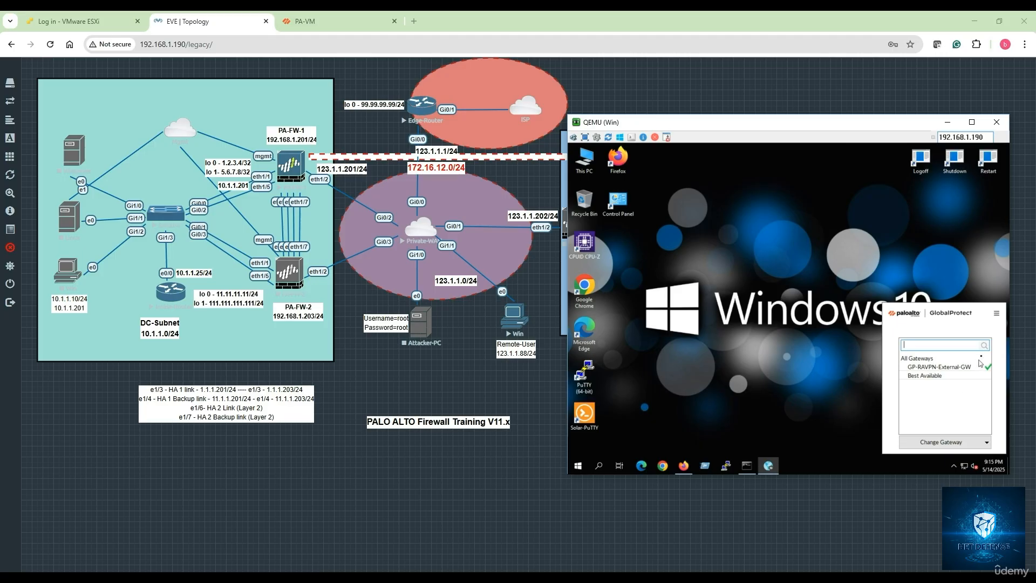
{"action": "left_click", "coordinate": [896, 402]}
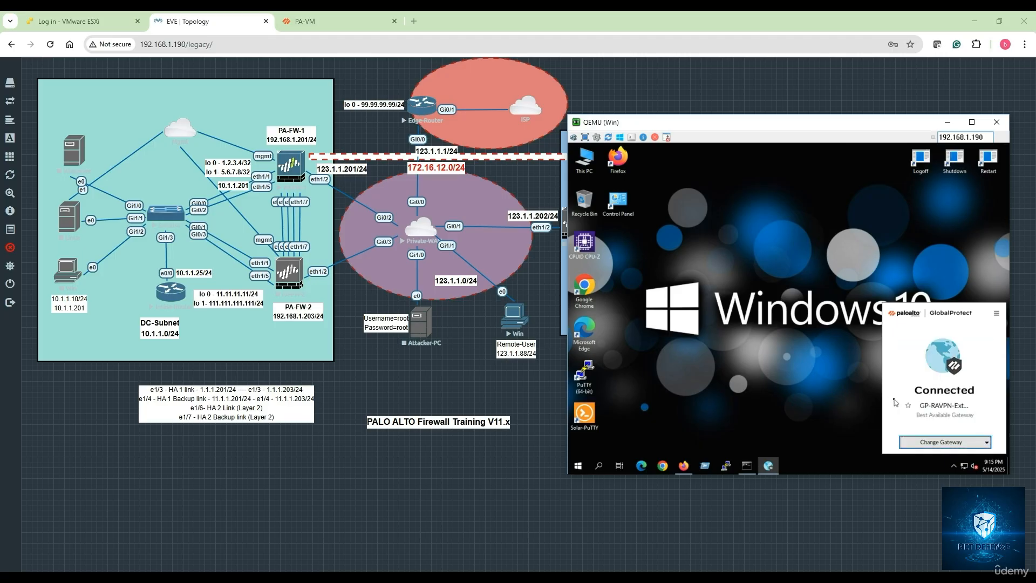
{"action": "left_click", "coordinate": [998, 316]}
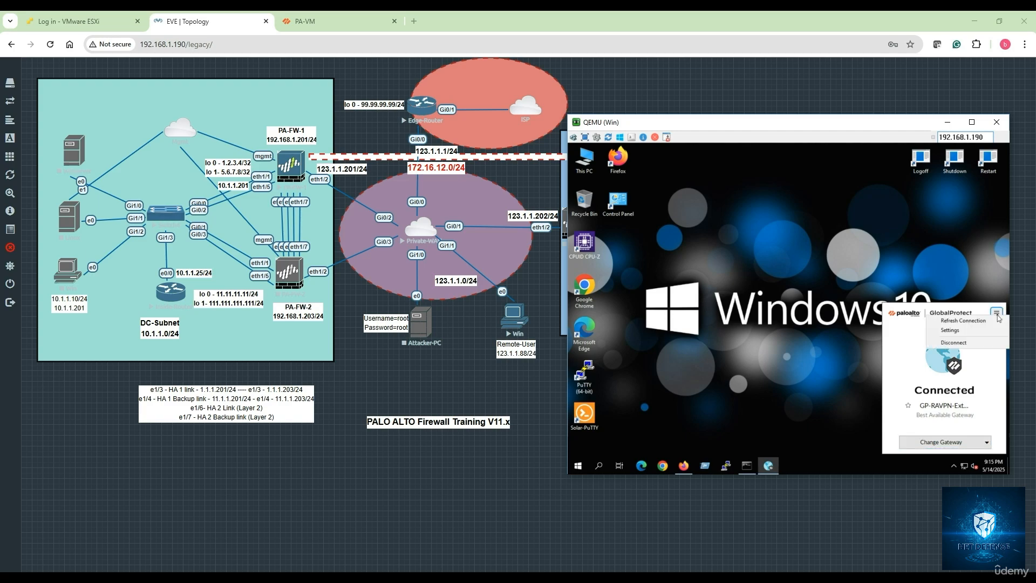
{"action": "left_click", "coordinate": [964, 333]}
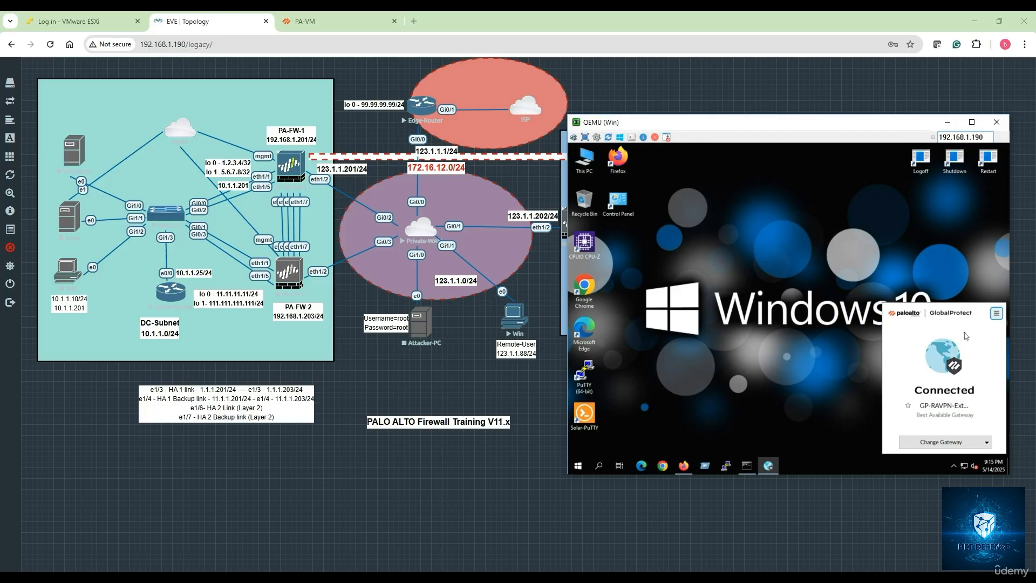
{"action": "left_click", "coordinate": [998, 315]}
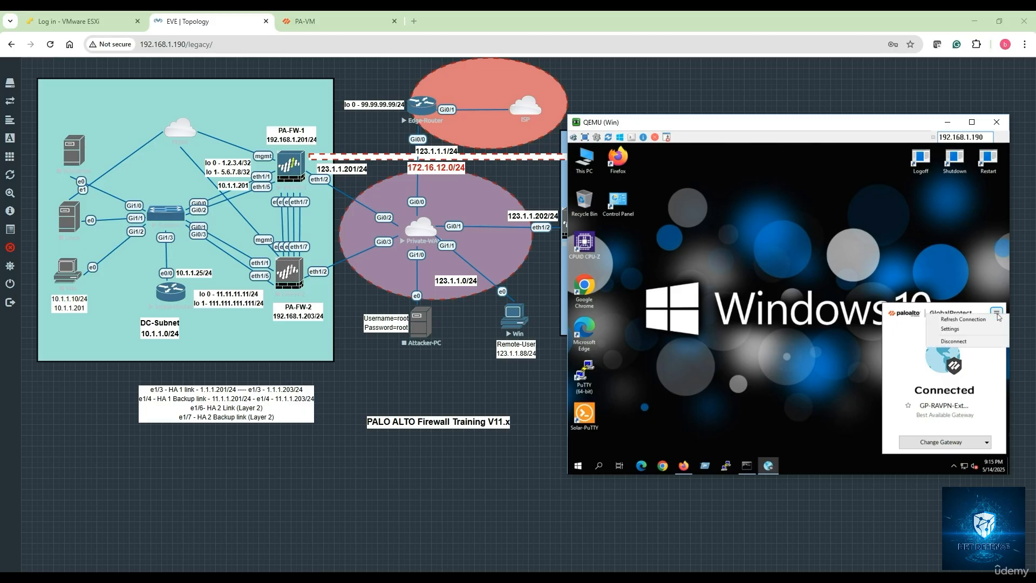
{"action": "left_click", "coordinate": [948, 330]}
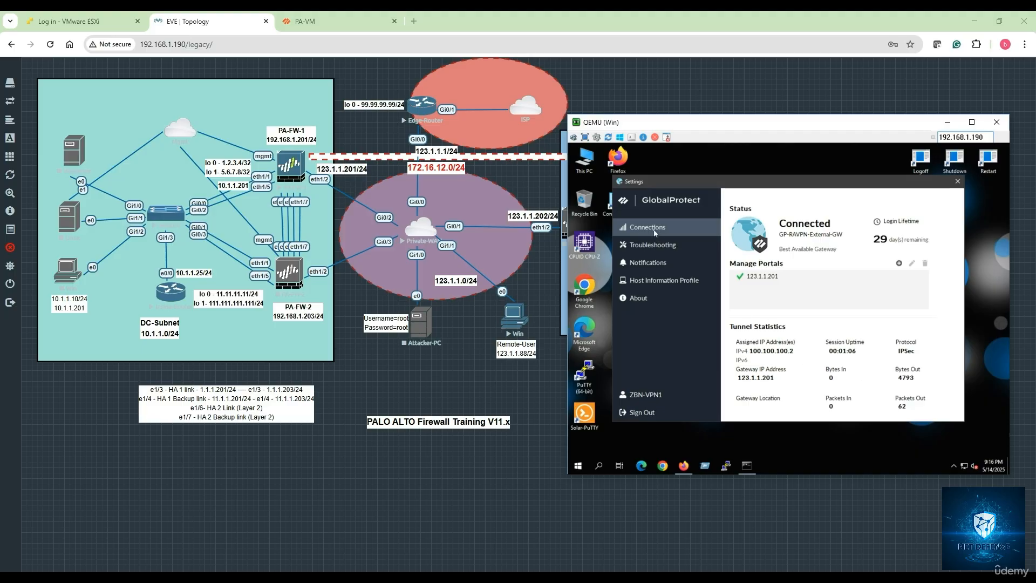
Step: Review the Troubleshooting and Notifications settings and examine the Host Information Profile report's advanced information
{"action": "left_click", "coordinate": [652, 246]}
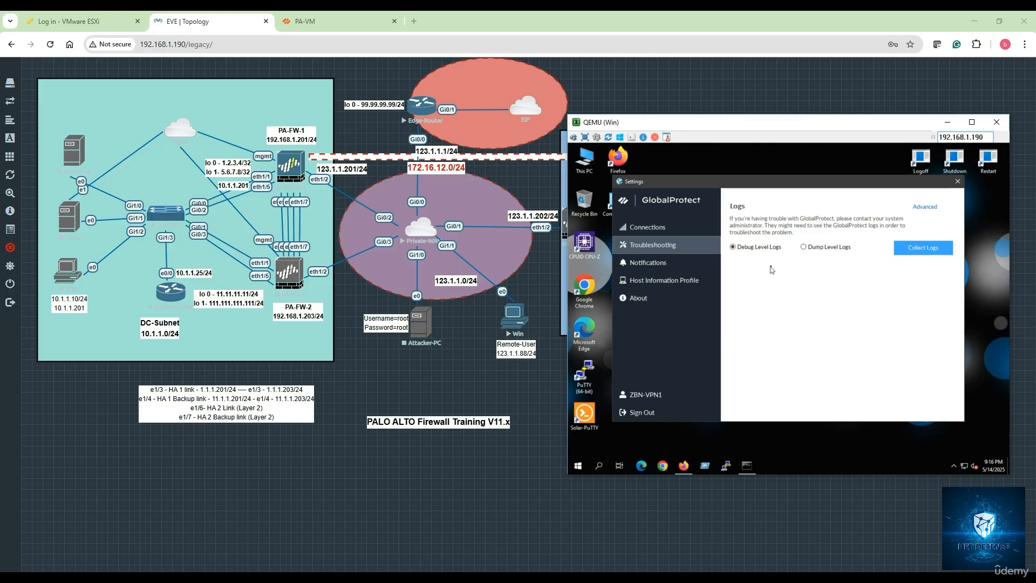
{"action": "left_click", "coordinate": [661, 268]}
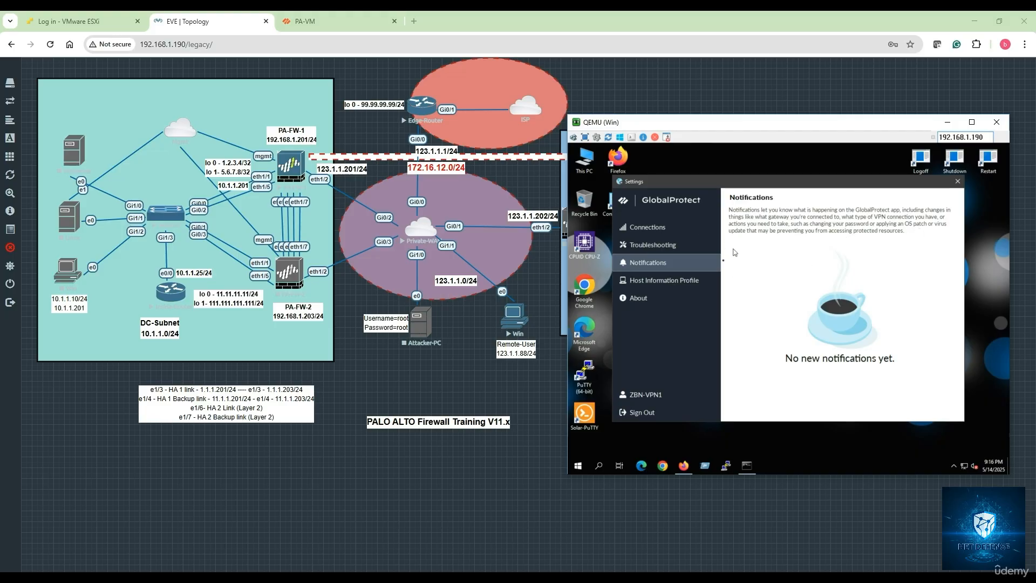
{"action": "left_click", "coordinate": [660, 281]}
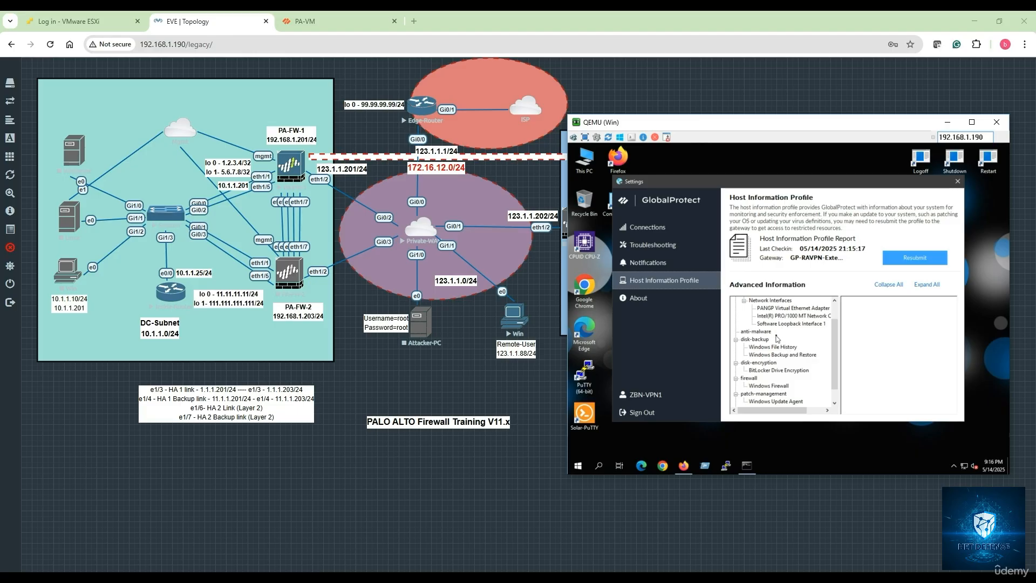
{"action": "scroll", "coordinate": [777, 338], "scroll_direction": "down", "scroll_amount": 1}
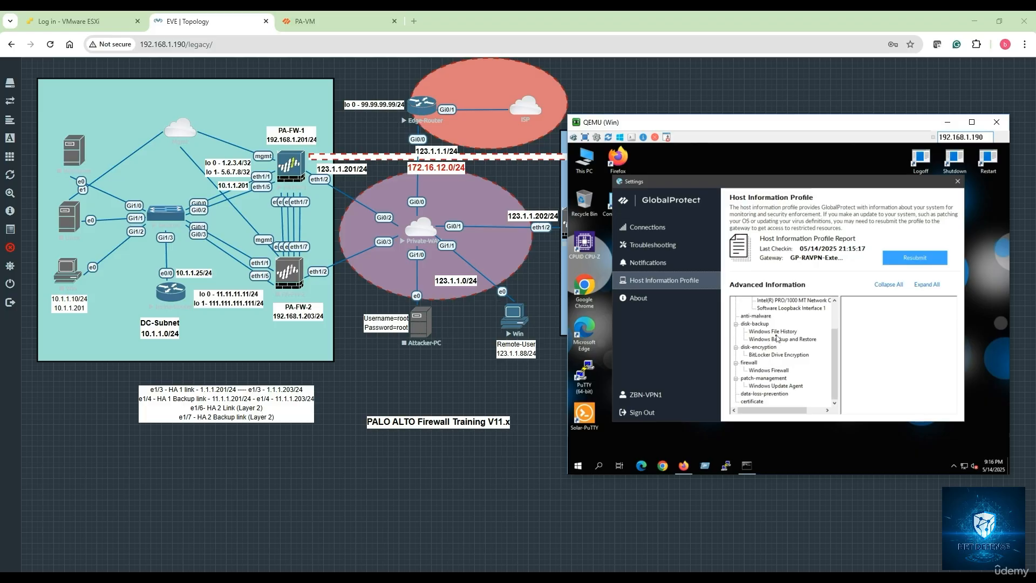
{"action": "scroll", "coordinate": [778, 338], "scroll_direction": "up", "scroll_amount": 2}
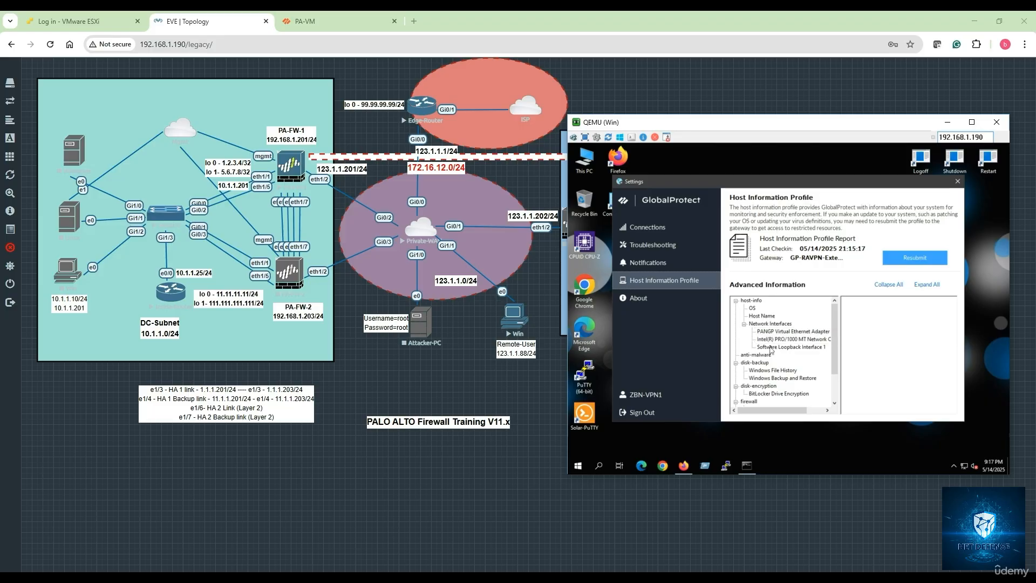
{"action": "scroll", "coordinate": [769, 367], "scroll_direction": "down", "scroll_amount": 1}
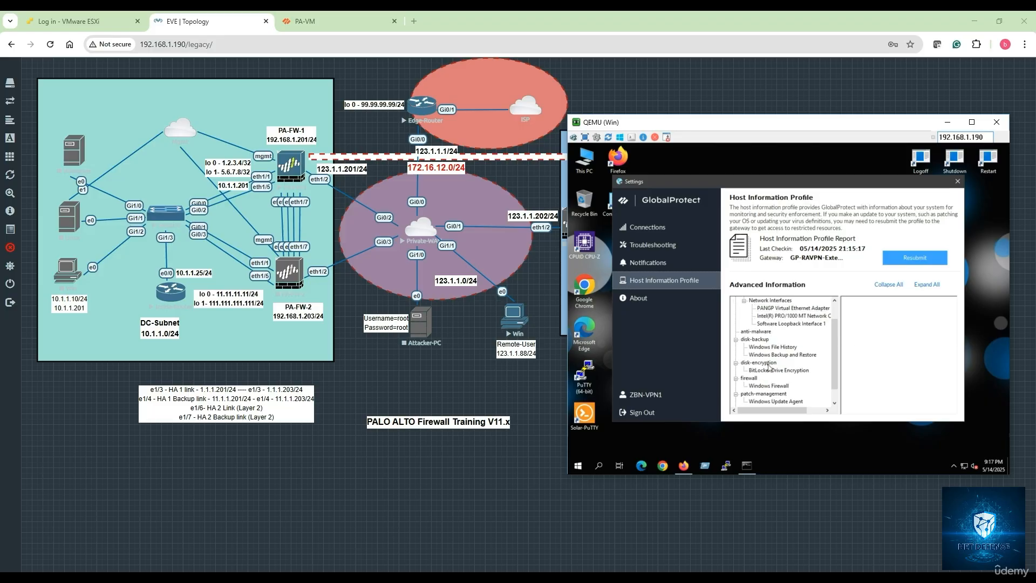
{"action": "scroll", "coordinate": [772, 366], "scroll_direction": "down", "scroll_amount": 1}
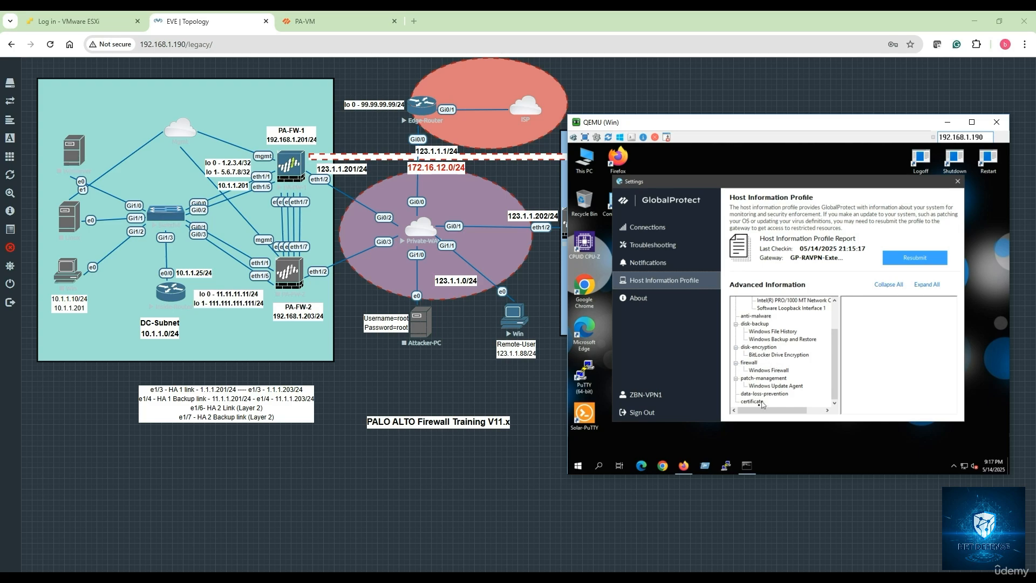
{"action": "scroll", "coordinate": [779, 386], "scroll_direction": "up", "scroll_amount": 1}
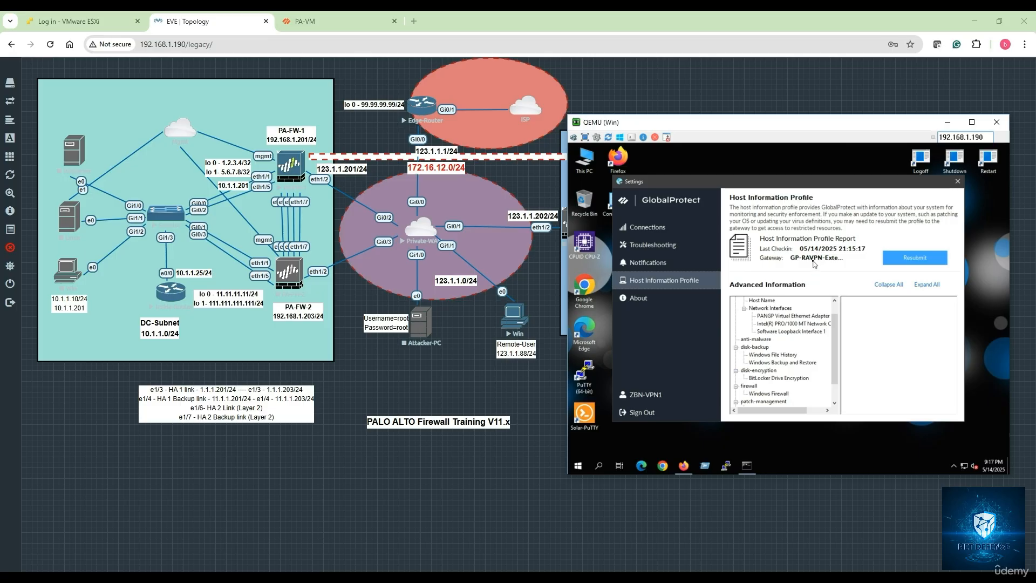
Step: View the GlobalProtect About page, close the agent settings and bring up the Command Prompt
{"action": "left_click", "coordinate": [640, 298]}
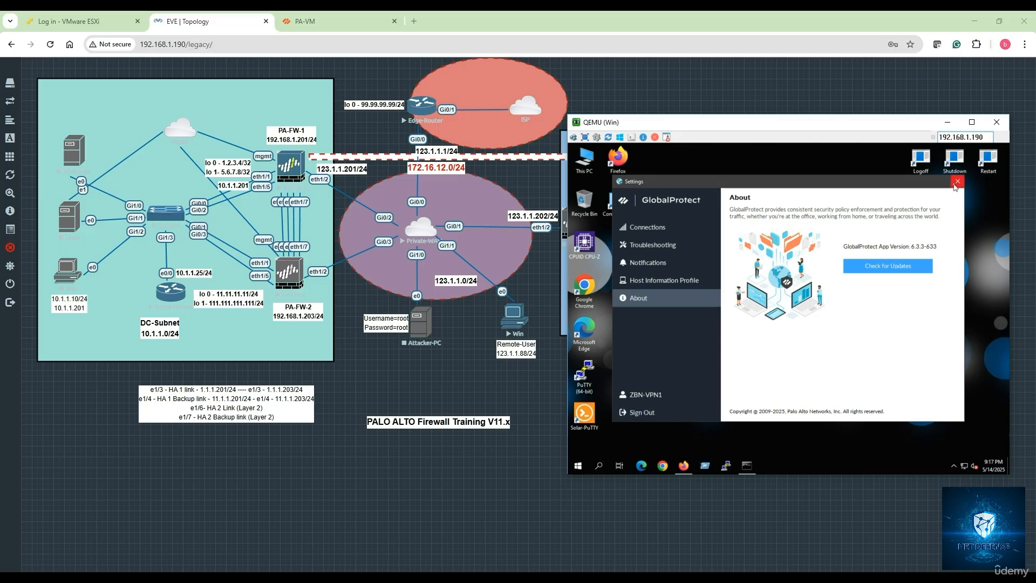
{"action": "left_click", "coordinate": [747, 465]}
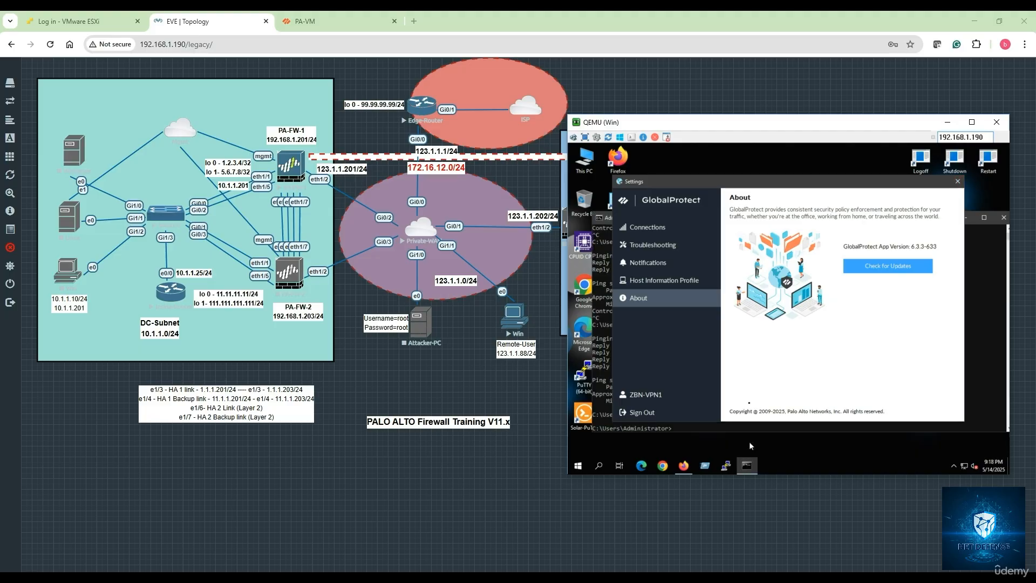
{"action": "left_click", "coordinate": [957, 182]}
Step: Run ipconfig in the Command Prompt to examine the IP addresses of the VPN and physical adapters
{"action": "left_click", "coordinate": [767, 327]}
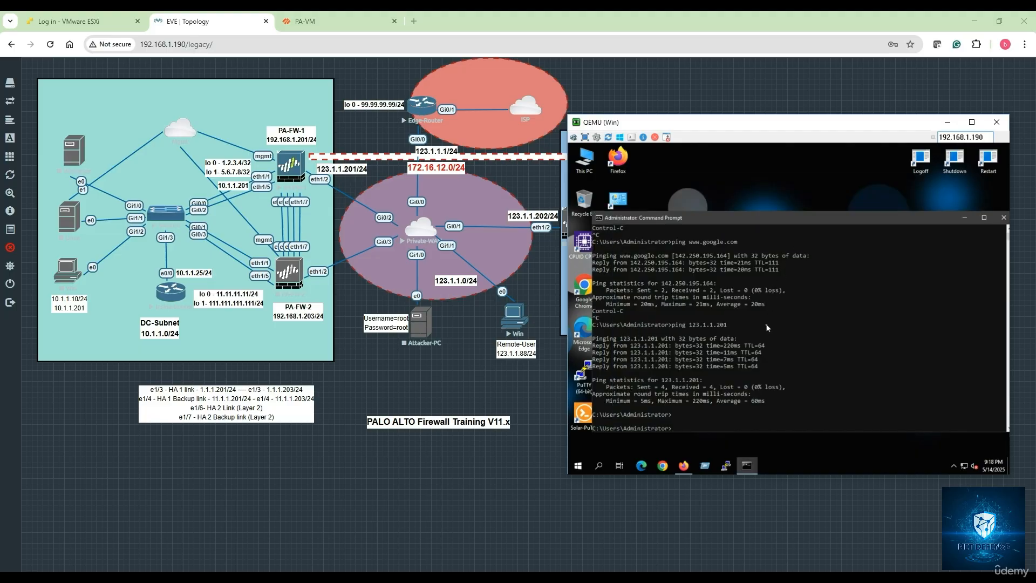
{"action": "type", "text": "ipconfig"}
{"action": "key", "text": "Return"}
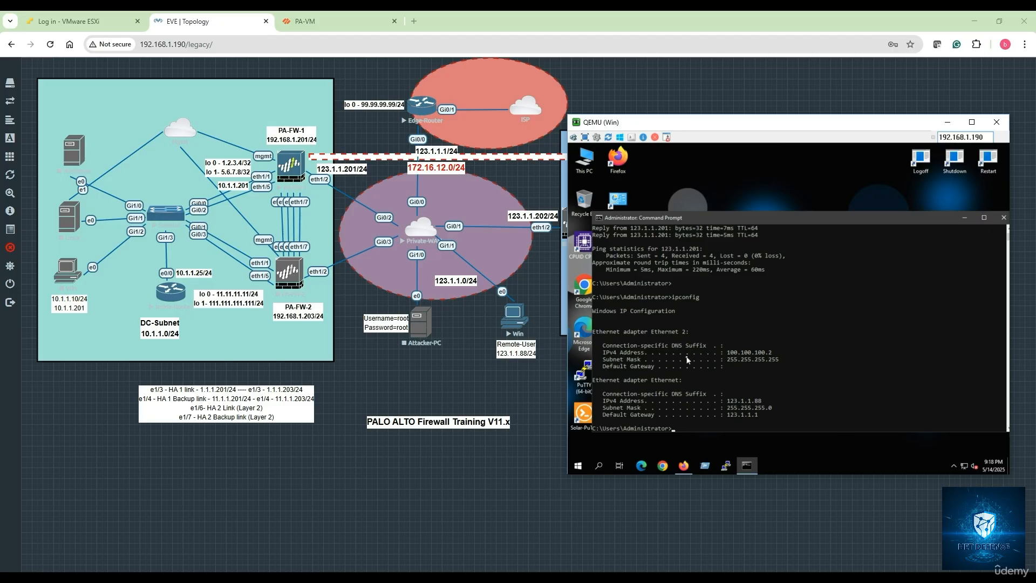
Step: Open Network Connections through Run with ncpa.cpl, inspect the PANGP virtual adapter Ethernet 2, and close the window
{"action": "left_click", "coordinate": [578, 466]}
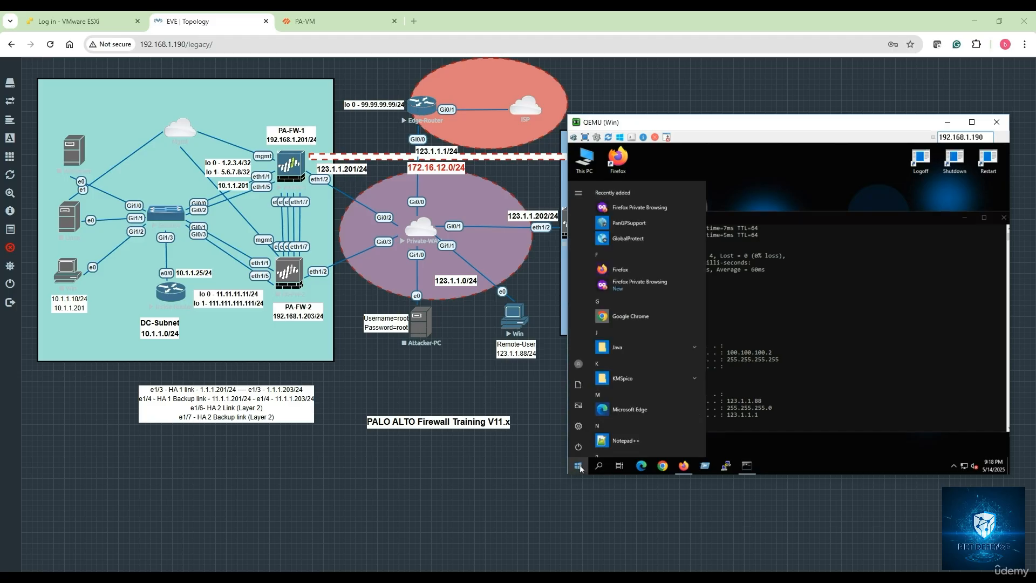
{"action": "type", "text": "ru"}
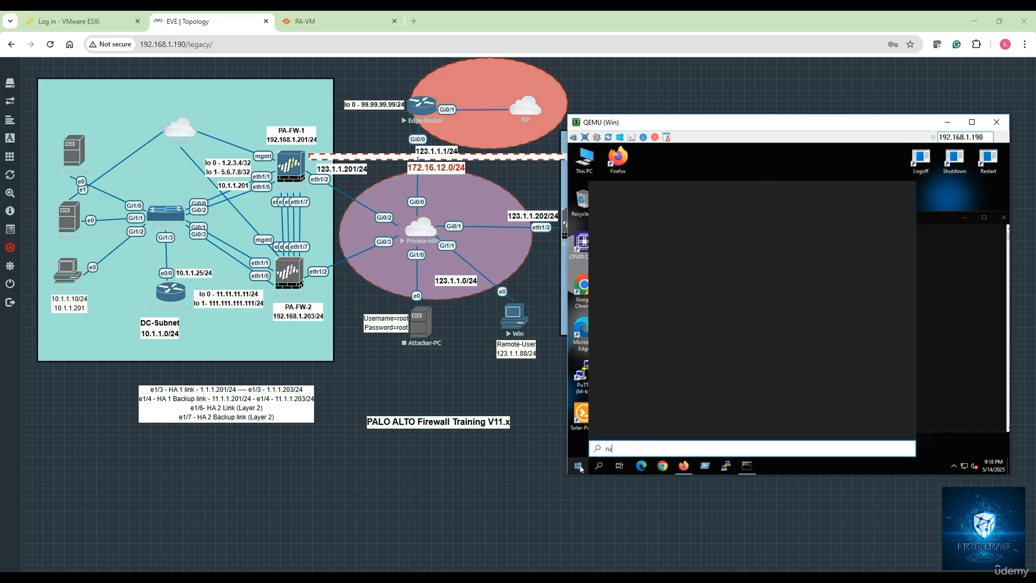
{"action": "type", "text": "n"}
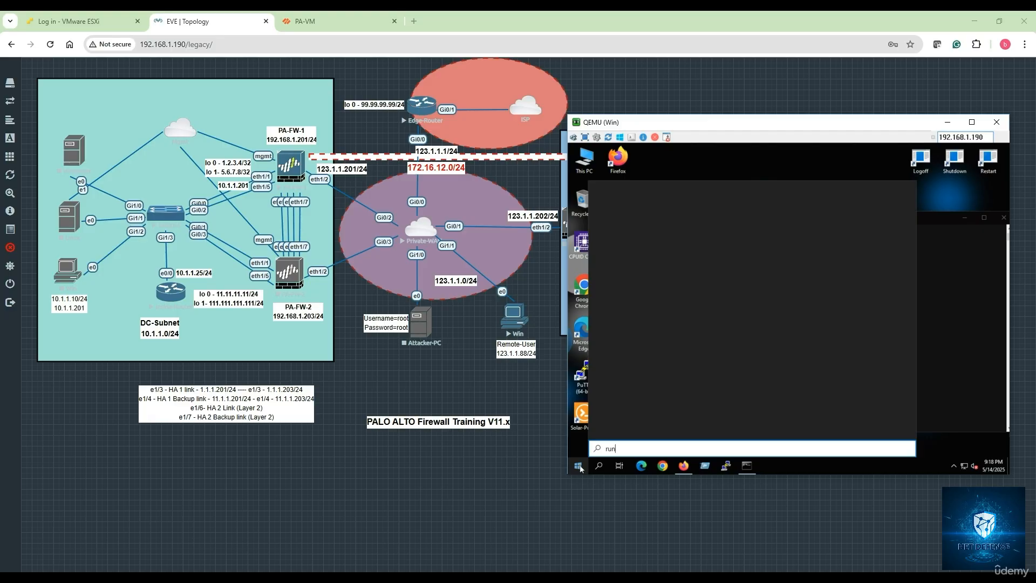
{"action": "key", "text": "Return"}
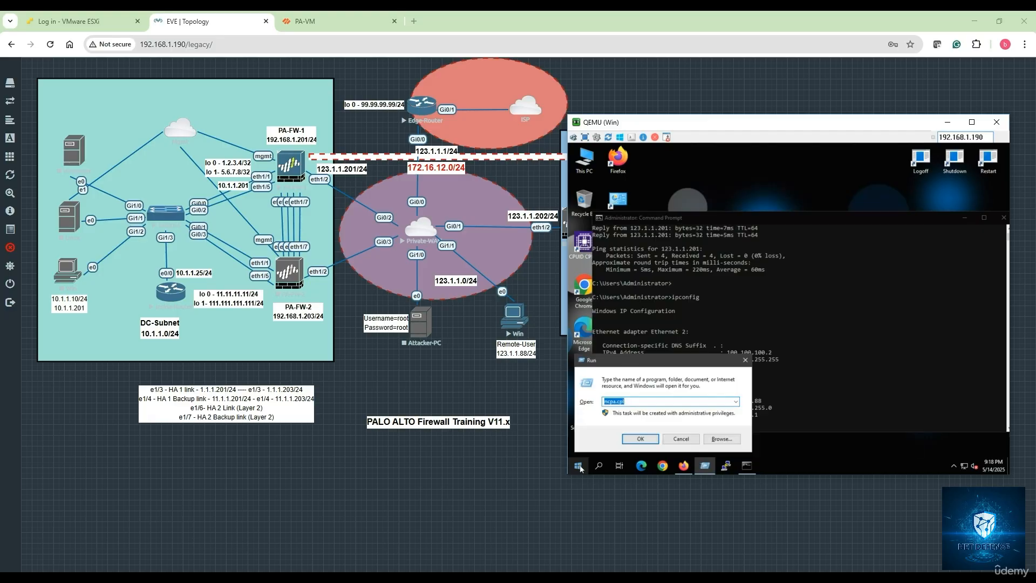
{"action": "key", "text": "Escape"}
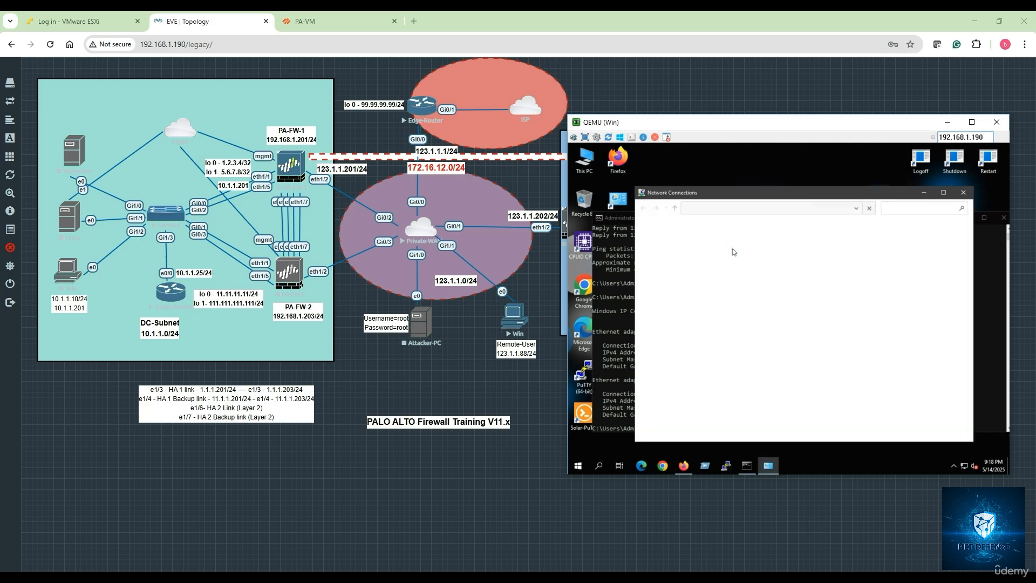
{"action": "left_click", "coordinate": [794, 254]}
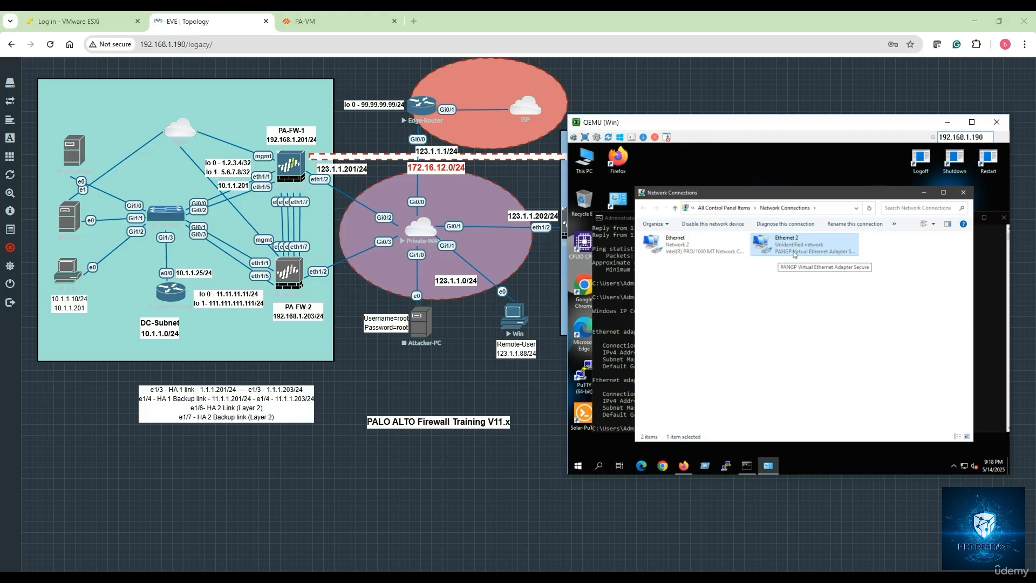
{"action": "left_click", "coordinate": [965, 193]}
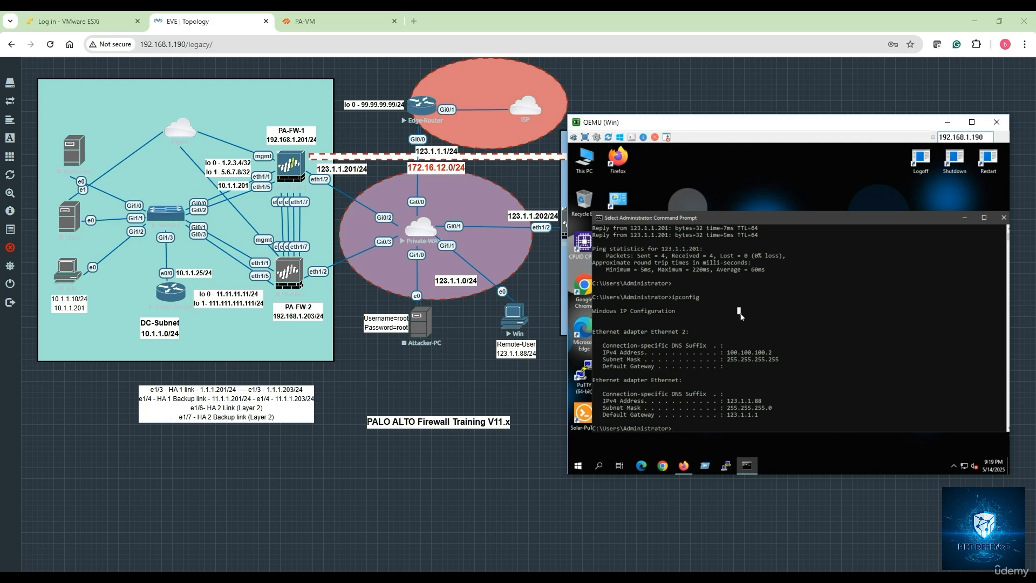
Step: Run route print in the Command Prompt and examine the active IPv4 routes using the VPN interface
{"action": "type", "text": "route print"}
{"action": "key", "text": "Return"}
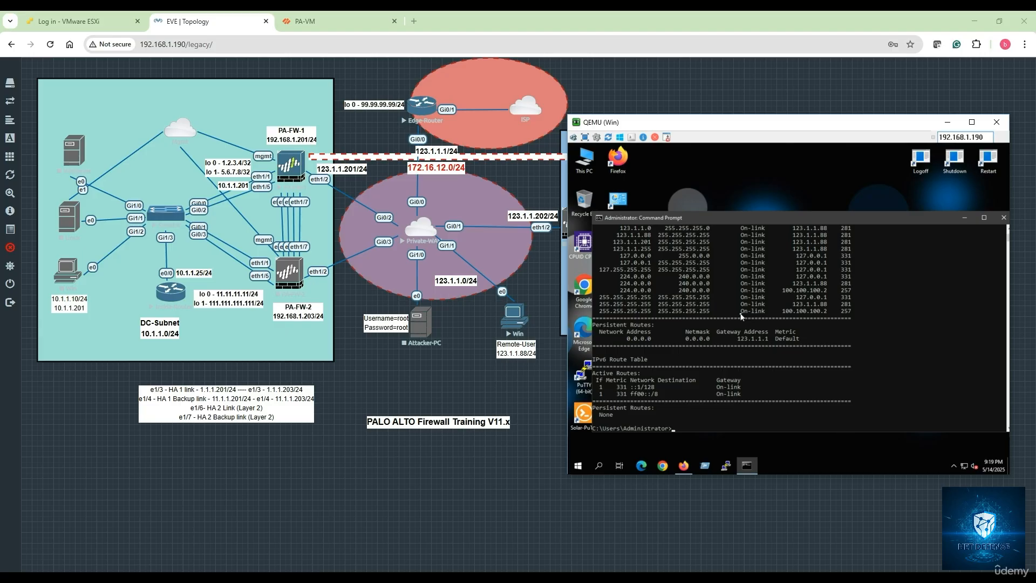
{"action": "scroll", "coordinate": [741, 317], "scroll_direction": "up", "scroll_amount": 1}
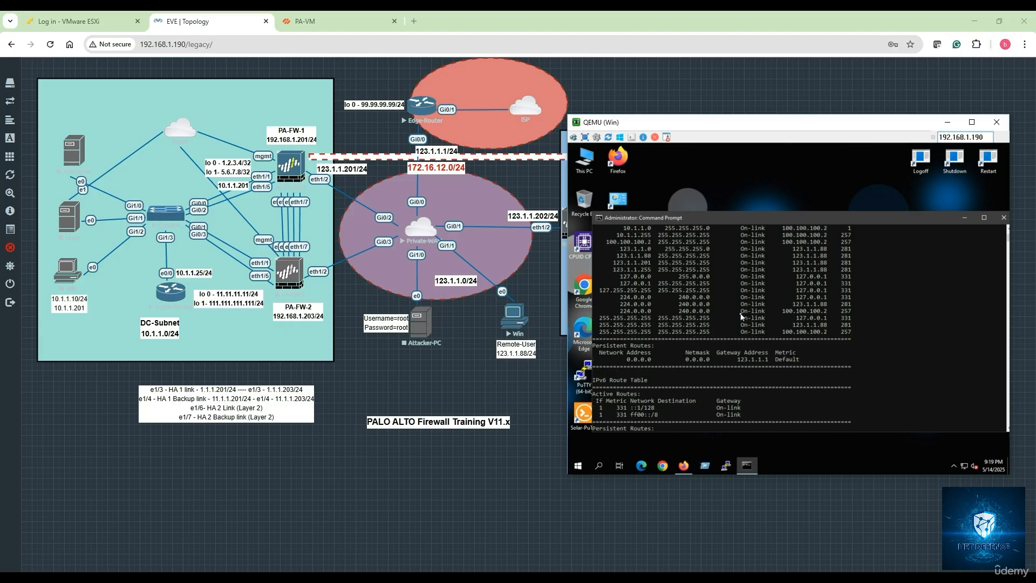
{"action": "scroll", "coordinate": [742, 317], "scroll_direction": "up", "scroll_amount": 1}
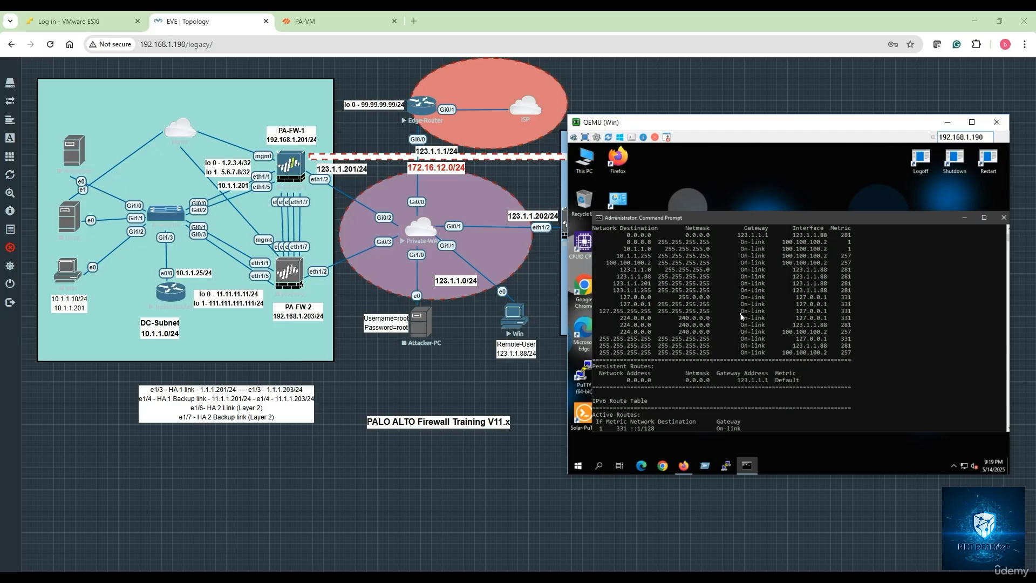
{"action": "scroll", "coordinate": [741, 317], "scroll_direction": "up", "scroll_amount": 1}
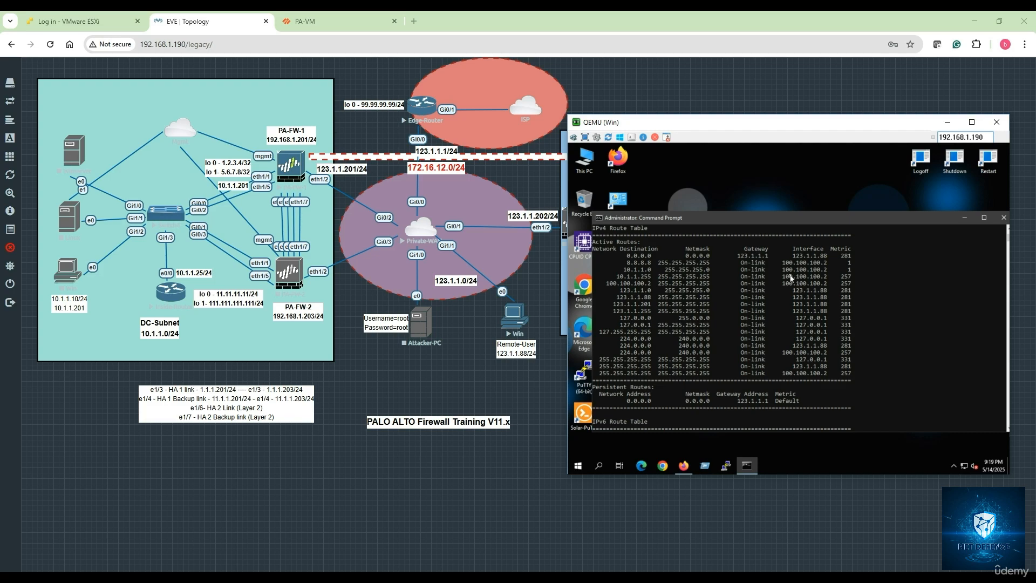
{"action": "left_click", "coordinate": [877, 306]}
{"action": "key", "text": "Return"}
{"action": "key", "text": "Return"}
{"action": "key", "text": "Return"}
{"action": "key", "text": "Return"}
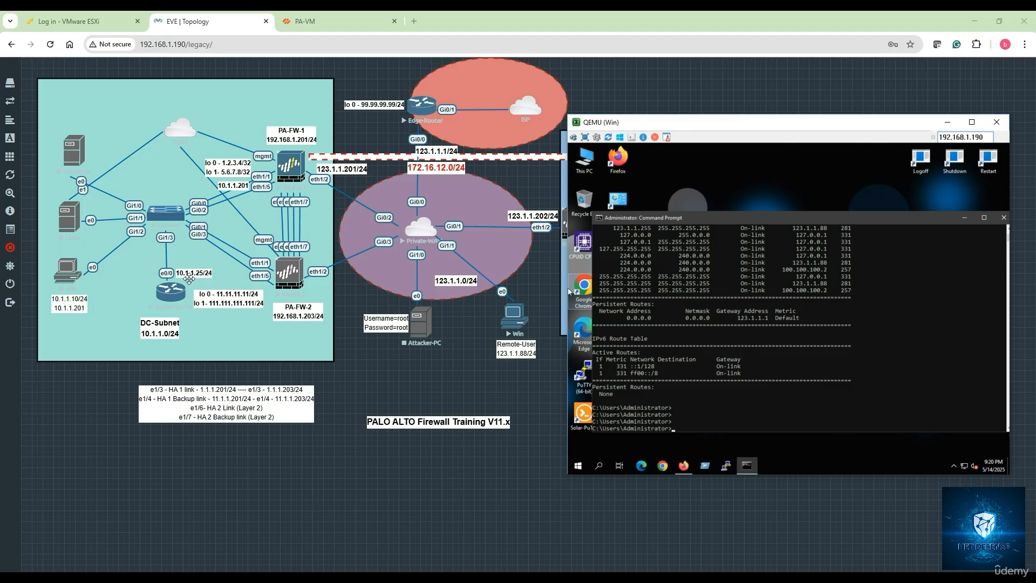
Step: Ping the DC subnet router at 10.1.1.25 twice to test reachability through the VPN tunnel
{"action": "left_click", "coordinate": [710, 334]}
{"action": "type", "text": "ping 10.1.1.25"}
{"action": "key", "text": "Return"}
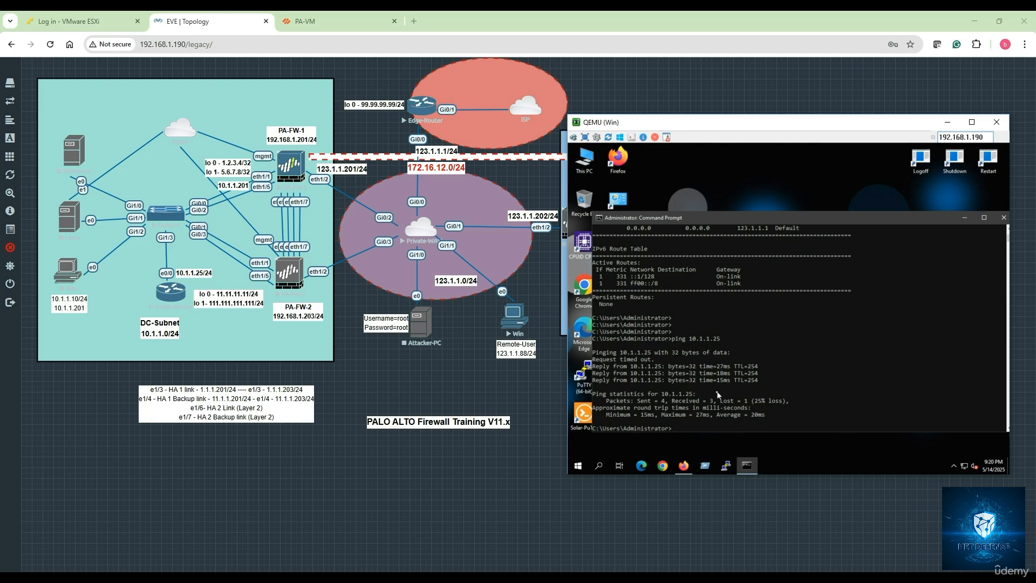
{"action": "key", "text": "Up"}
{"action": "key", "text": "Return"}
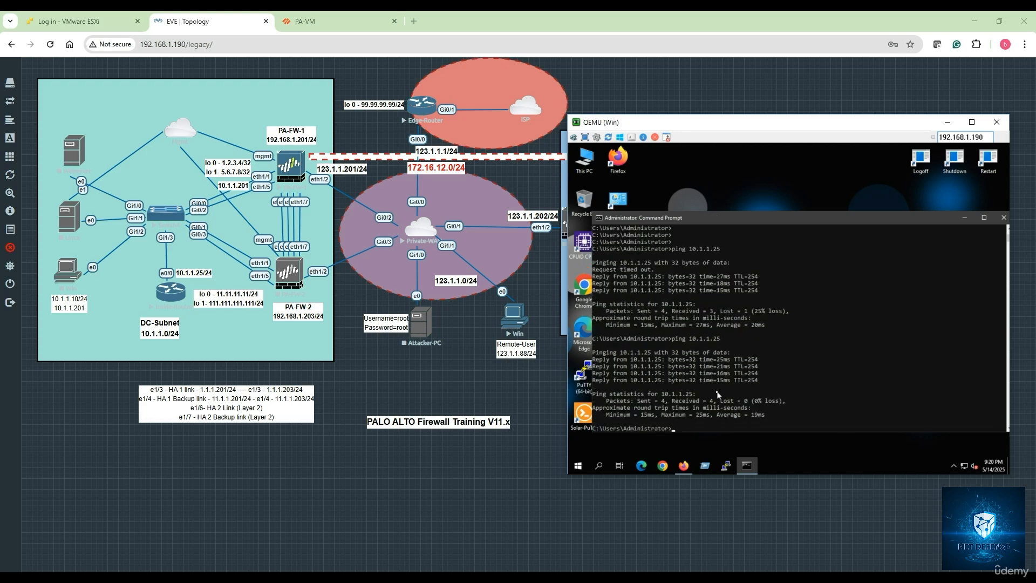
Step: Ping 8.8.8.8 twice from the remote PC, interrupting each run
{"action": "key", "text": "Return"}
{"action": "key", "text": "Return"}
{"action": "key", "text": "Return"}
{"action": "type", "text": "pin"}
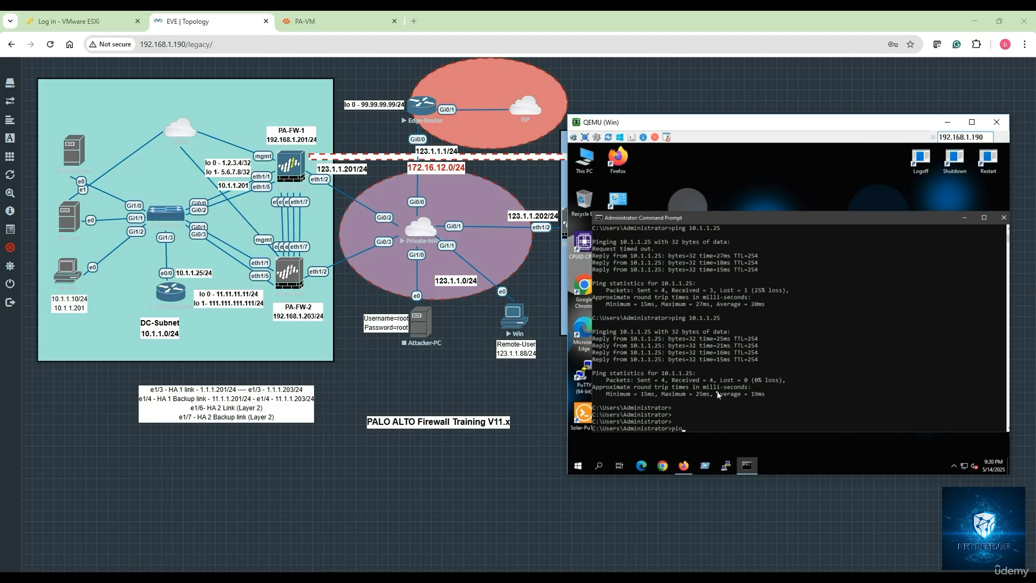
{"action": "type", "text": "g 8.8.8.8"}
{"action": "key", "text": "Return"}
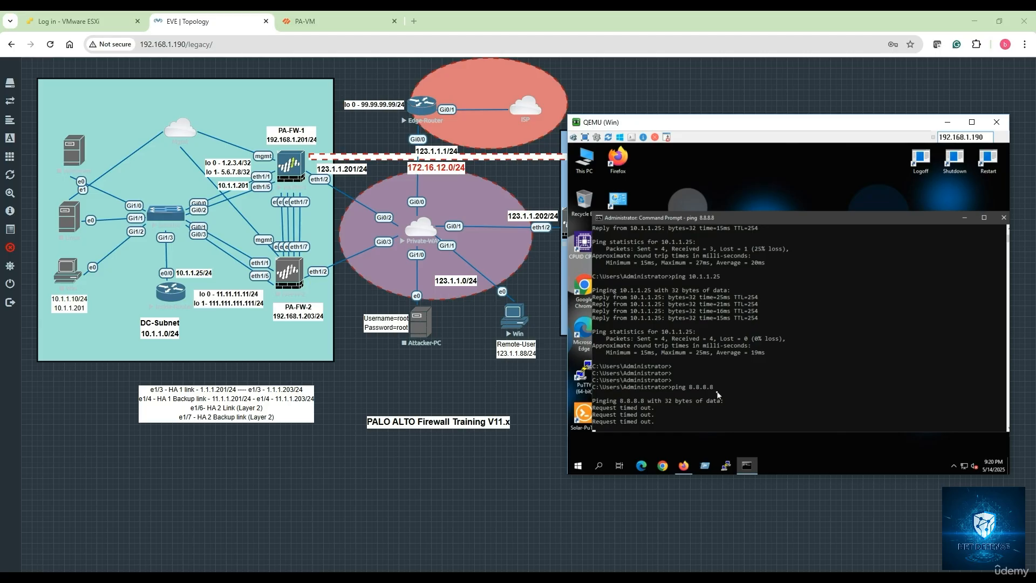
{"action": "key", "text": "ctrl+c"}
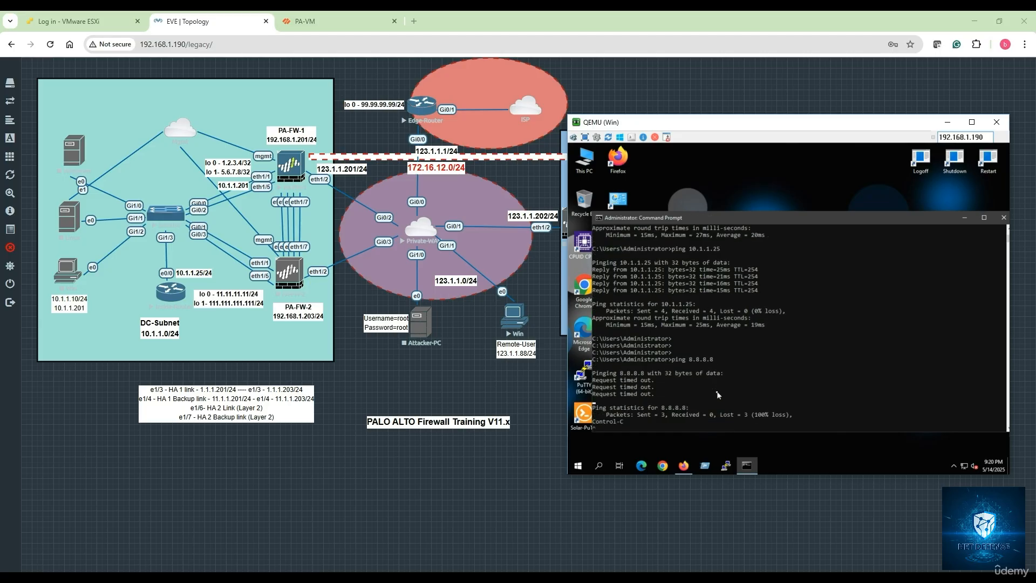
{"action": "key", "text": "Up"}
{"action": "key", "text": "Return"}
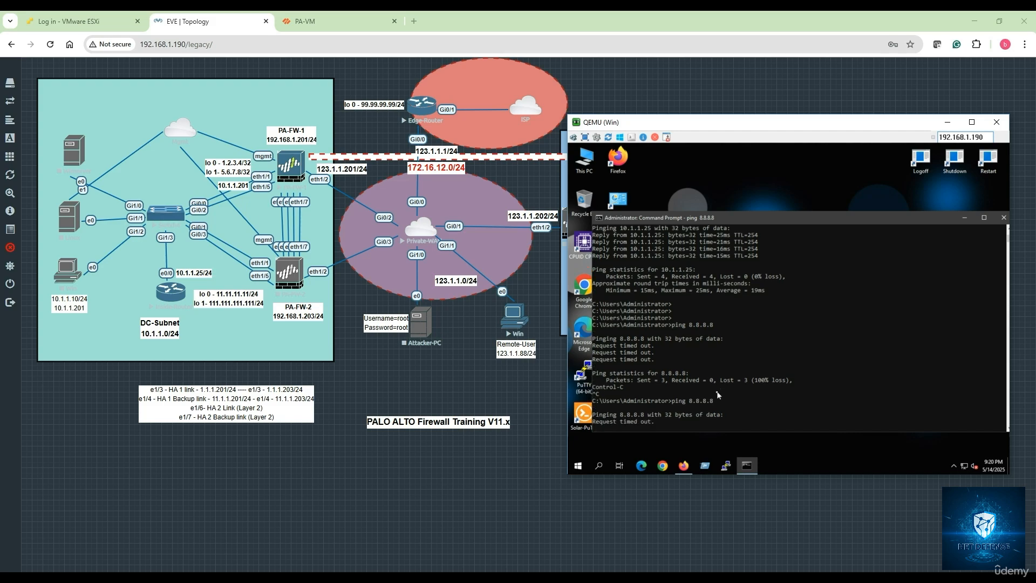
{"action": "key", "text": "ctrl+c"}
{"action": "key", "text": "Return"}
{"action": "key", "text": "Return"}
{"action": "key", "text": "Return"}
{"action": "key", "text": "Return"}
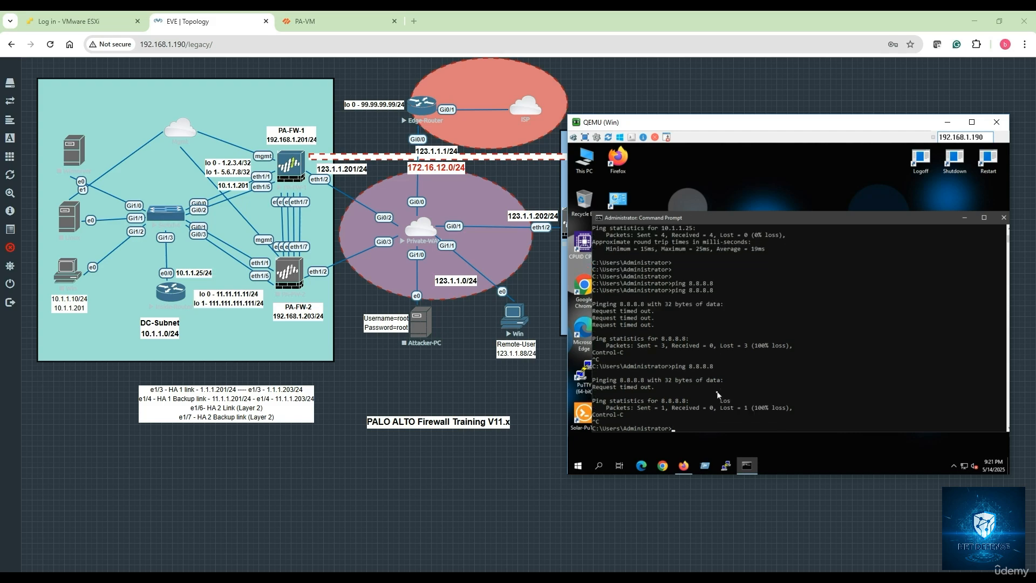
{"action": "type", "text": "ping"}
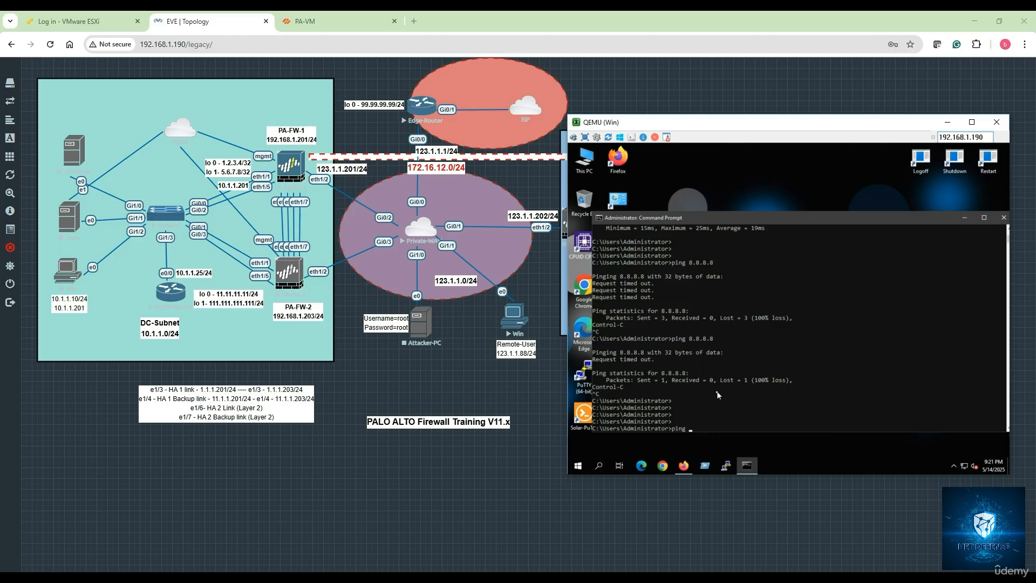
{"action": "type", "text": " www.google.com"}
{"action": "key", "text": "Return"}
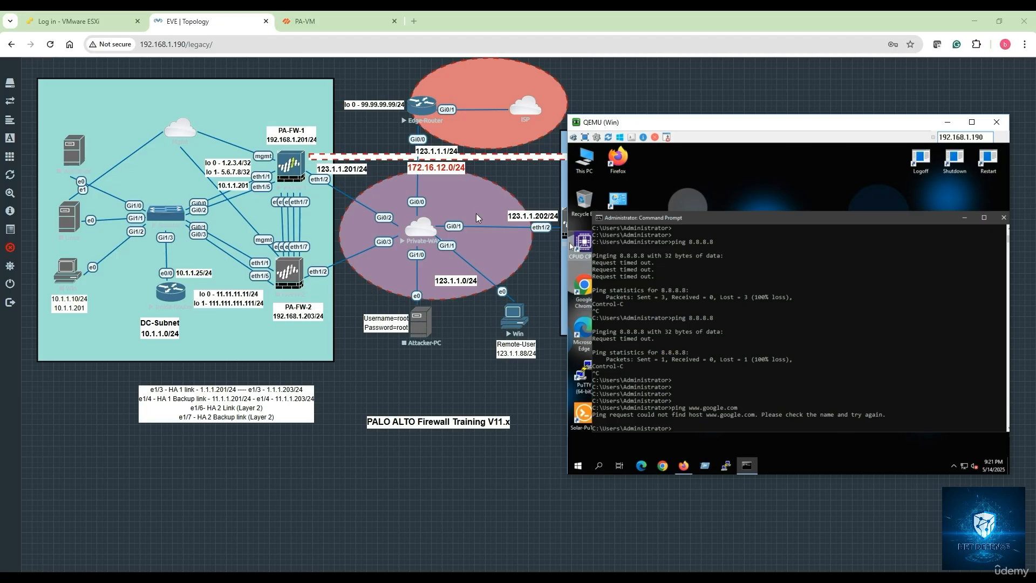
Step: Switch to the PA-VM web interface and review the User-ID, GlobalProtect and Traffic logs for the VPN user
{"action": "left_click", "coordinate": [324, 22]}
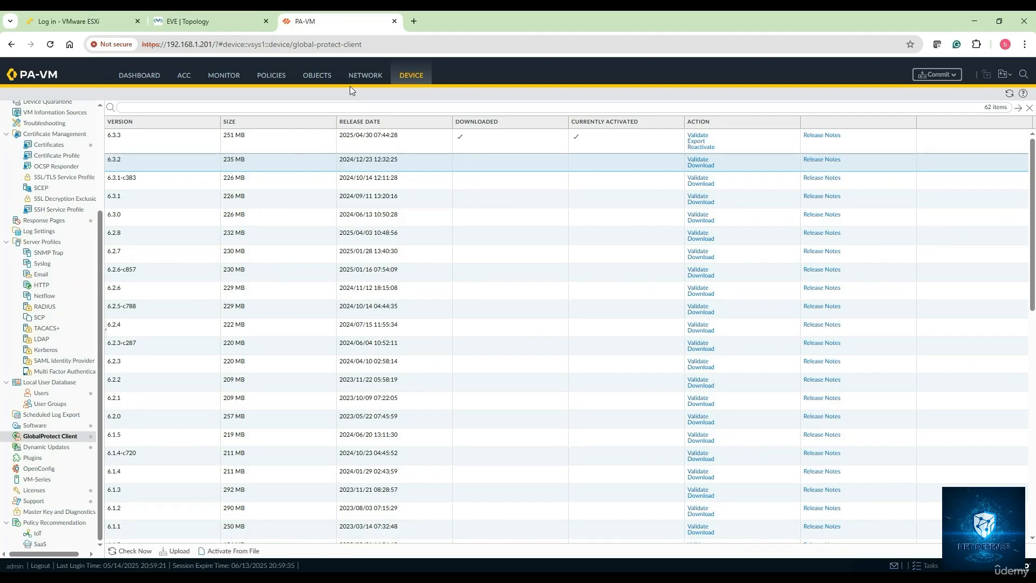
{"action": "left_click", "coordinate": [230, 81]}
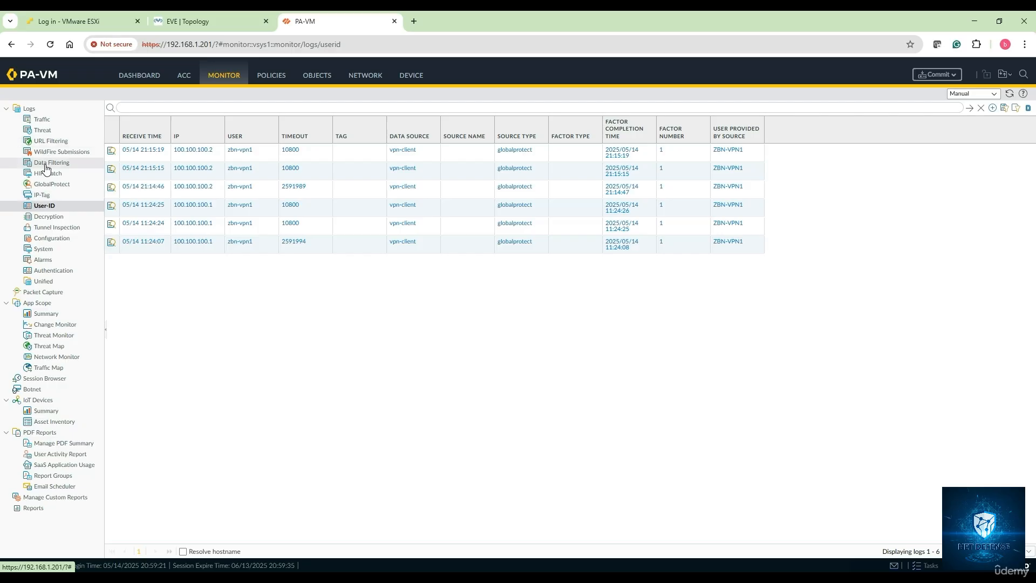
{"action": "left_click", "coordinate": [52, 185]}
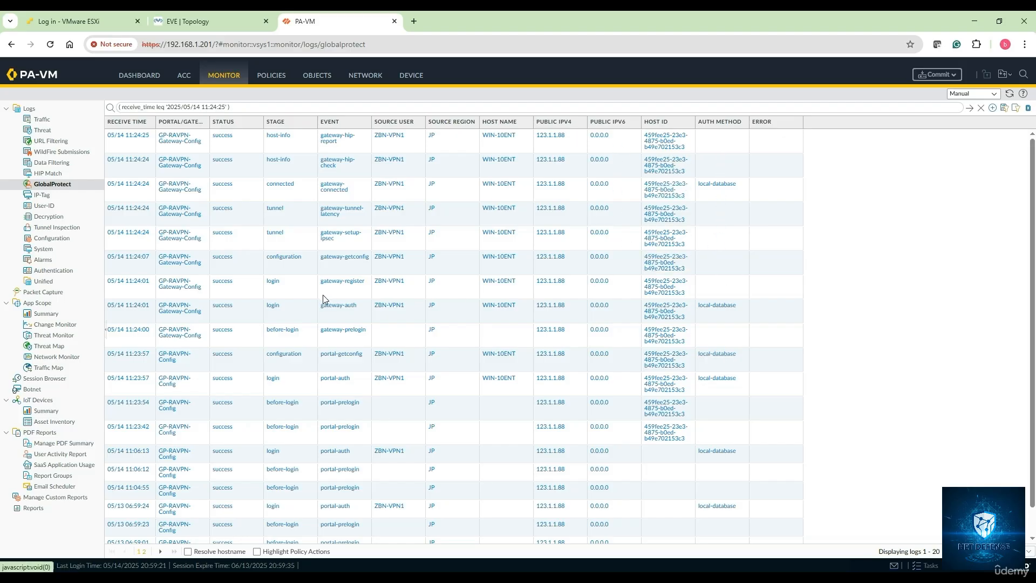
{"action": "left_click", "coordinate": [43, 120]}
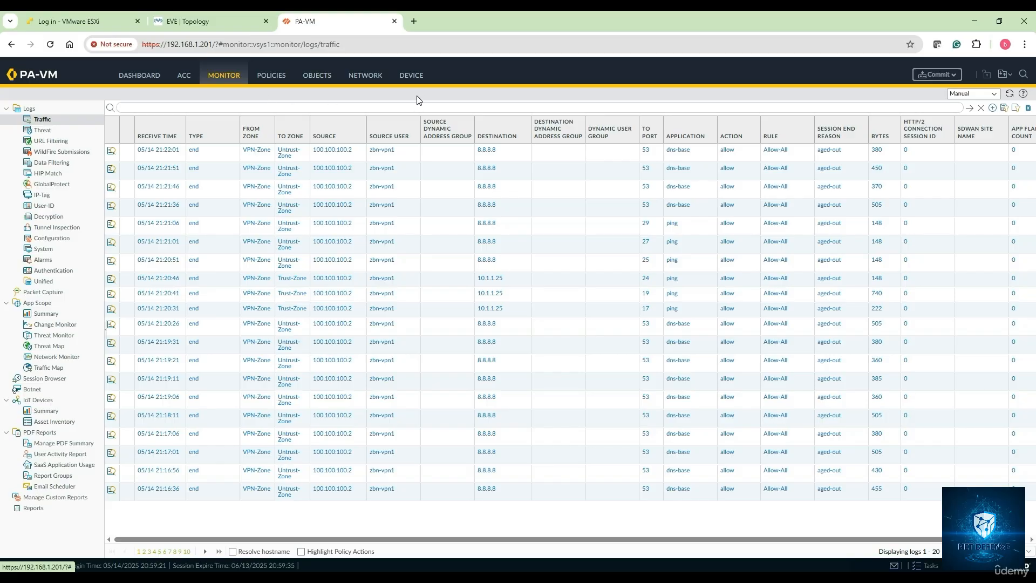
Step: Return to the Win remote PC console, reopen the GlobalProtect agent and check its connection menu options, then dismiss it
{"action": "left_click", "coordinate": [226, 23]}
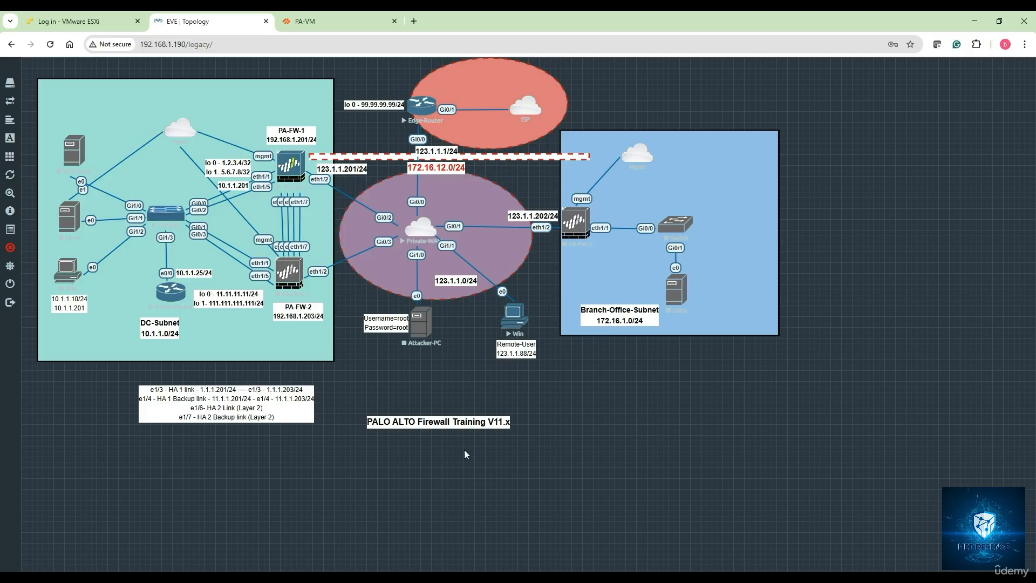
{"action": "left_click", "coordinate": [329, 30]}
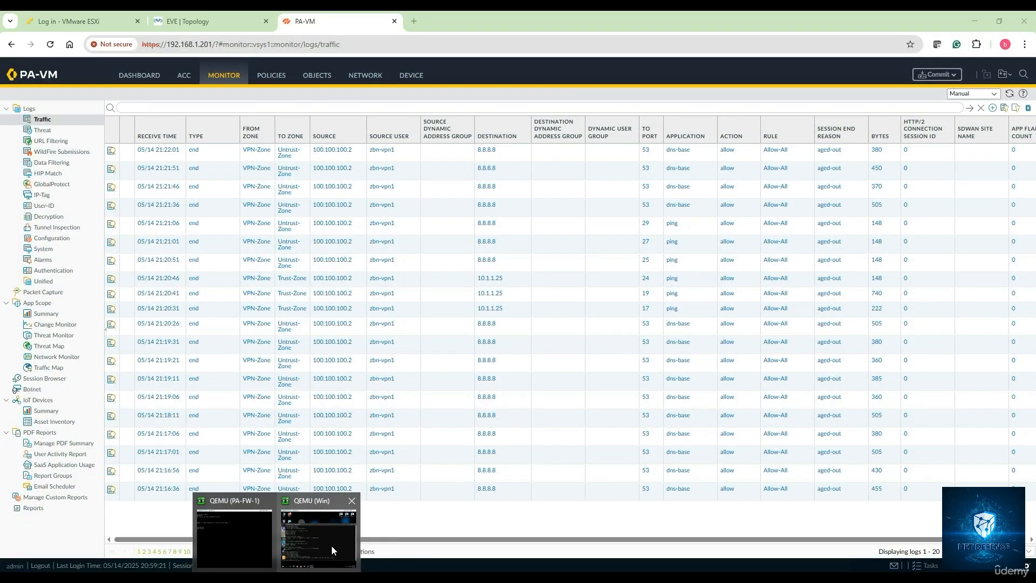
{"action": "left_click", "coordinate": [331, 546]}
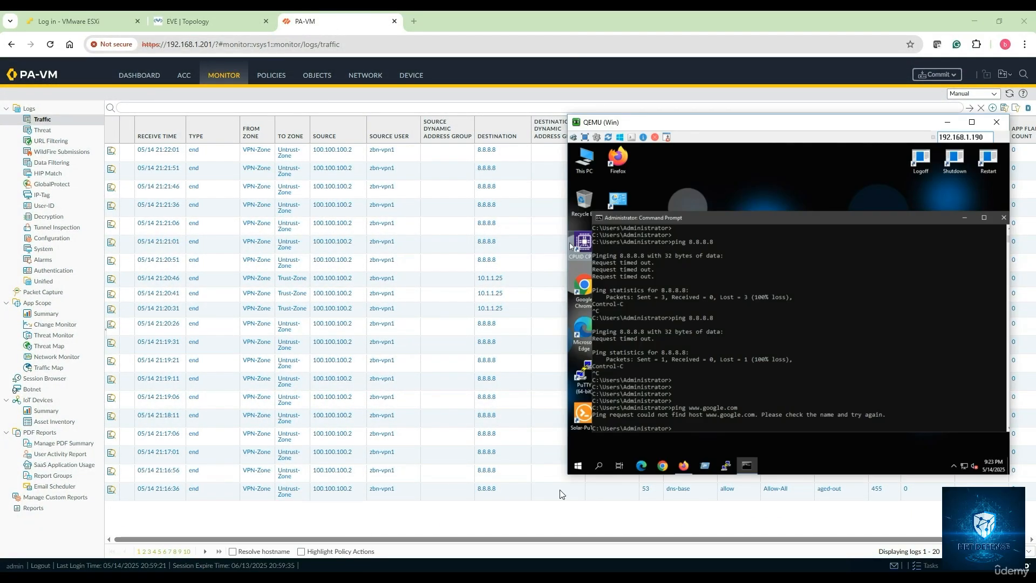
{"action": "left_click", "coordinate": [953, 466]}
{"action": "left_click", "coordinate": [963, 430]}
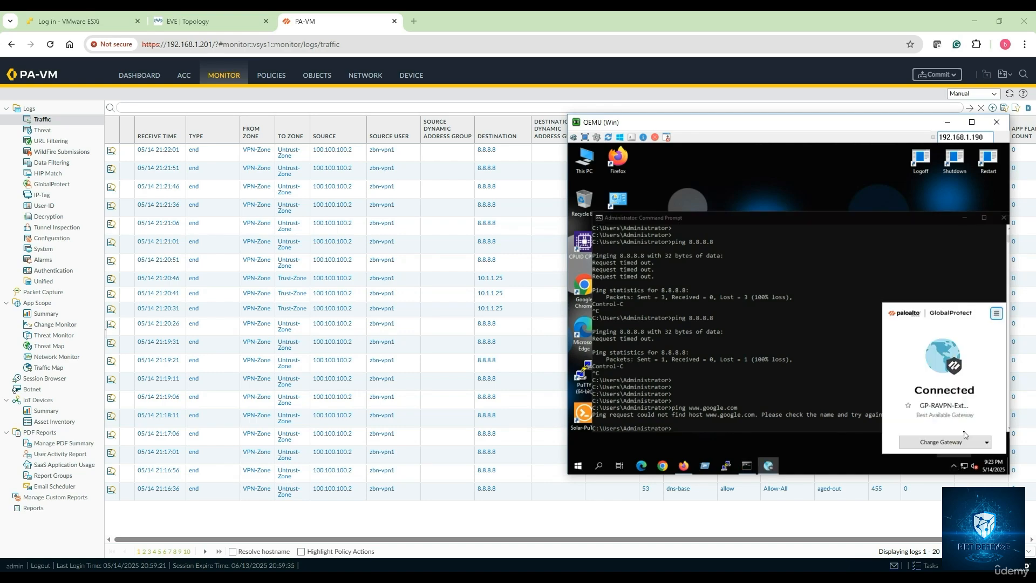
{"action": "left_click", "coordinate": [997, 313]}
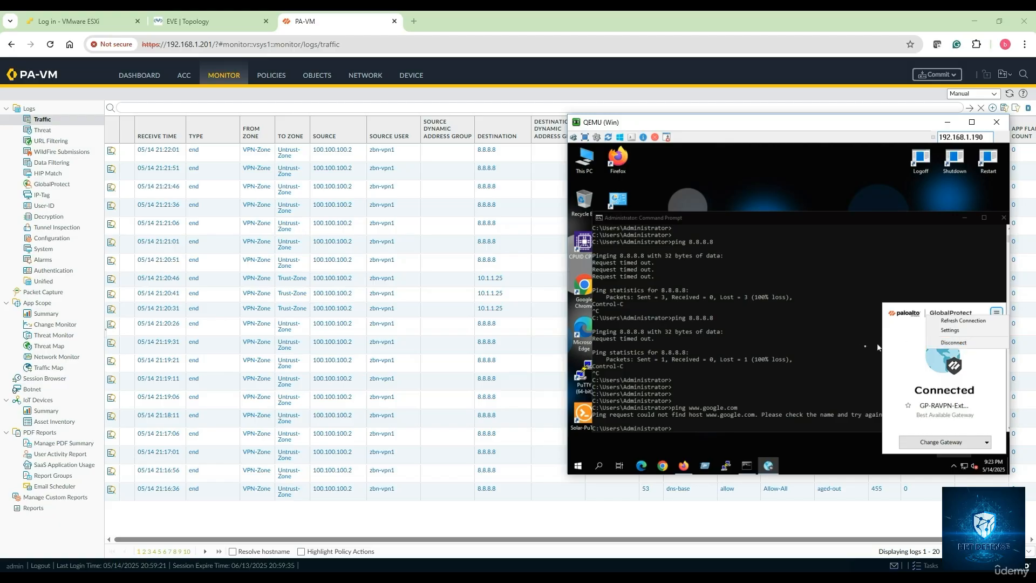
{"action": "left_click", "coordinate": [851, 352]}
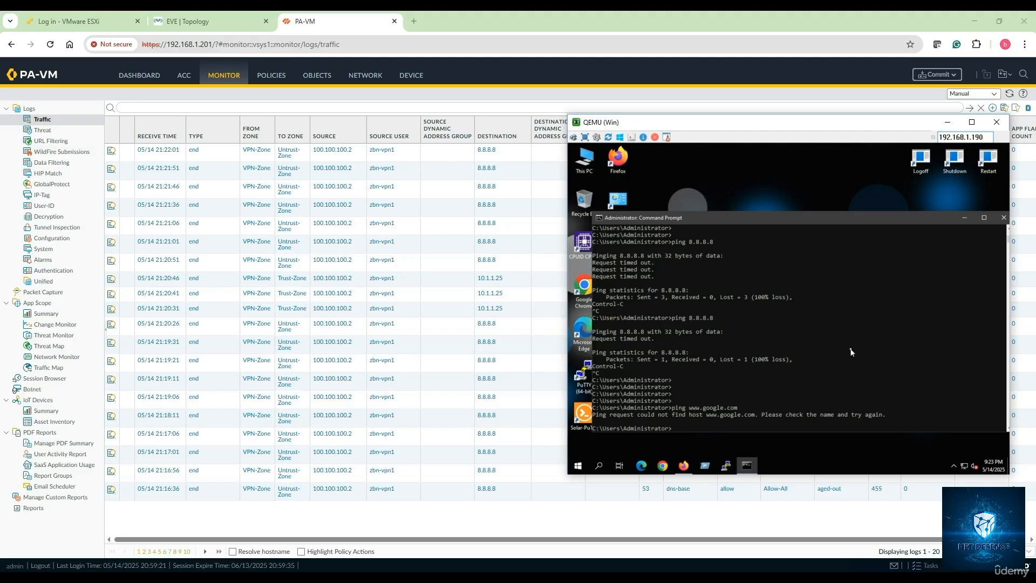